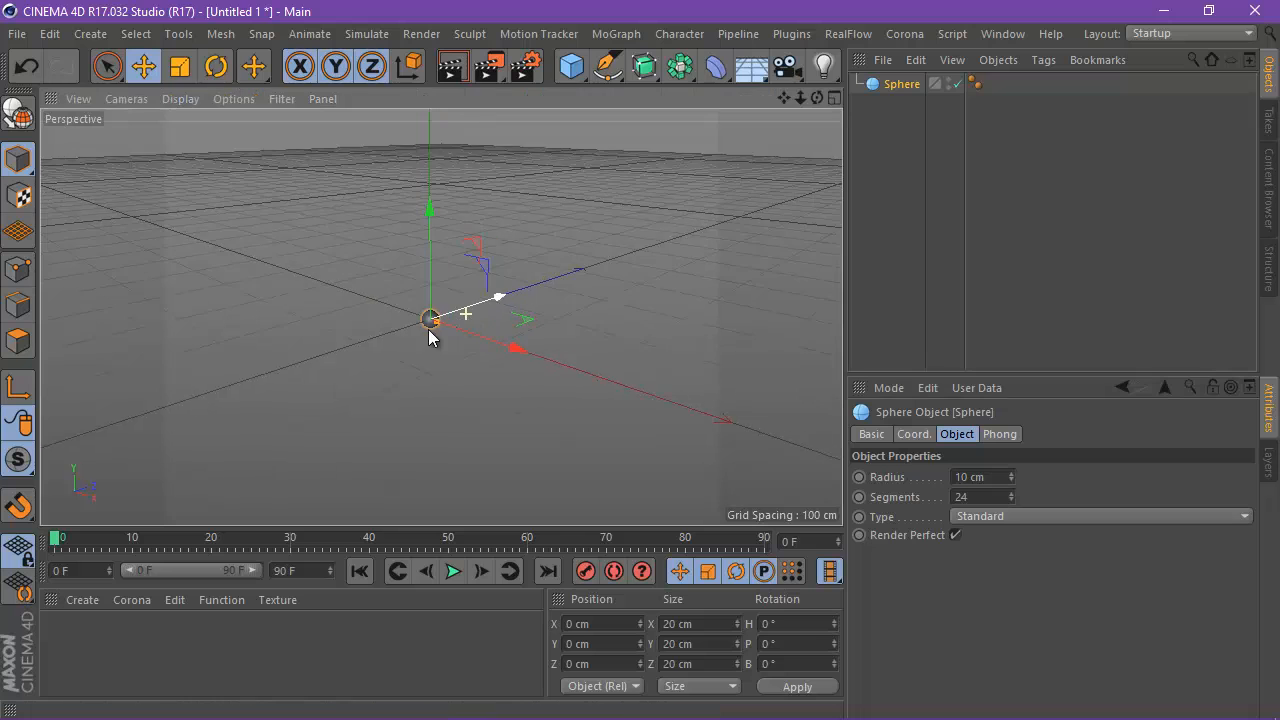
Add a MoGraph Cloner and nest the Sphere inside it as its child.
{"action": "scroll", "coordinate": [552, 275], "scroll_direction": "down", "scroll_amount": 1}
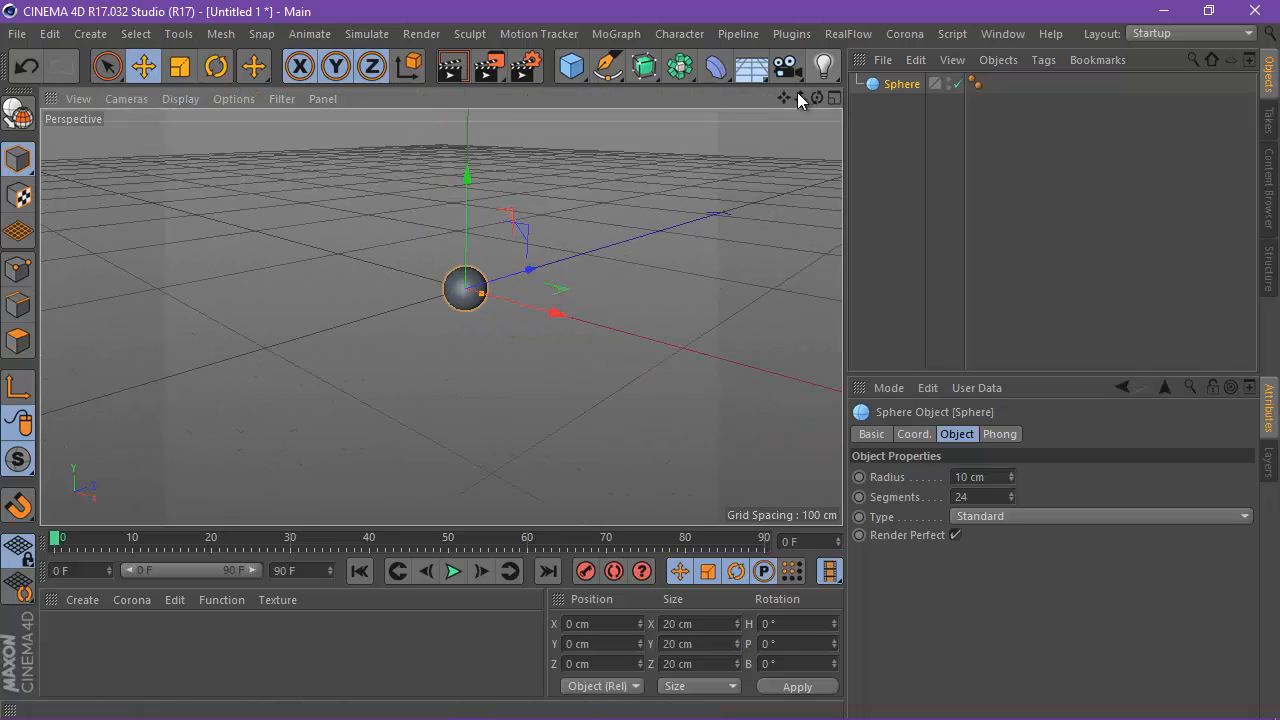
{"action": "left_click_drag", "start_coordinate": [817, 98], "coordinate": [640, 362]}
{"action": "left_click", "coordinate": [616, 33]}
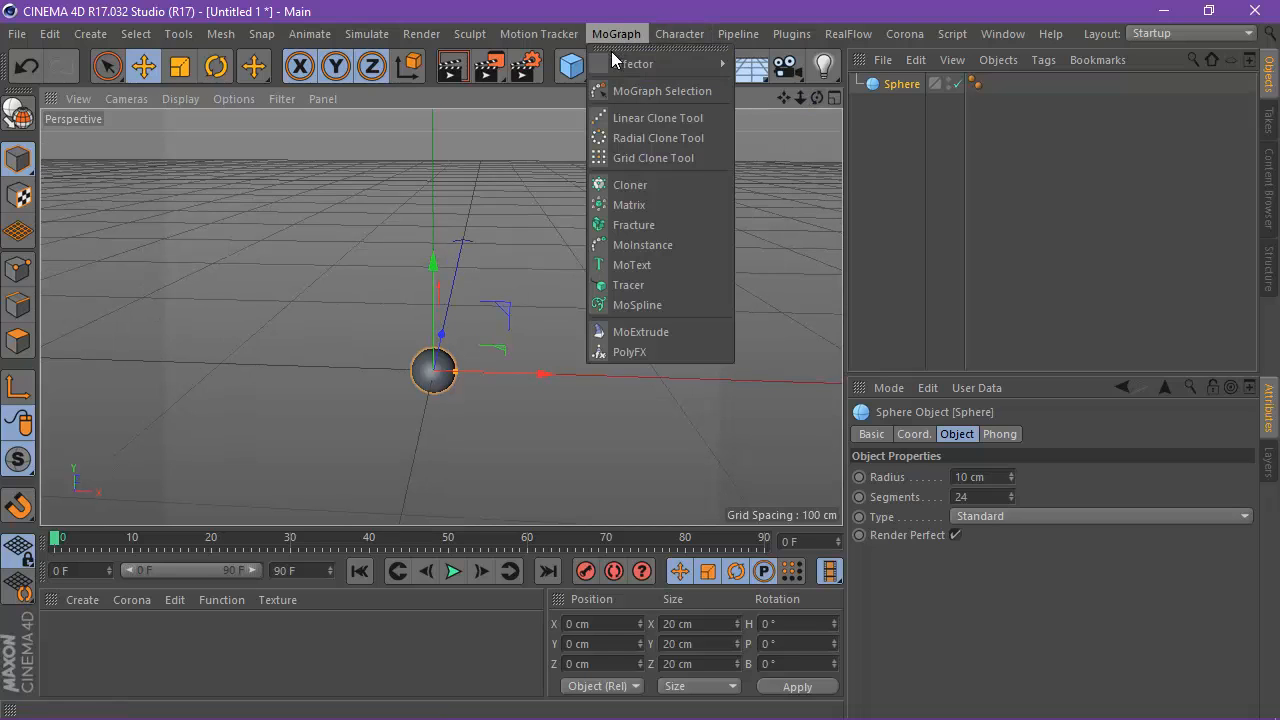
{"action": "left_click", "coordinate": [662, 181]}
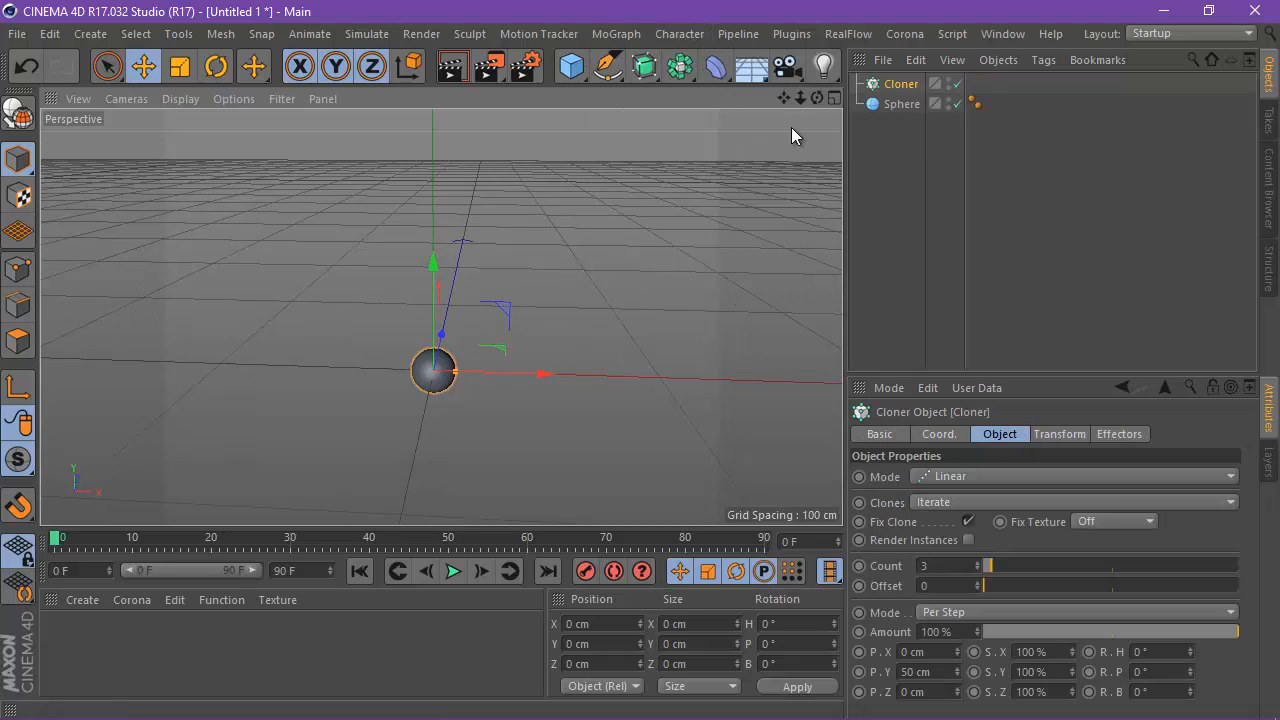
{"action": "left_click", "coordinate": [893, 104]}
{"action": "left_click_drag", "start_coordinate": [893, 90], "coordinate": [897, 84]}
{"action": "scroll", "coordinate": [522, 261], "scroll_direction": "down", "scroll_amount": 3}
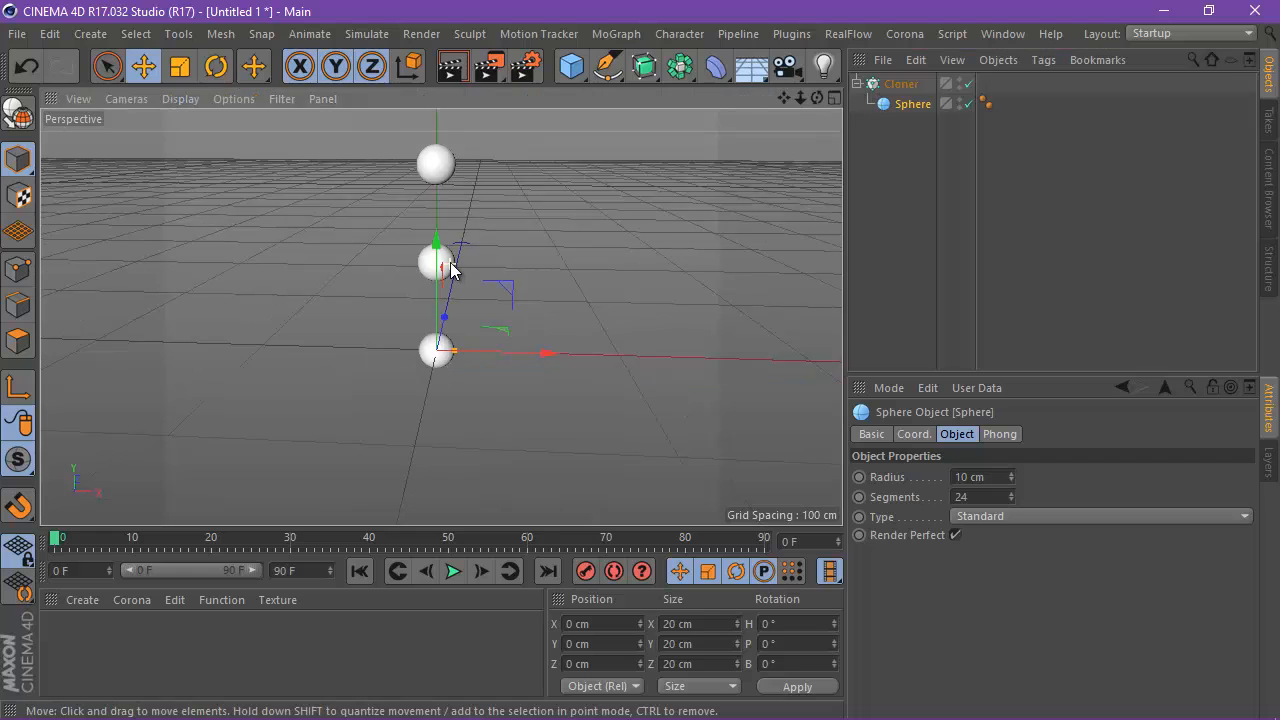
{"action": "left_click", "coordinate": [884, 86]}
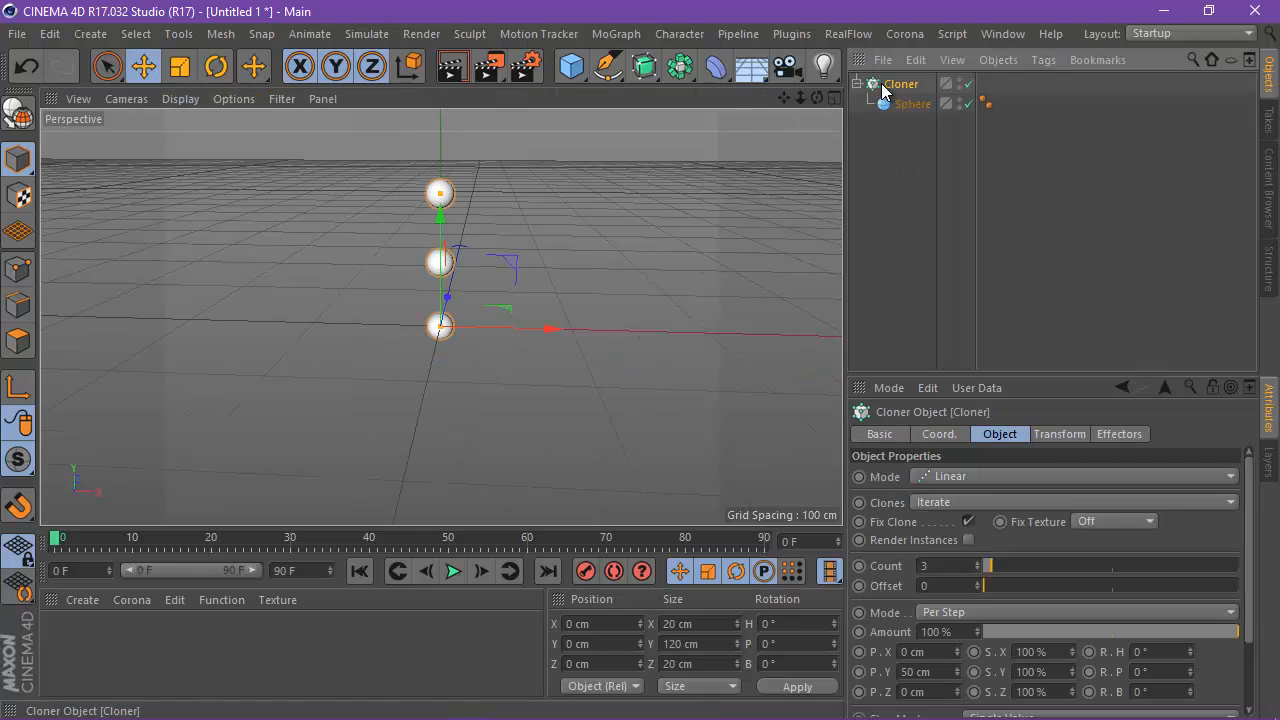
{"action": "left_click", "coordinate": [897, 104]}
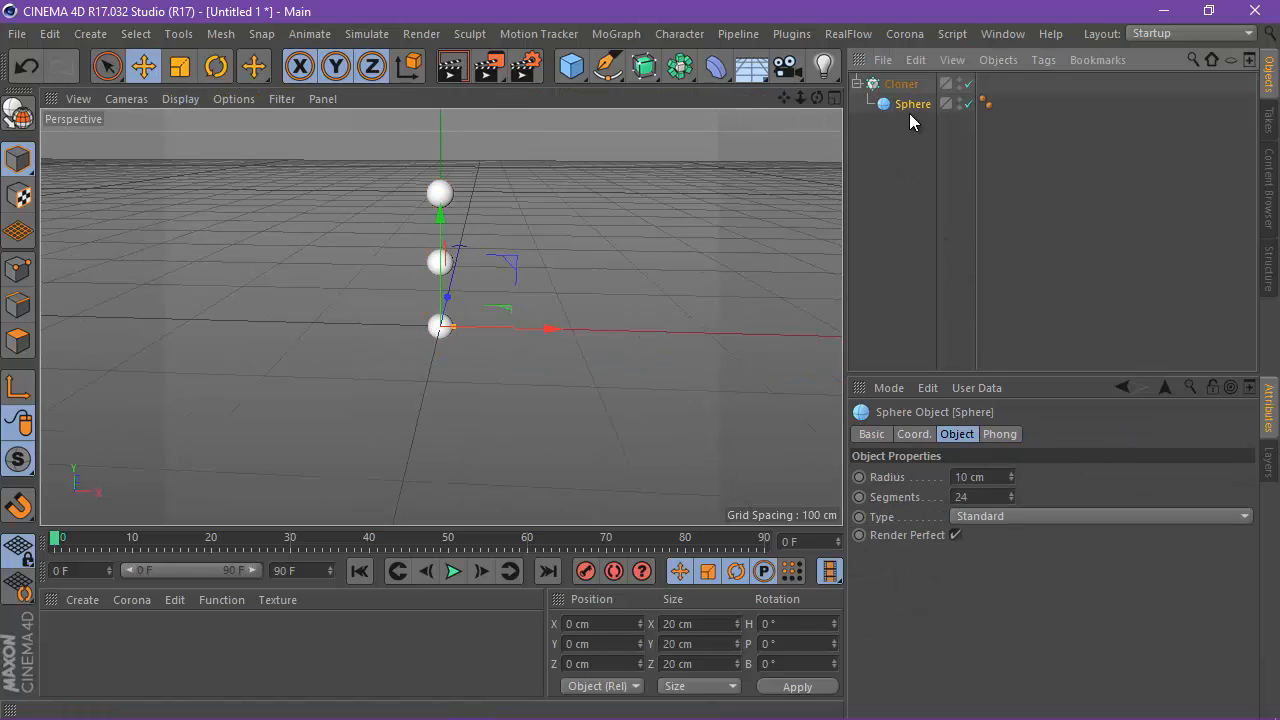
{"action": "left_click", "coordinate": [899, 84]}
{"action": "left_click", "coordinate": [1080, 434]}
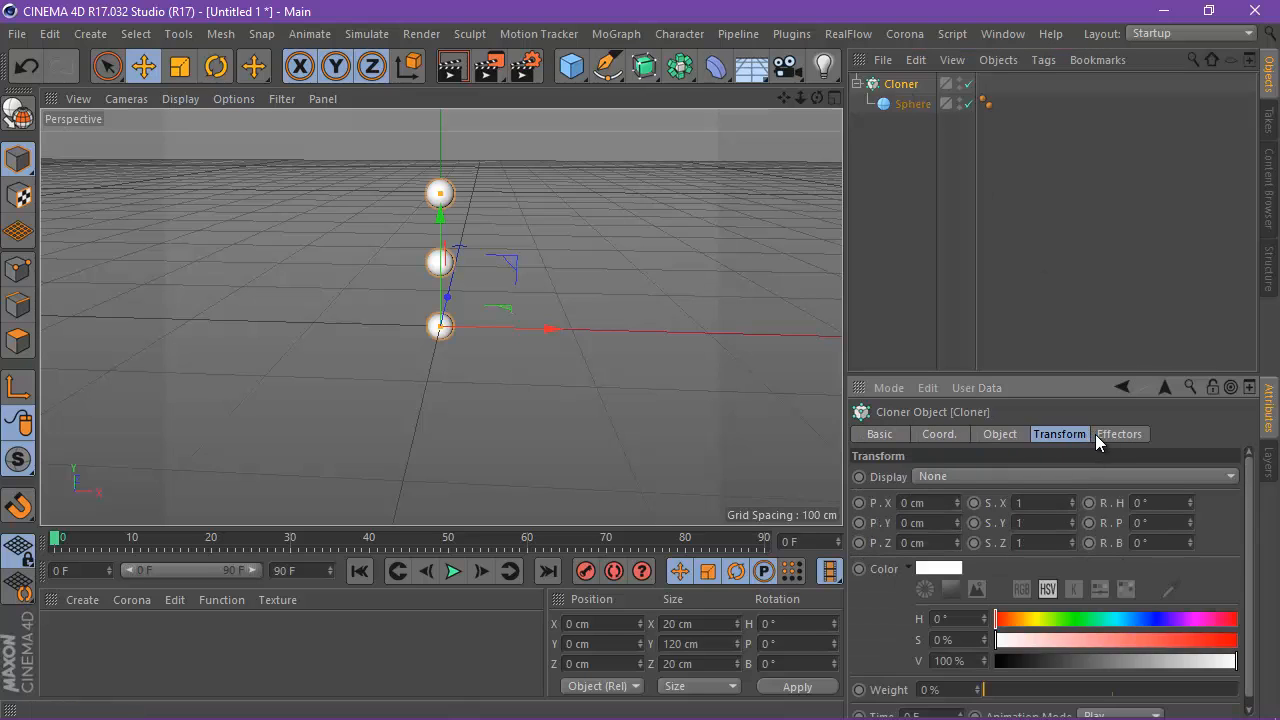
{"action": "left_click", "coordinate": [1098, 434]}
{"action": "left_click", "coordinate": [1018, 436]}
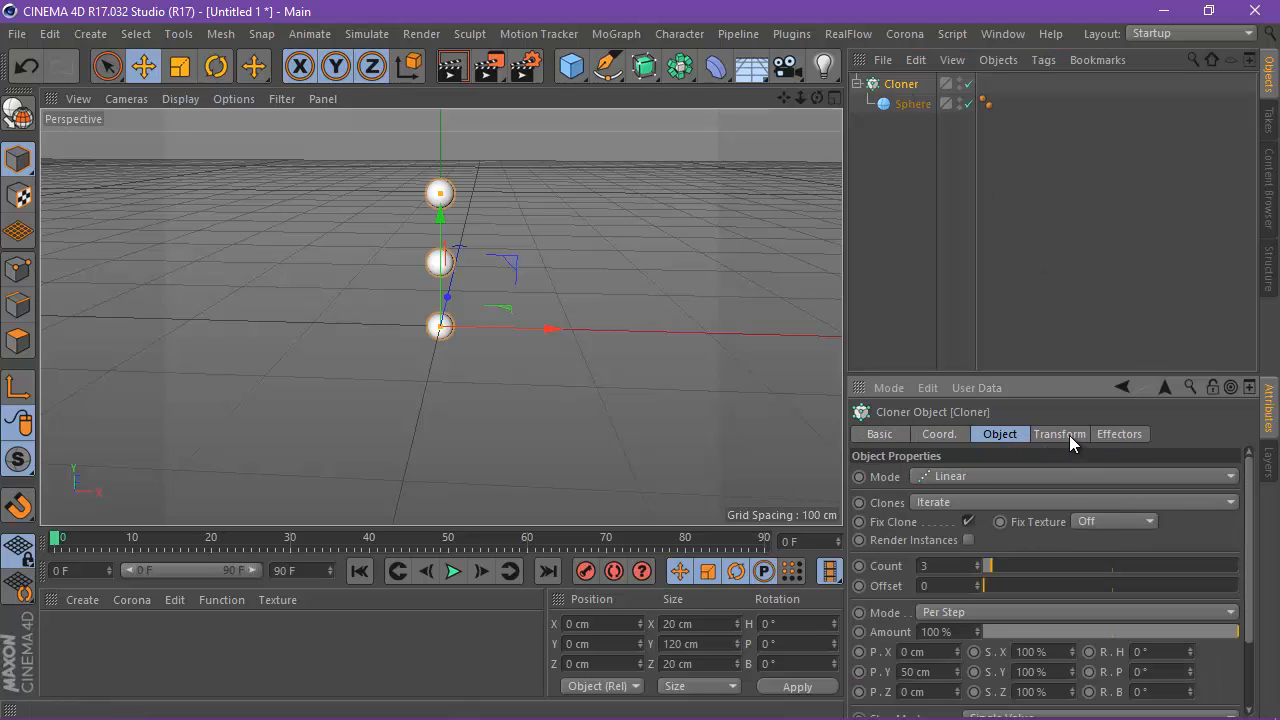
{"action": "left_click", "coordinate": [1069, 435]}
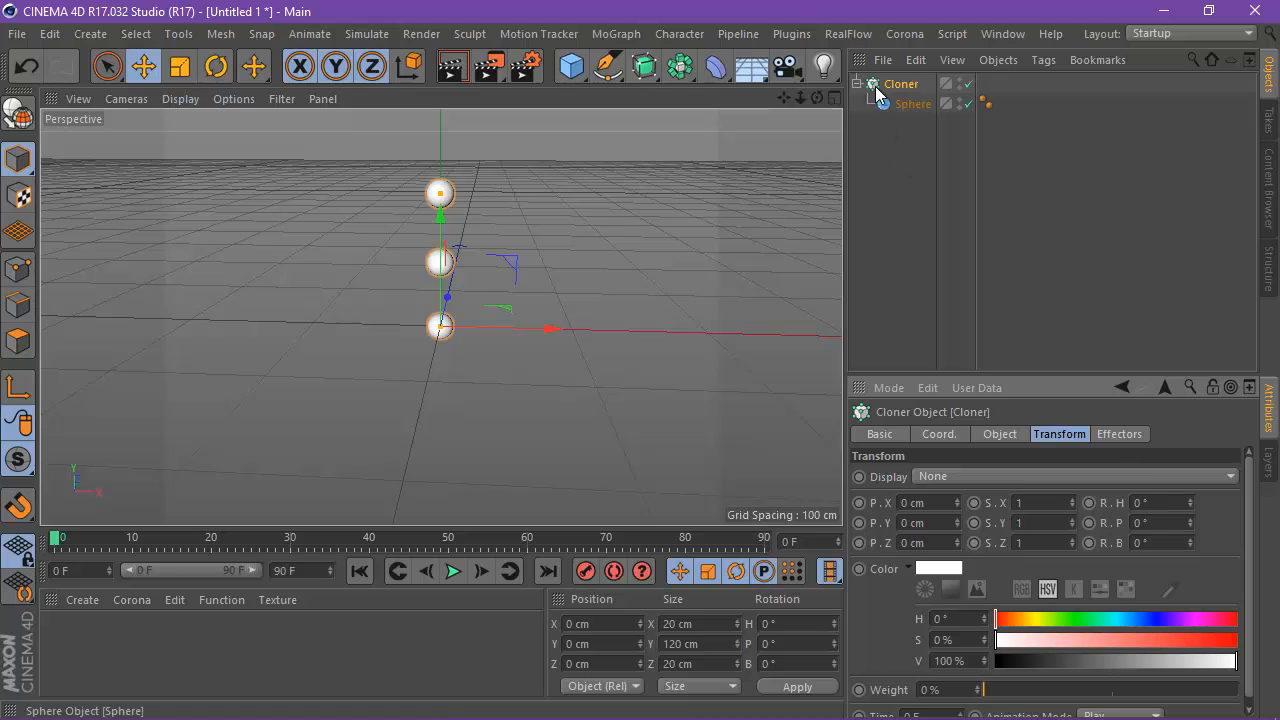
Enlarge the attributes area and set the Cloner's mode to Radial.
{"action": "left_click", "coordinate": [986, 434]}
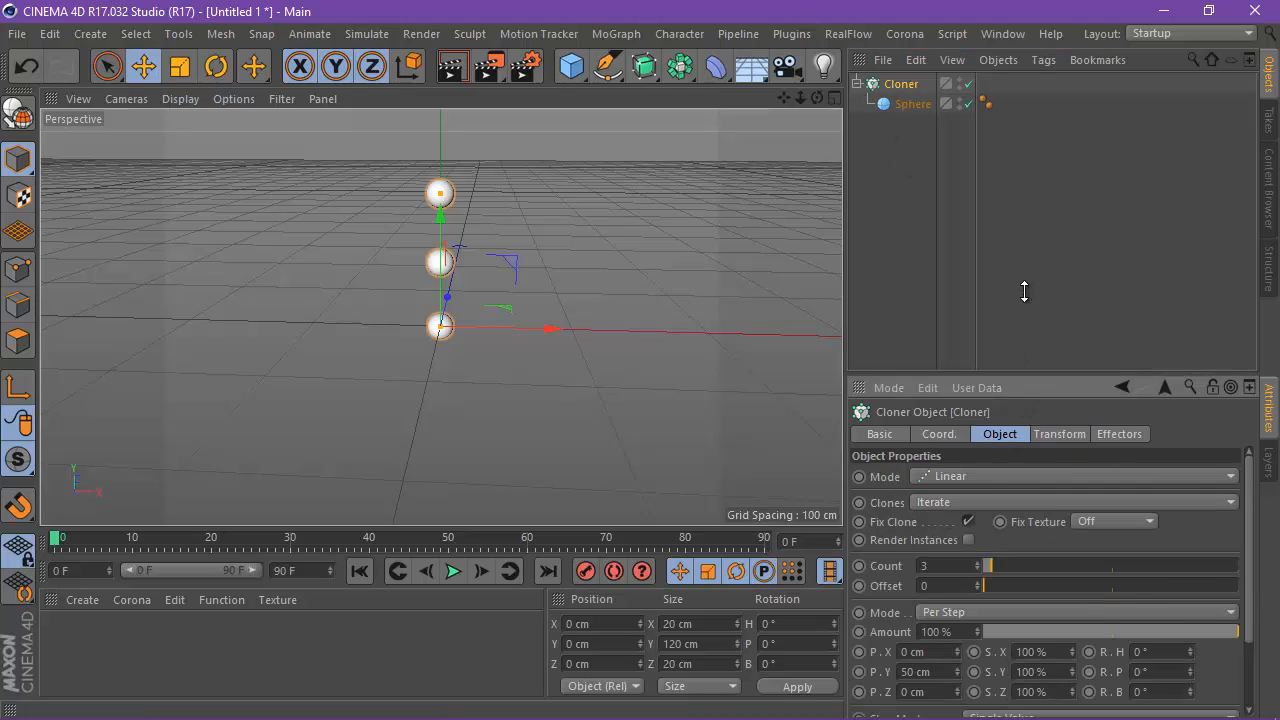
{"action": "left_click_drag", "start_coordinate": [1027, 376], "coordinate": [1000, 249]}
{"action": "left_click", "coordinate": [971, 357]}
{"action": "left_click", "coordinate": [960, 406]}
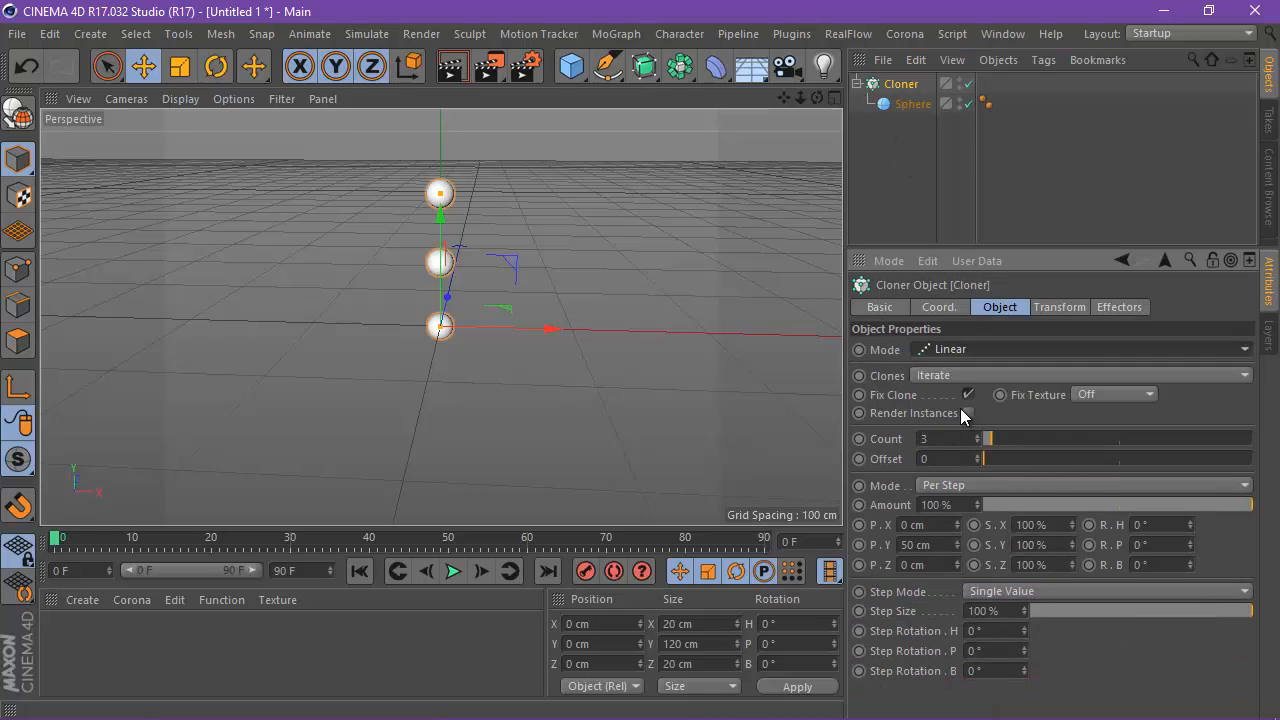
Rotate the Cloner to a pitch of 90° so the ring of spheres lies flat.
{"action": "left_click", "coordinate": [900, 86]}
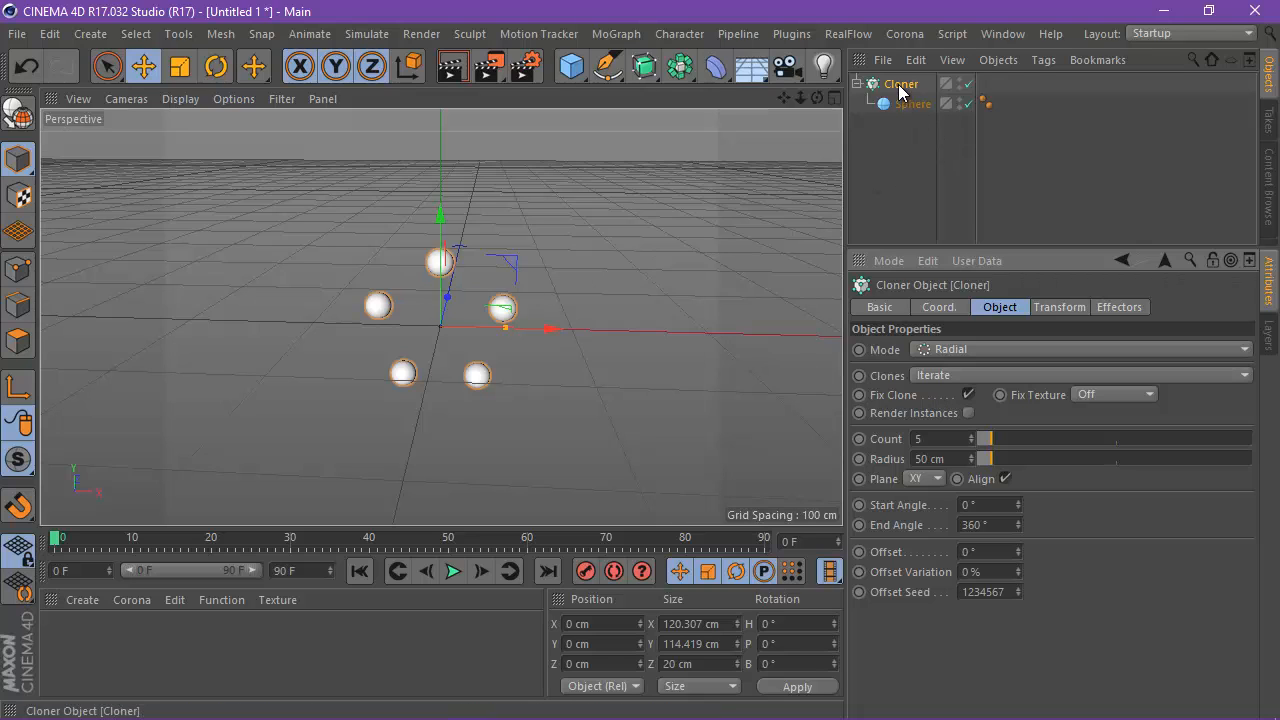
{"action": "left_click", "coordinate": [940, 307]}
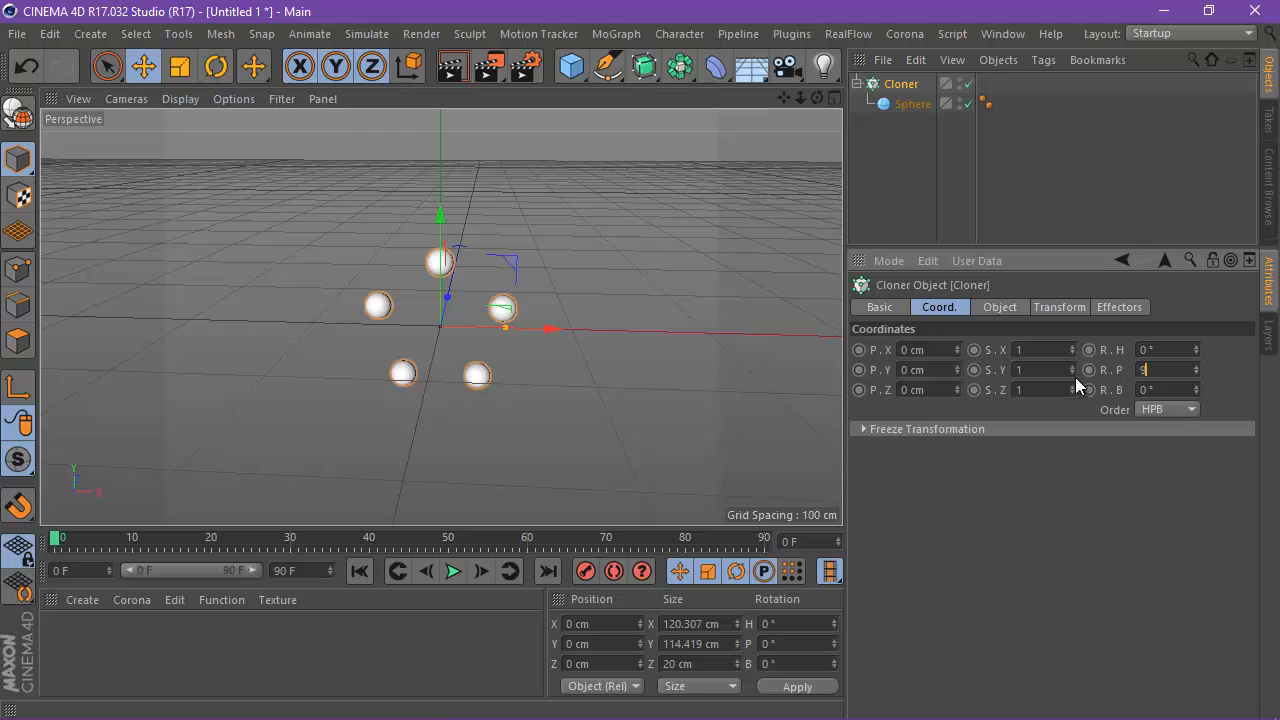
{"action": "type", "text": "90"}
{"action": "key", "text": "Return"}
{"action": "left_click_drag", "start_coordinate": [500, 295], "coordinate": [560, 330], "text": "alt"}
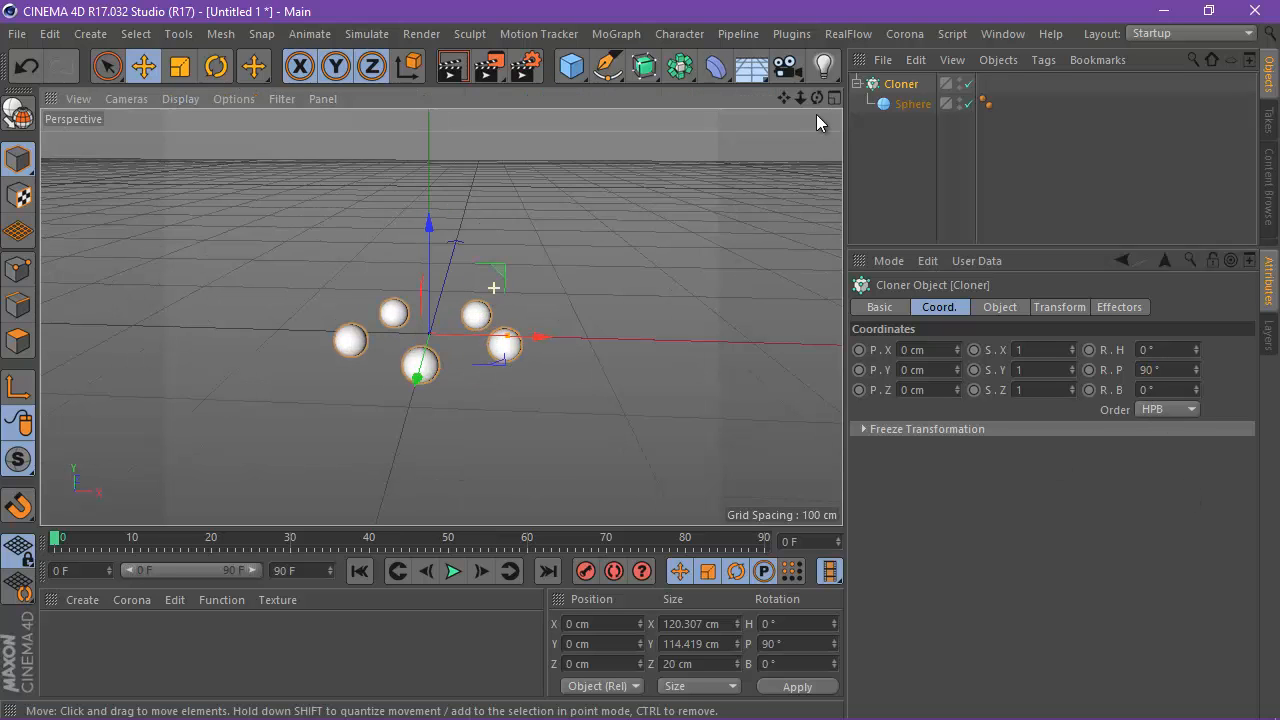
{"action": "left_click_drag", "start_coordinate": [640, 367], "coordinate": [700, 360], "text": "alt"}
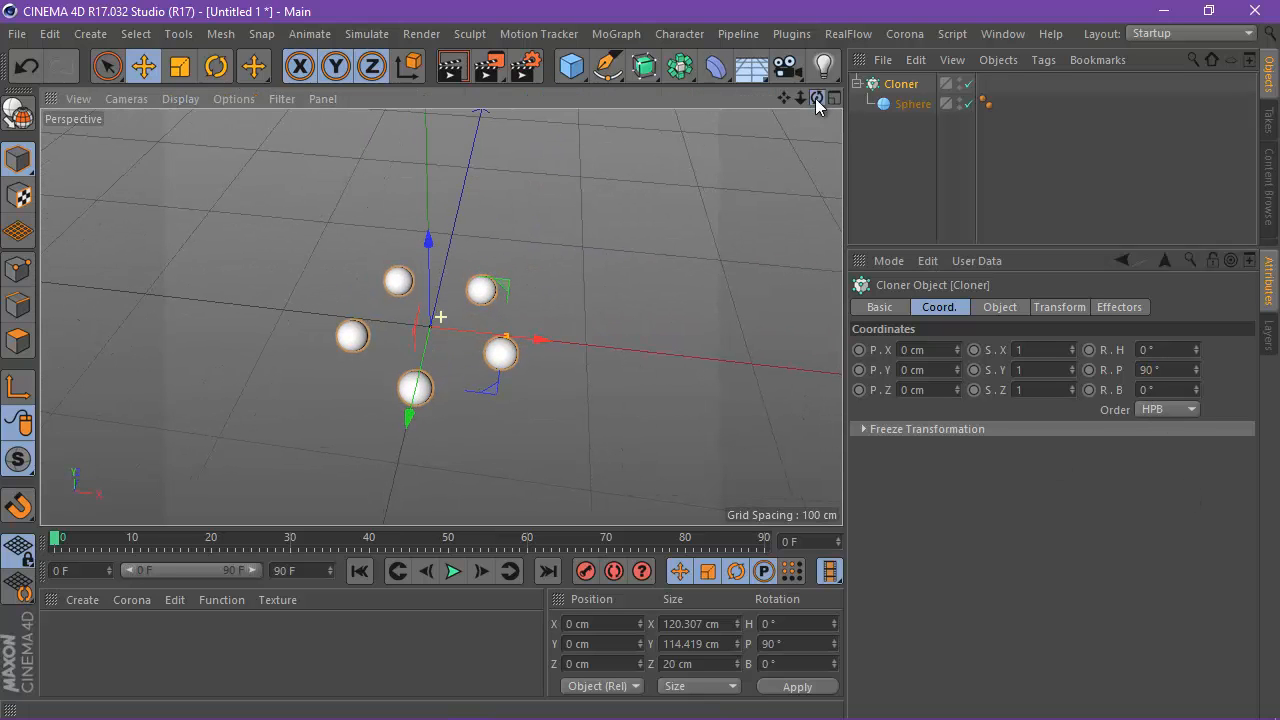
Set the radial Cloner's clone count to 10.
{"action": "left_click", "coordinate": [999, 307]}
{"action": "type", "text": "10"}
{"action": "key", "text": "Return"}
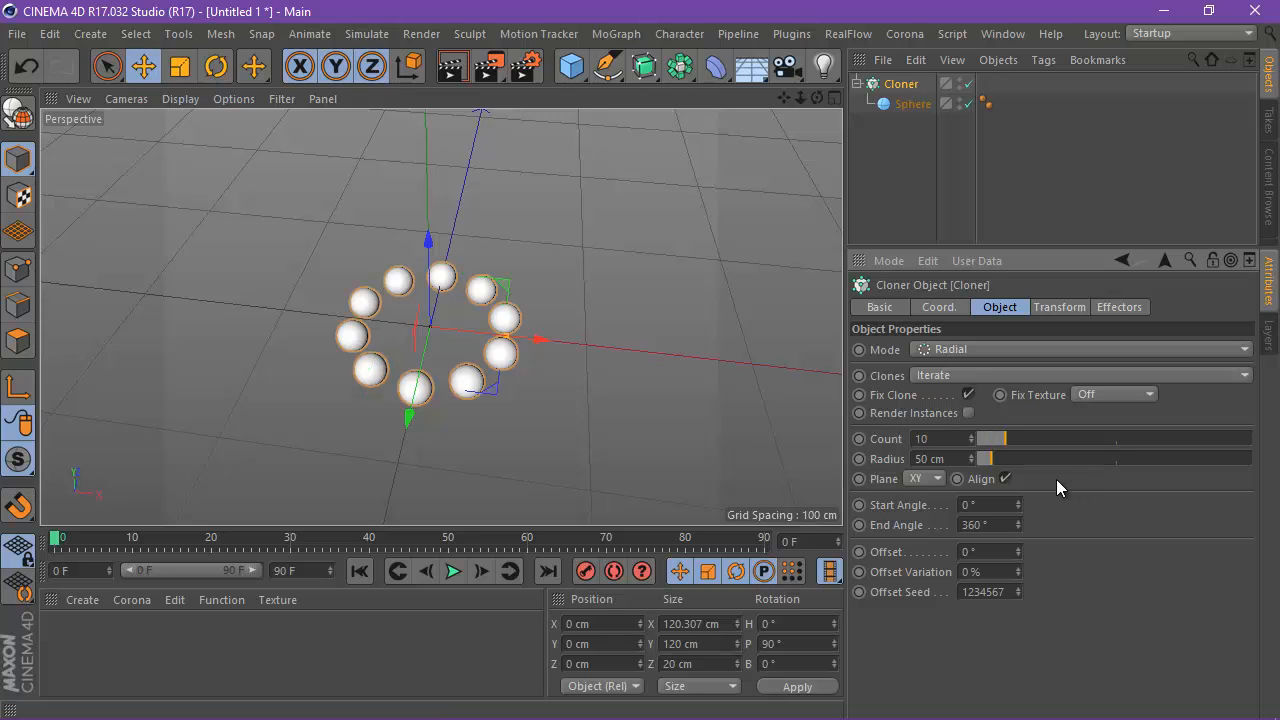
{"action": "left_click_drag", "start_coordinate": [536, 348], "coordinate": [567, 297], "text": "alt"}
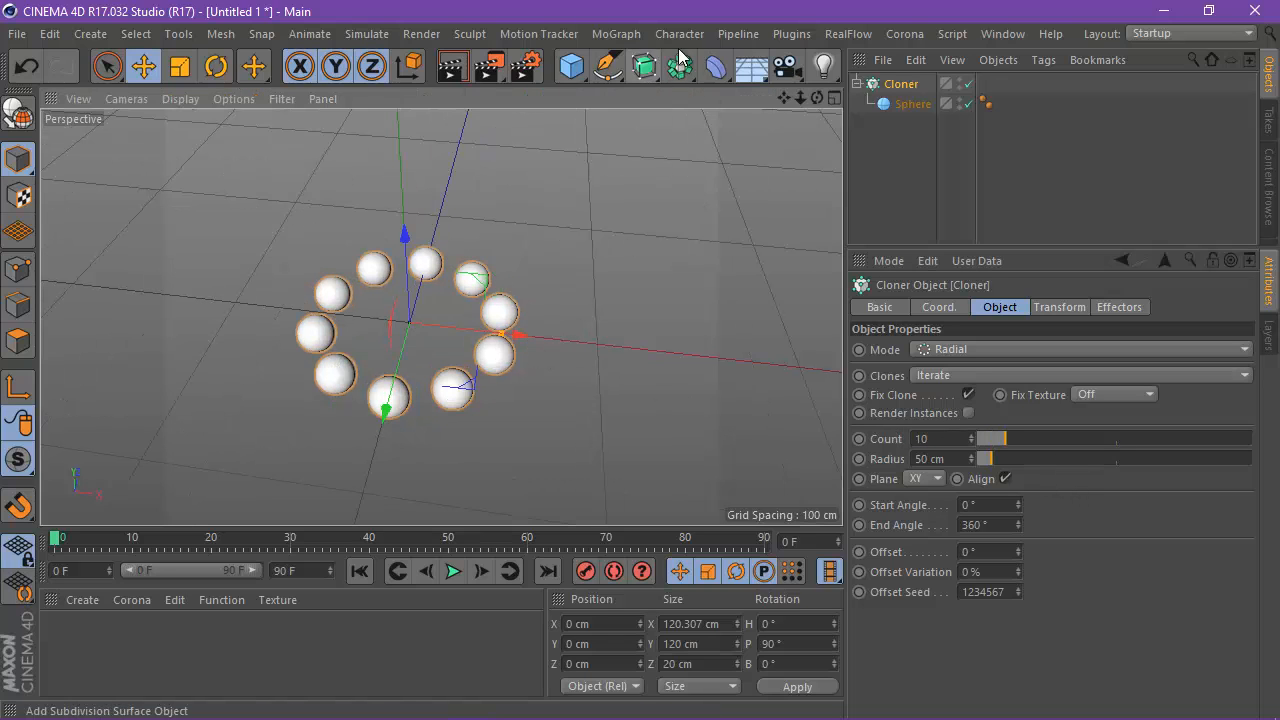
Add a Metaball object, nest the Cloner inside it, and set the Metaball's hull value to 50%.
{"action": "left_click_drag", "start_coordinate": [679, 66], "coordinate": [714, 163]}
{"action": "left_click_drag", "start_coordinate": [910, 104], "coordinate": [910, 86]}
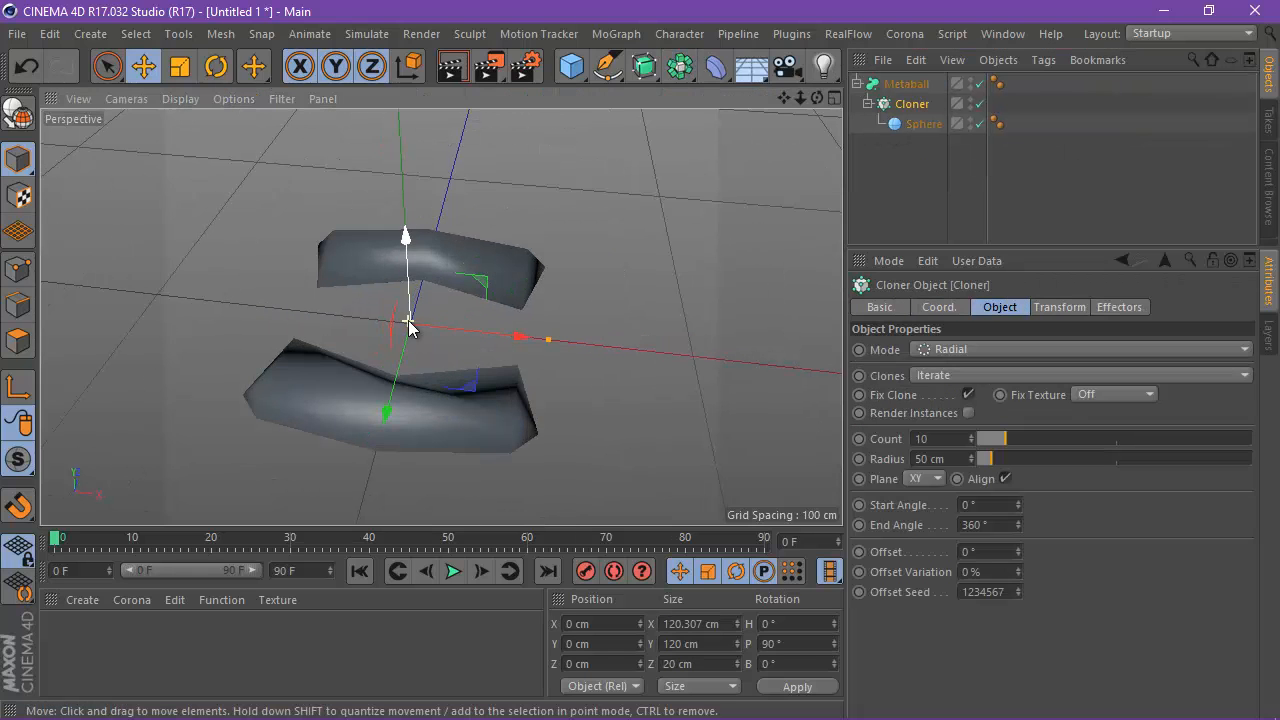
{"action": "left_click", "coordinate": [895, 85]}
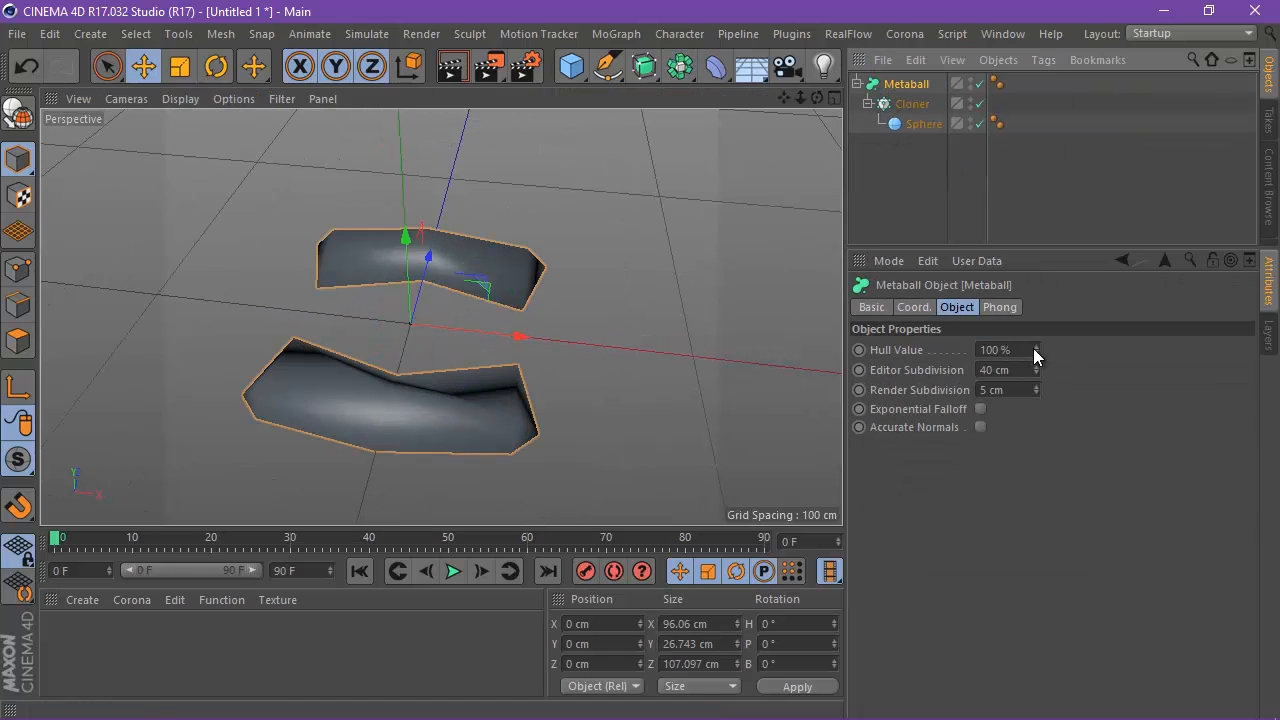
{"action": "left_click_drag", "start_coordinate": [1008, 350], "coordinate": [972, 347]}
{"action": "type", "text": "80"}
{"action": "key", "text": "Return"}
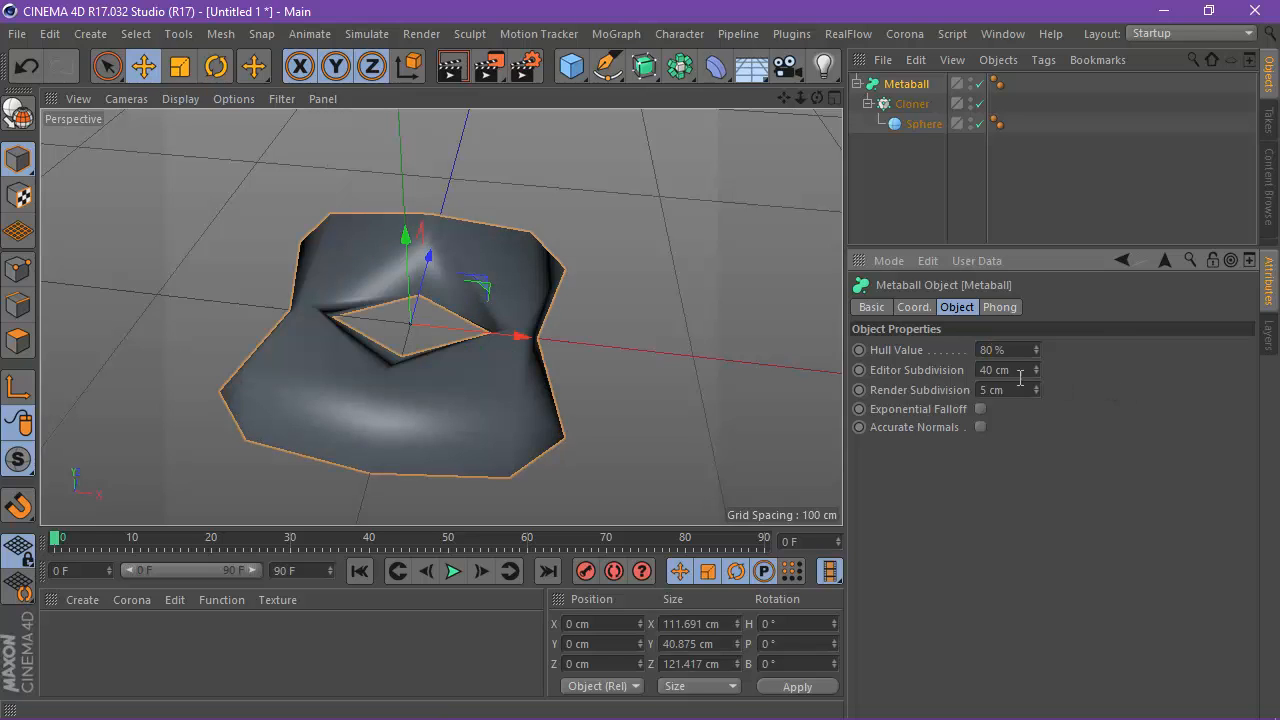
{"action": "type", "text": "7"}
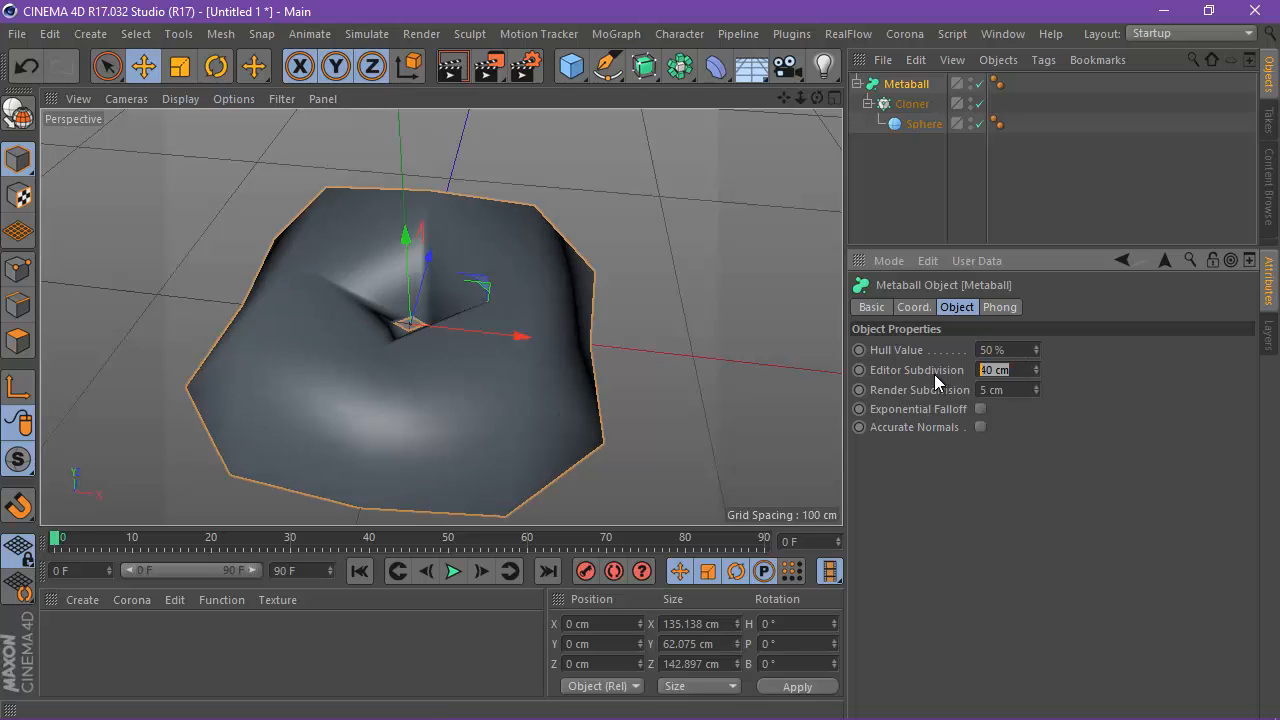
Set both the editor subdivision and the render subdivision of the Metaball to 2 cm.
{"action": "type", "text": "20"}
{"action": "key", "text": "Return"}
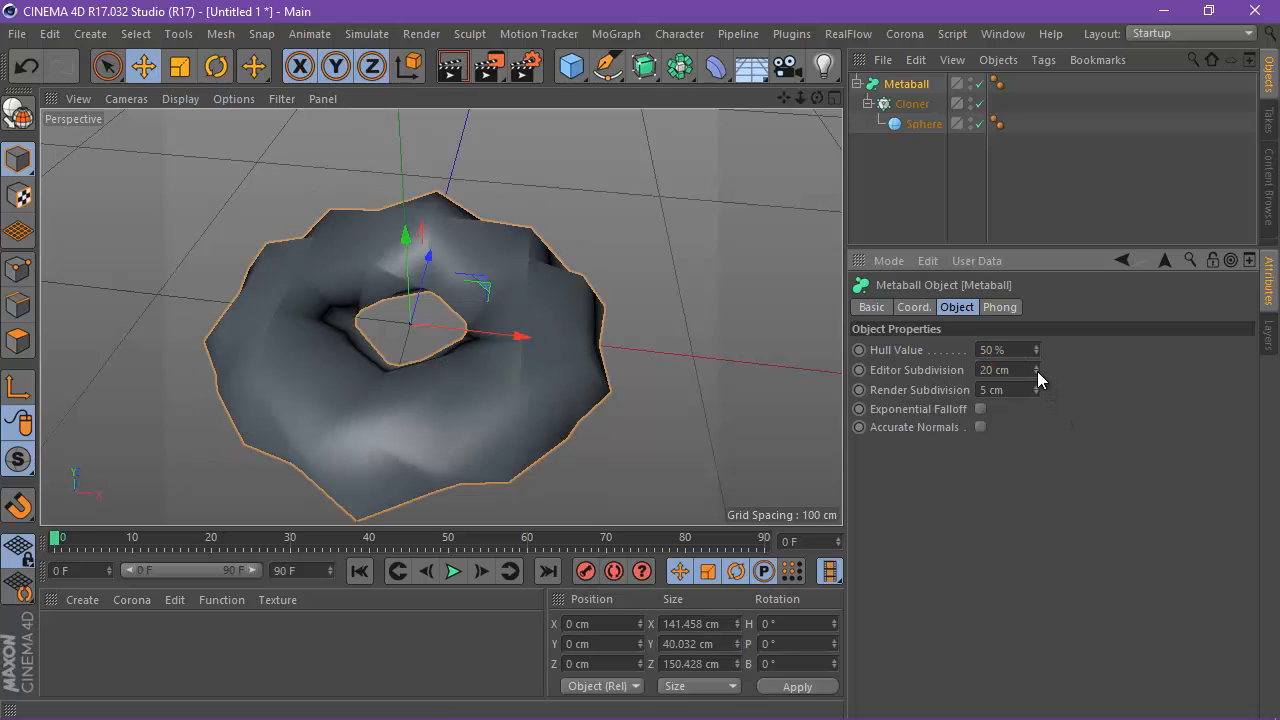
{"action": "left_click_drag", "start_coordinate": [1037, 371], "coordinate": [1037, 378]}
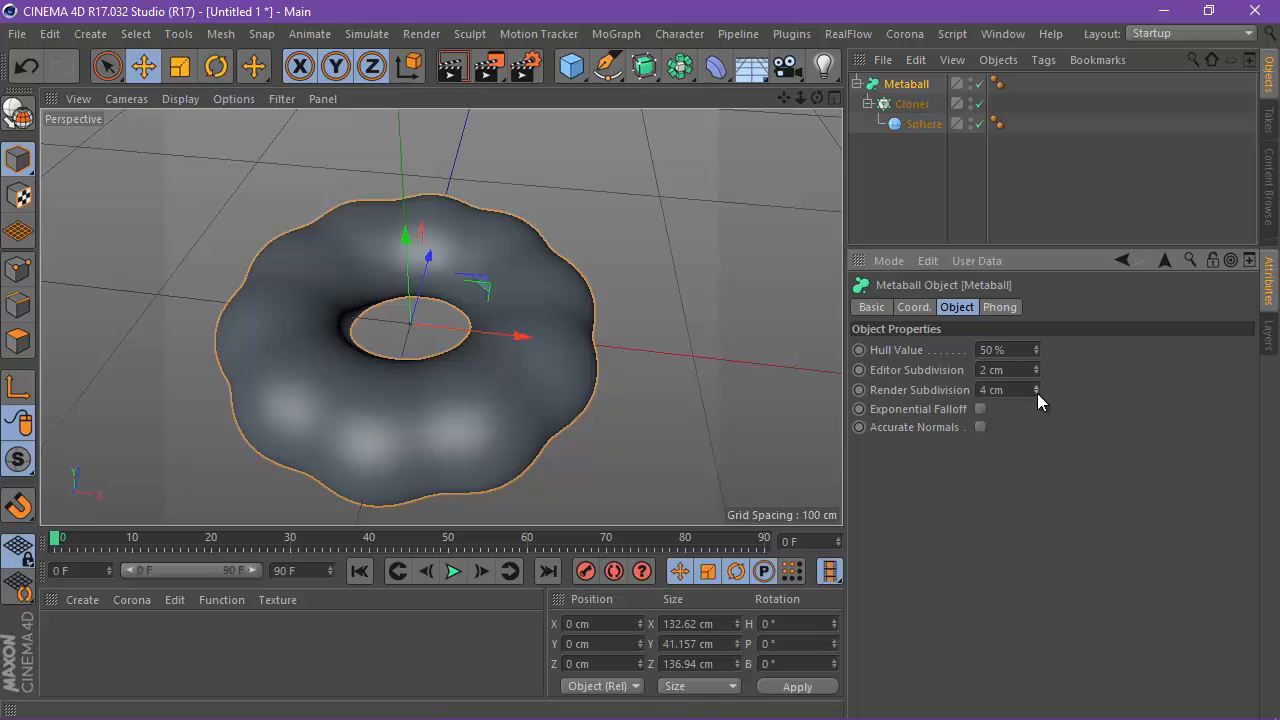
{"action": "left_click_drag", "start_coordinate": [1037, 388], "coordinate": [1037, 392]}
{"action": "double_click", "coordinate": [995, 390]}
{"action": "type", "text": "2"}
Switch the Metaball's Exponential Falloff on and off to compare its effect, leaving it off.
{"action": "left_click", "coordinate": [981, 409]}
{"action": "left_click", "coordinate": [981, 409]}
{"action": "left_click", "coordinate": [981, 409]}
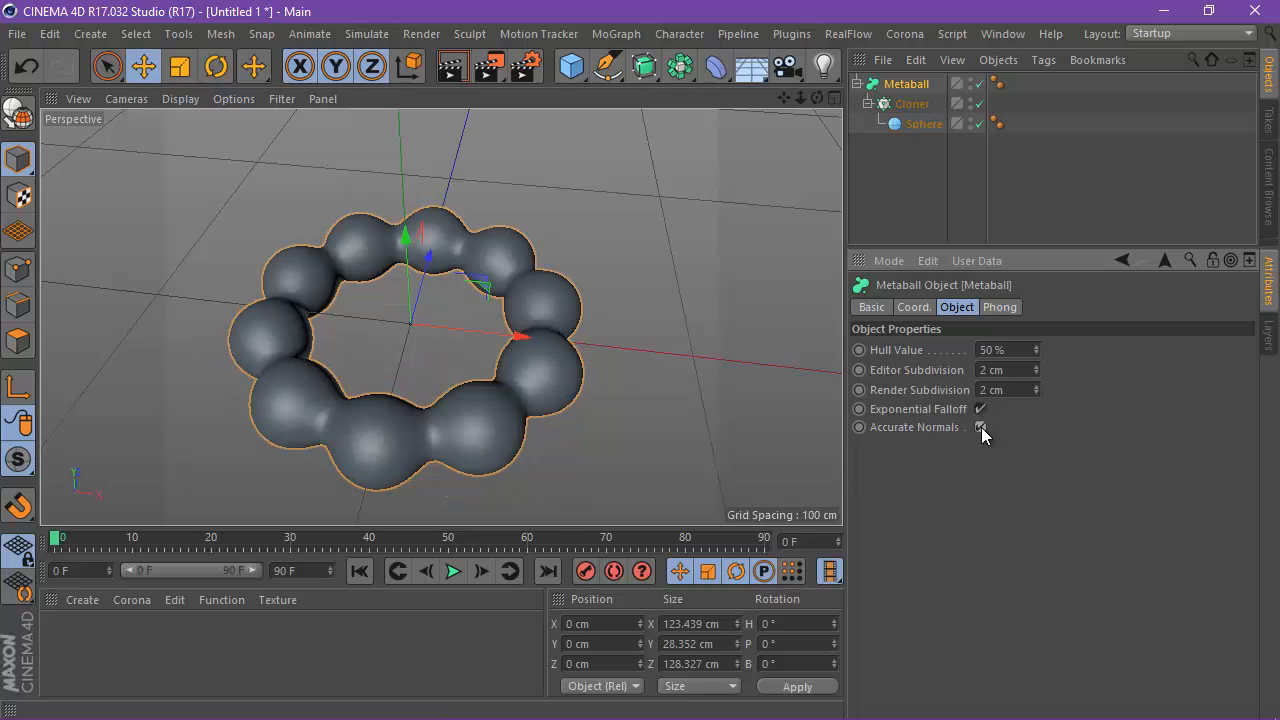
{"action": "left_click", "coordinate": [981, 409]}
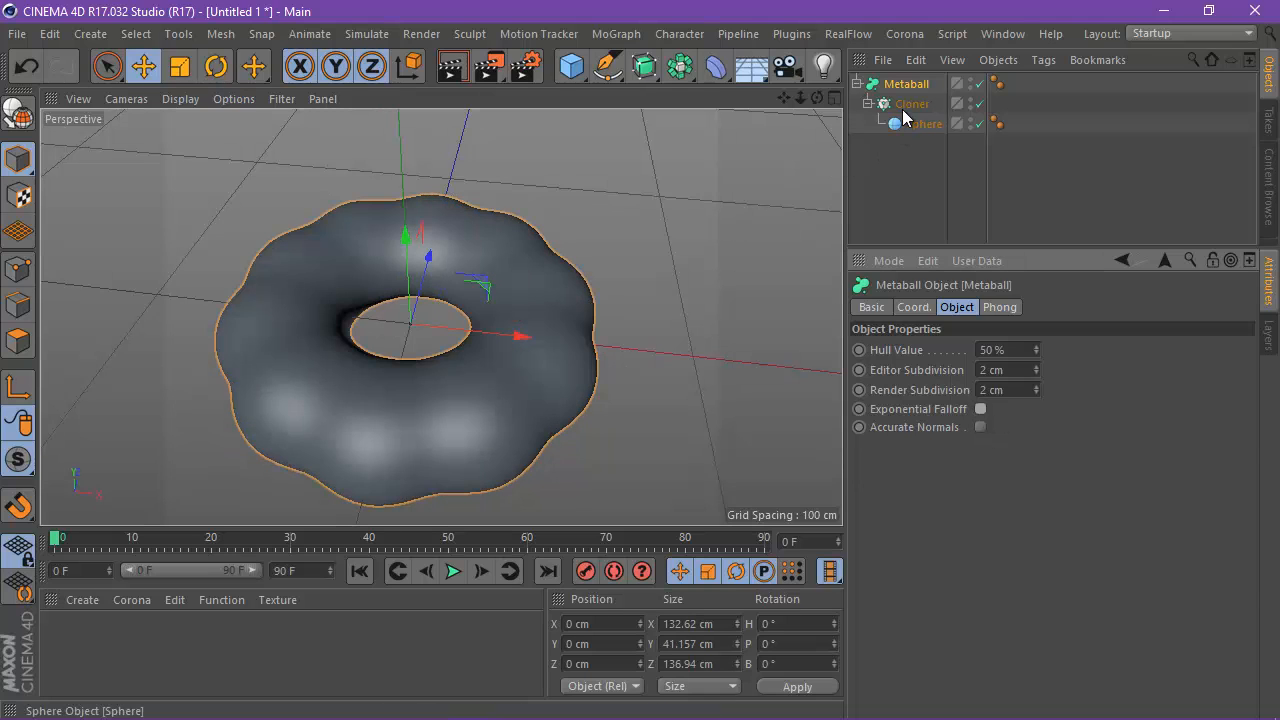
Render the current view to check the metaball ring.
{"action": "scroll", "coordinate": [508, 260], "scroll_direction": "down", "scroll_amount": 2}
{"action": "left_click", "coordinate": [458, 66]}
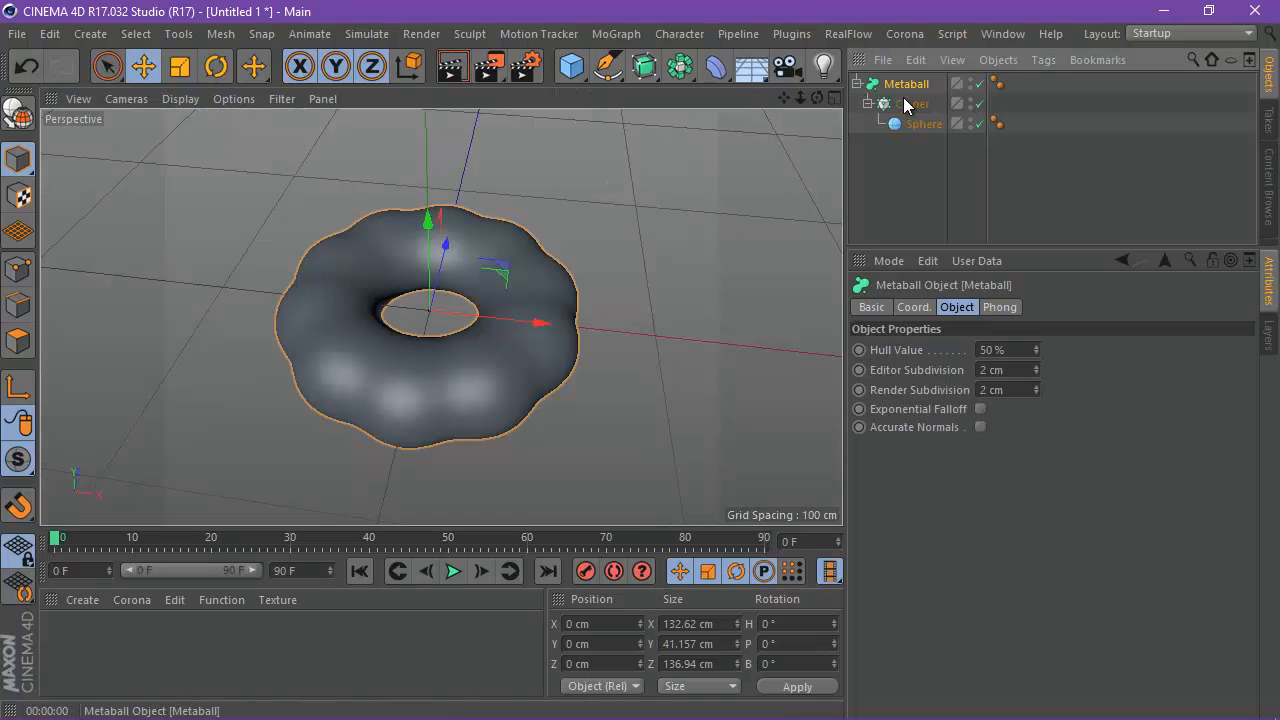
Add a Random effector to the Cloner inside the Metaball.
{"action": "left_click", "coordinate": [910, 104]}
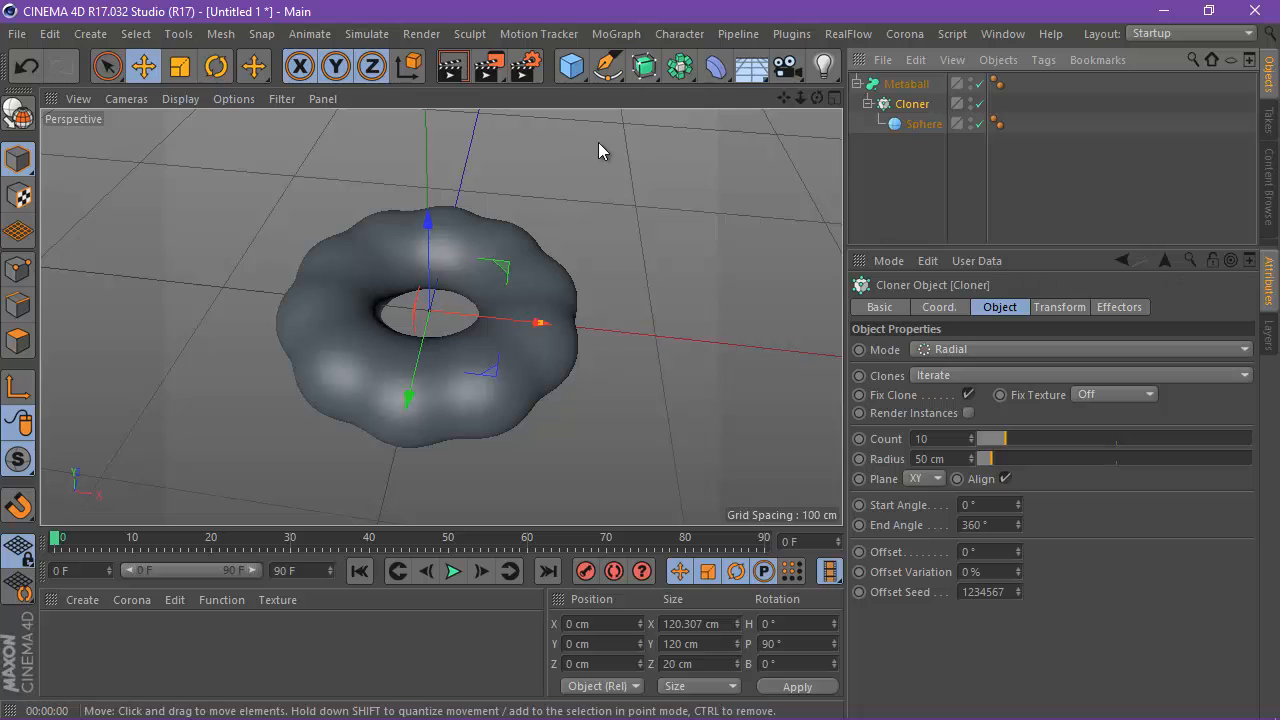
{"action": "left_click", "coordinate": [1066, 310]}
{"action": "left_click", "coordinate": [1119, 310]}
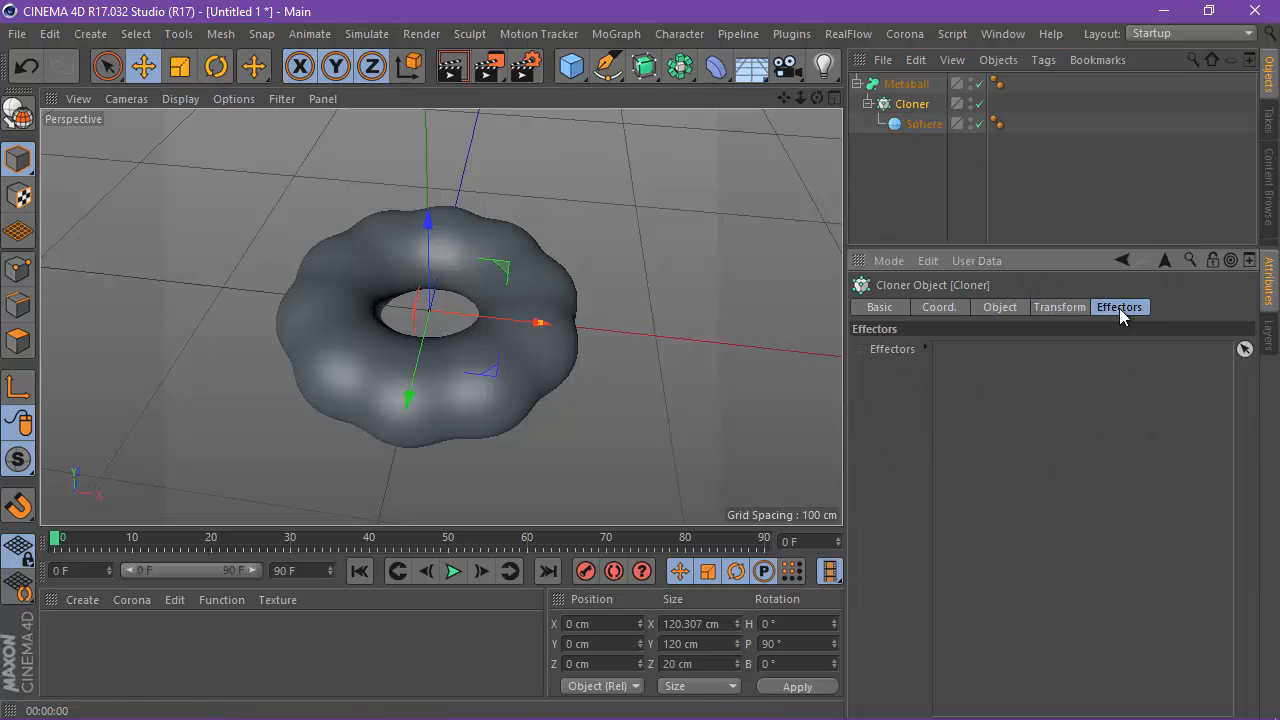
{"action": "left_click", "coordinate": [630, 34]}
{"action": "mouse_move", "coordinate": [636, 63]}
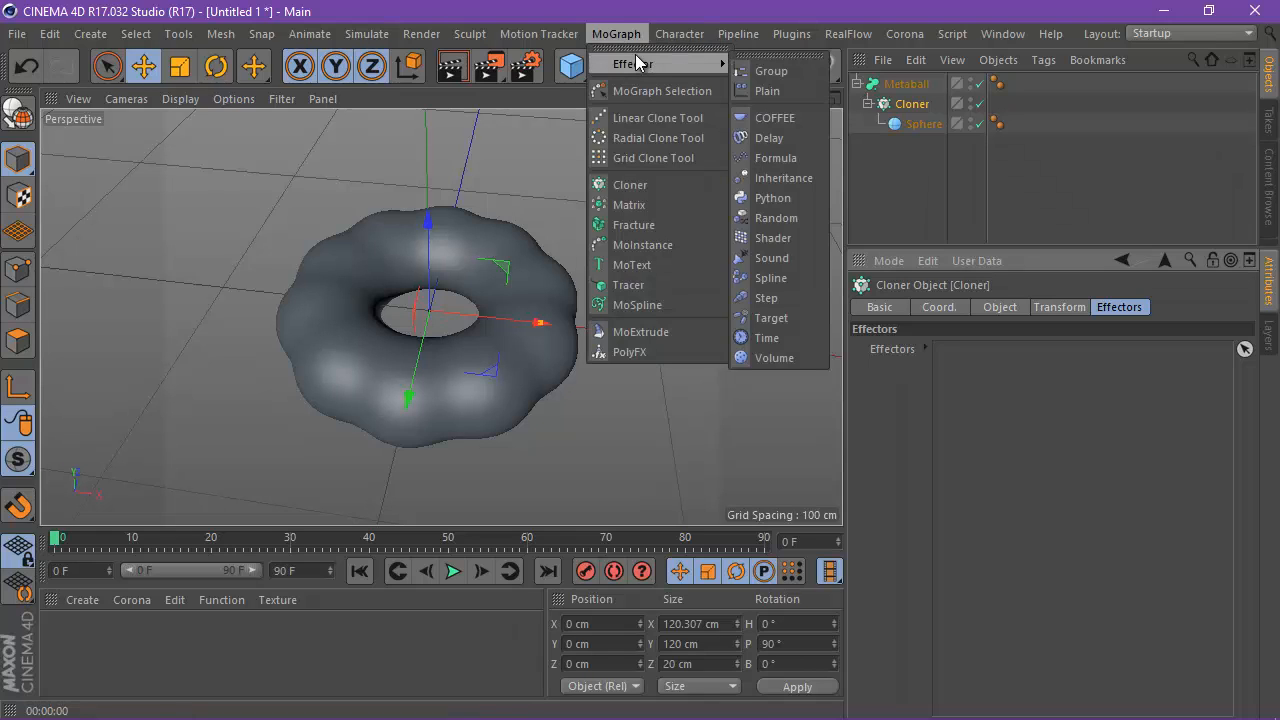
{"action": "left_click", "coordinate": [797, 224]}
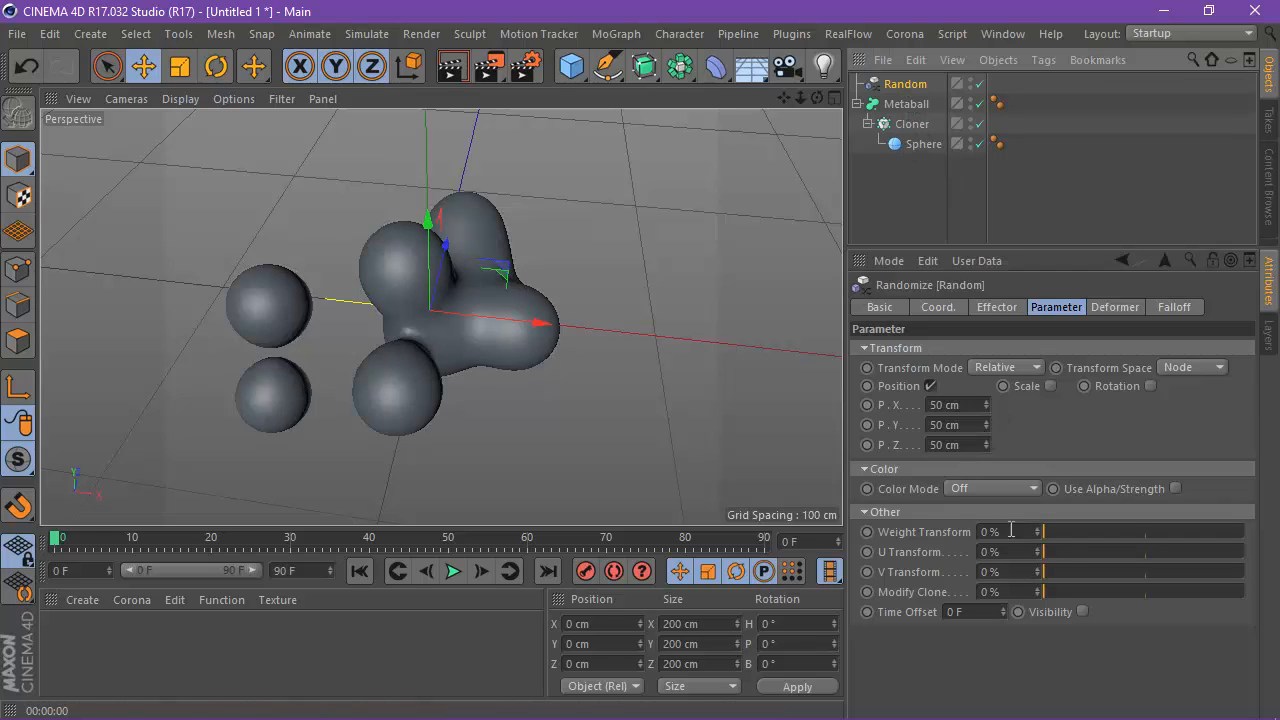
Set the Random effector's random mode to Turbulence.
{"action": "left_click", "coordinate": [1168, 309]}
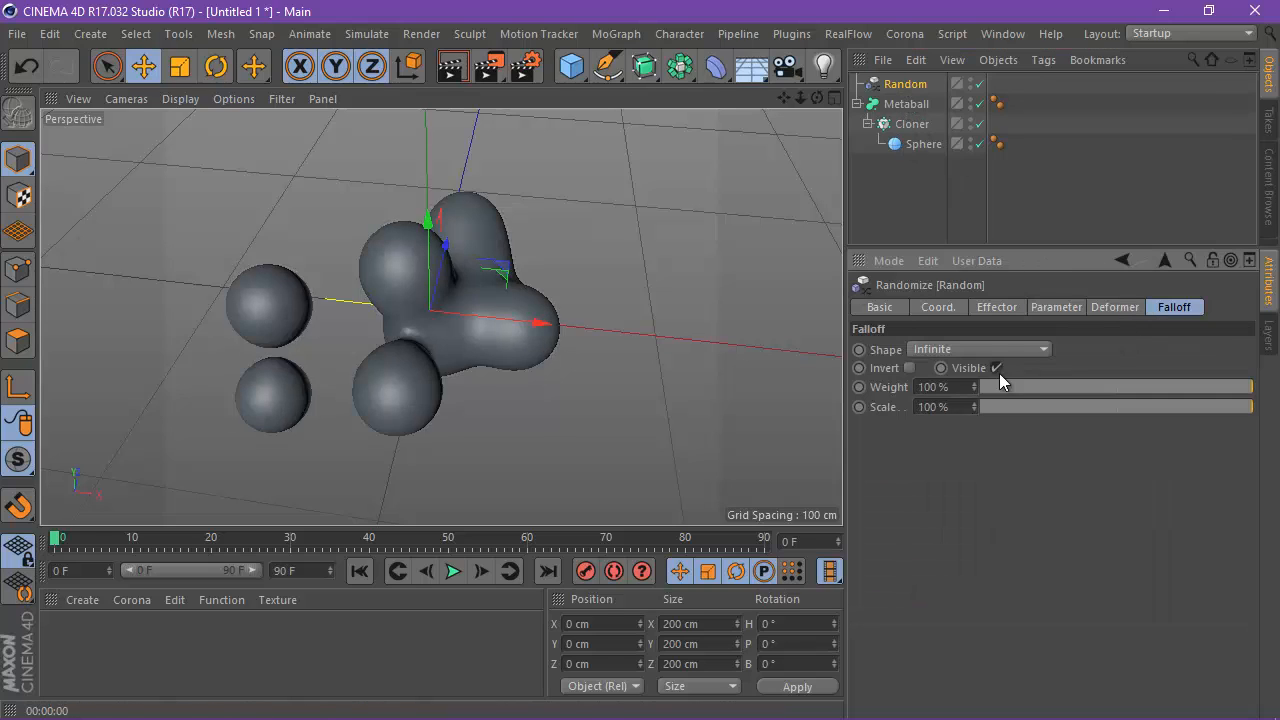
{"action": "left_click", "coordinate": [1000, 307]}
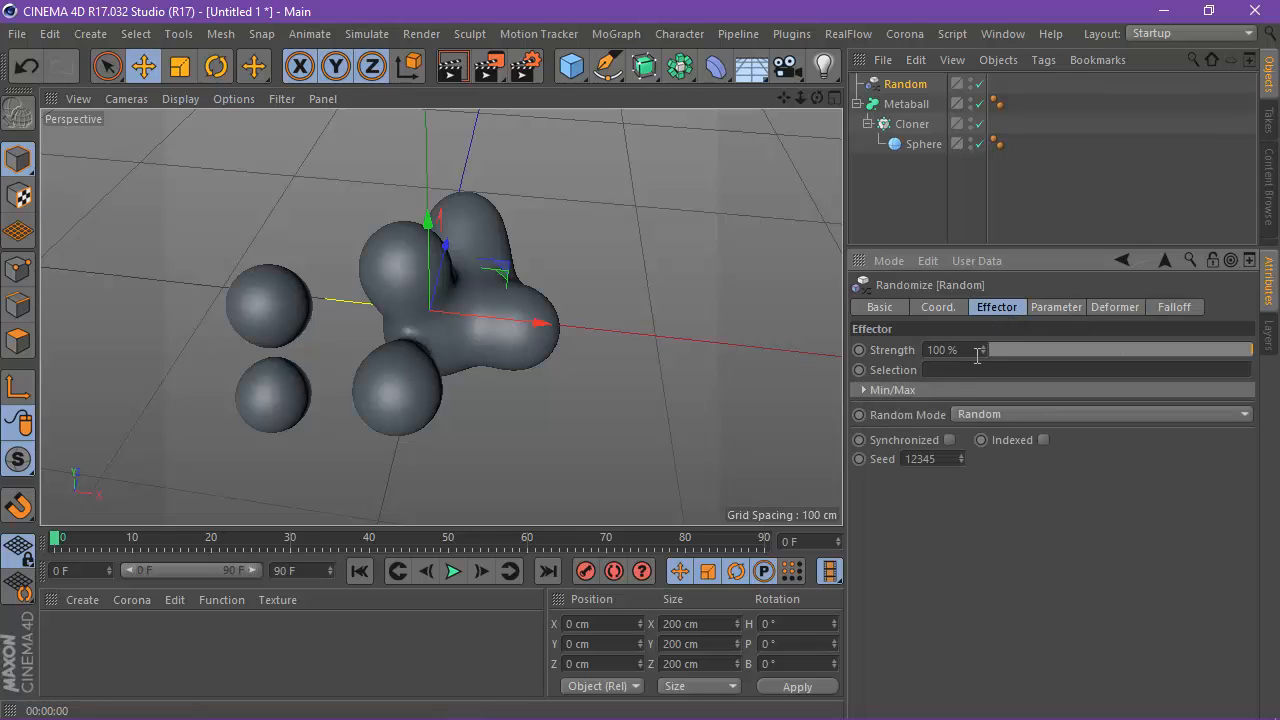
{"action": "left_click", "coordinate": [988, 416]}
{"action": "left_click", "coordinate": [1011, 493]}
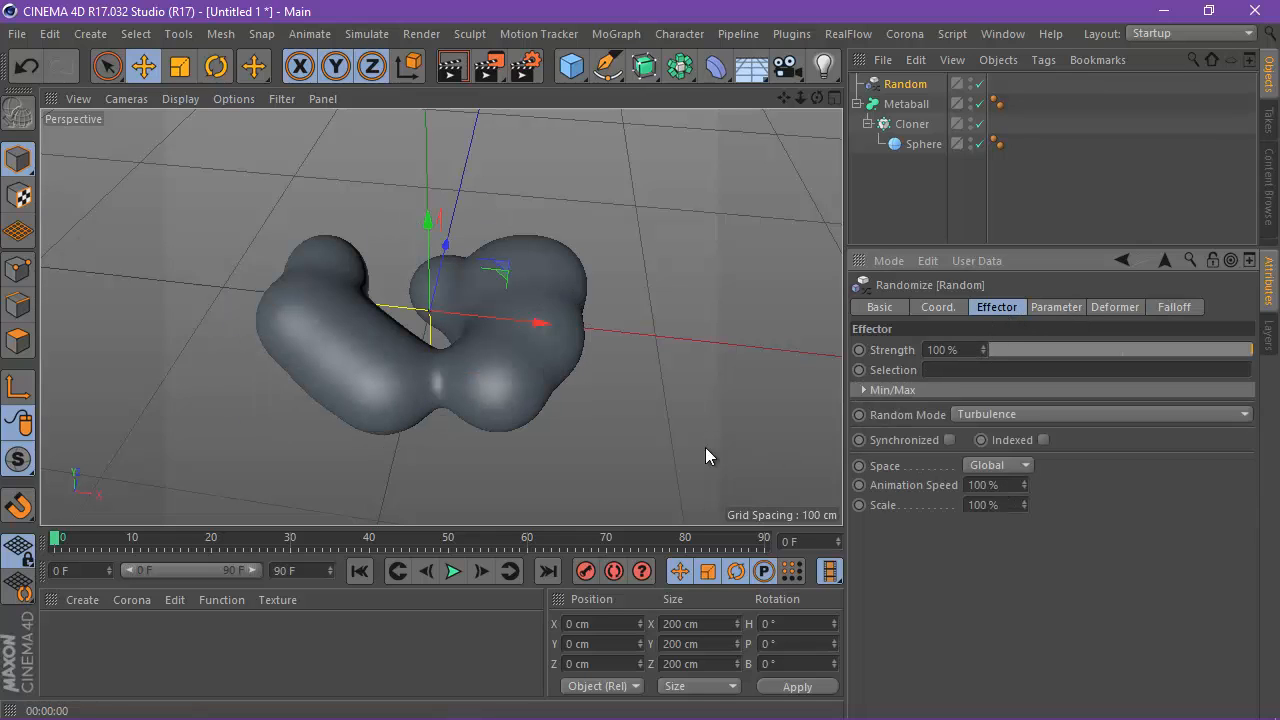
Play the animation and inspect the metaball's turbulent motion up close.
{"action": "left_click", "coordinate": [453, 571]}
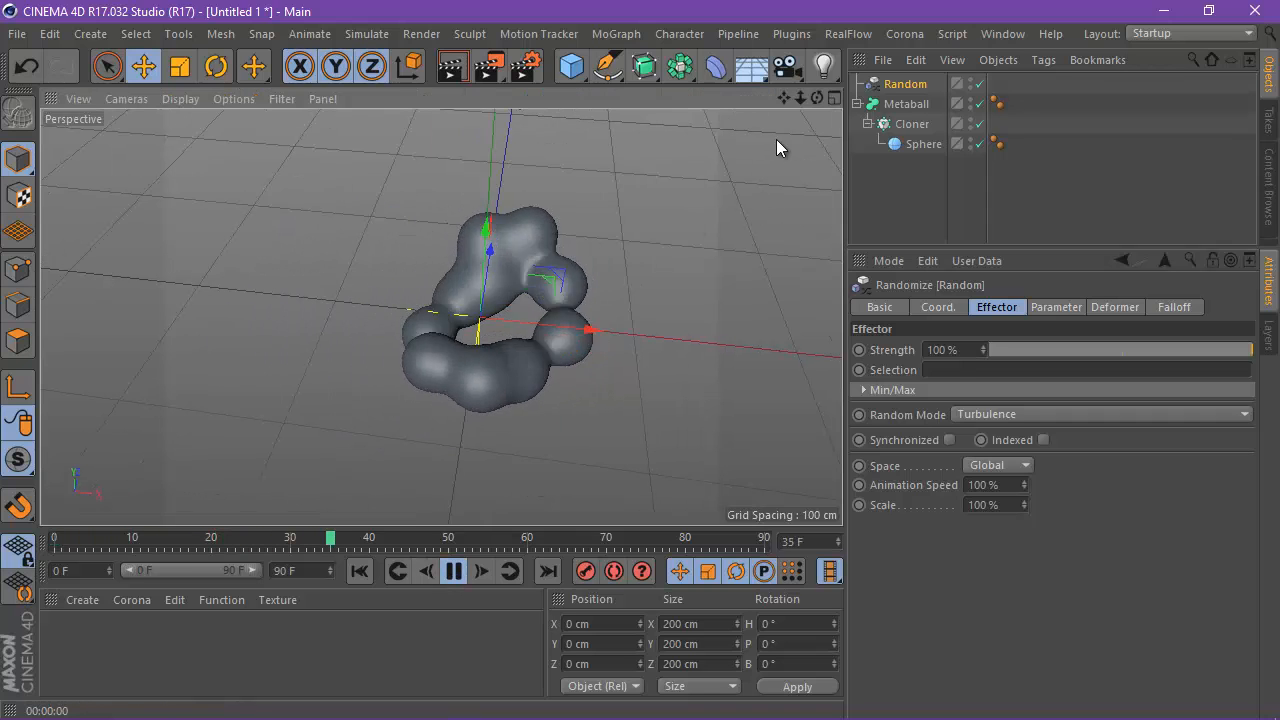
{"action": "scroll", "coordinate": [475, 370], "scroll_direction": "up", "scroll_amount": 5}
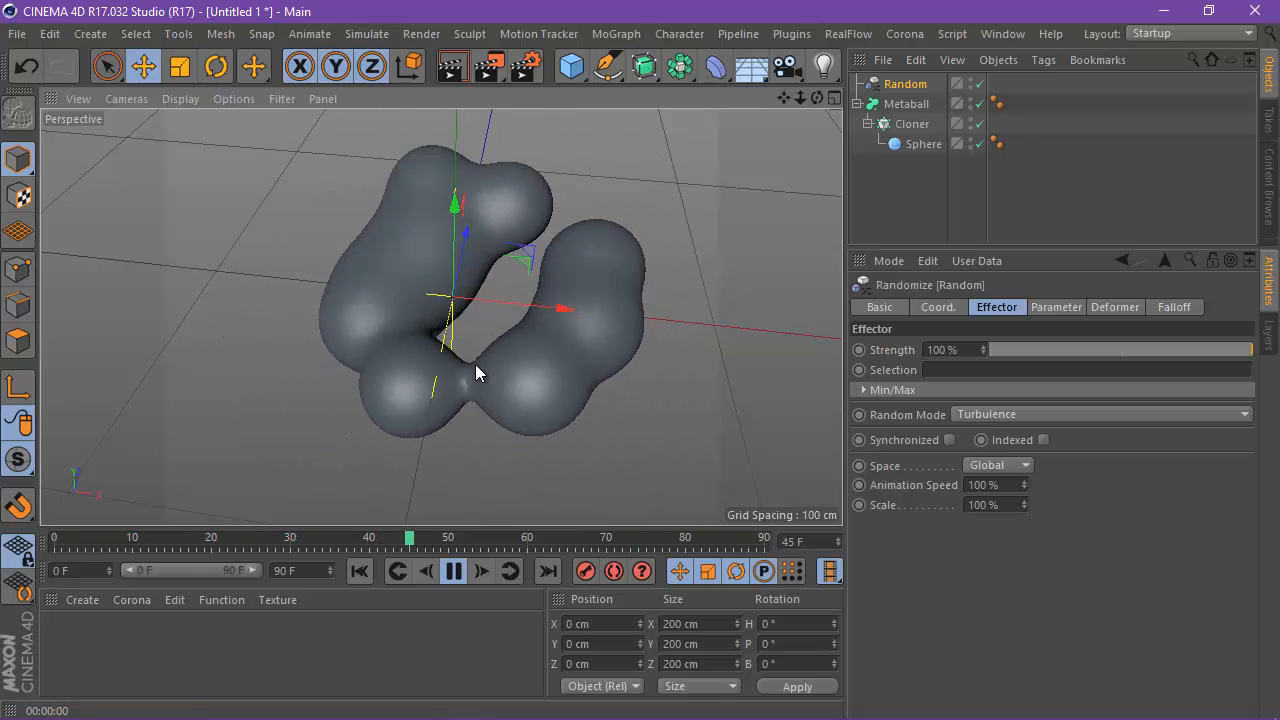
Try a Cloner radius of 0 cm from the first frame, preview the motion, and undo the radius change.
{"action": "left_click", "coordinate": [453, 570]}
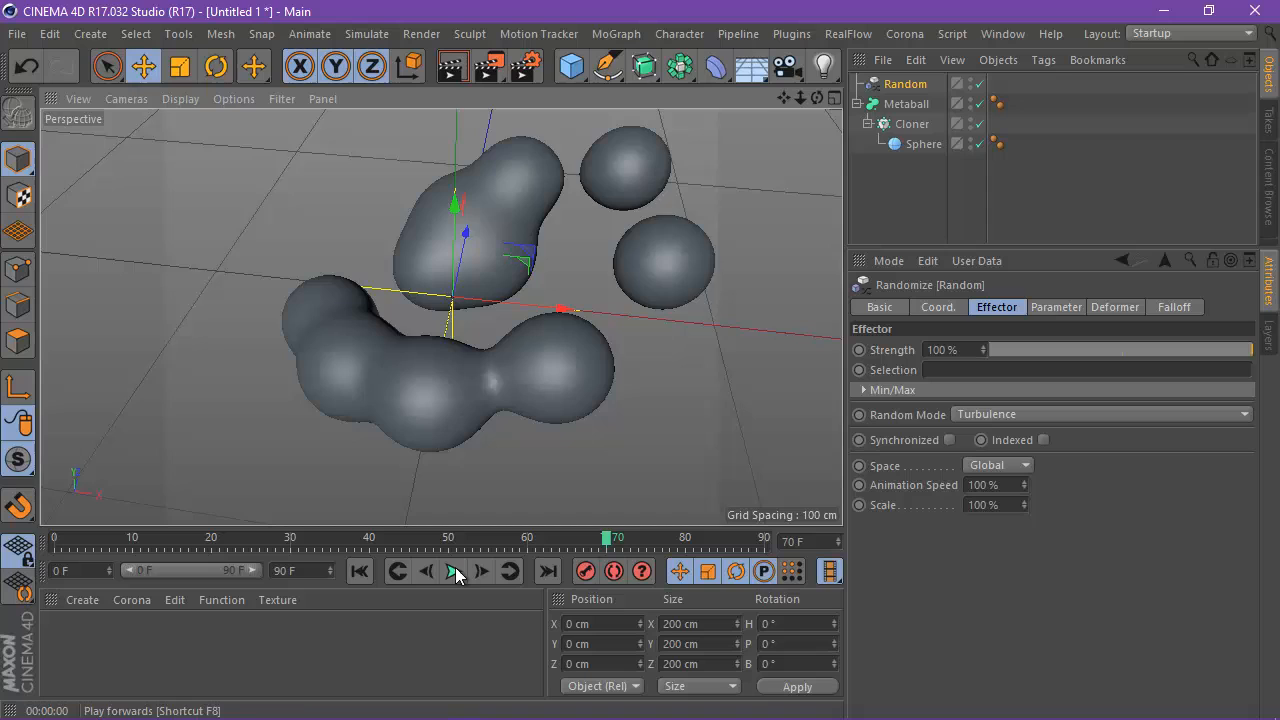
{"action": "left_click", "coordinate": [359, 570]}
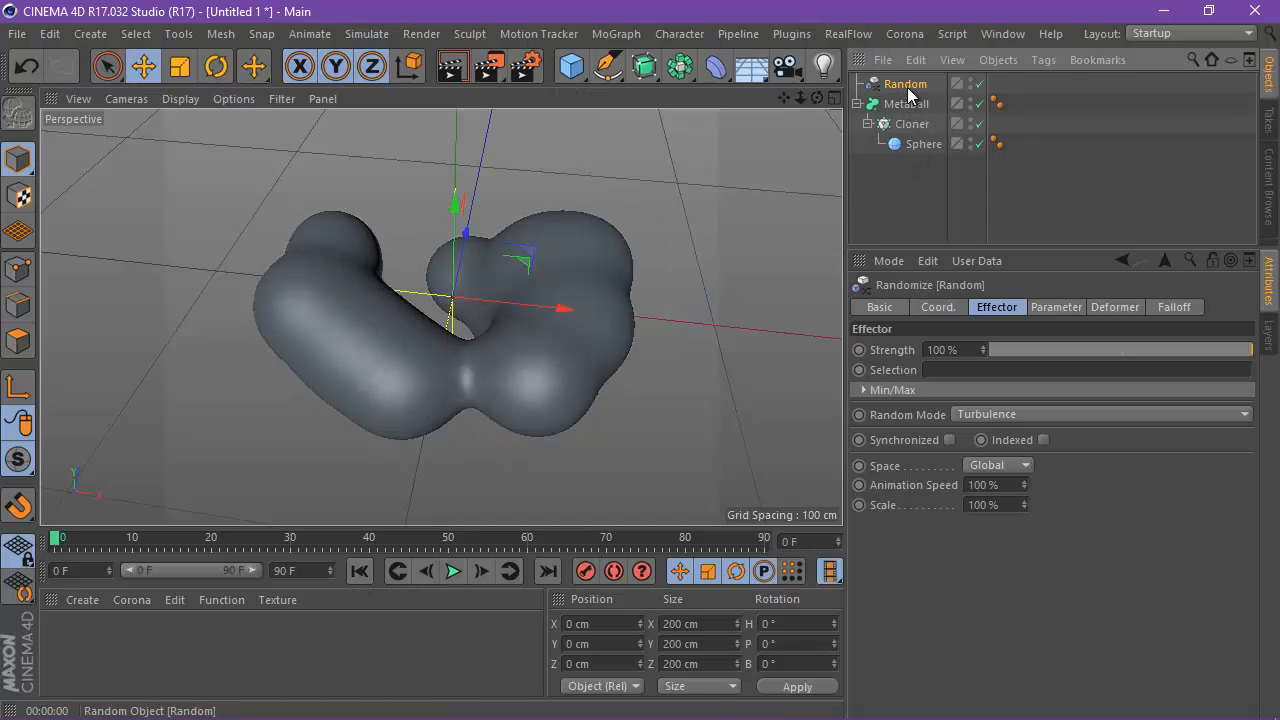
{"action": "left_click", "coordinate": [911, 123]}
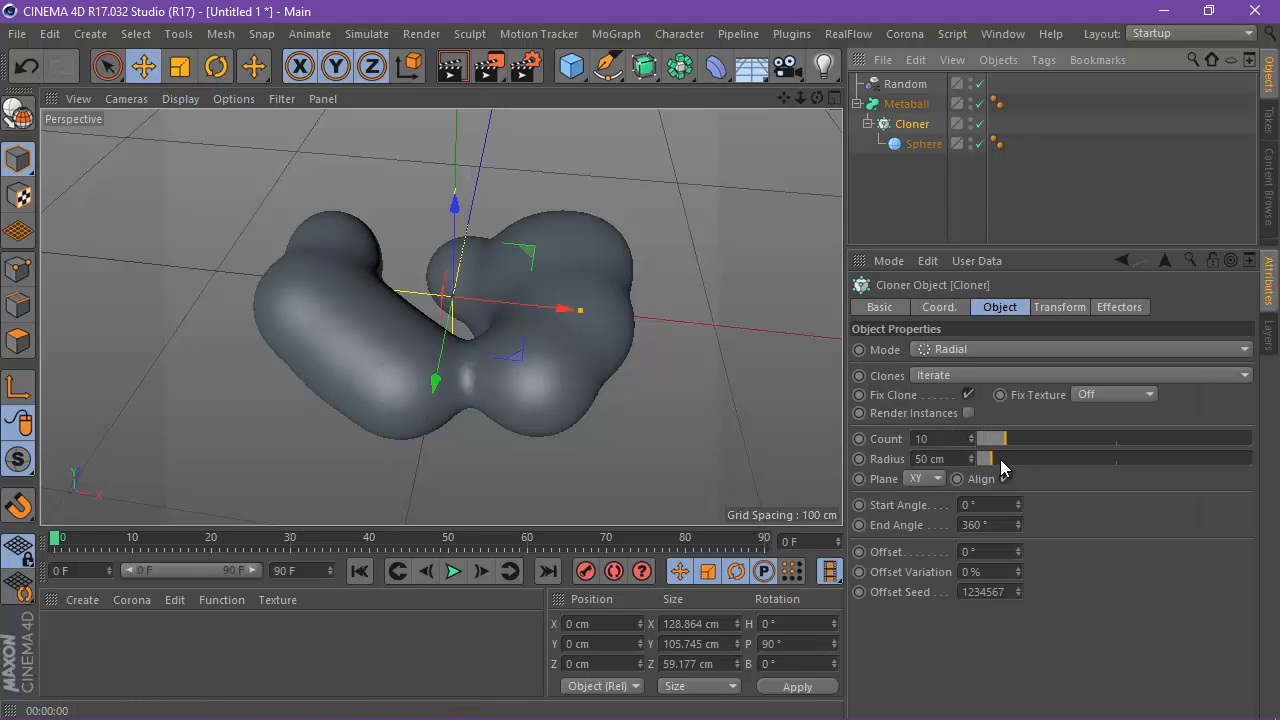
{"action": "left_click_drag", "start_coordinate": [1003, 467], "coordinate": [945, 463]}
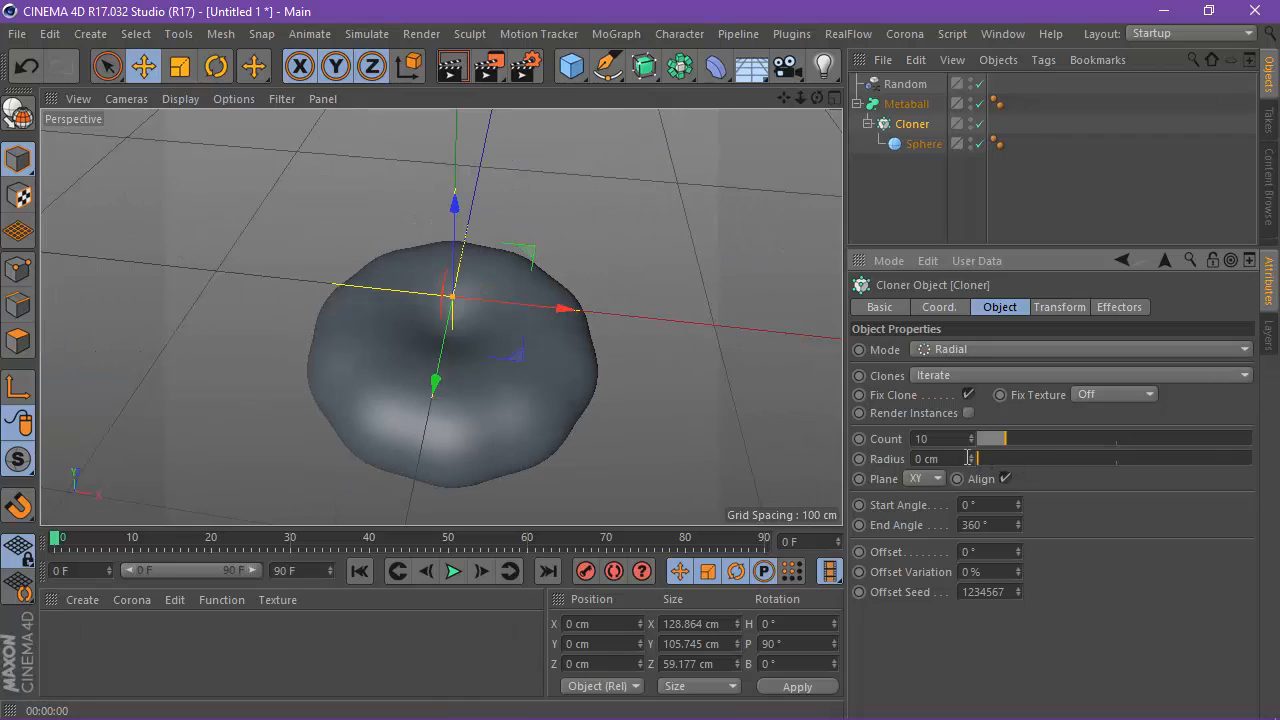
{"action": "left_click", "coordinate": [453, 570]}
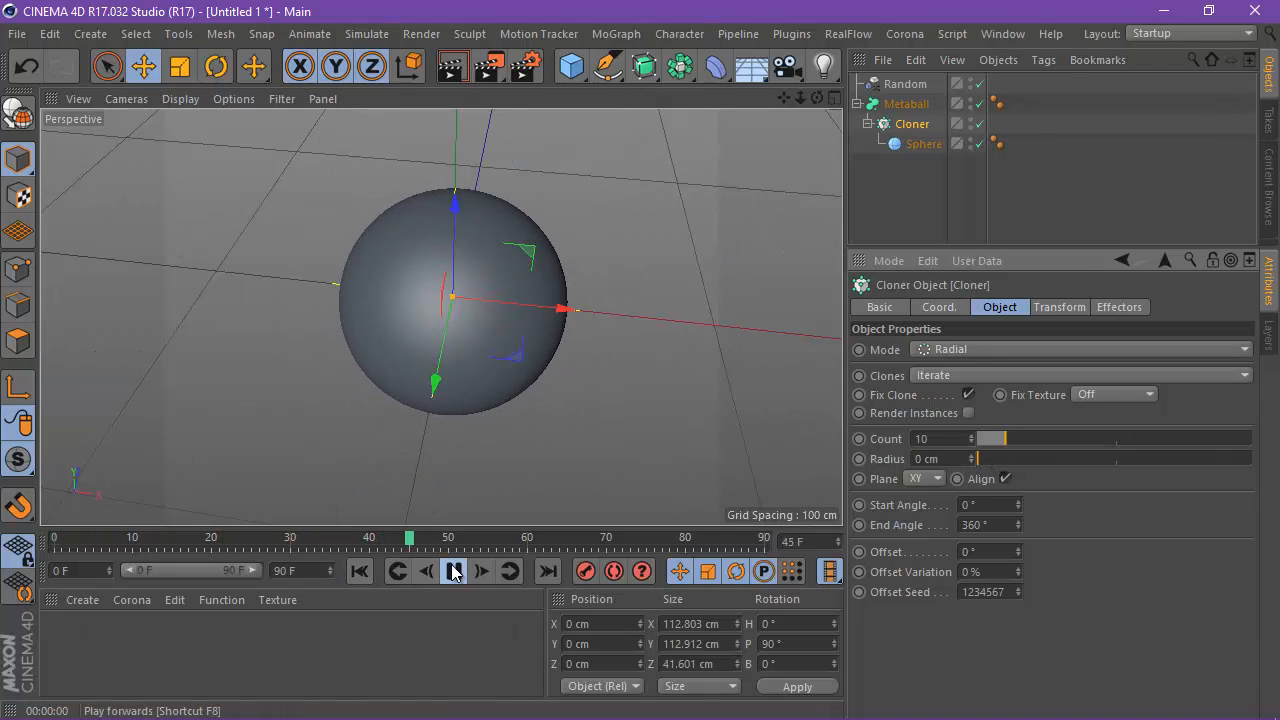
{"action": "left_click", "coordinate": [453, 570]}
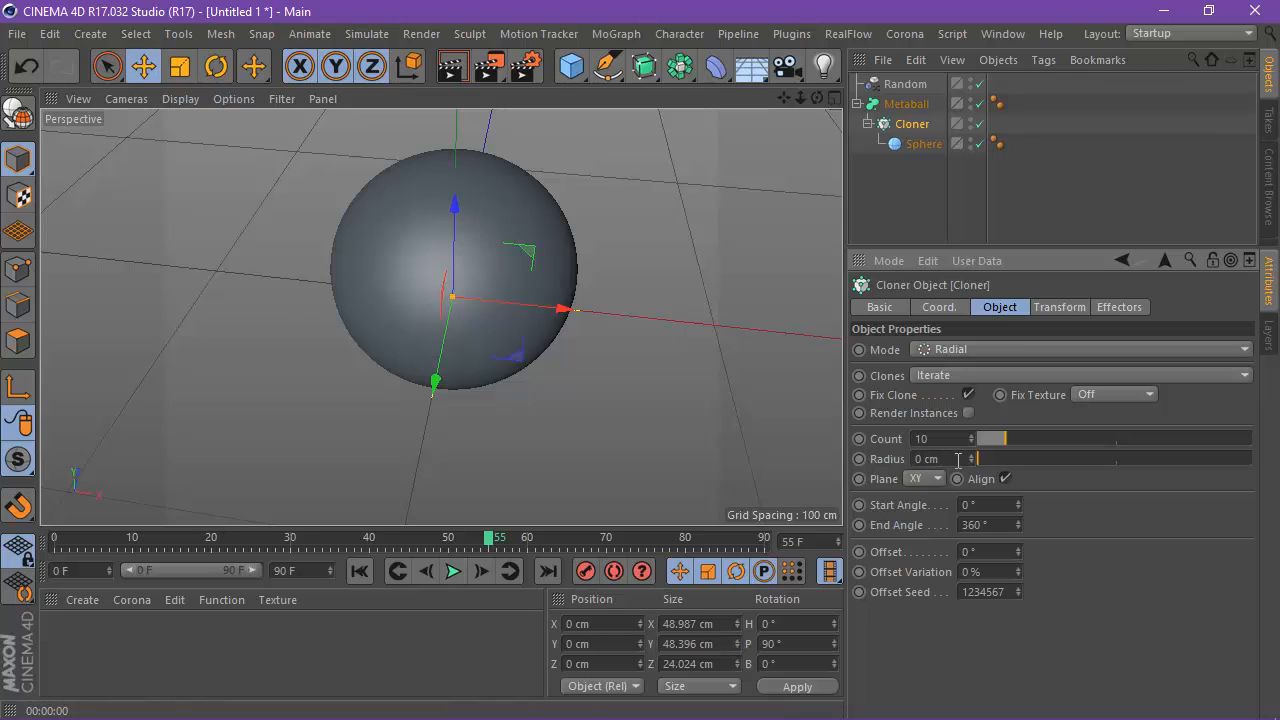
{"action": "key", "text": "ctrl+z"}
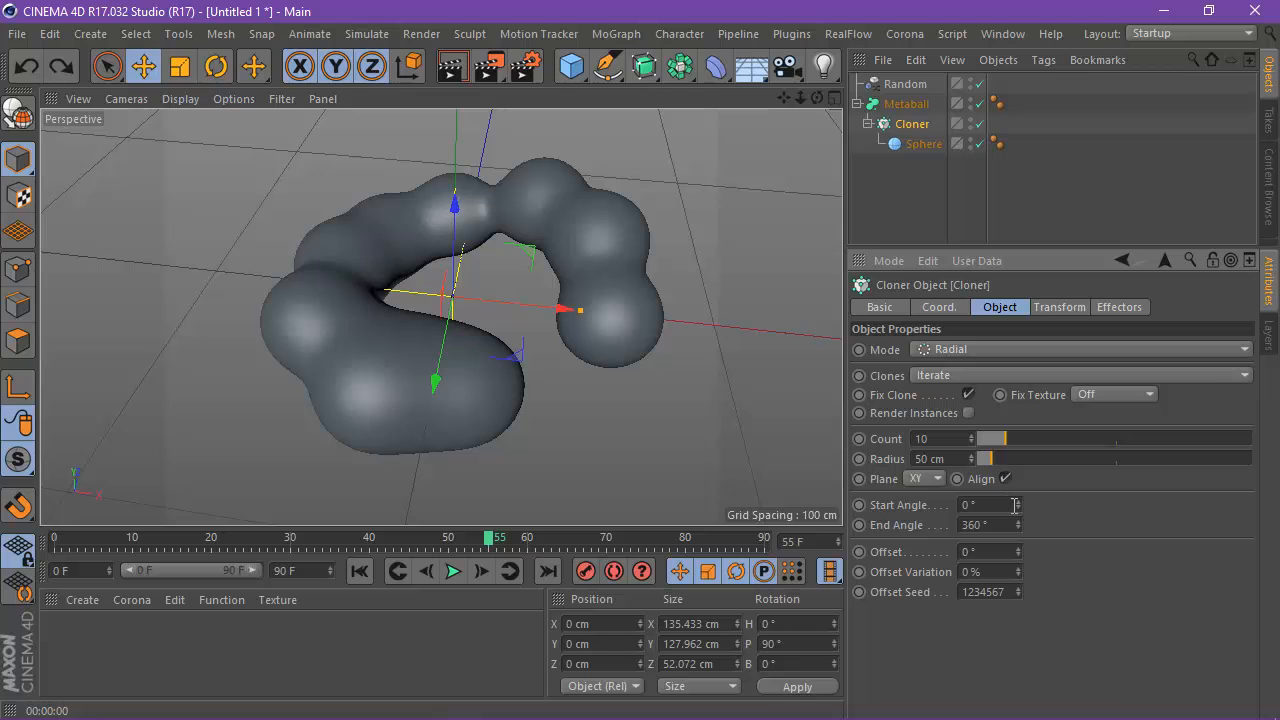
Try an offset of 56° and an offset variation of 4% on the Cloner, and reset both to 0.
{"action": "left_click_drag", "start_coordinate": [1018, 551], "coordinate": [1017, 551]}
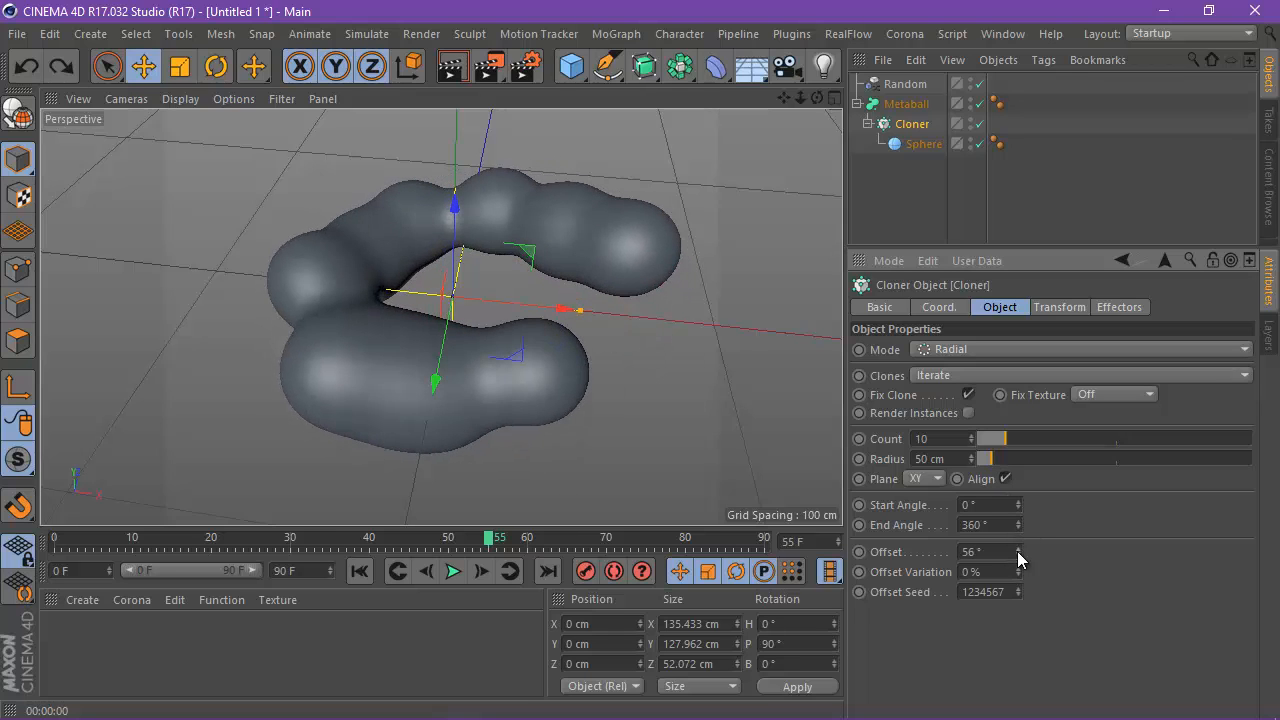
{"action": "right_click", "coordinate": [1017, 551]}
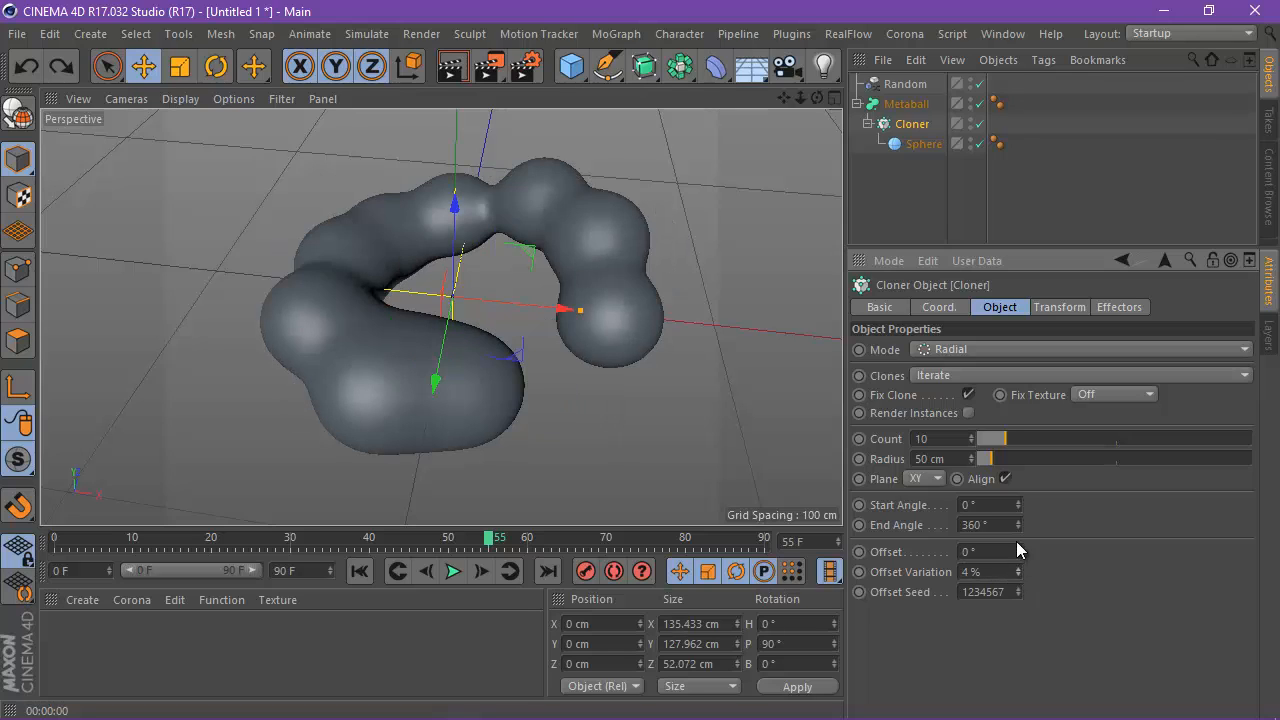
{"action": "right_click", "coordinate": [1017, 572]}
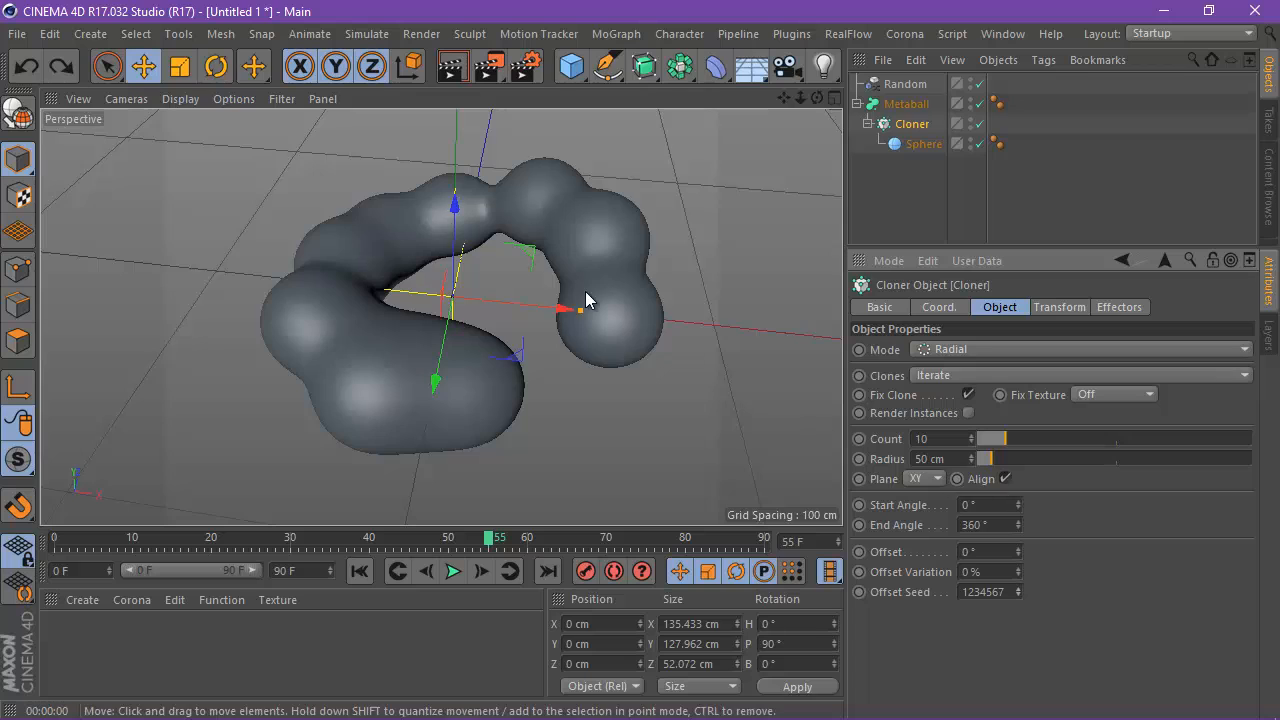
Try render instances on the Cloner, preview the animation, and turn the option off again.
{"action": "left_click", "coordinate": [969, 413]}
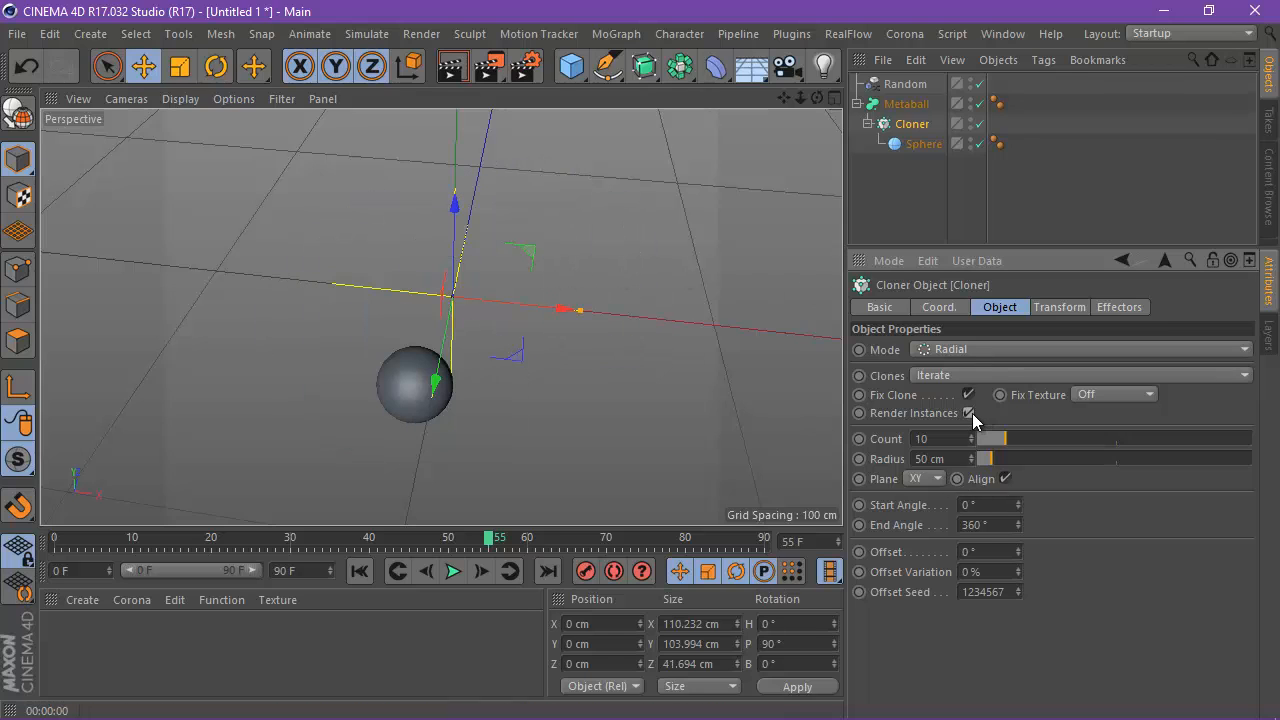
{"action": "left_click", "coordinate": [453, 571]}
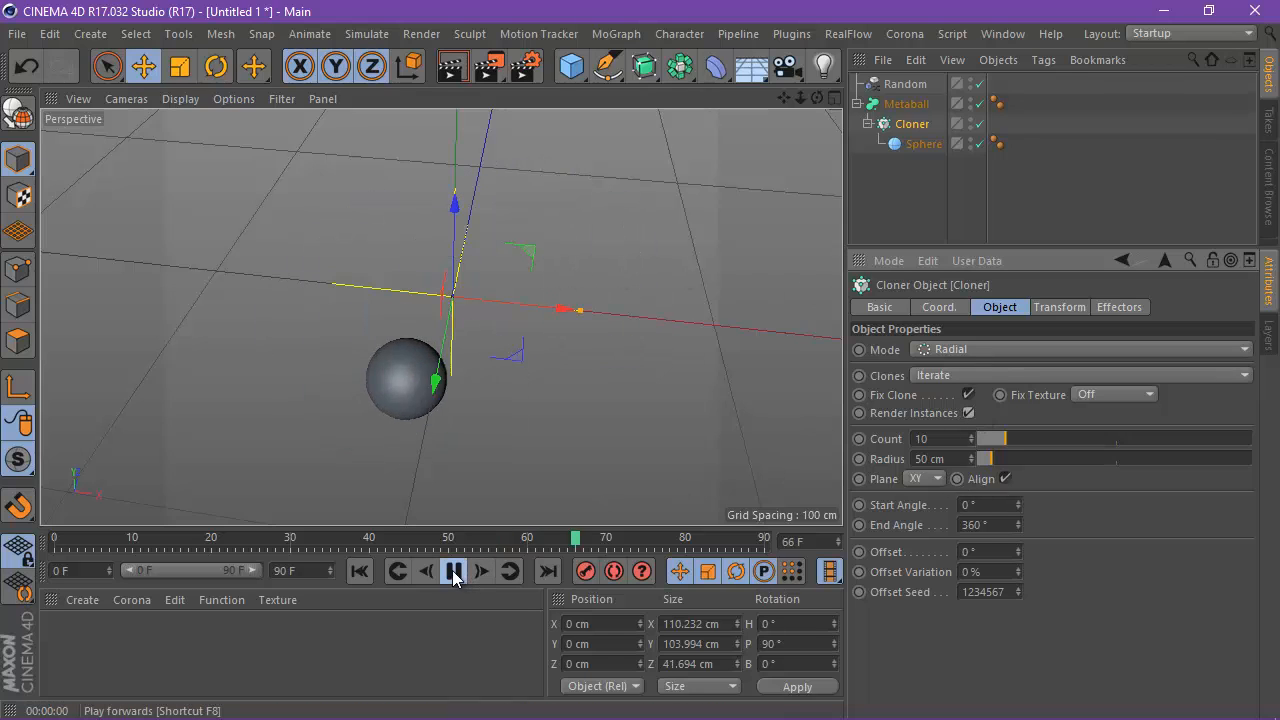
{"action": "left_click", "coordinate": [453, 571]}
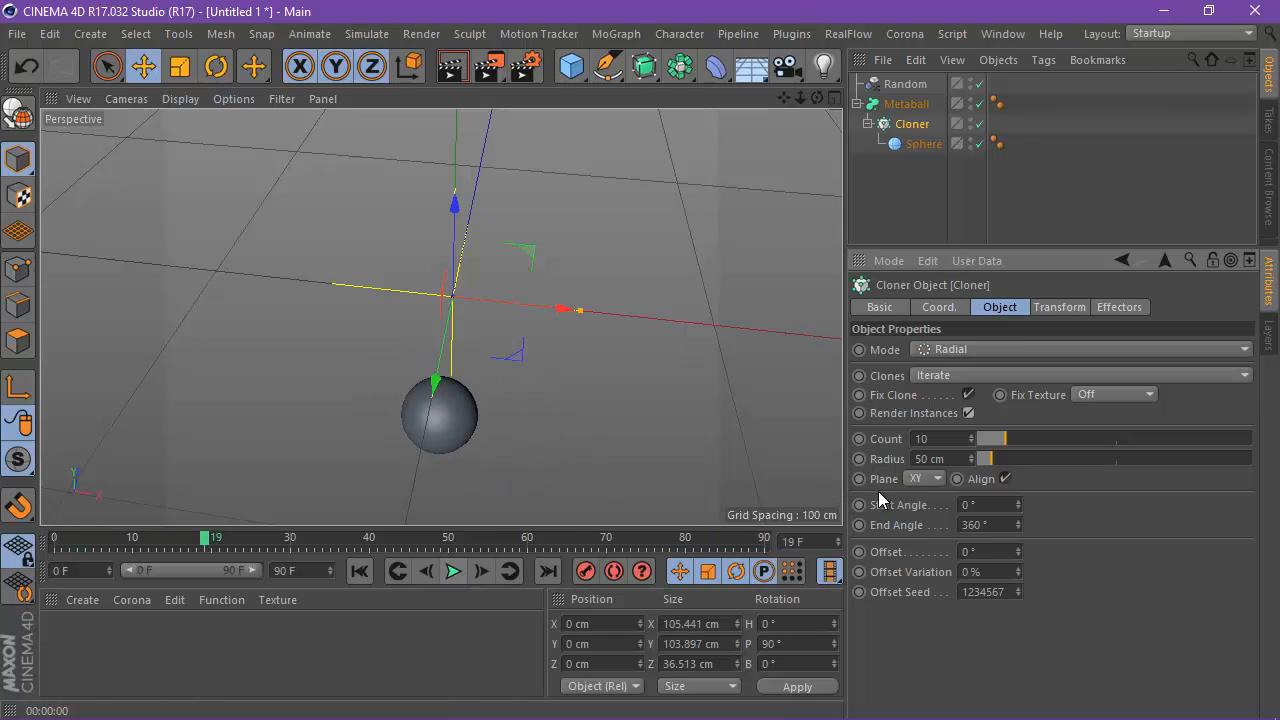
{"action": "left_click", "coordinate": [968, 413]}
{"action": "left_click", "coordinate": [1059, 307]}
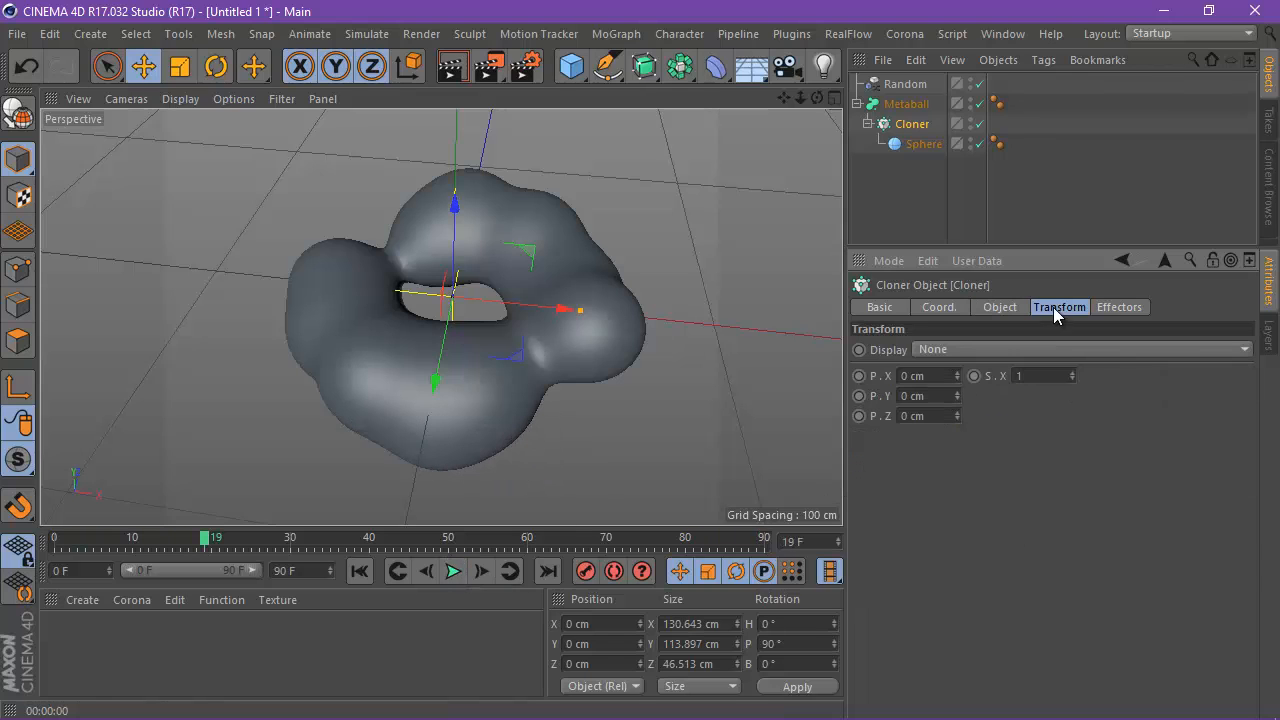
Try exponential falloff on the Metaball, play the animation from the start, and turn the falloff off again.
{"action": "left_click", "coordinate": [908, 105]}
{"action": "left_click", "coordinate": [981, 409]}
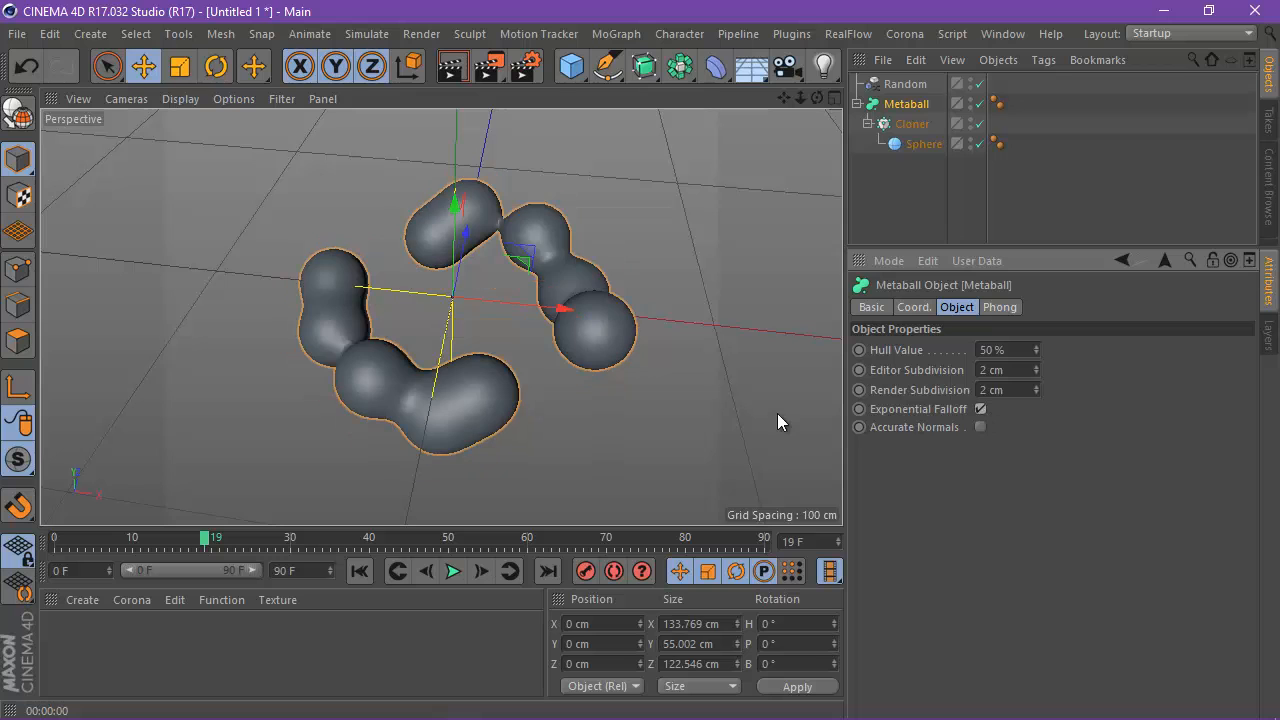
{"action": "left_click", "coordinate": [360, 571]}
{"action": "left_click", "coordinate": [453, 571]}
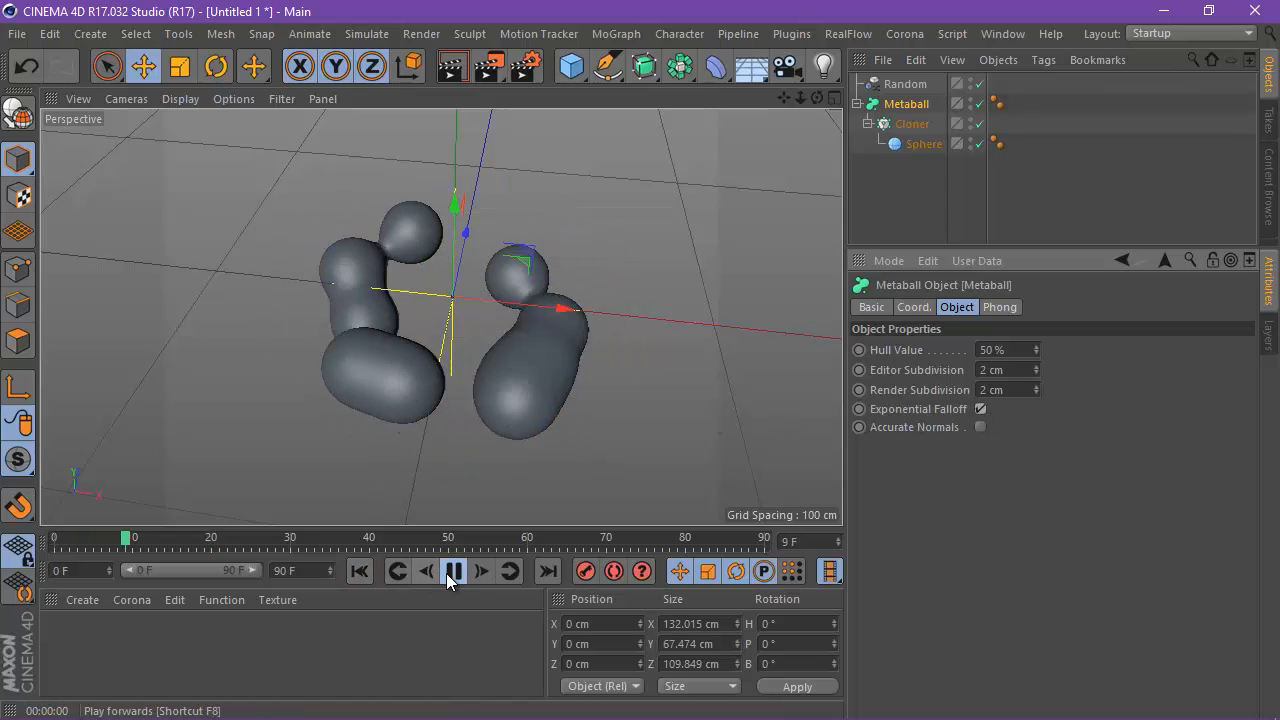
{"action": "left_click", "coordinate": [448, 572]}
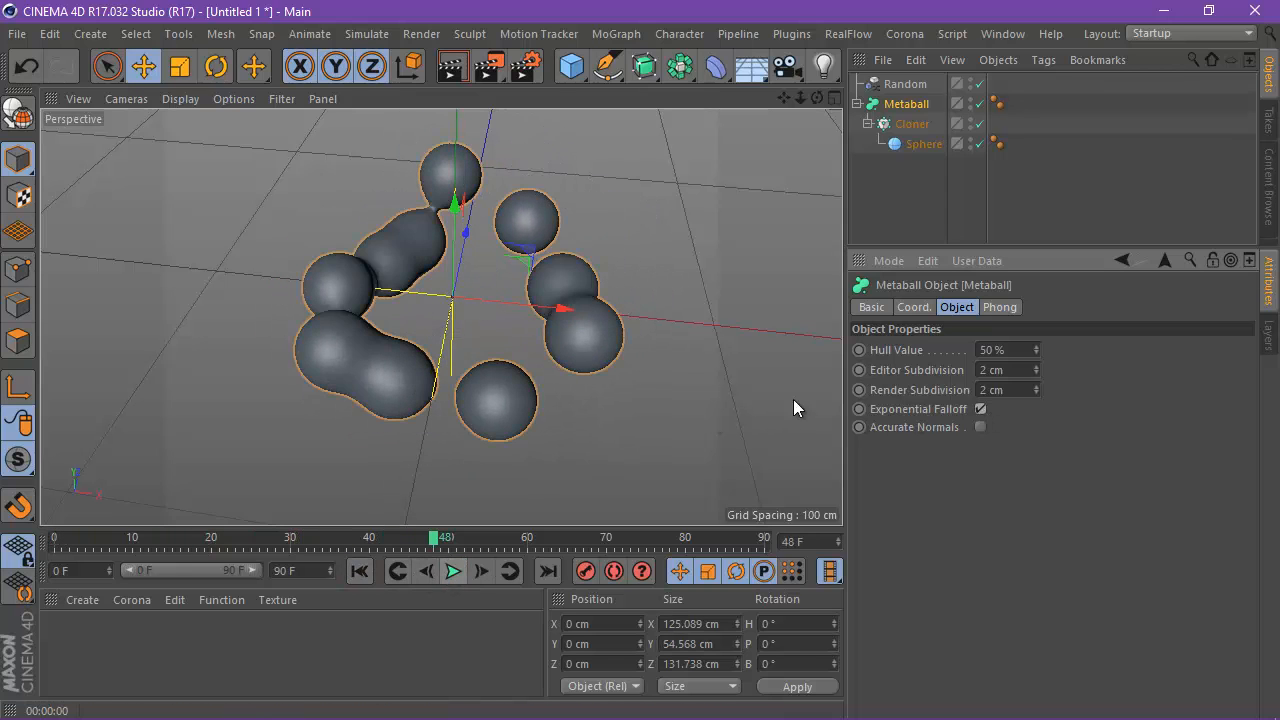
{"action": "left_click", "coordinate": [980, 409]}
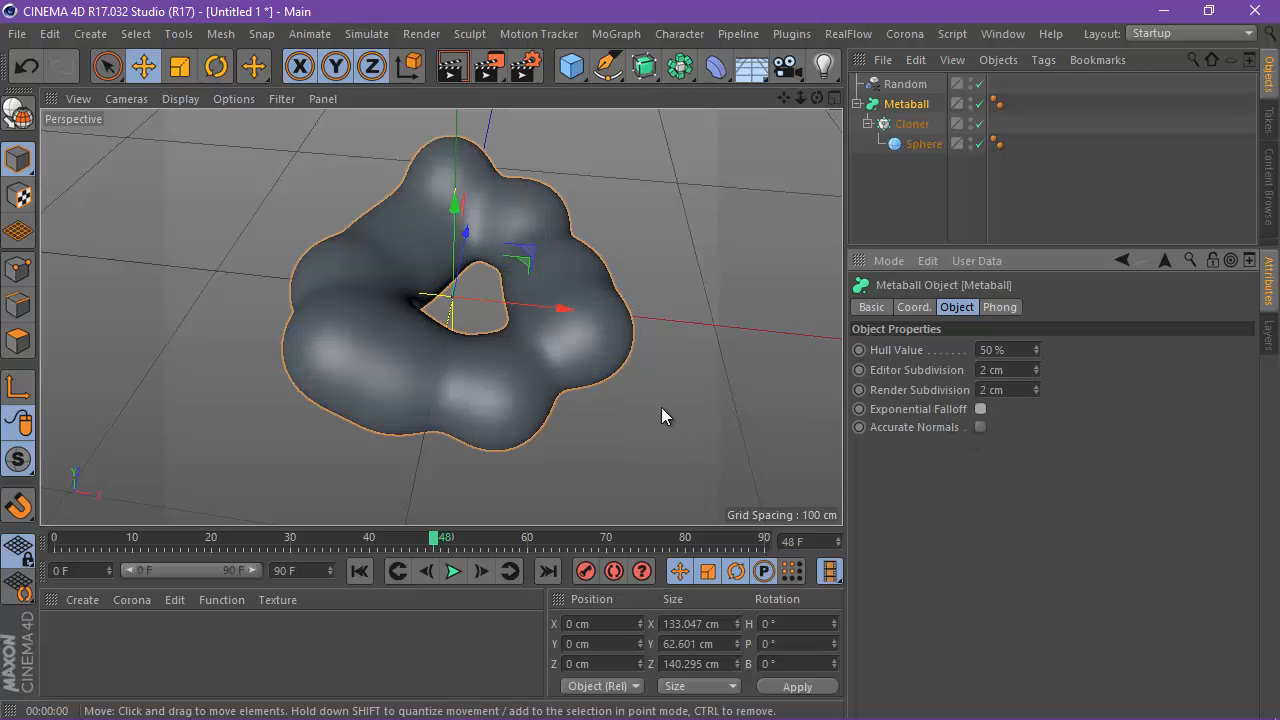
Enable uniform scale in the Random effector's parameters and set its scale to 0.16.
{"action": "left_click", "coordinate": [915, 86]}
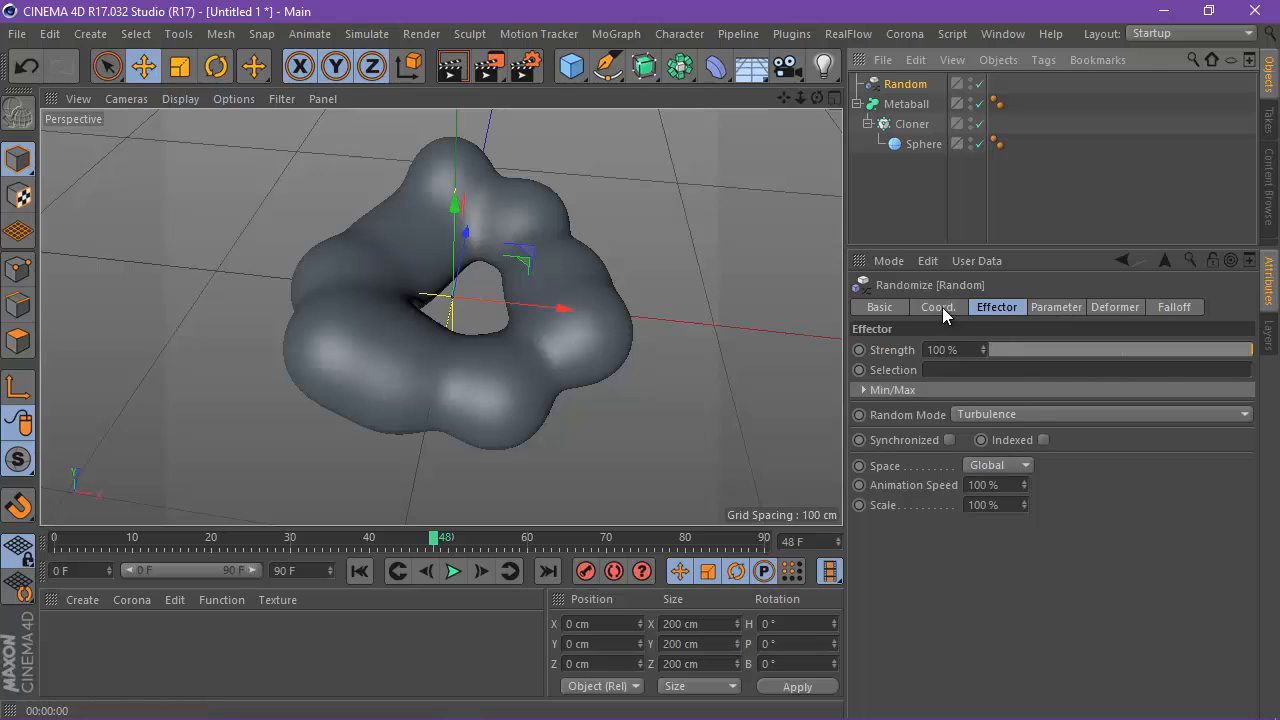
{"action": "left_click", "coordinate": [940, 307]}
{"action": "left_click", "coordinate": [1056, 308]}
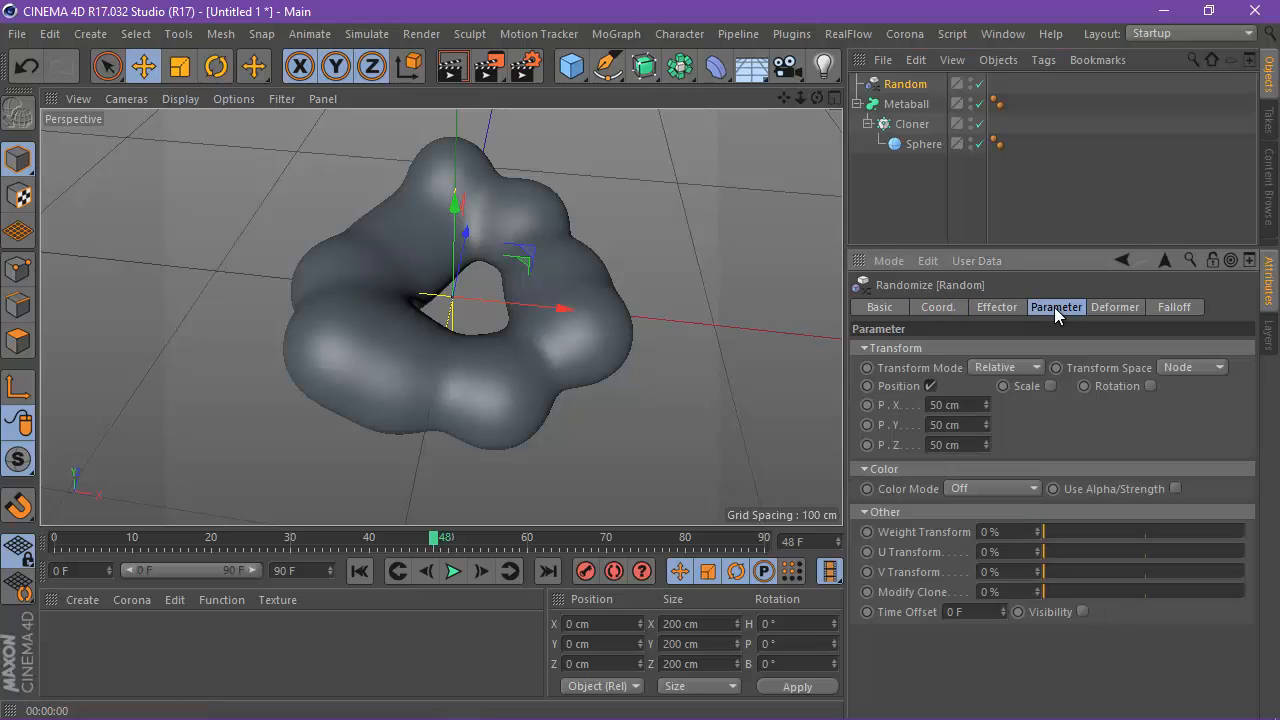
{"action": "left_click", "coordinate": [1050, 386]}
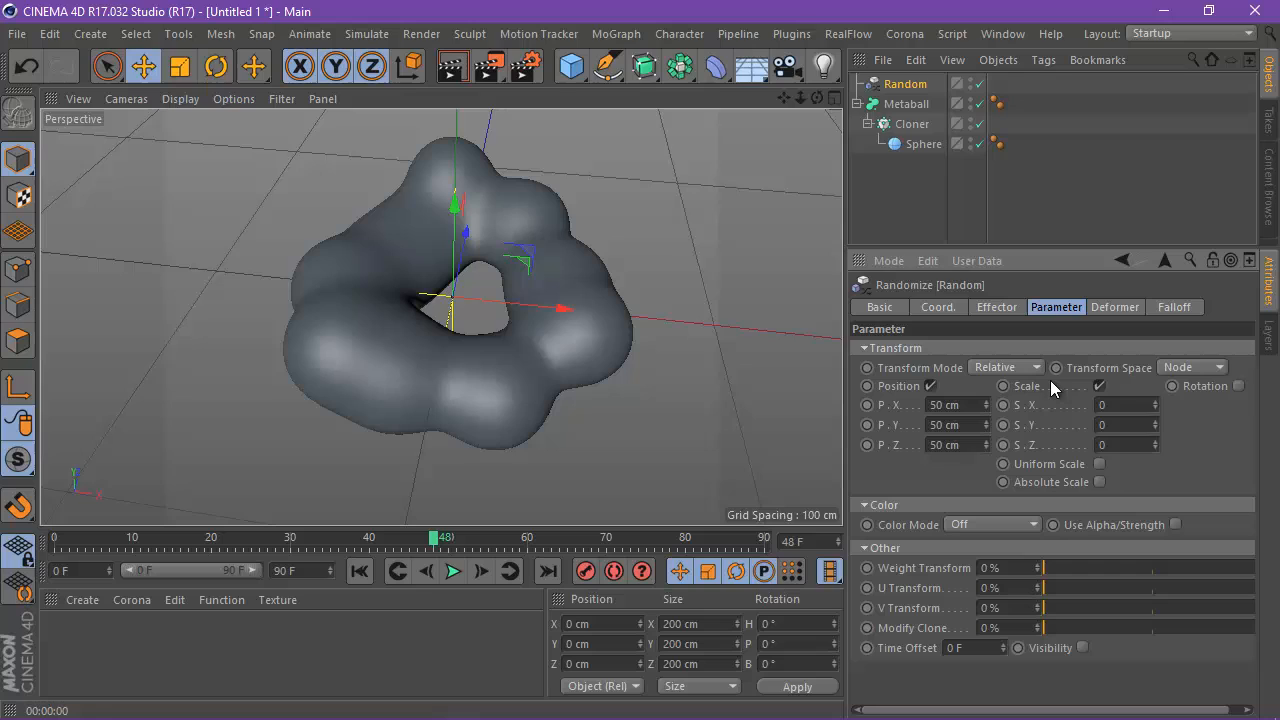
{"action": "left_click", "coordinate": [1099, 464]}
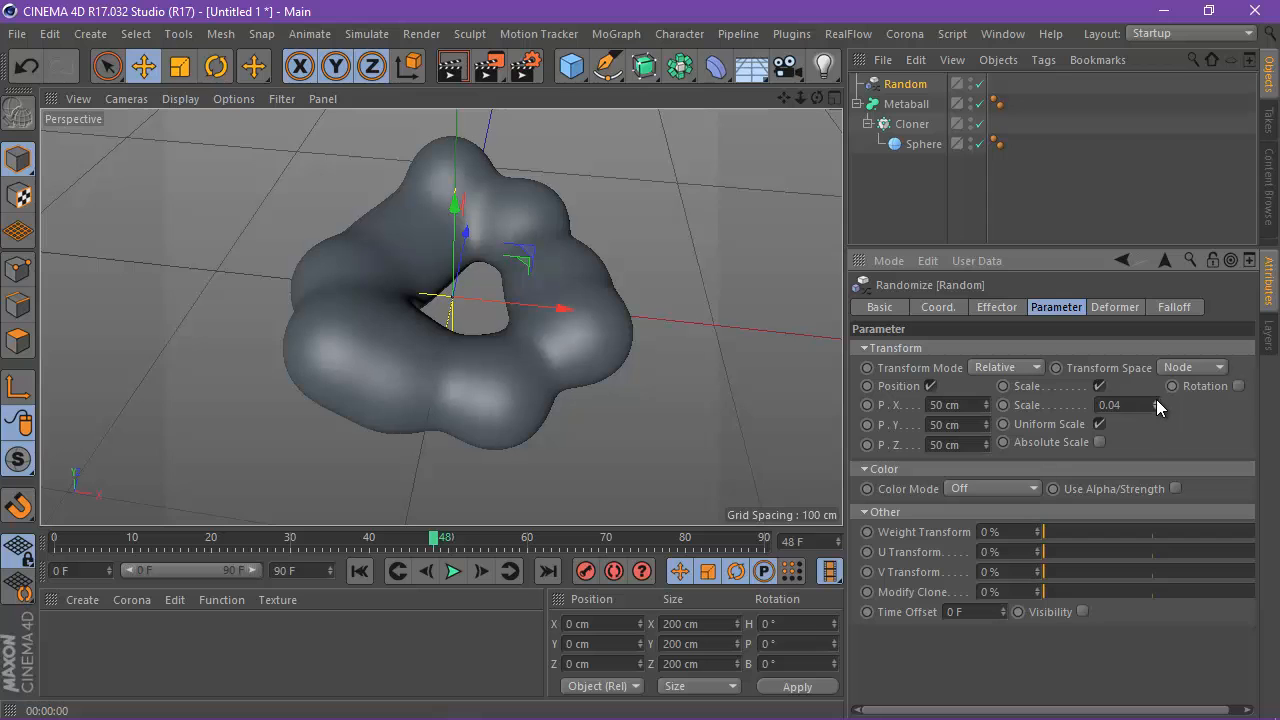
{"action": "left_click", "coordinate": [453, 571]}
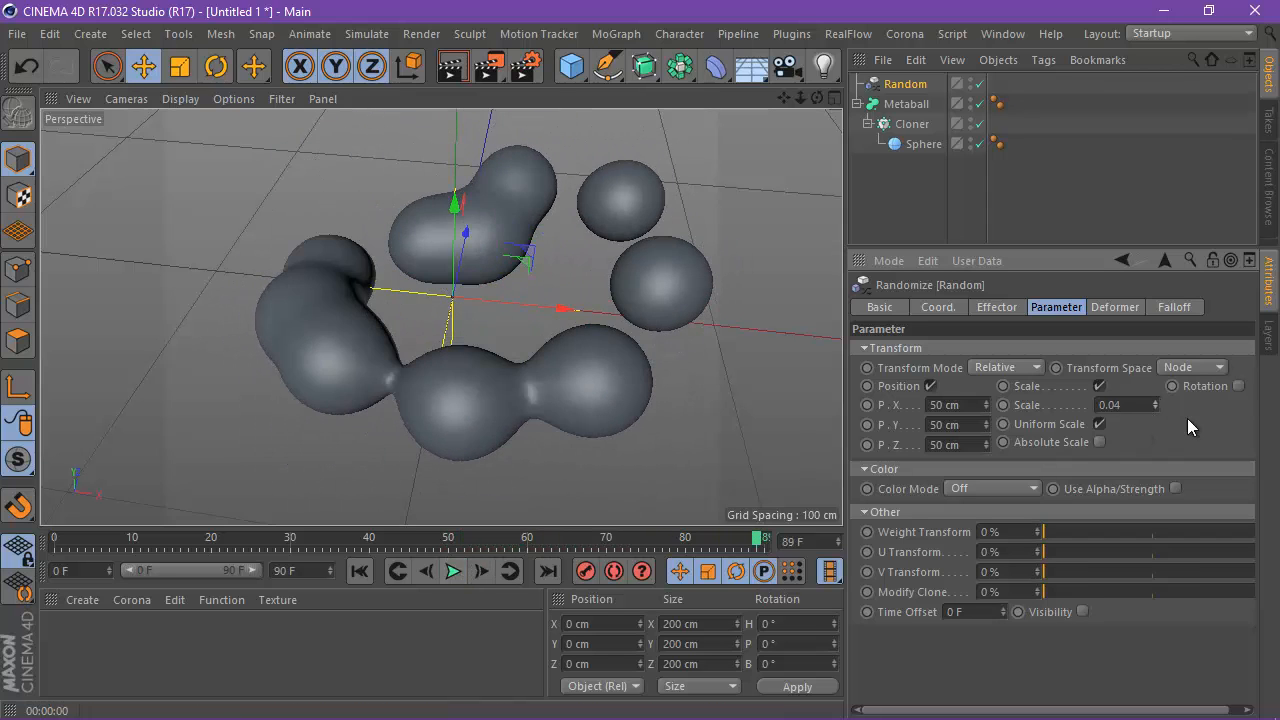
{"action": "left_click_drag", "start_coordinate": [1156, 405], "coordinate": [1158, 386]}
Play the animation from the first frame to preview the scale variation of the spheres.
{"action": "scroll", "coordinate": [794, 323], "scroll_direction": "down", "scroll_amount": 2}
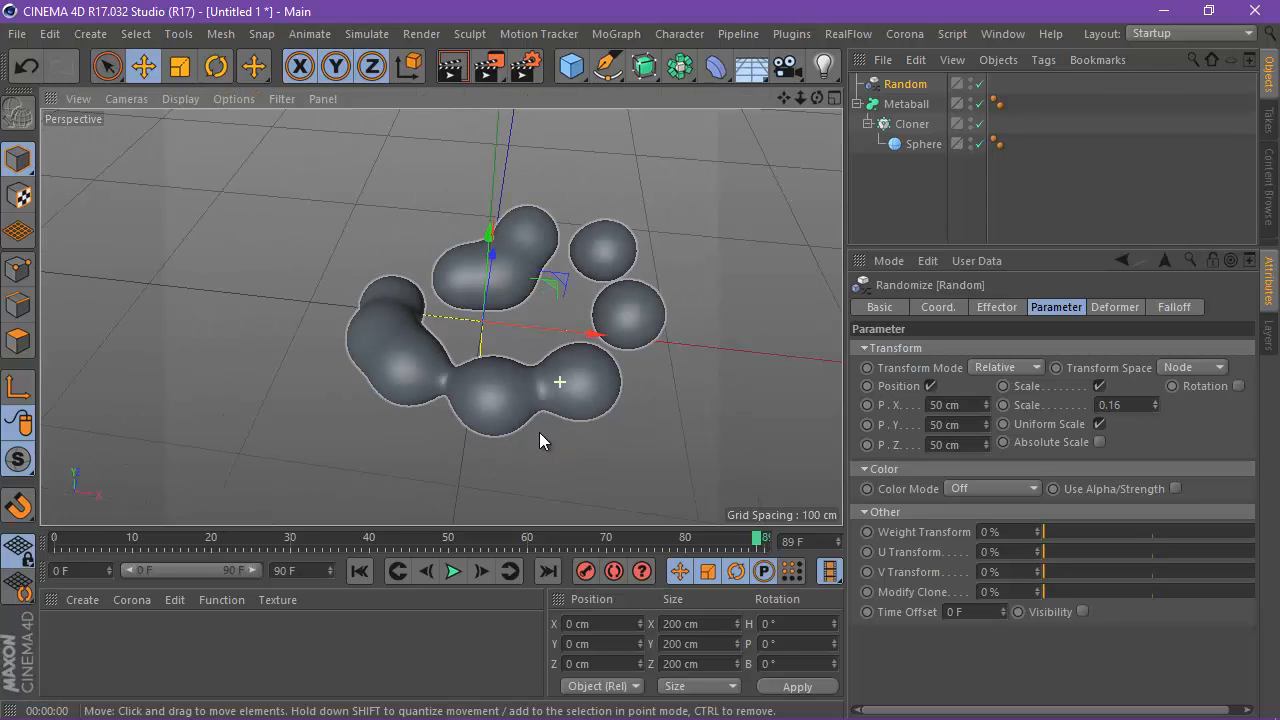
{"action": "left_click", "coordinate": [360, 571]}
{"action": "left_click", "coordinate": [451, 571]}
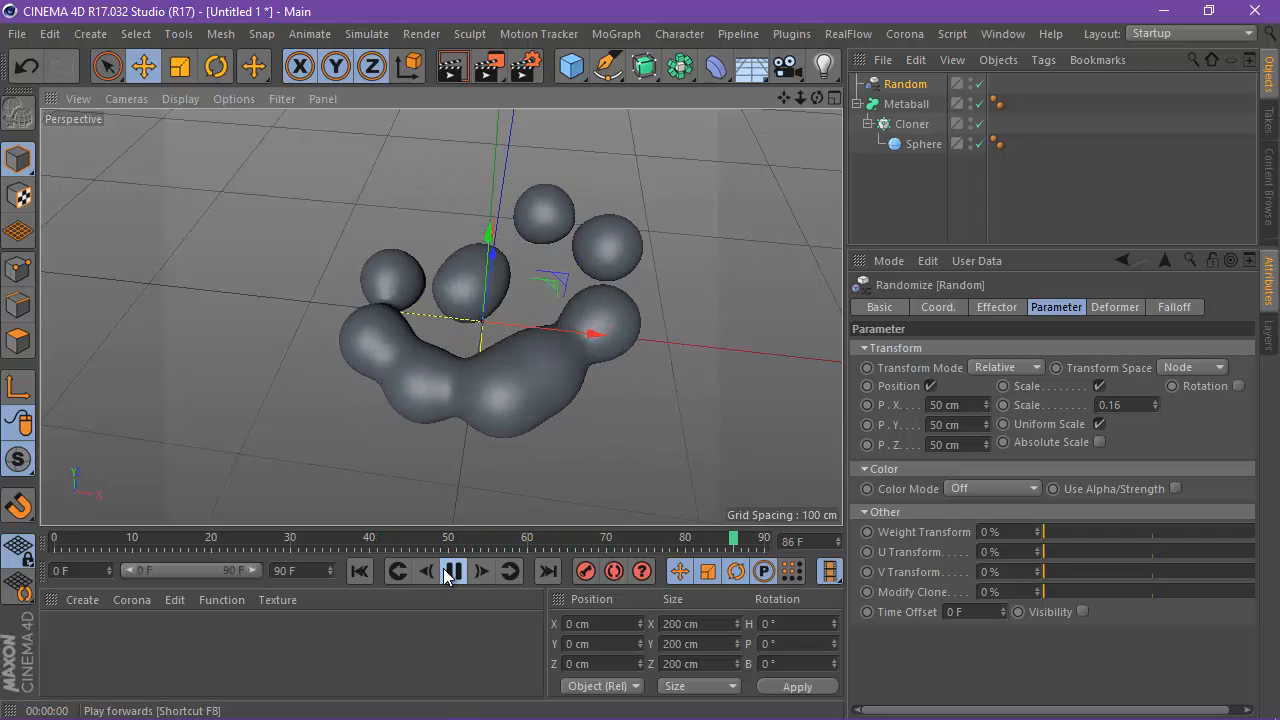
{"action": "left_click", "coordinate": [451, 571]}
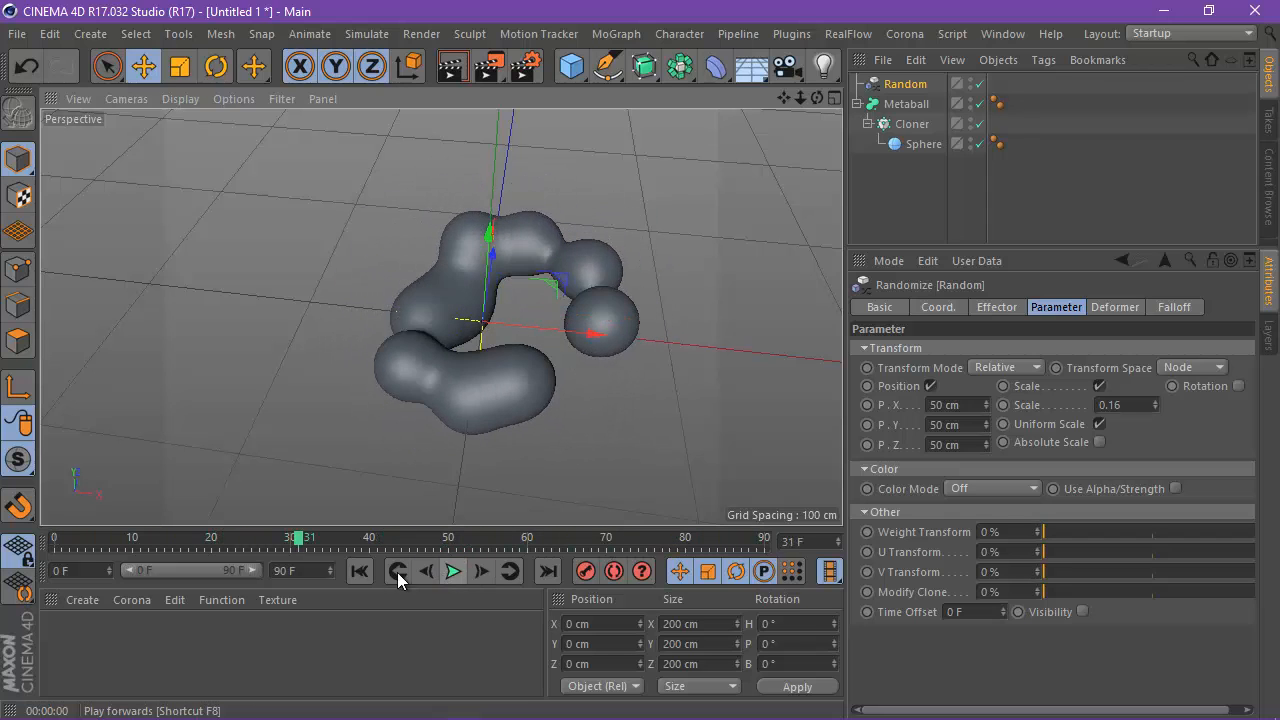
Extend the timeline's end and its preview range to 200 frames.
{"action": "type", "text": "200"}
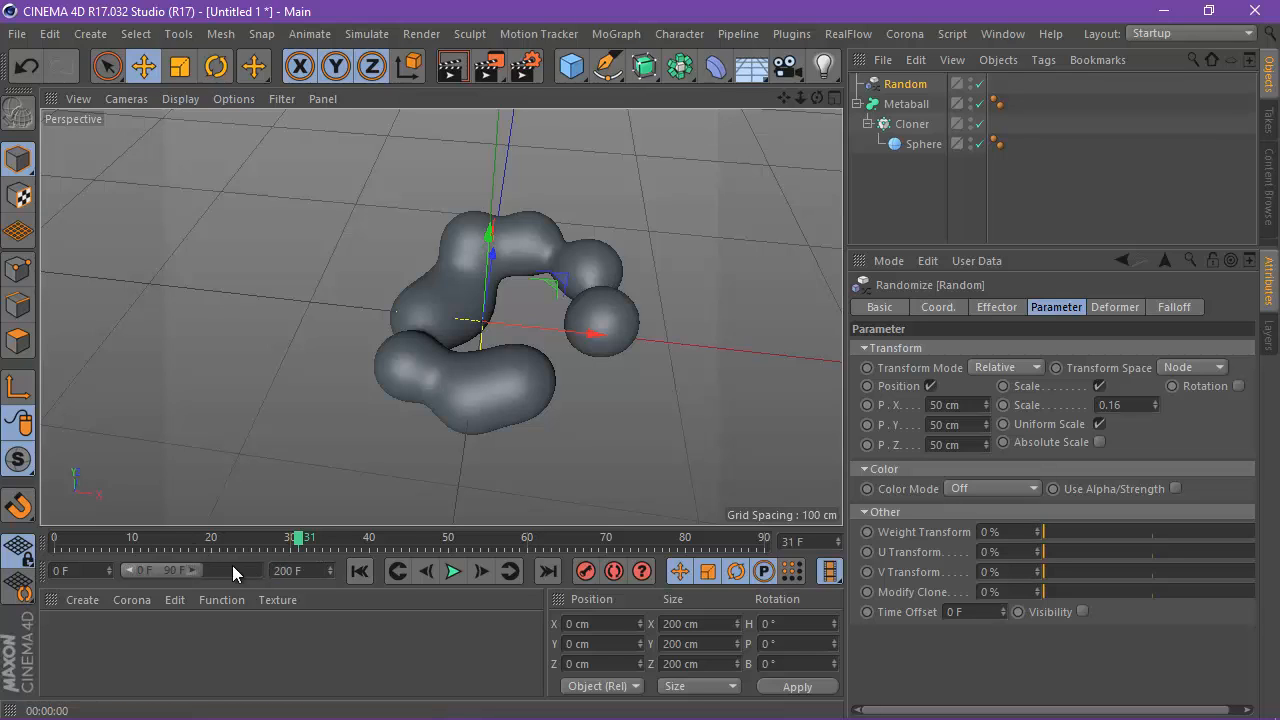
{"action": "key", "text": "Return"}
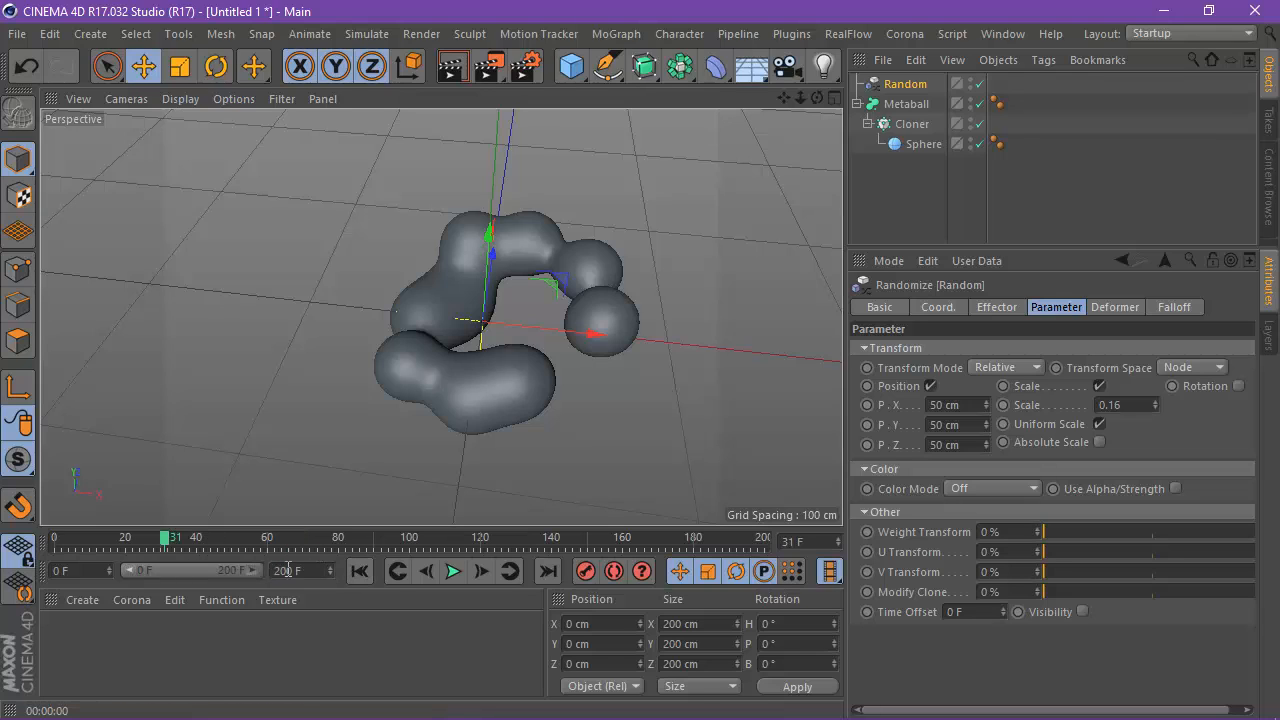
Play the extended animation from the first frame, stop it, and render the current view.
{"action": "left_click", "coordinate": [358, 571]}
{"action": "left_click", "coordinate": [453, 571]}
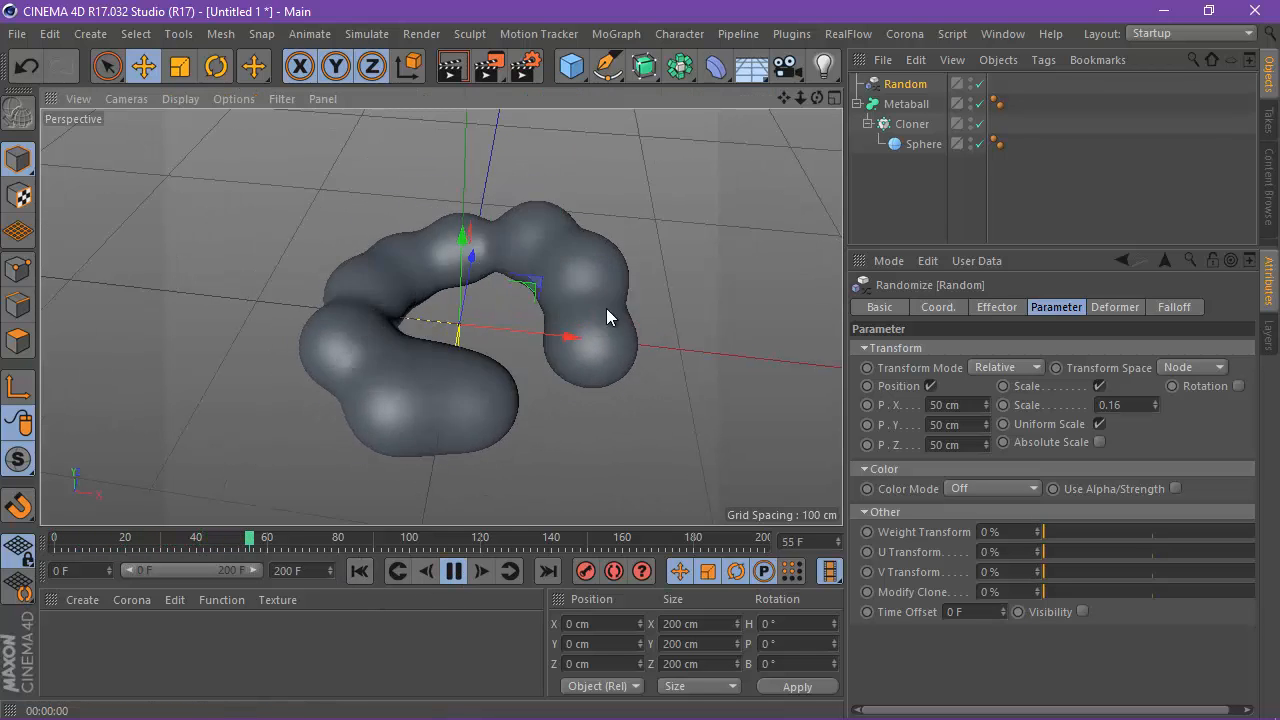
{"action": "left_click", "coordinate": [456, 571]}
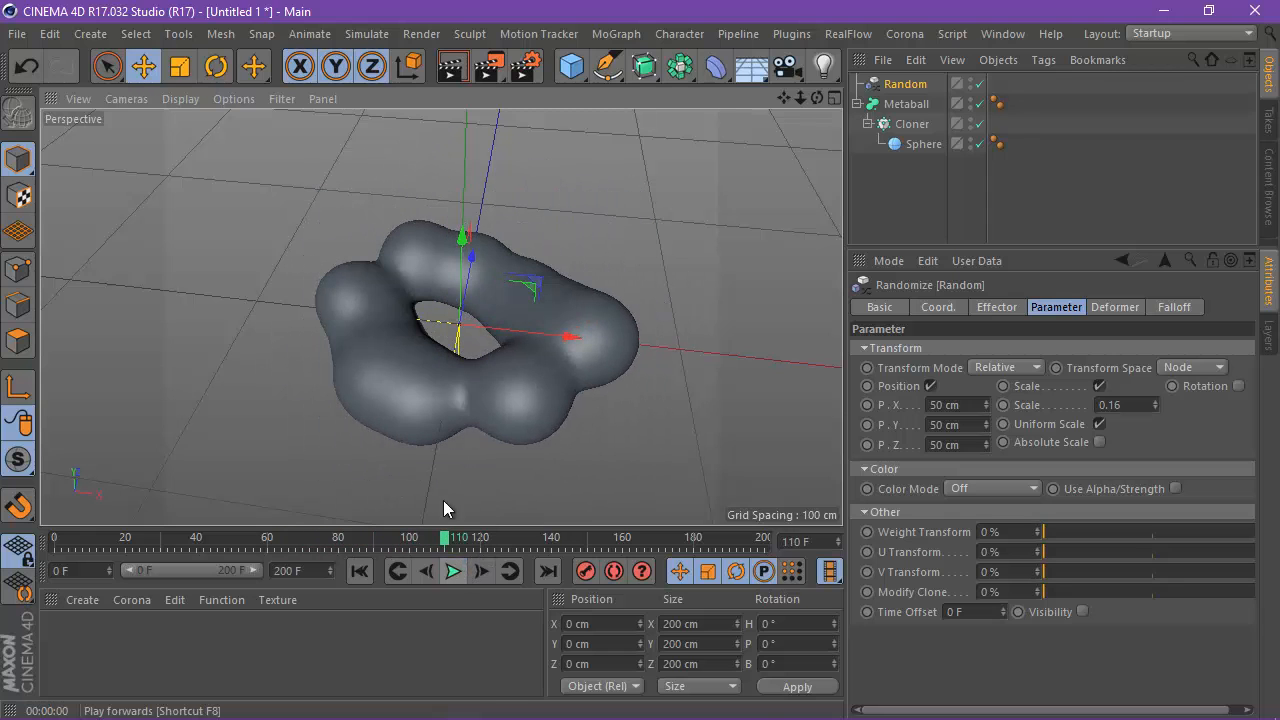
{"action": "left_click", "coordinate": [441, 68]}
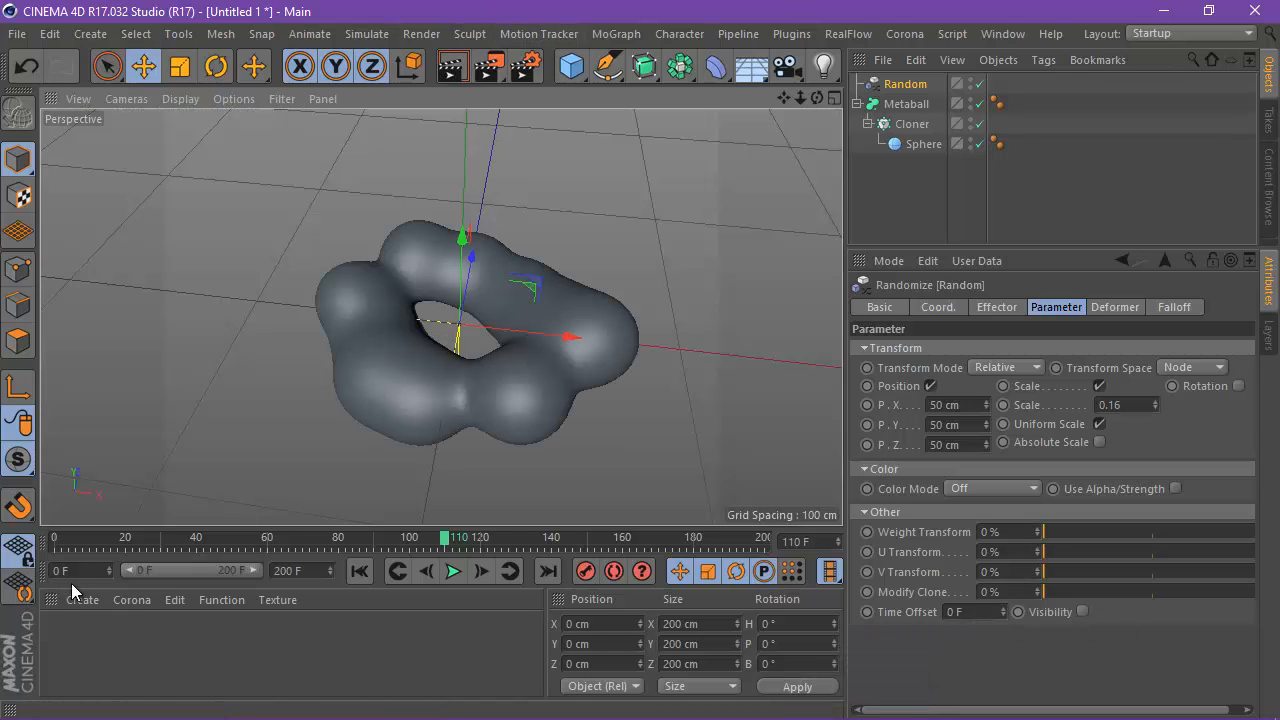
Create a new material and assign a Fresnel shader as its color texture.
{"action": "left_click", "coordinate": [80, 600]}
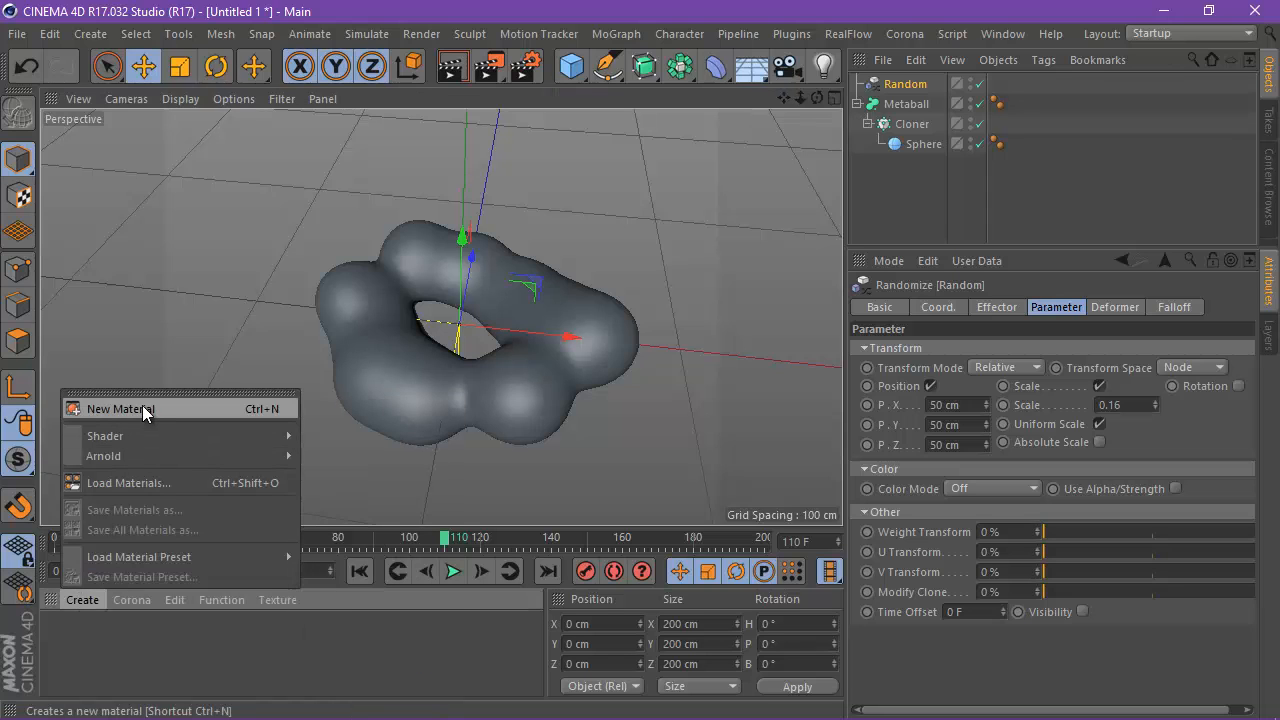
{"action": "left_click", "coordinate": [142, 409]}
{"action": "double_click", "coordinate": [70, 645]}
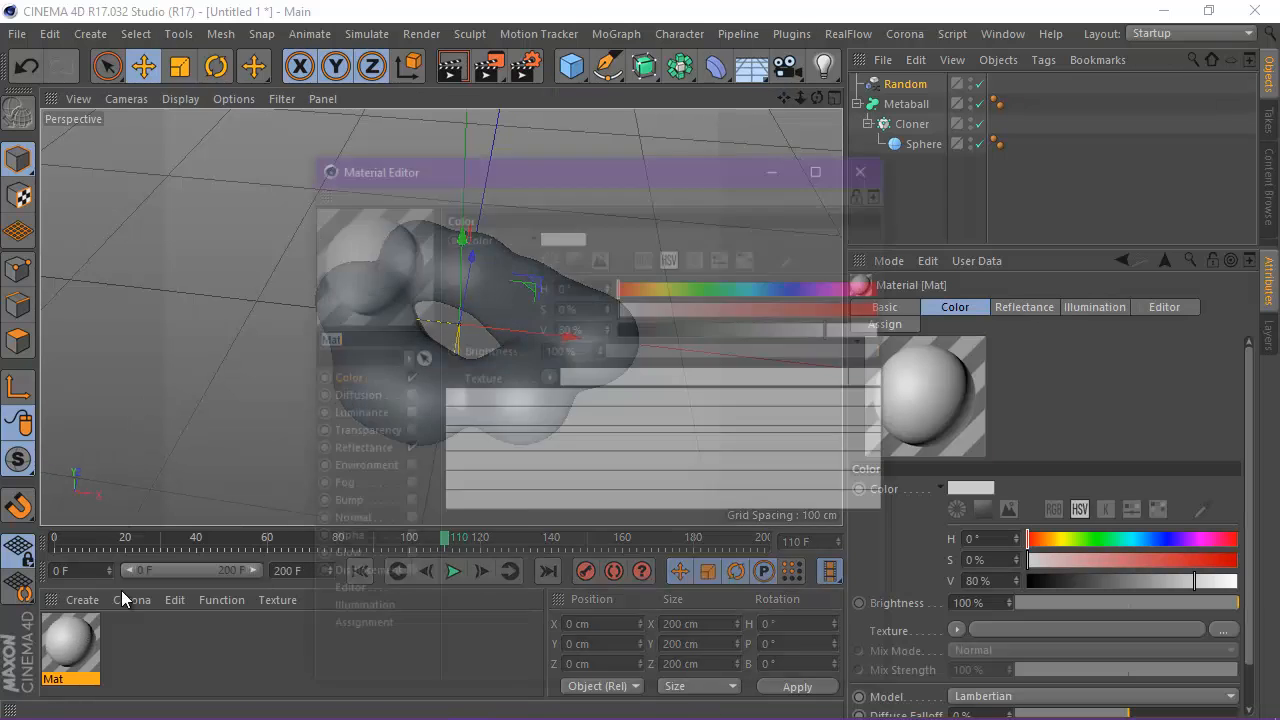
{"action": "left_click", "coordinate": [548, 377]}
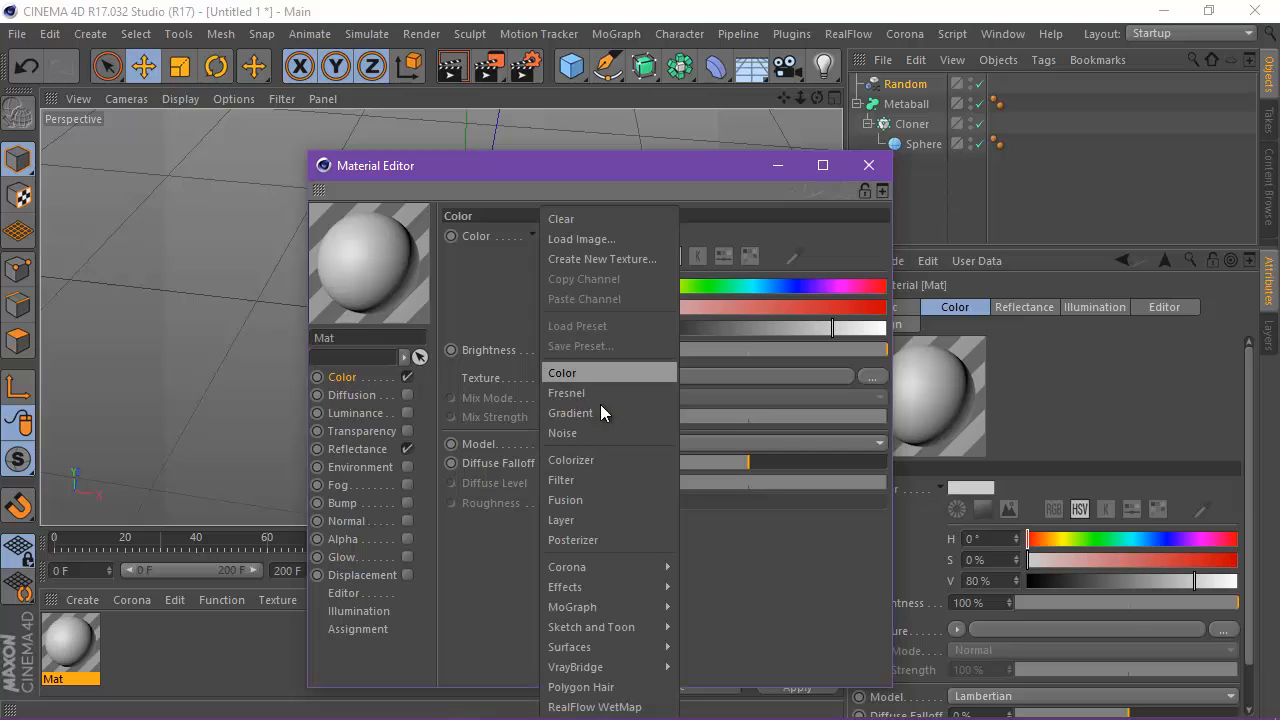
{"action": "left_click", "coordinate": [604, 393]}
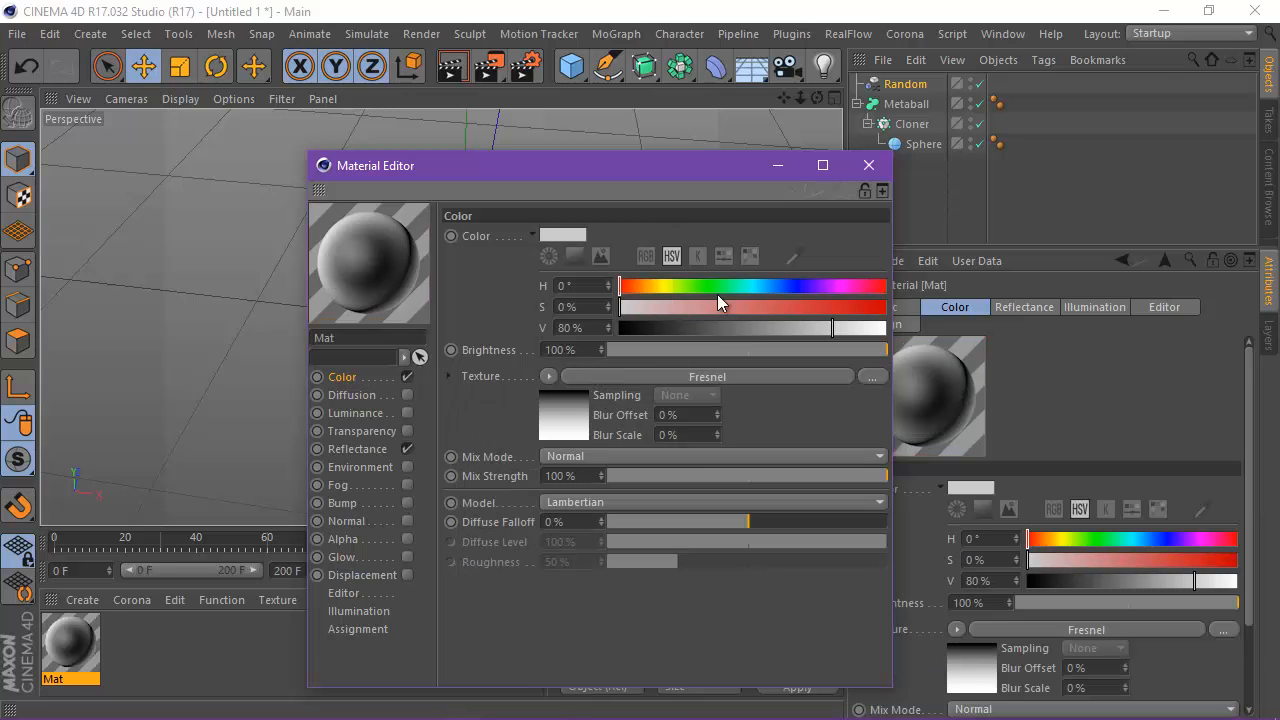
Apply the Fresnel material to the Metaball object and render the current view.
{"action": "left_click", "coordinate": [867, 166]}
{"action": "left_click_drag", "start_coordinate": [62, 638], "coordinate": [926, 104]}
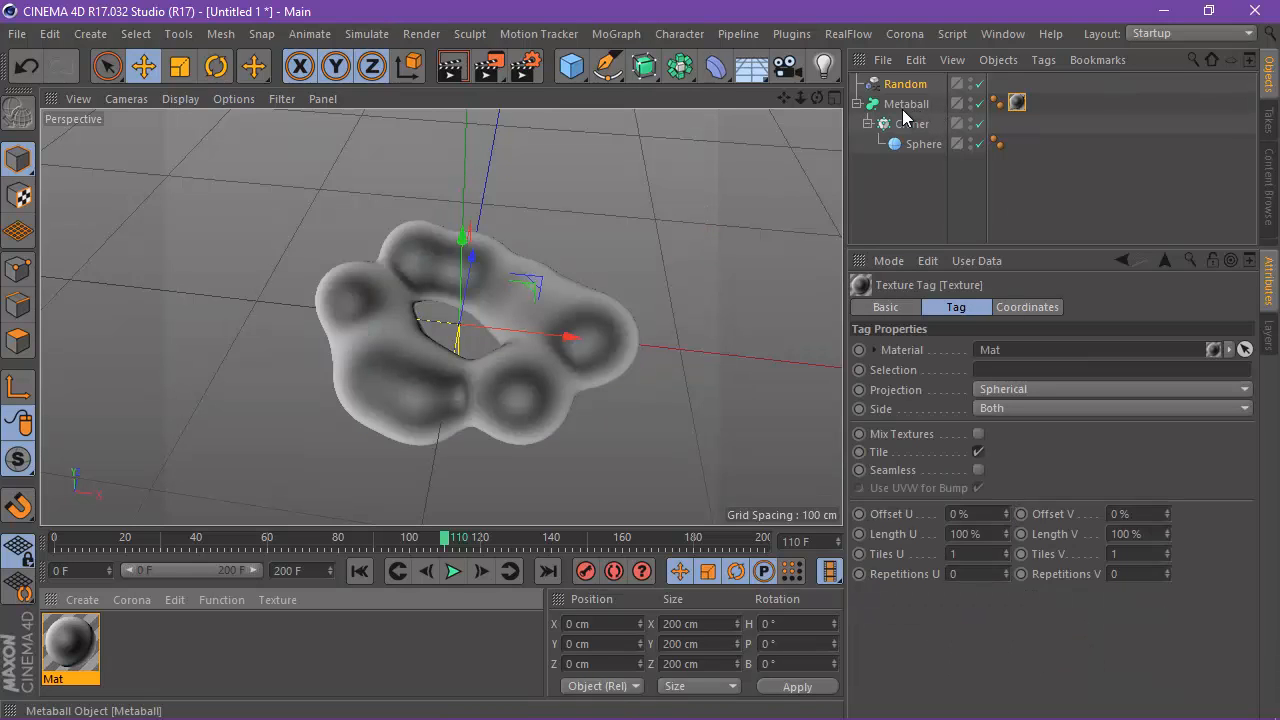
{"action": "left_click", "coordinate": [448, 68]}
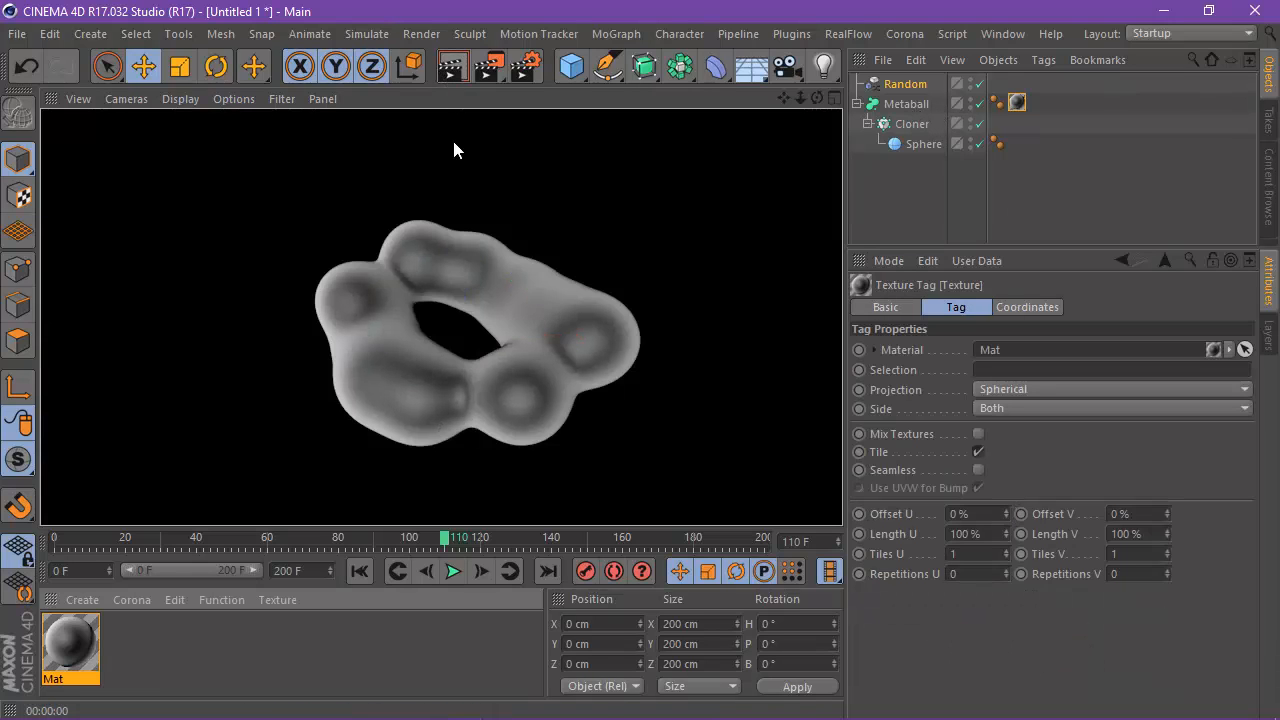
Disable the material's Reflectance channel and render the view to check the metaball.
{"action": "double_click", "coordinate": [75, 648]}
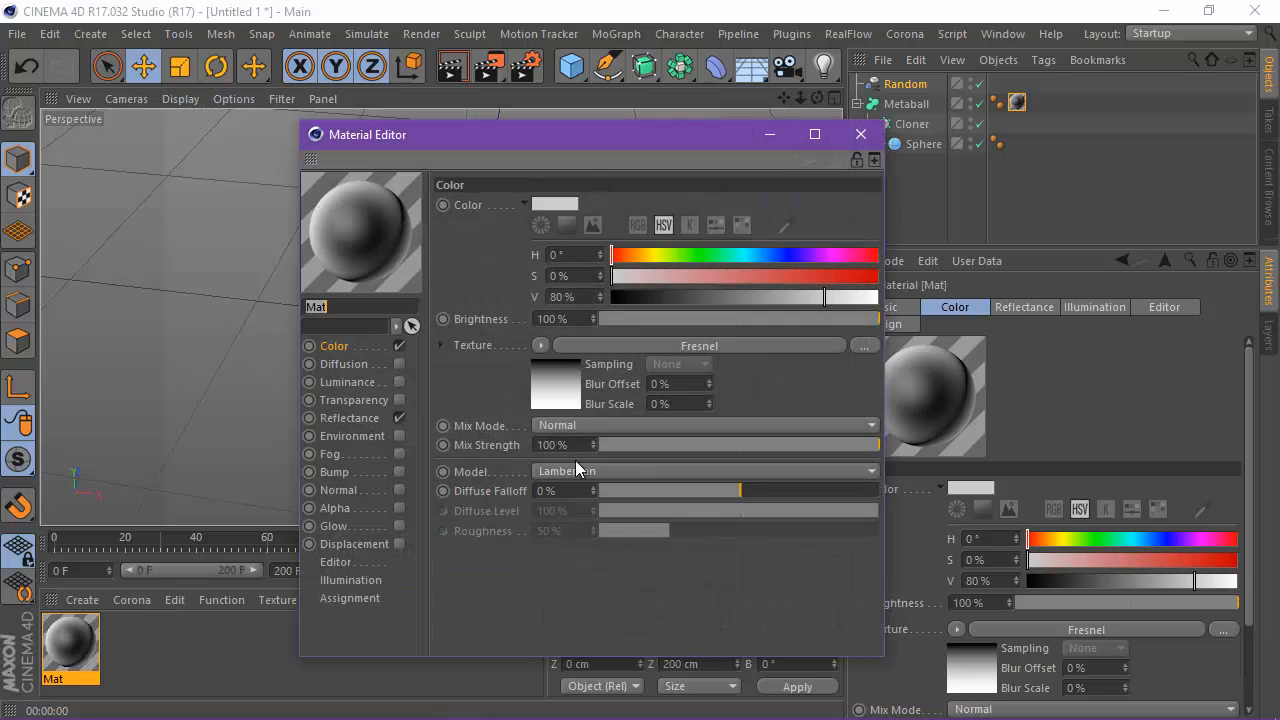
{"action": "left_click", "coordinate": [400, 417]}
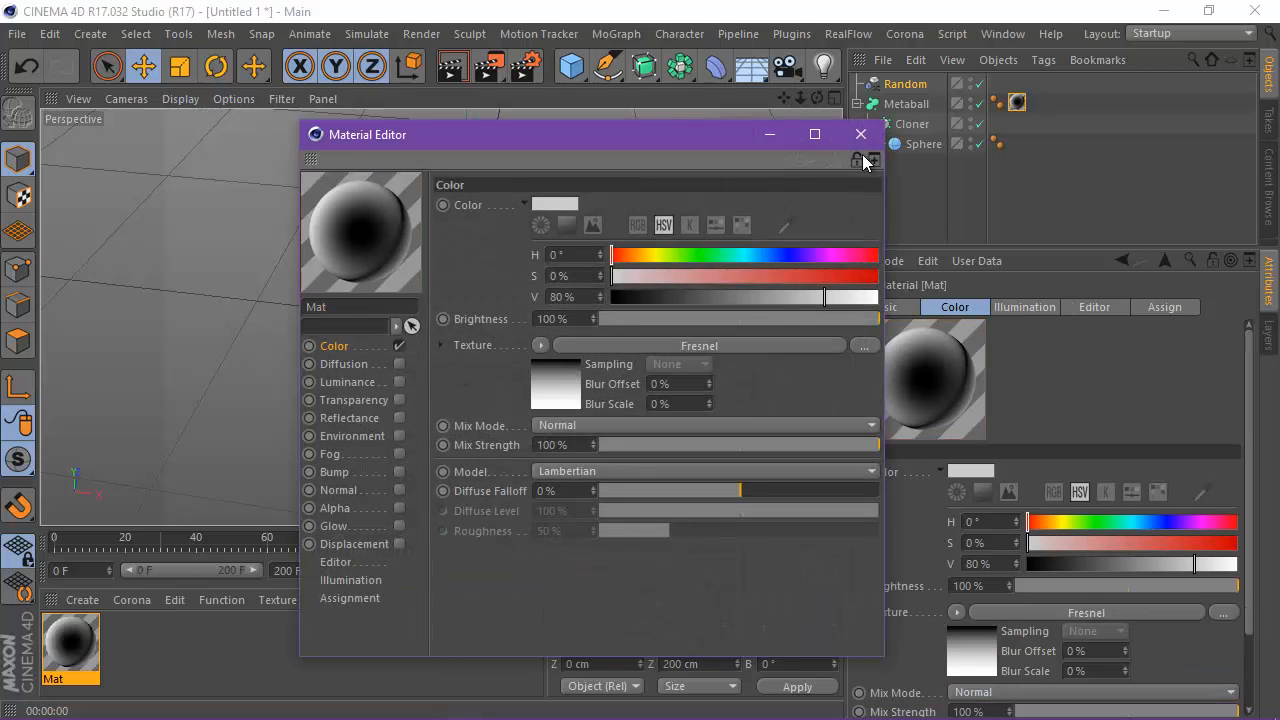
{"action": "left_click", "coordinate": [868, 143]}
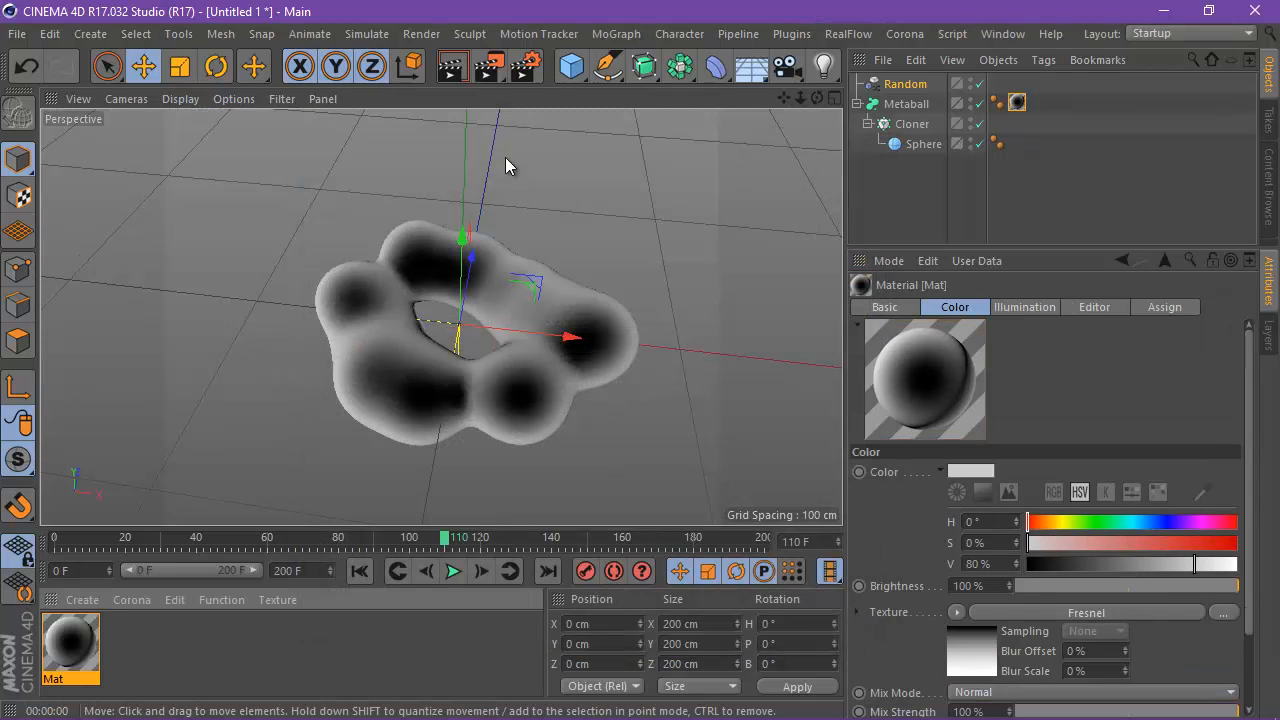
{"action": "left_click", "coordinate": [450, 68]}
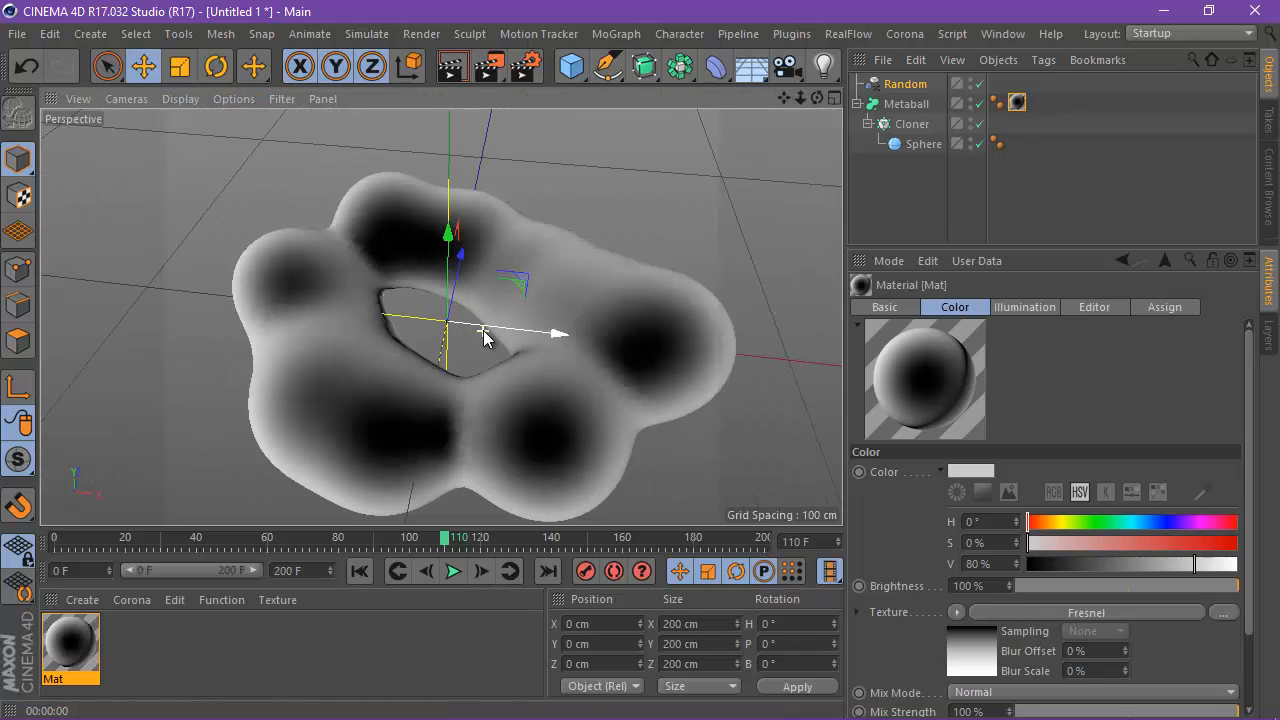
{"action": "left_click", "coordinate": [459, 68]}
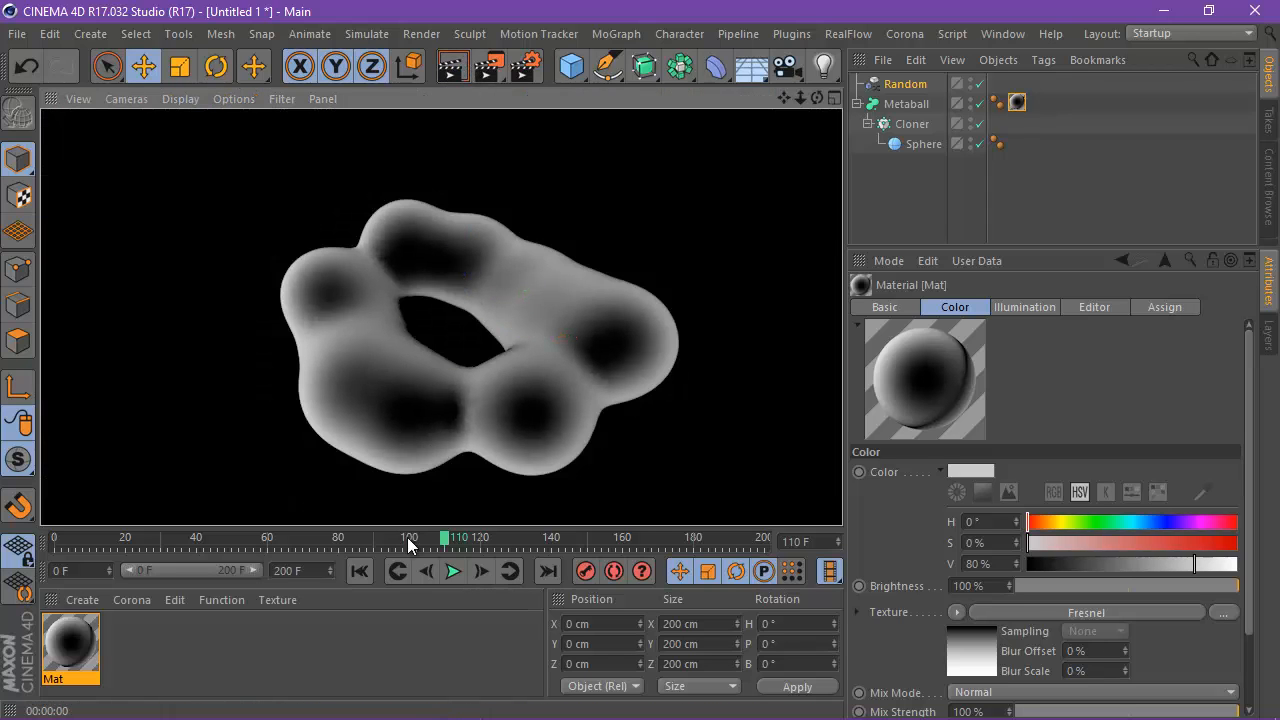
Play the animation from the first frame, stop it at frame 25, and render the view.
{"action": "left_click", "coordinate": [360, 571]}
{"action": "left_click", "coordinate": [452, 571]}
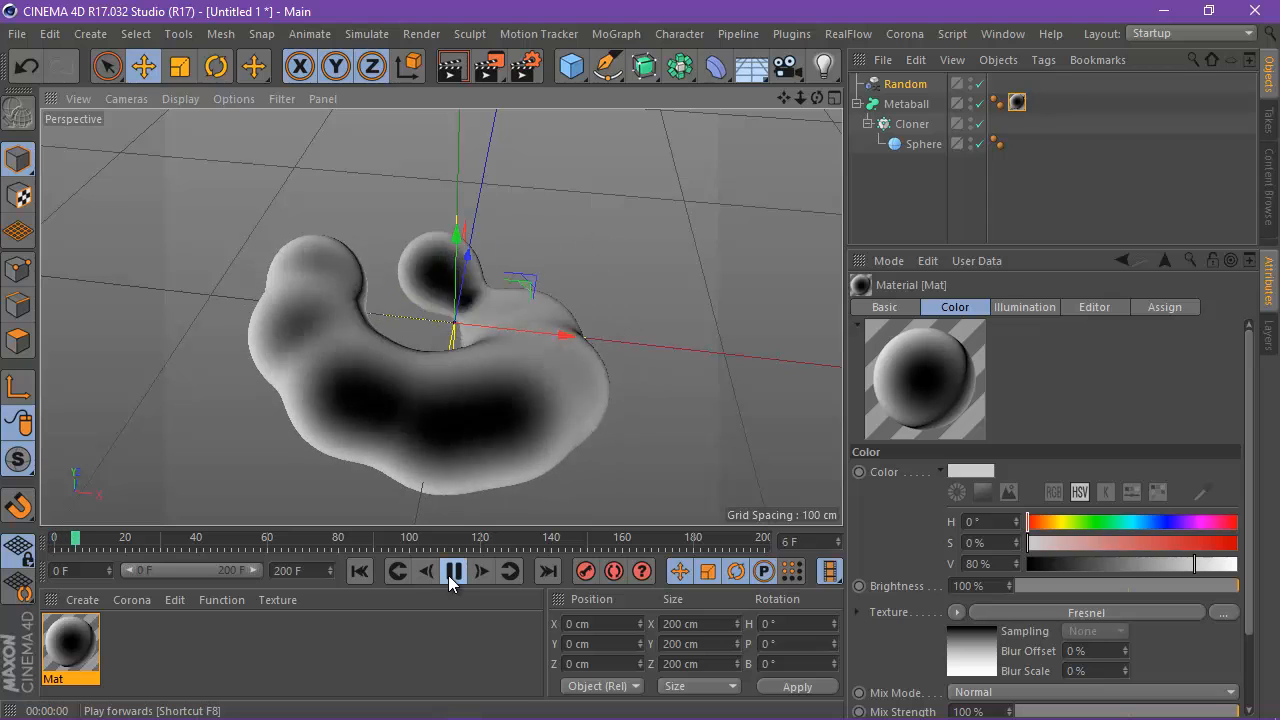
{"action": "left_click", "coordinate": [452, 571]}
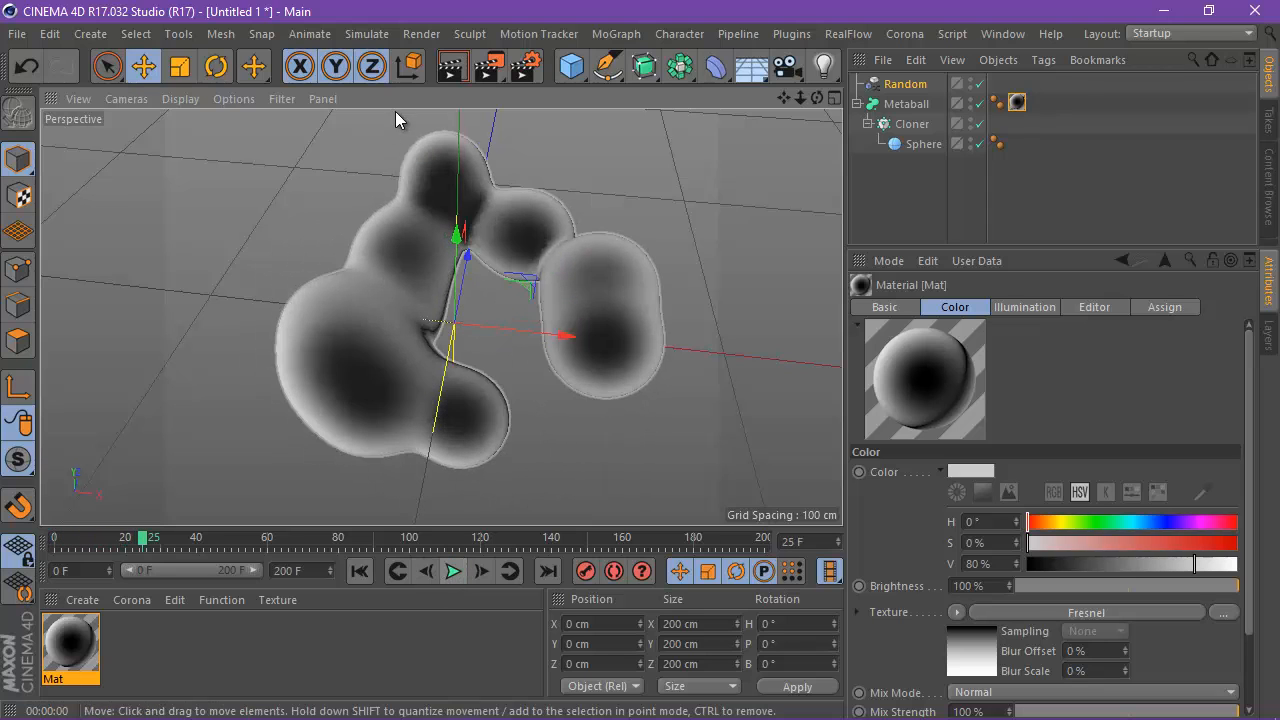
{"action": "left_click", "coordinate": [452, 68]}
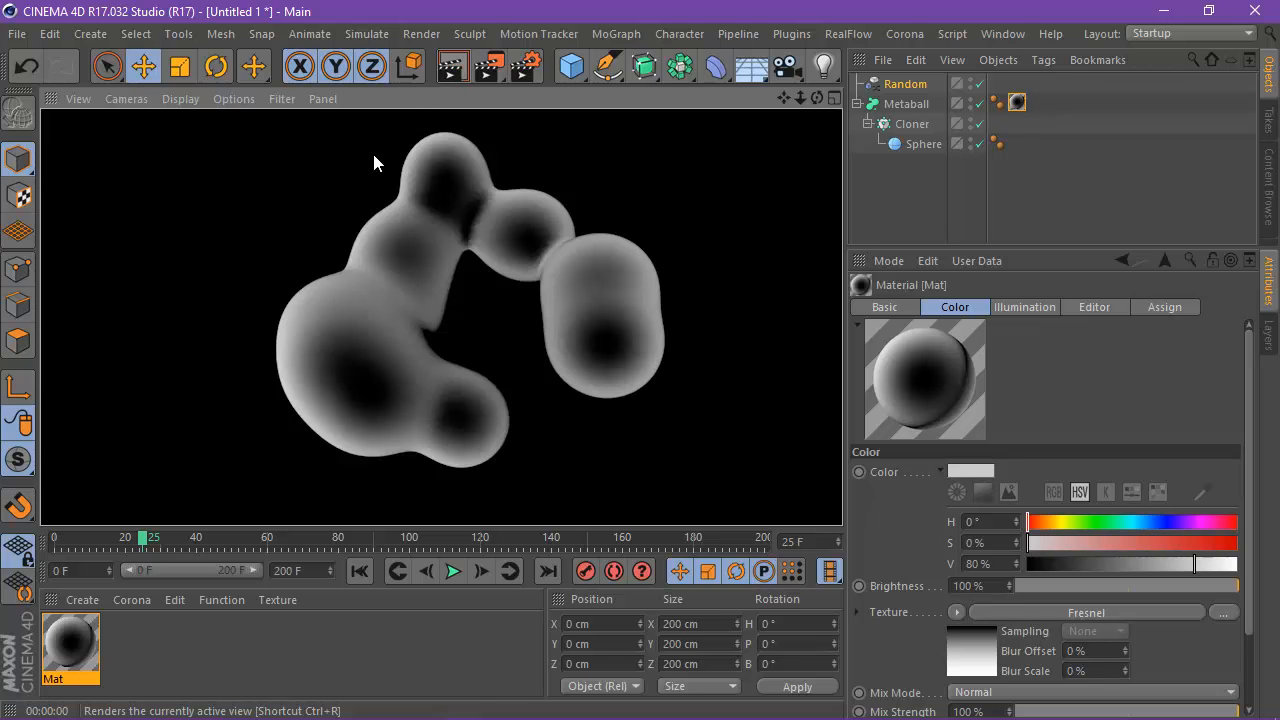
Enable the material's Bump channel and assign a Noise shader as its texture.
{"action": "double_click", "coordinate": [70, 648]}
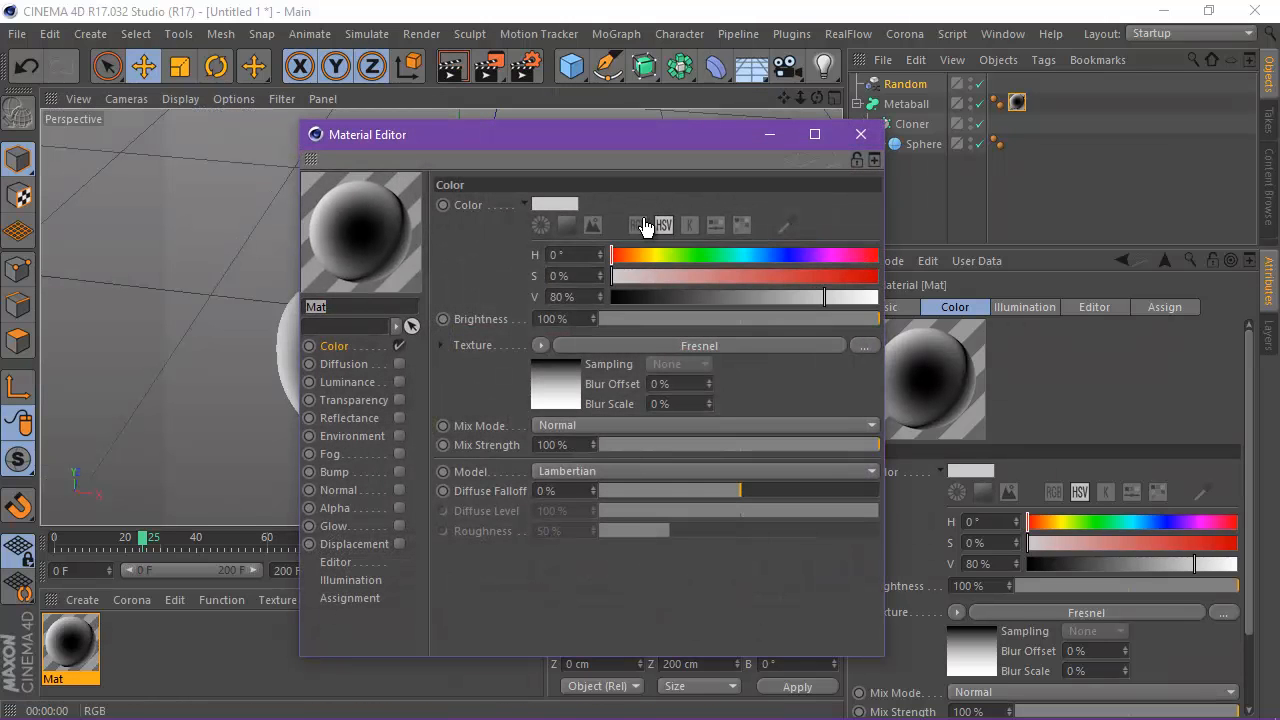
{"action": "left_click", "coordinate": [400, 471]}
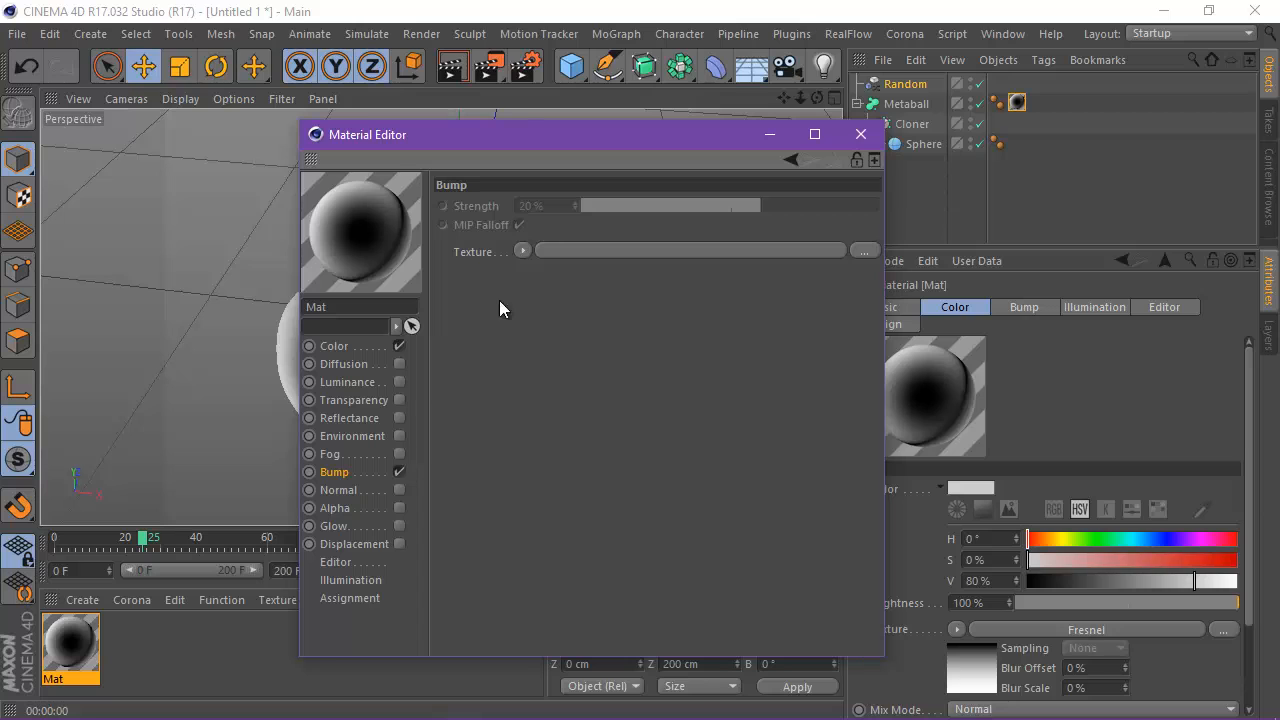
{"action": "left_click", "coordinate": [522, 250]}
{"action": "left_click", "coordinate": [568, 436]}
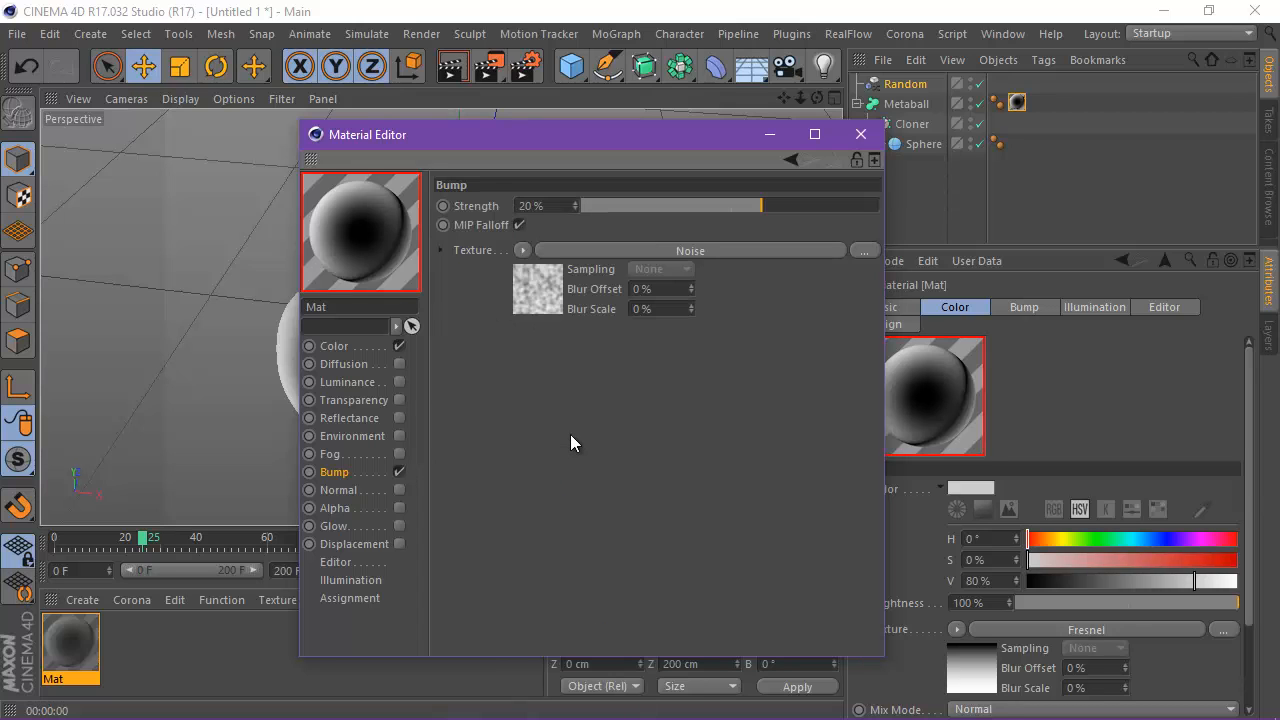
Set the bump strength to 10% and render the view.
{"action": "left_click_drag", "start_coordinate": [751, 209], "coordinate": [678, 202]}
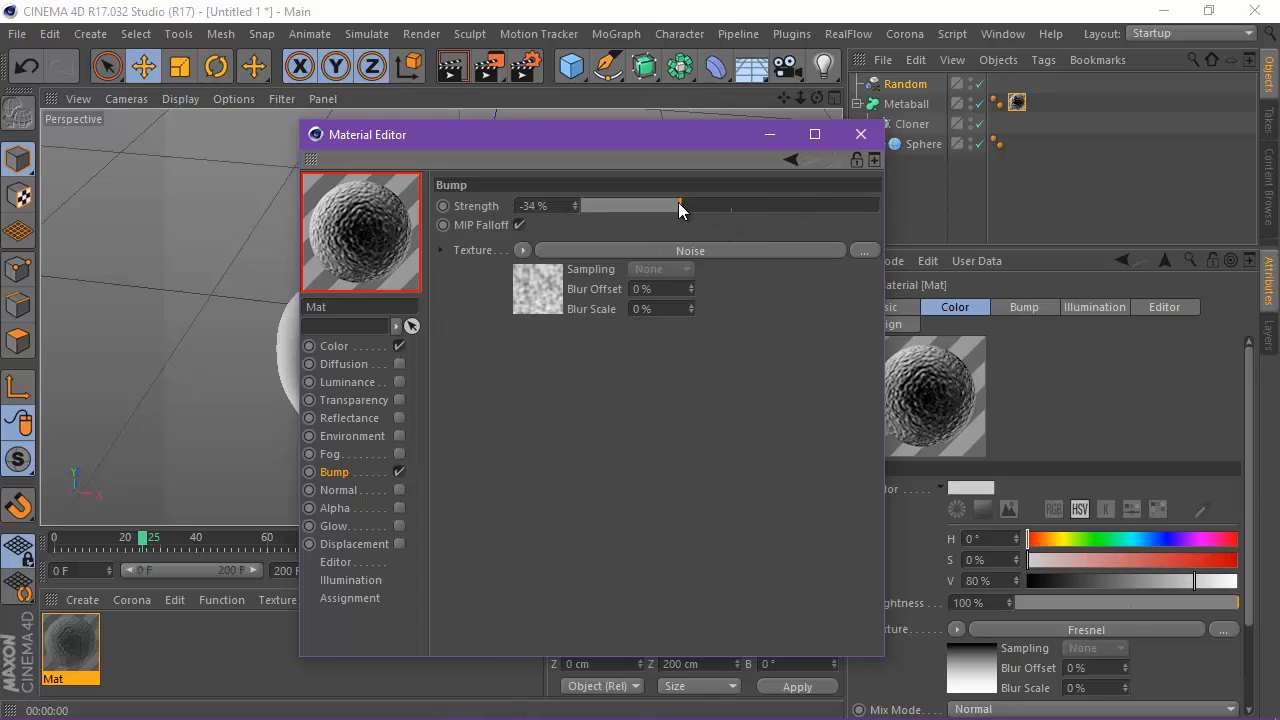
{"action": "double_click", "coordinate": [540, 205]}
{"action": "type", "text": "1"}
{"action": "key", "text": "Return"}
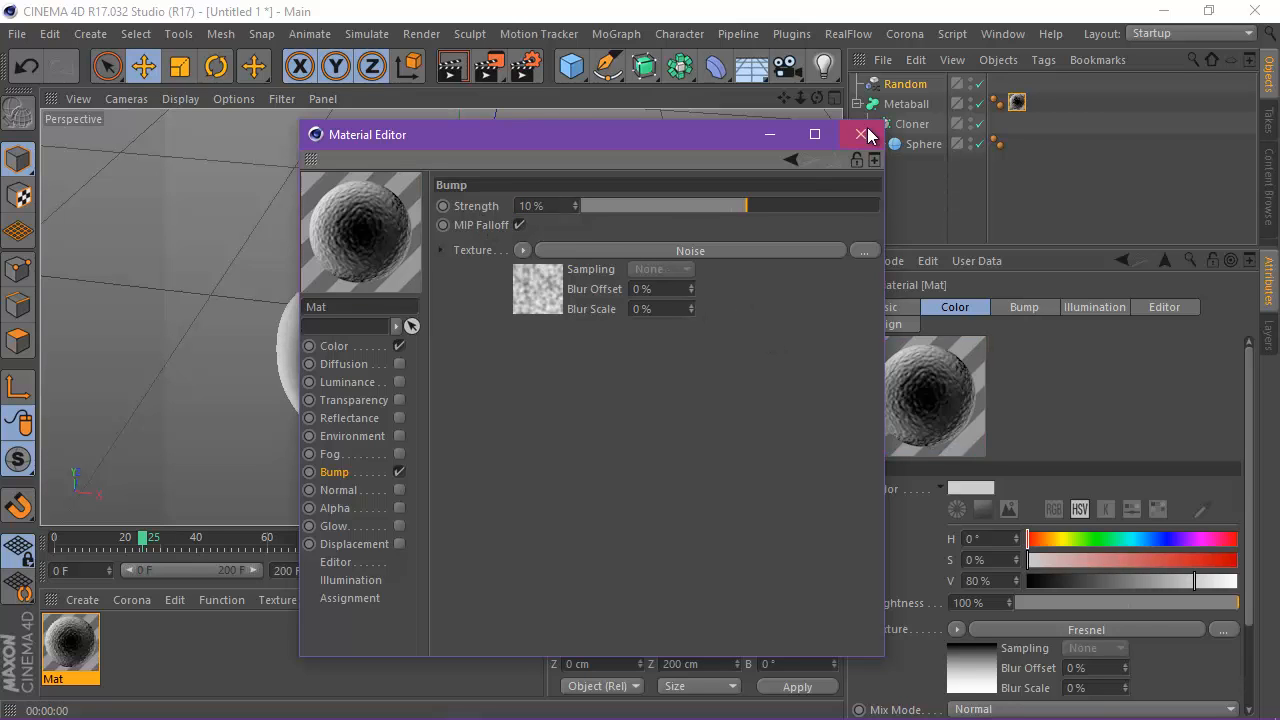
{"action": "left_click", "coordinate": [860, 134]}
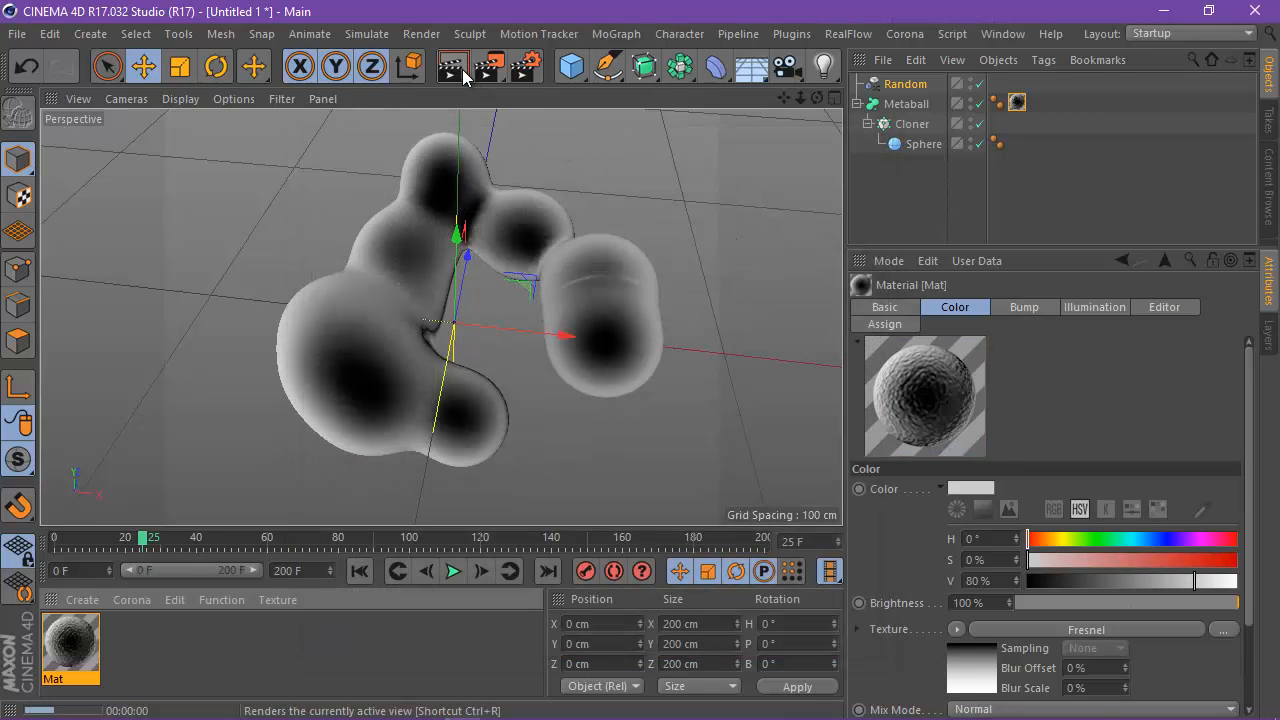
{"action": "left_click", "coordinate": [462, 69]}
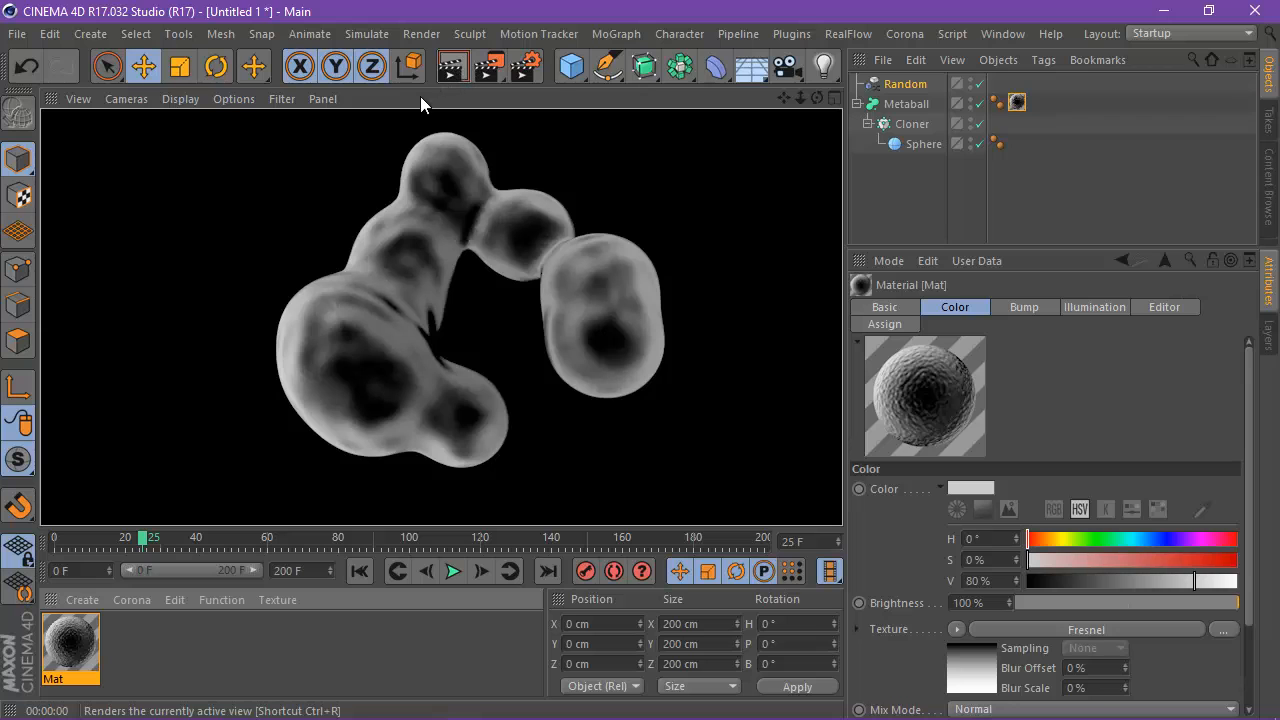
Replay the animation from the first frame, stop it at frame 47, and render the bumpy metaball.
{"action": "left_click", "coordinate": [360, 569]}
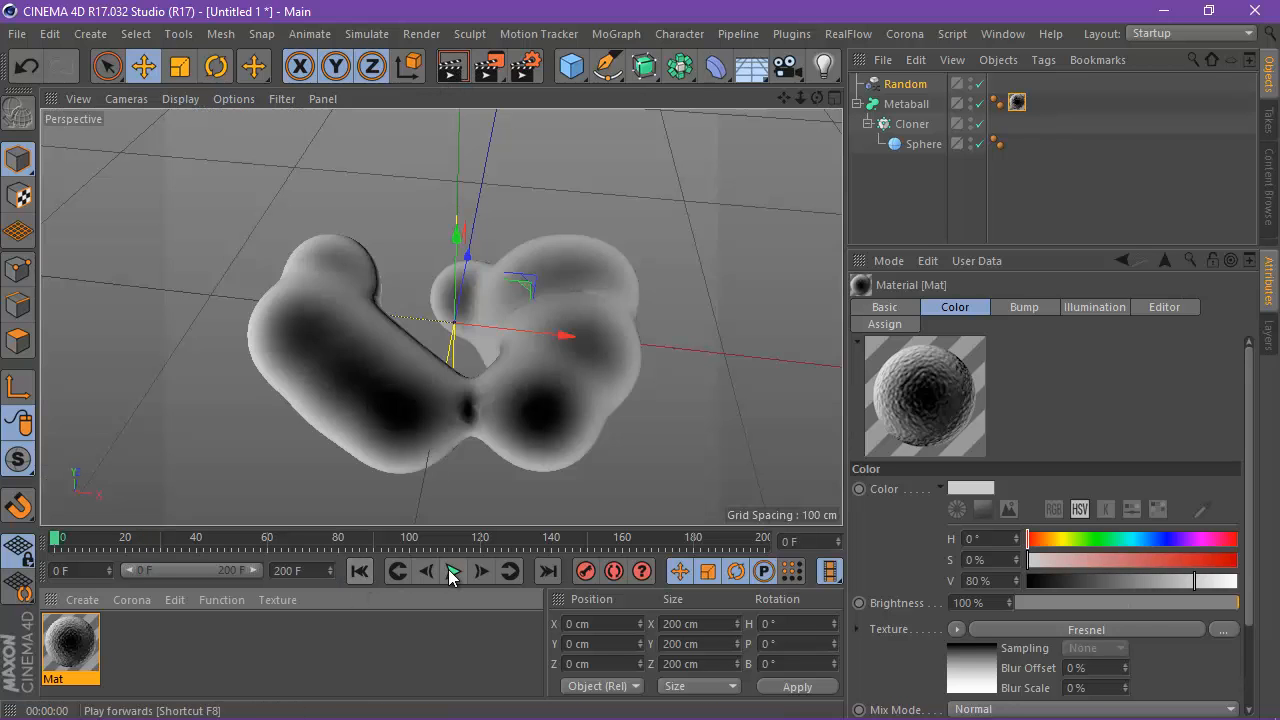
{"action": "left_click", "coordinate": [450, 570]}
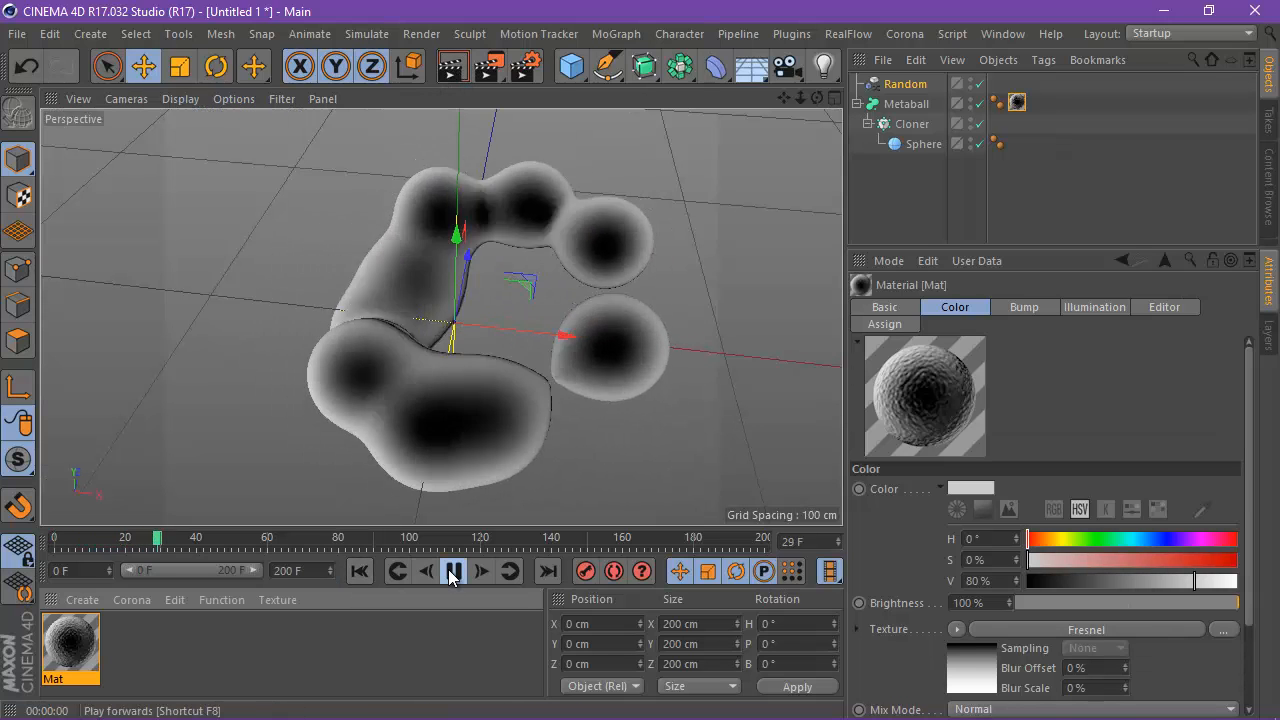
{"action": "left_click", "coordinate": [450, 570]}
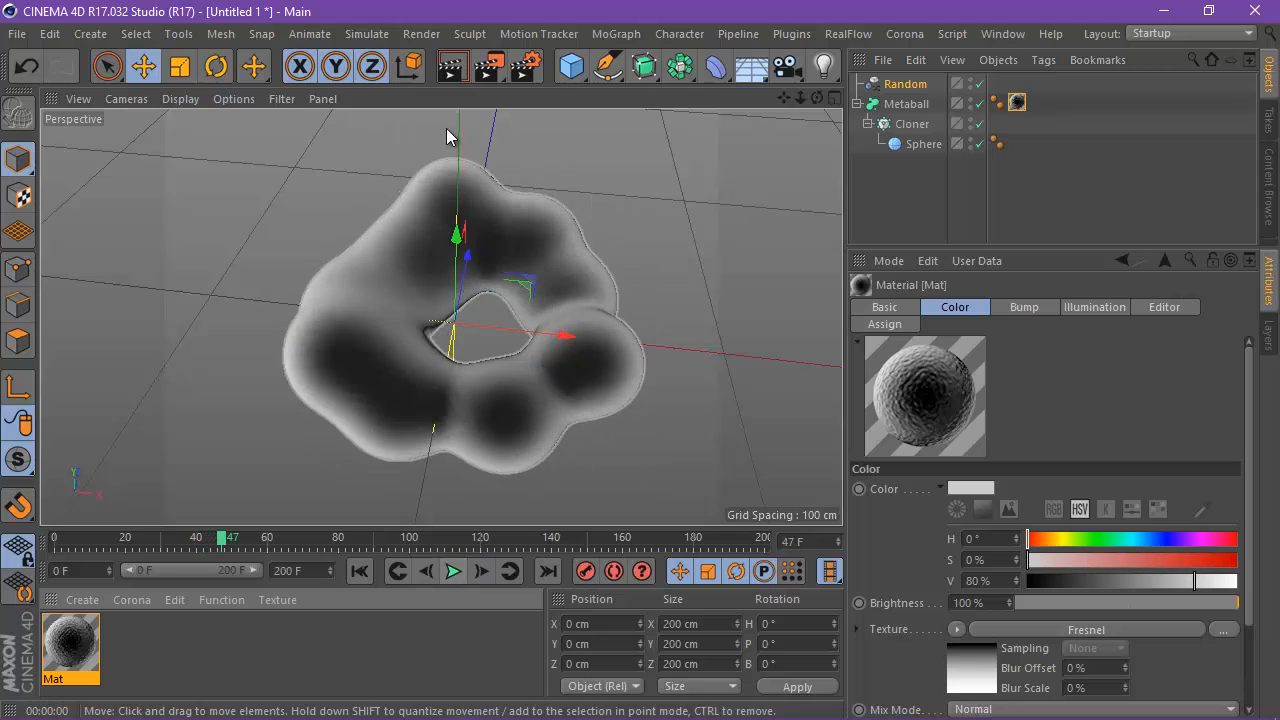
{"action": "left_click", "coordinate": [454, 70]}
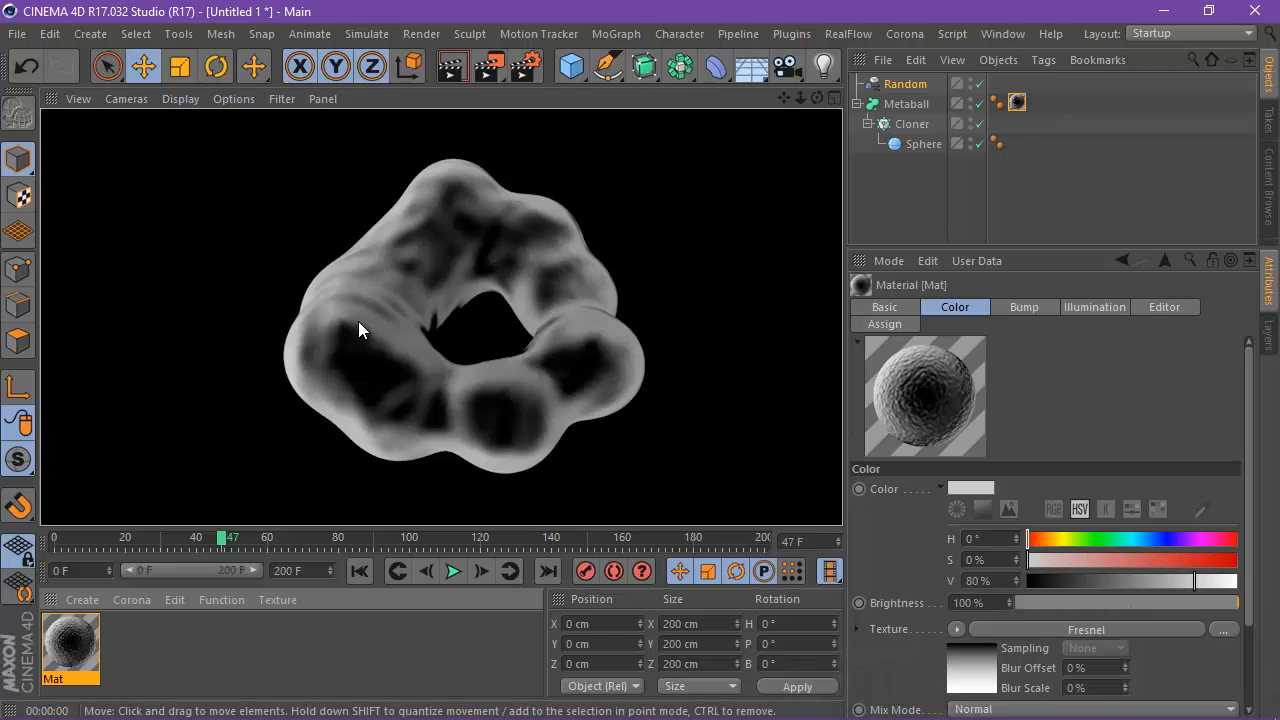
{"action": "scroll", "coordinate": [358, 321], "scroll_direction": "down", "scroll_amount": 4}
{"action": "scroll", "coordinate": [358, 321], "scroll_direction": "up", "scroll_amount": 6}
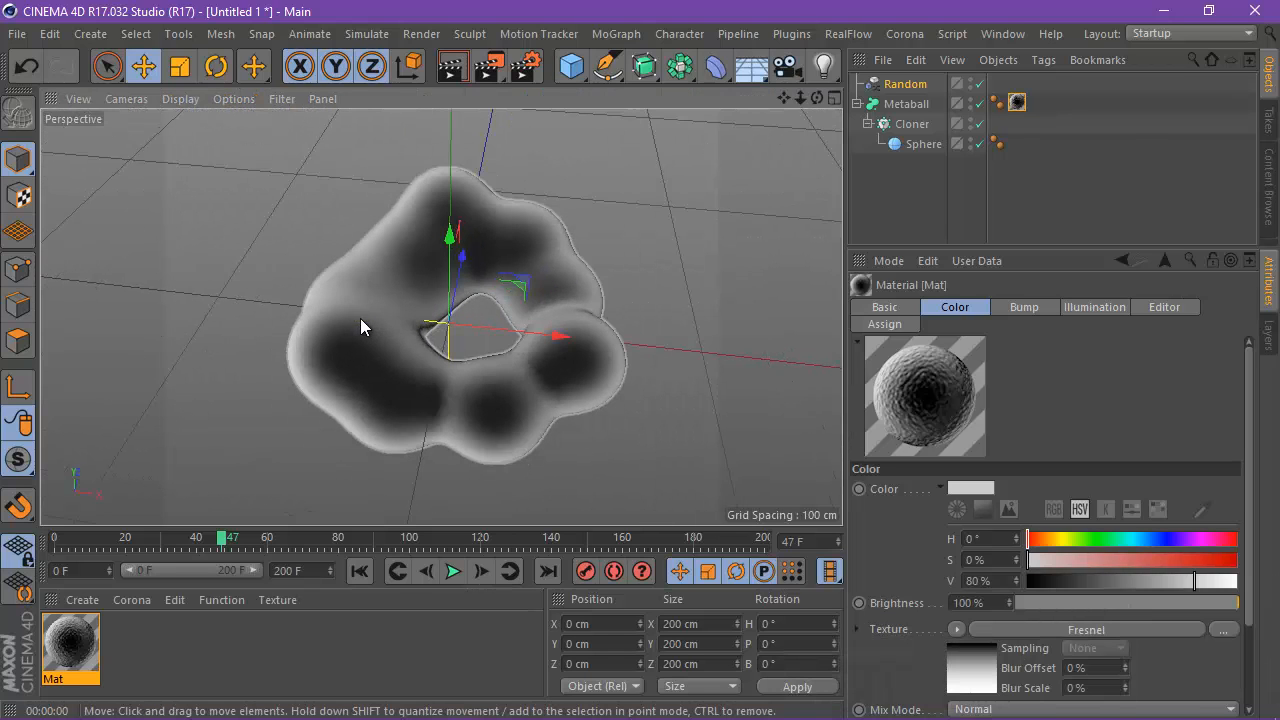
{"action": "scroll", "coordinate": [314, 450], "scroll_direction": "down", "scroll_amount": 2}
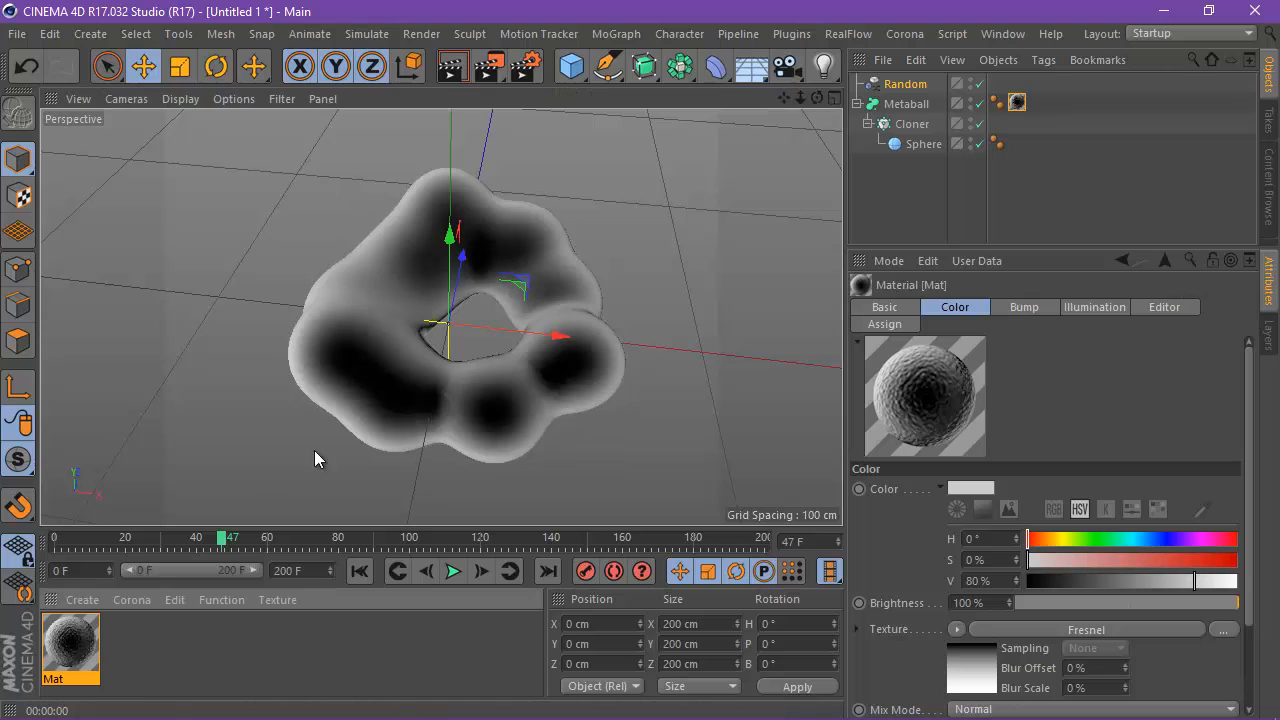
Enable the material's Luminance channel with a Fresnel shader as its texture, and render the view.
{"action": "double_click", "coordinate": [99, 642]}
{"action": "left_click", "coordinate": [340, 349]}
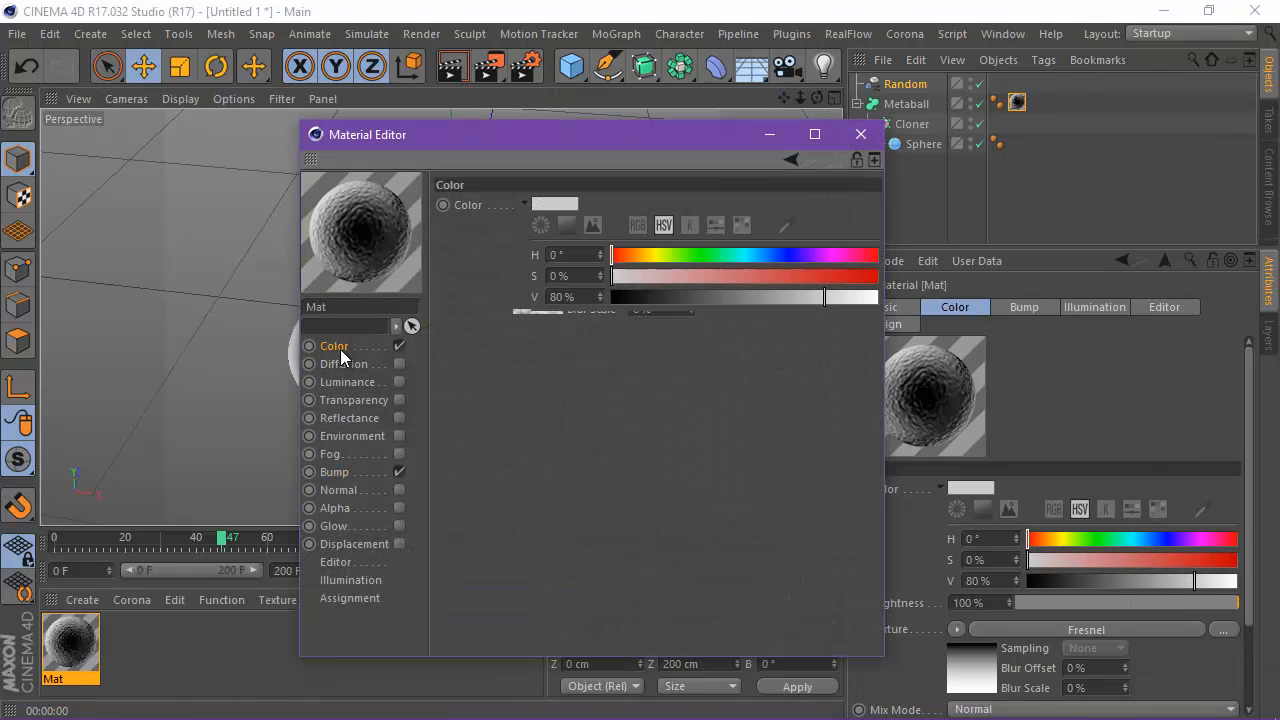
{"action": "left_click", "coordinate": [524, 346]}
{"action": "left_click", "coordinate": [401, 383]}
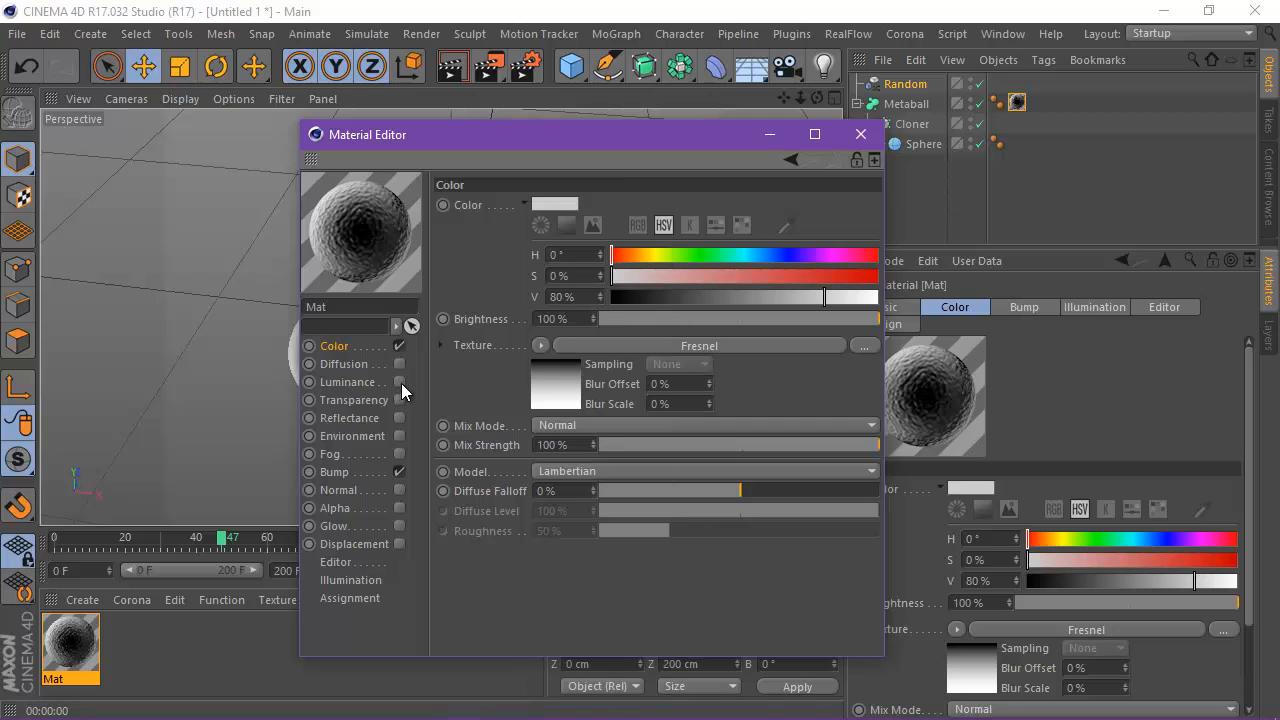
{"action": "left_click", "coordinate": [400, 382]}
{"action": "left_click", "coordinate": [531, 346]}
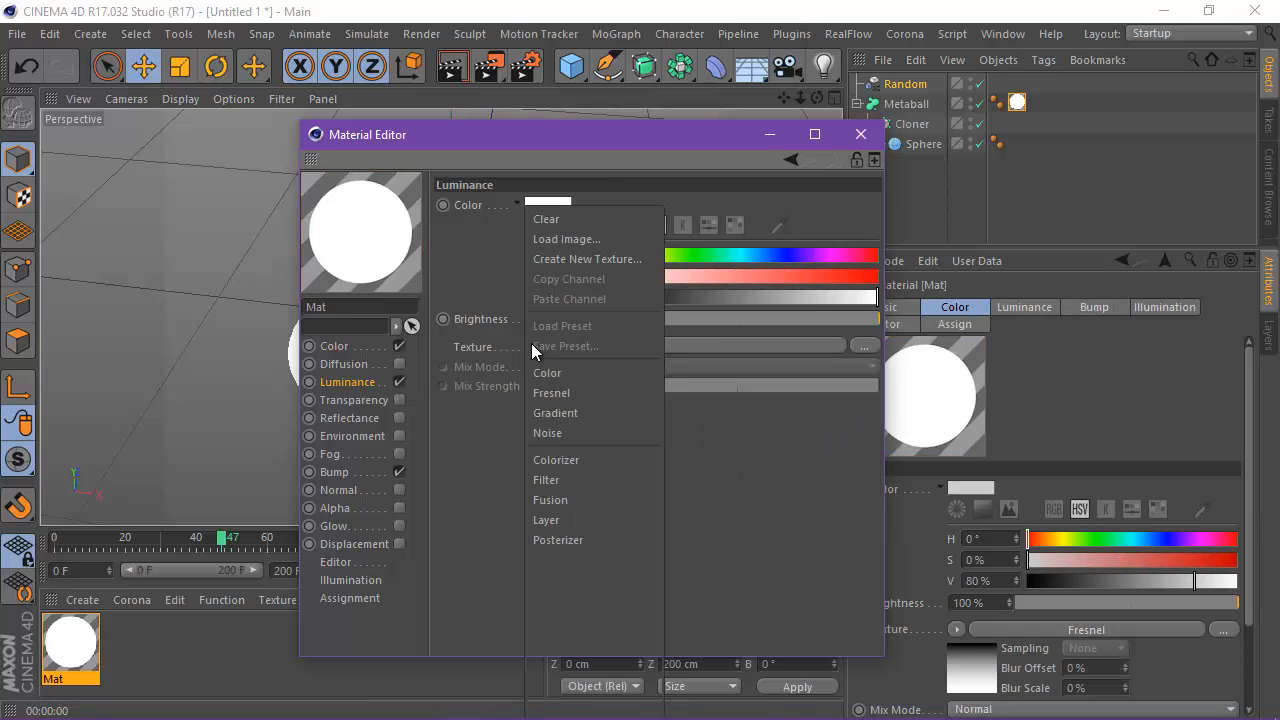
{"action": "left_click", "coordinate": [575, 393]}
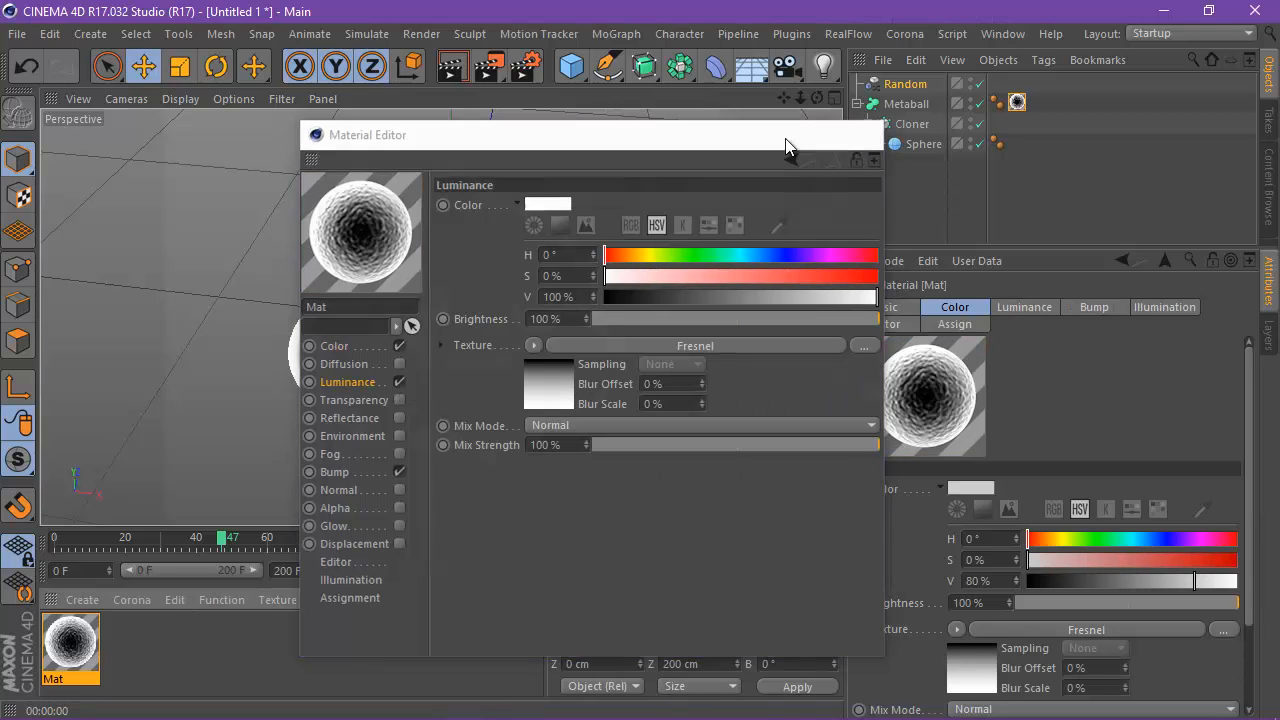
{"action": "left_click", "coordinate": [860, 134]}
{"action": "left_click", "coordinate": [453, 70]}
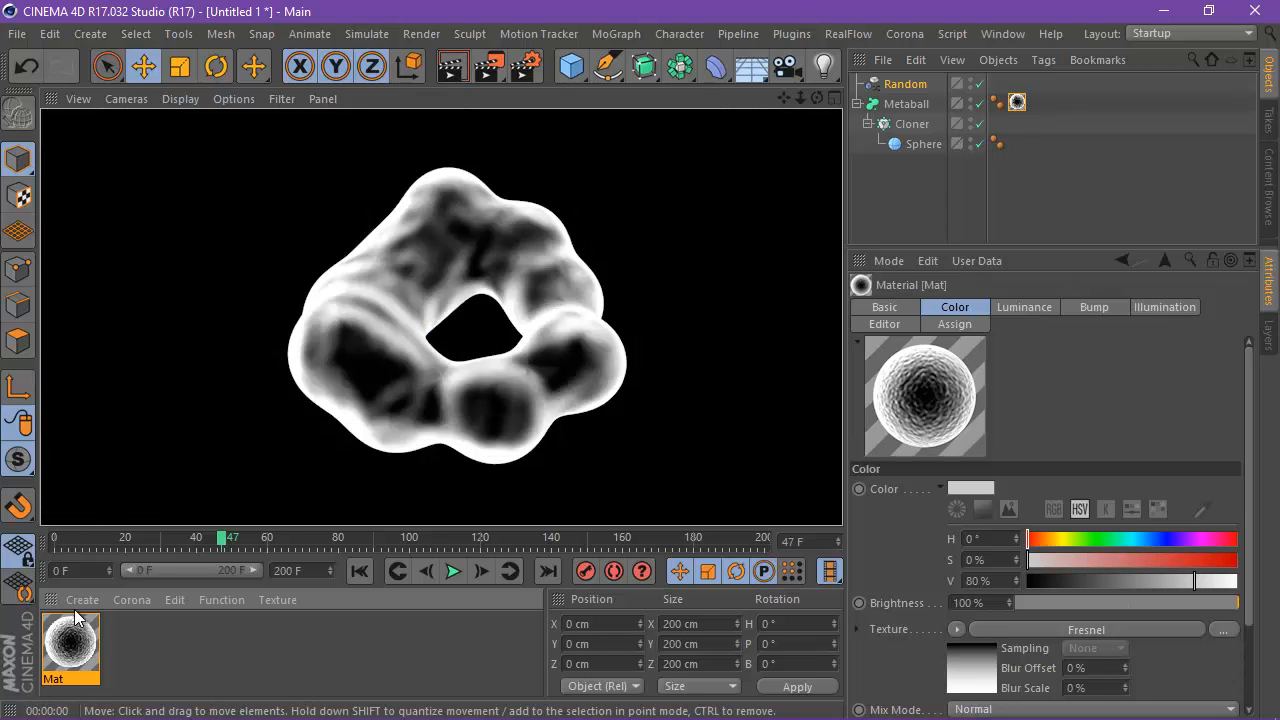
Change the white end of the Color channel's Fresnel gradient to a saturated pink and render the view.
{"action": "double_click", "coordinate": [62, 652]}
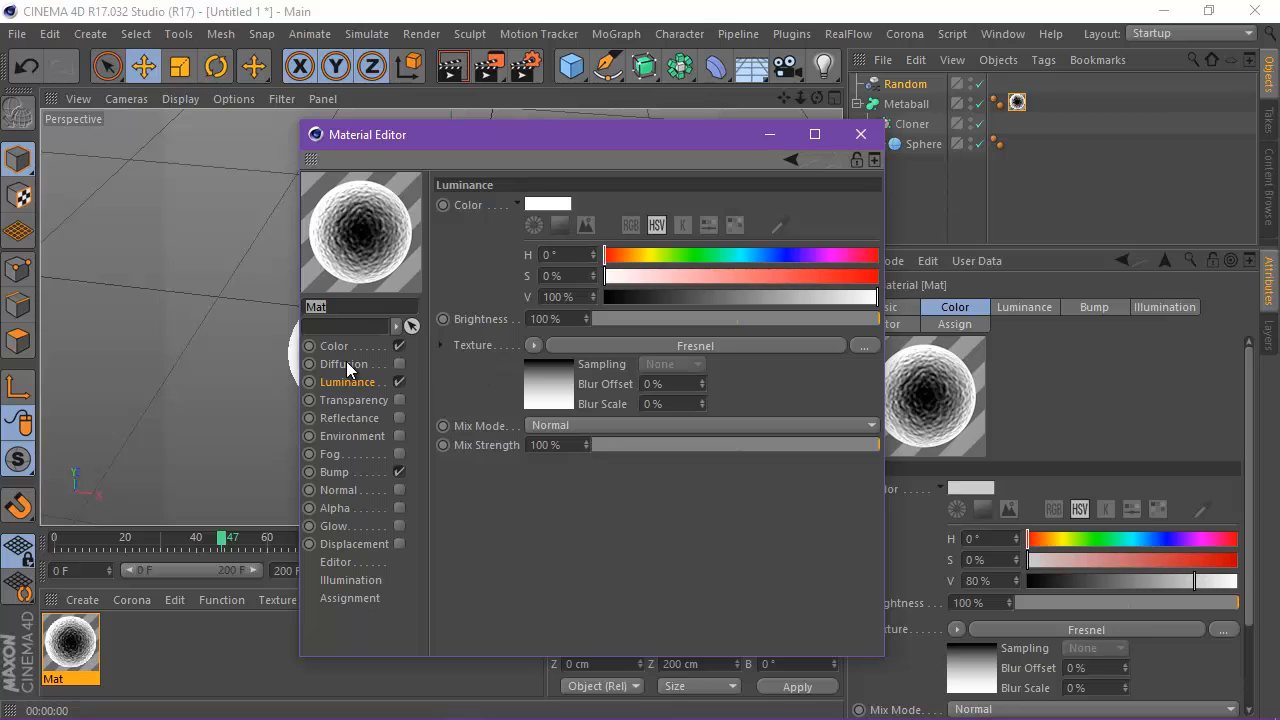
{"action": "left_click", "coordinate": [552, 381]}
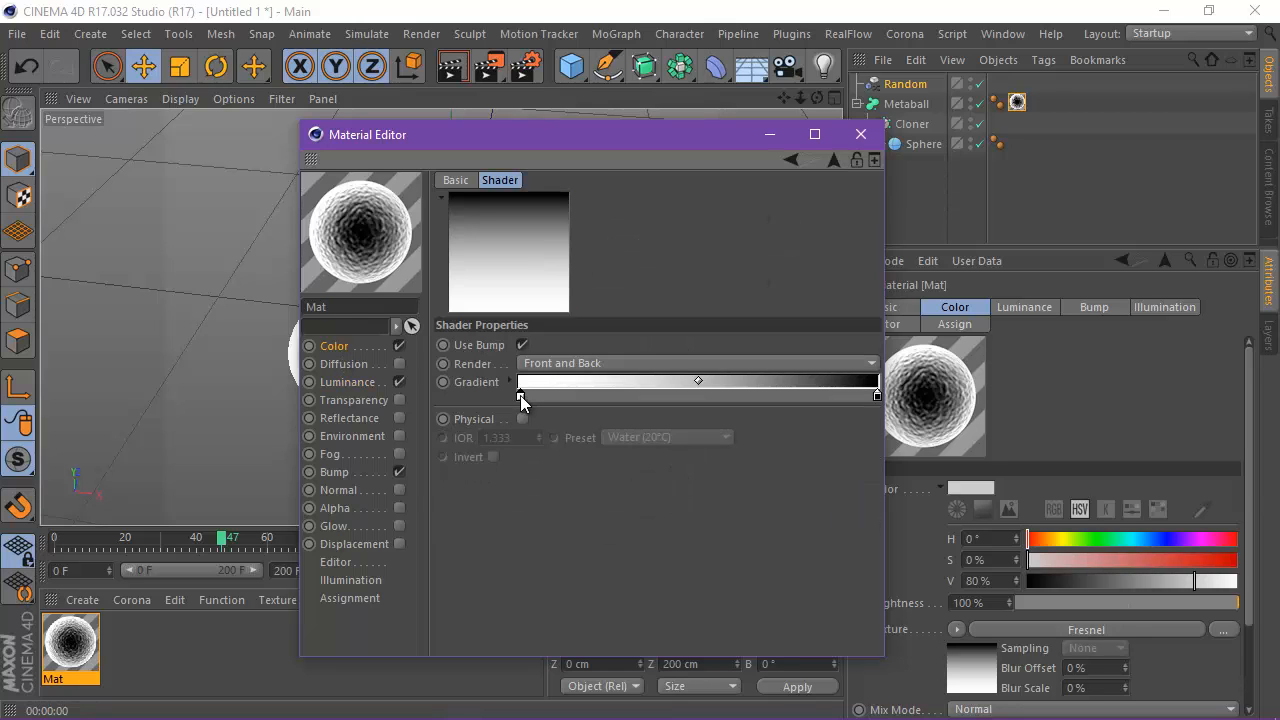
{"action": "double_click", "coordinate": [520, 395]}
{"action": "left_click", "coordinate": [603, 391]}
{"action": "left_click_drag", "start_coordinate": [606, 417], "coordinate": [655, 417]}
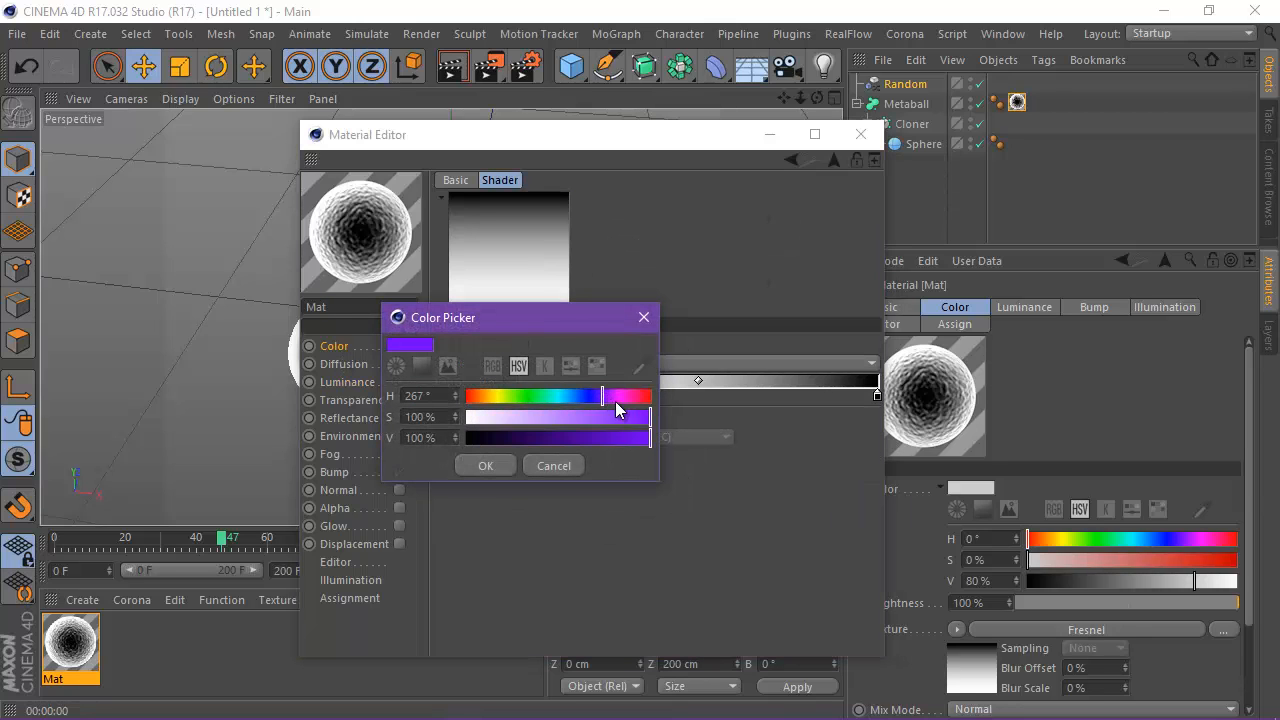
{"action": "left_click", "coordinate": [632, 398]}
{"action": "left_click", "coordinate": [485, 463]}
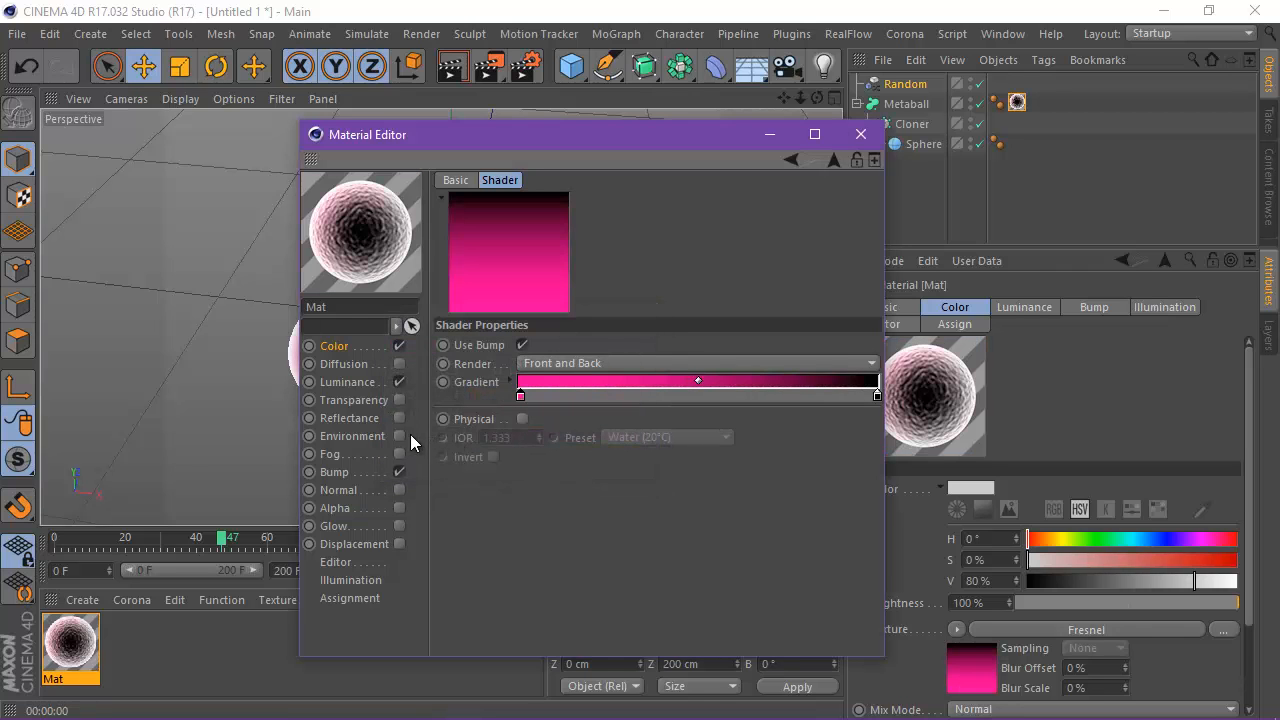
{"action": "left_click", "coordinate": [860, 134]}
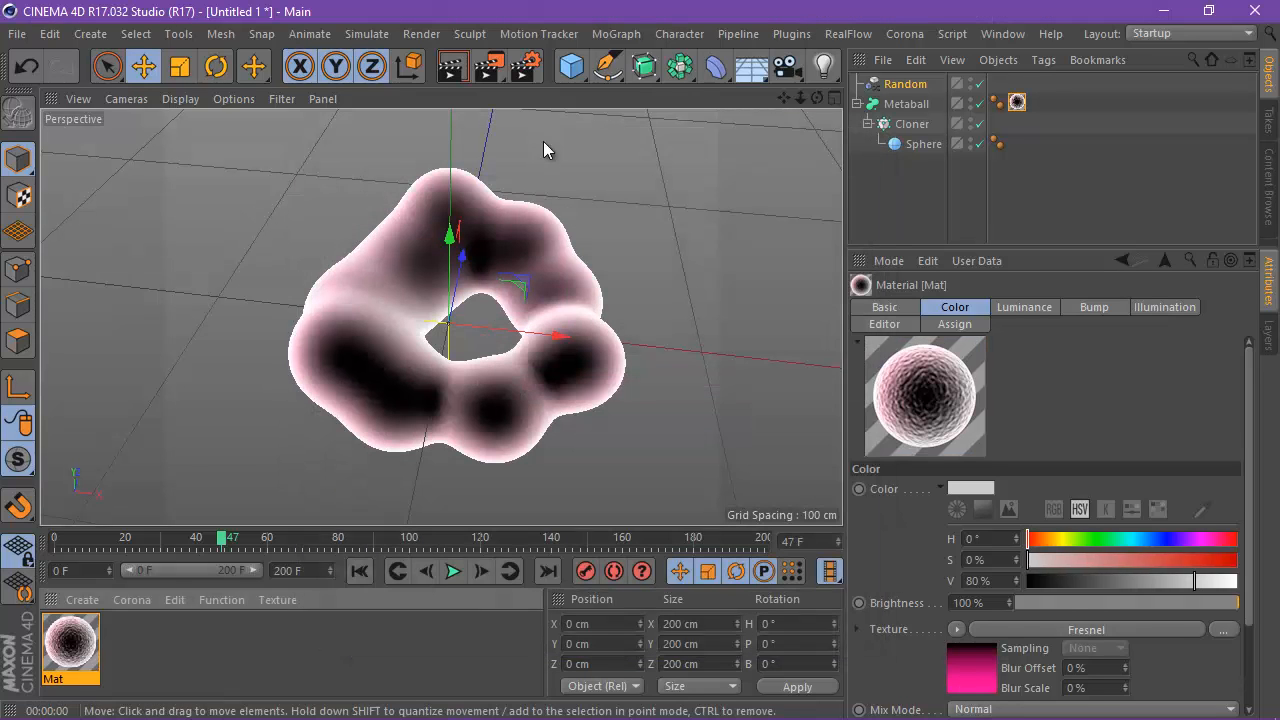
{"action": "left_click", "coordinate": [457, 75]}
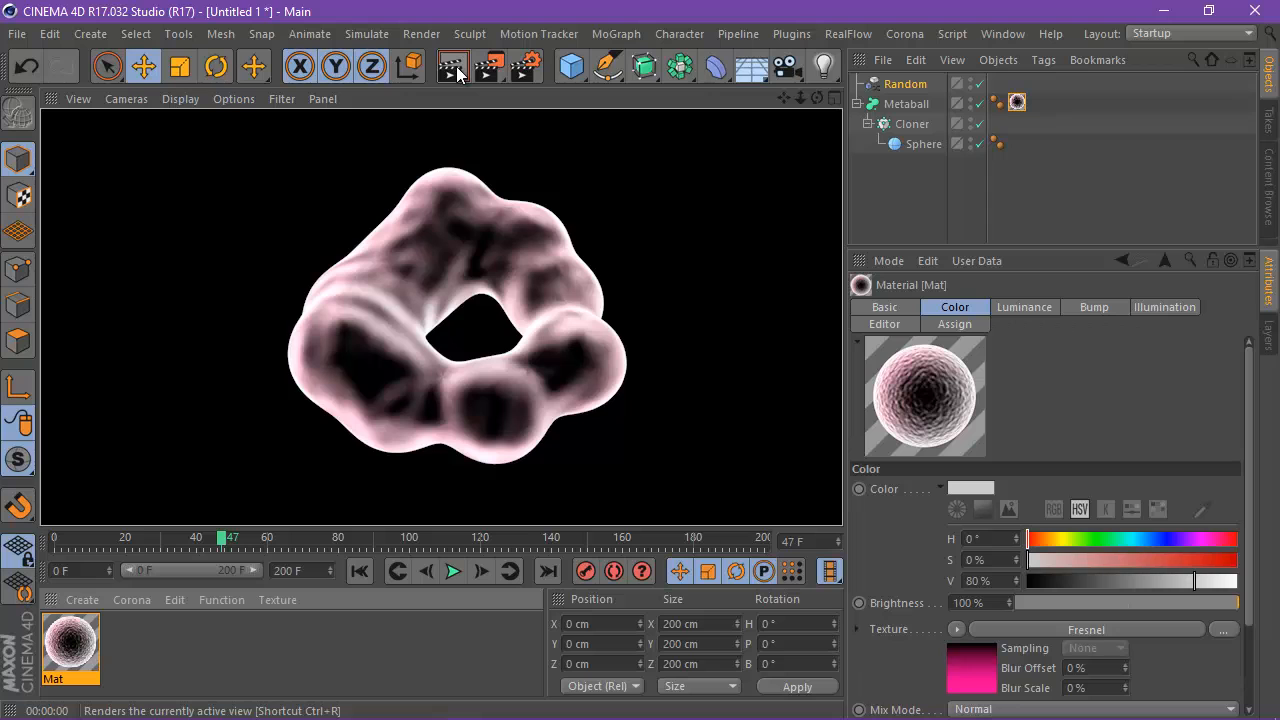
Change the white end of the Luminance channel's Fresnel gradient to blue (H 200°, S 91%, V 96%) and render the view.
{"action": "double_click", "coordinate": [92, 645]}
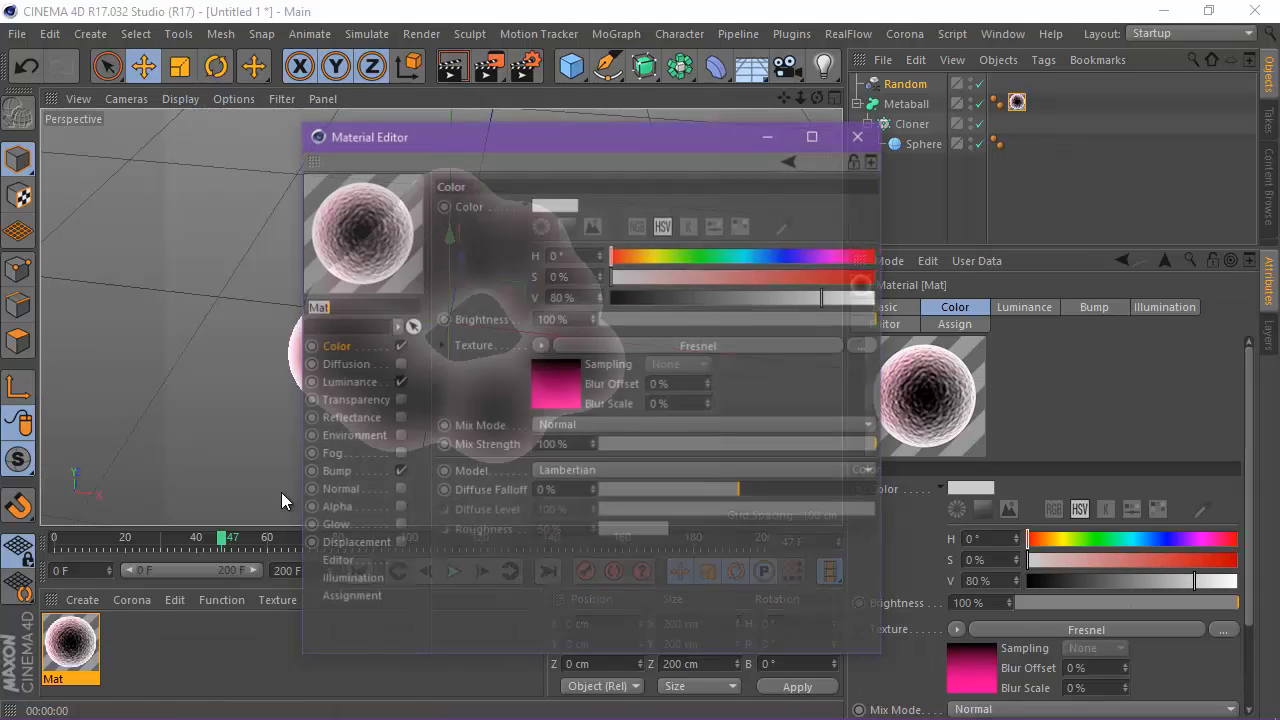
{"action": "left_click", "coordinate": [375, 382]}
{"action": "left_click", "coordinate": [540, 390]}
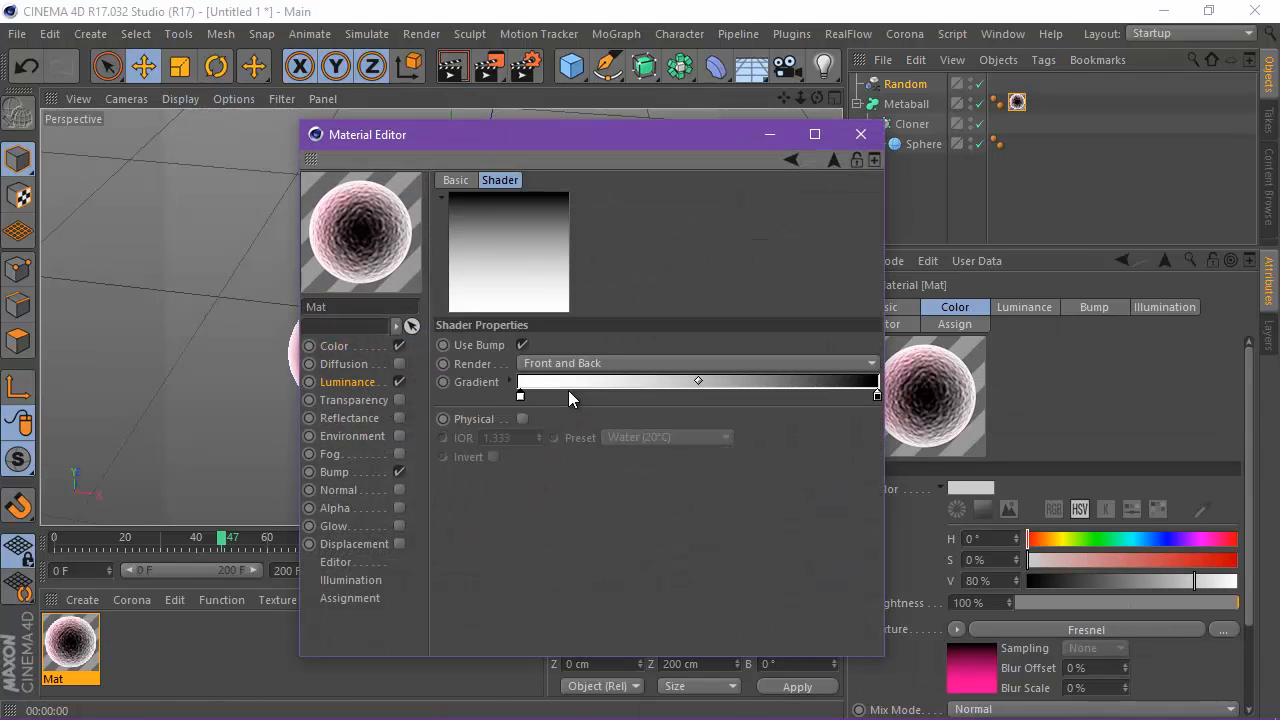
{"action": "double_click", "coordinate": [526, 388]}
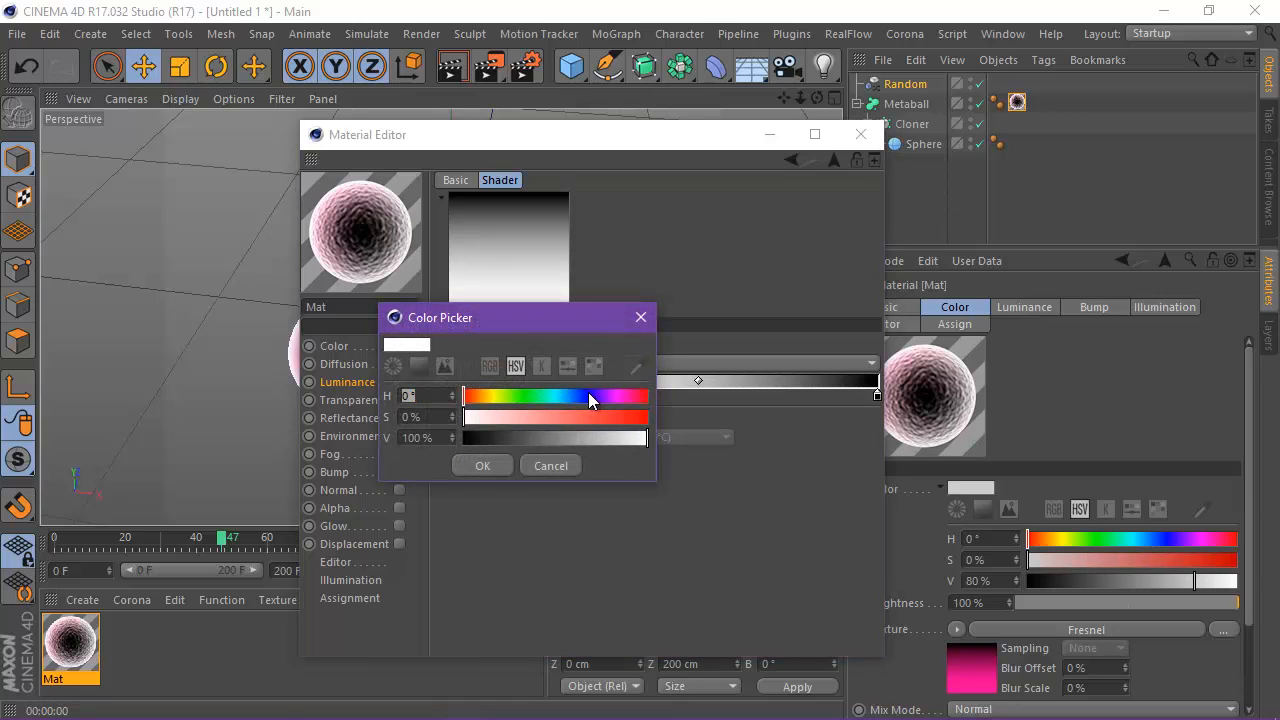
{"action": "left_click", "coordinate": [572, 396]}
{"action": "left_click", "coordinate": [553, 418]}
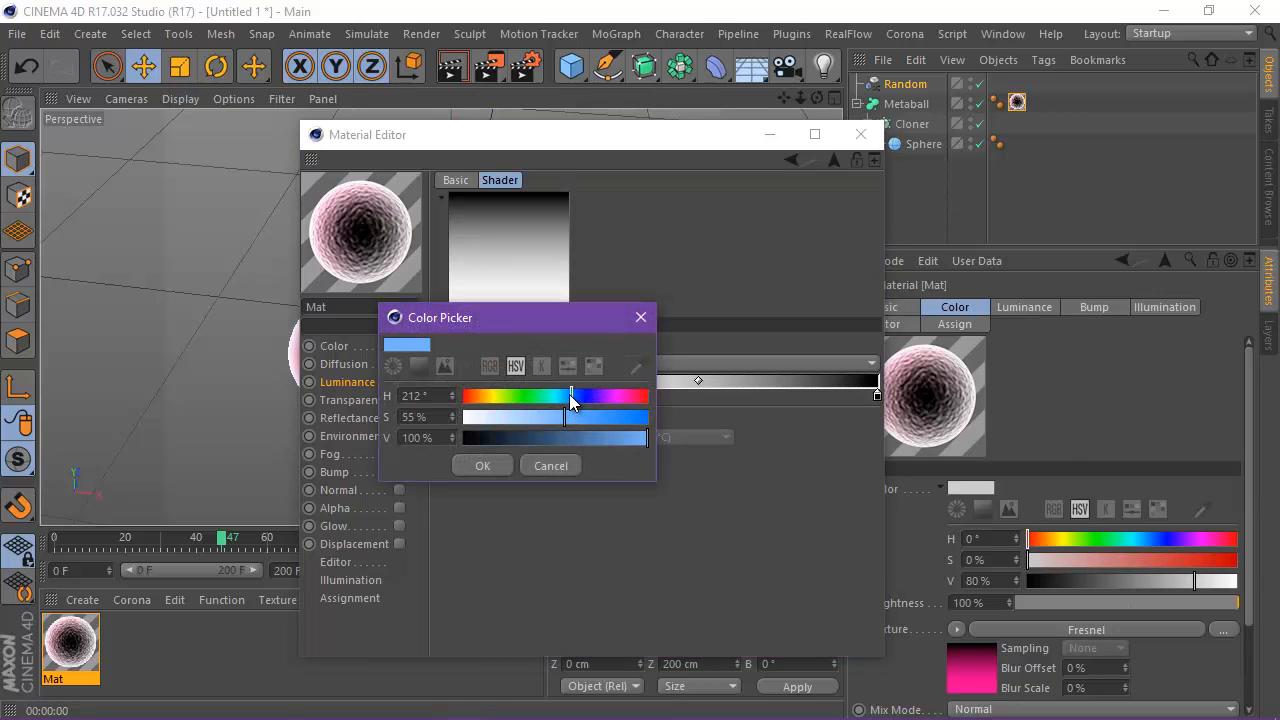
{"action": "left_click_drag", "start_coordinate": [569, 394], "coordinate": [638, 421]}
{"action": "left_click", "coordinate": [641, 438]}
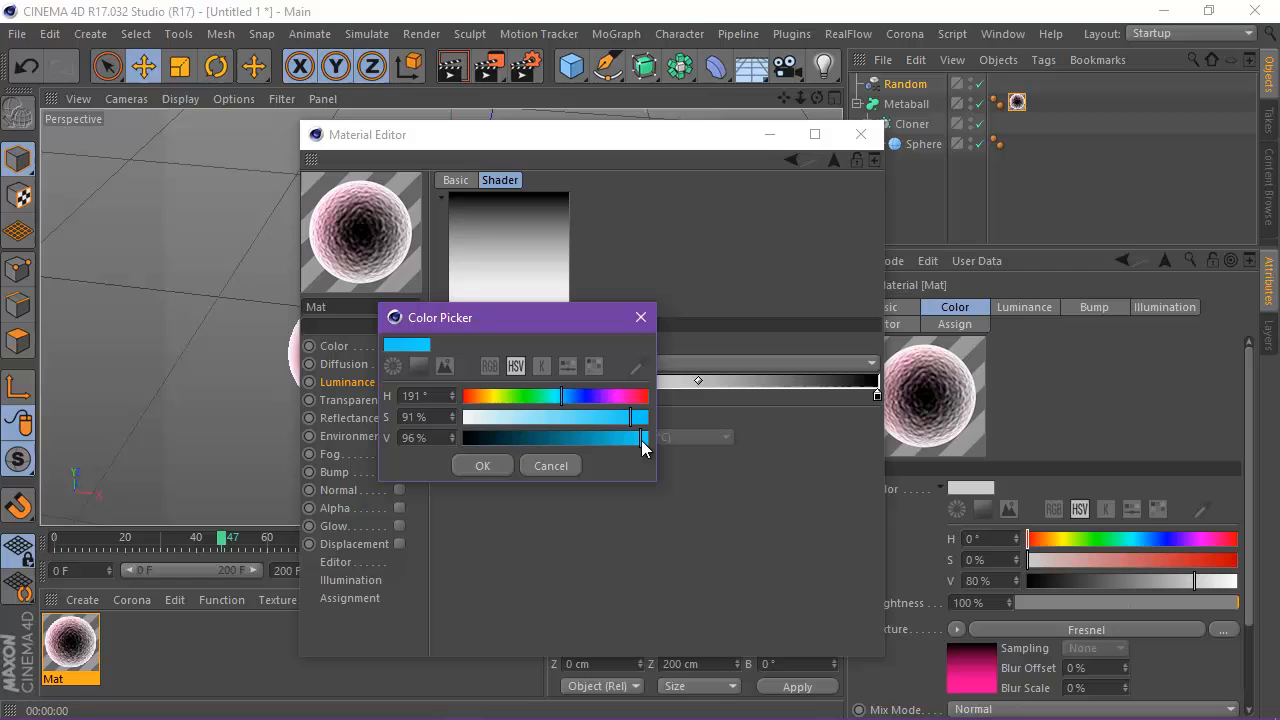
{"action": "left_click", "coordinate": [484, 464]}
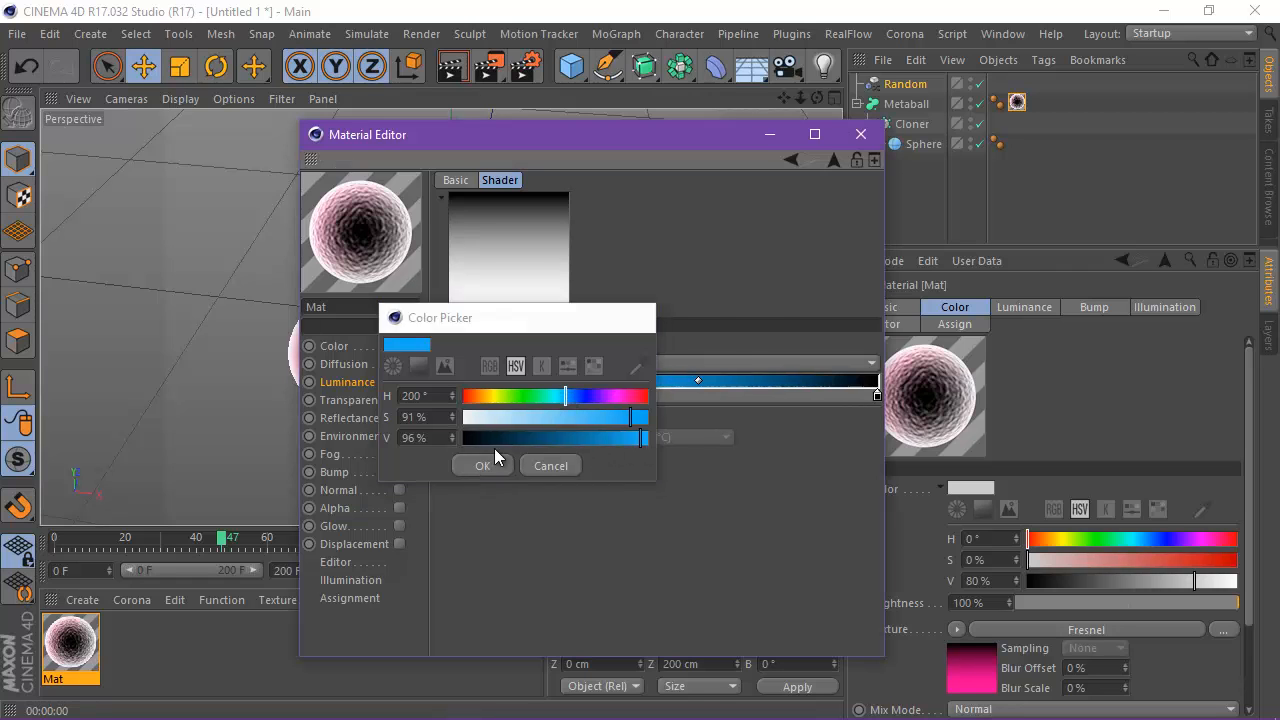
{"action": "left_click", "coordinate": [860, 134]}
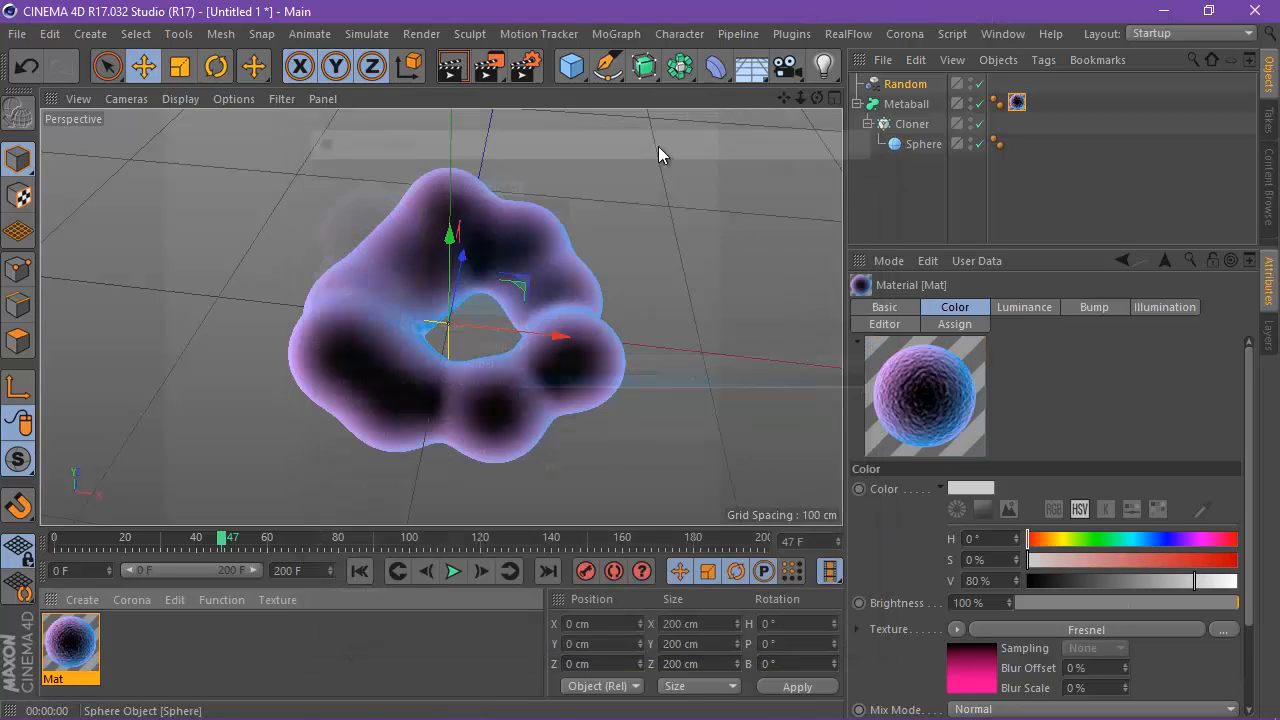
{"action": "left_click", "coordinate": [451, 70]}
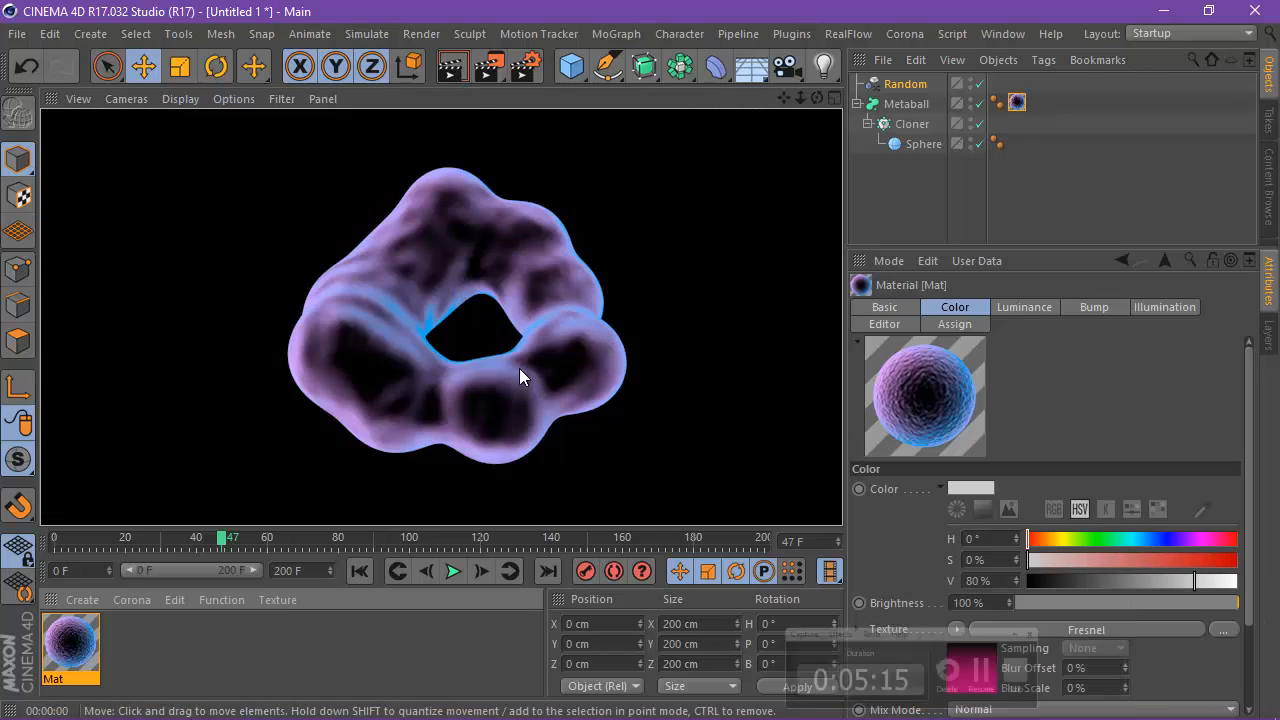
Enable the material's Glow channel and render the view.
{"action": "double_click", "coordinate": [96, 638]}
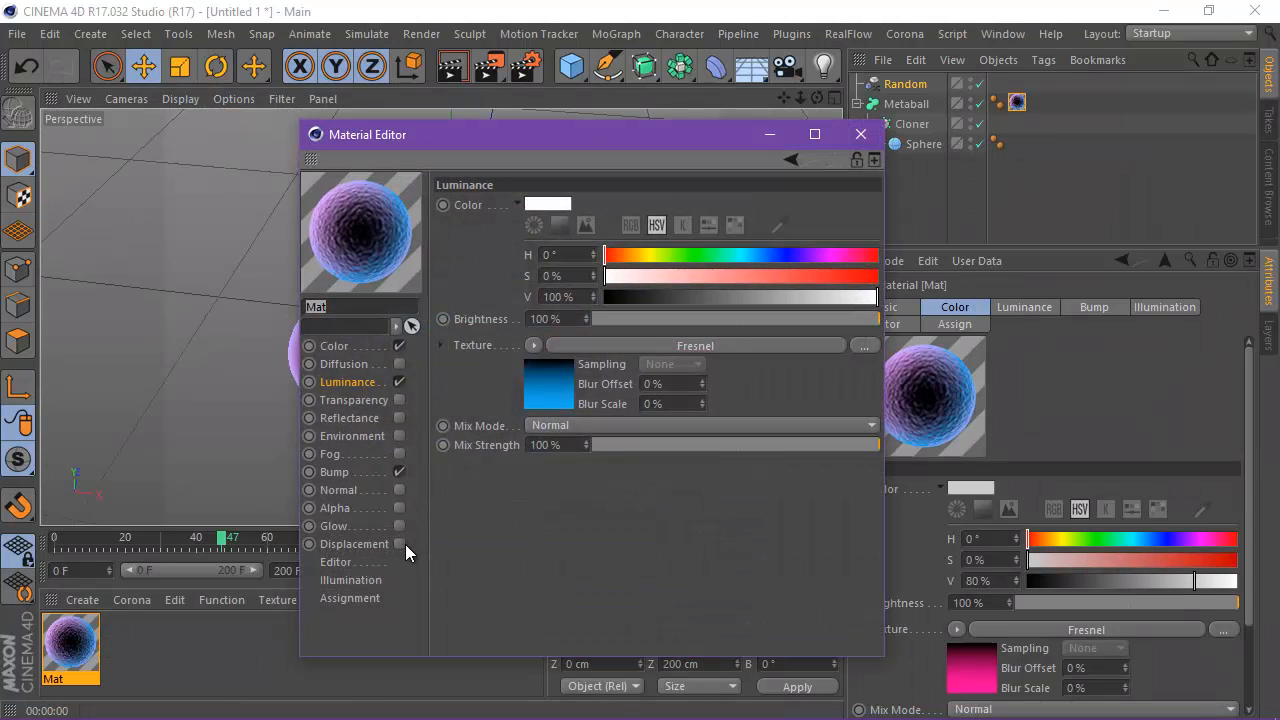
{"action": "left_click", "coordinate": [400, 525]}
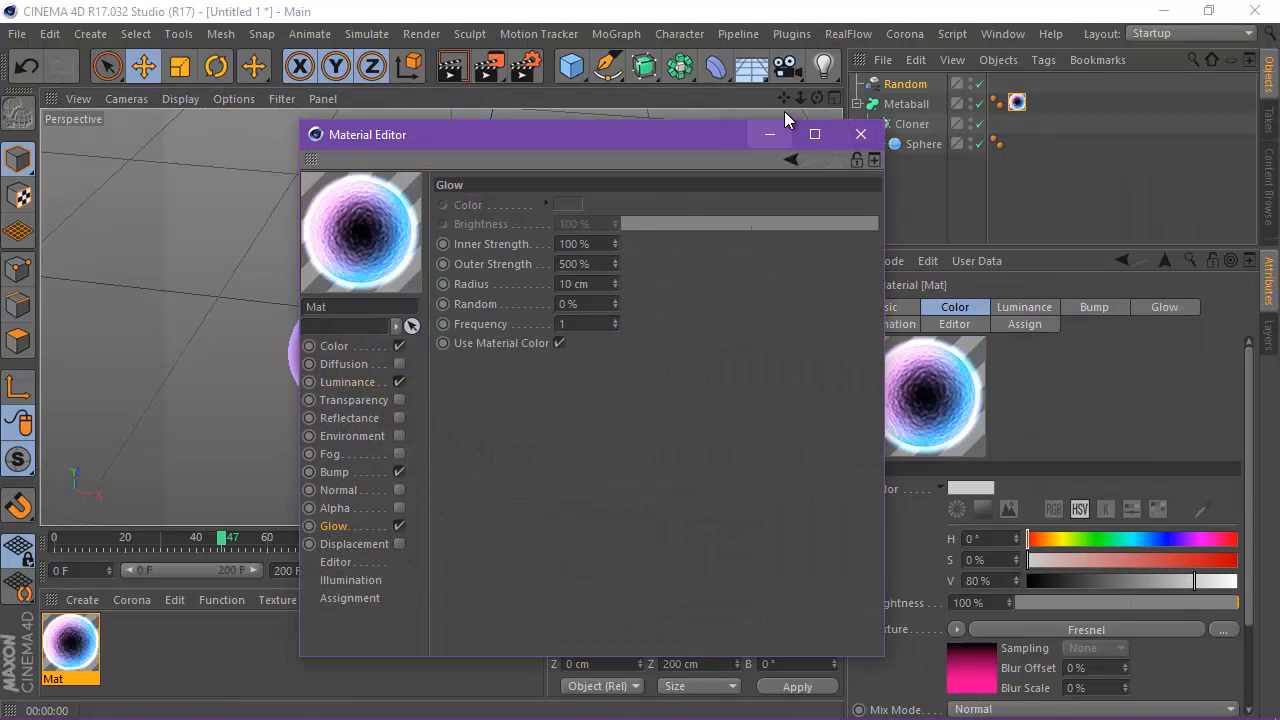
{"action": "left_click", "coordinate": [860, 133]}
{"action": "left_click", "coordinate": [459, 77]}
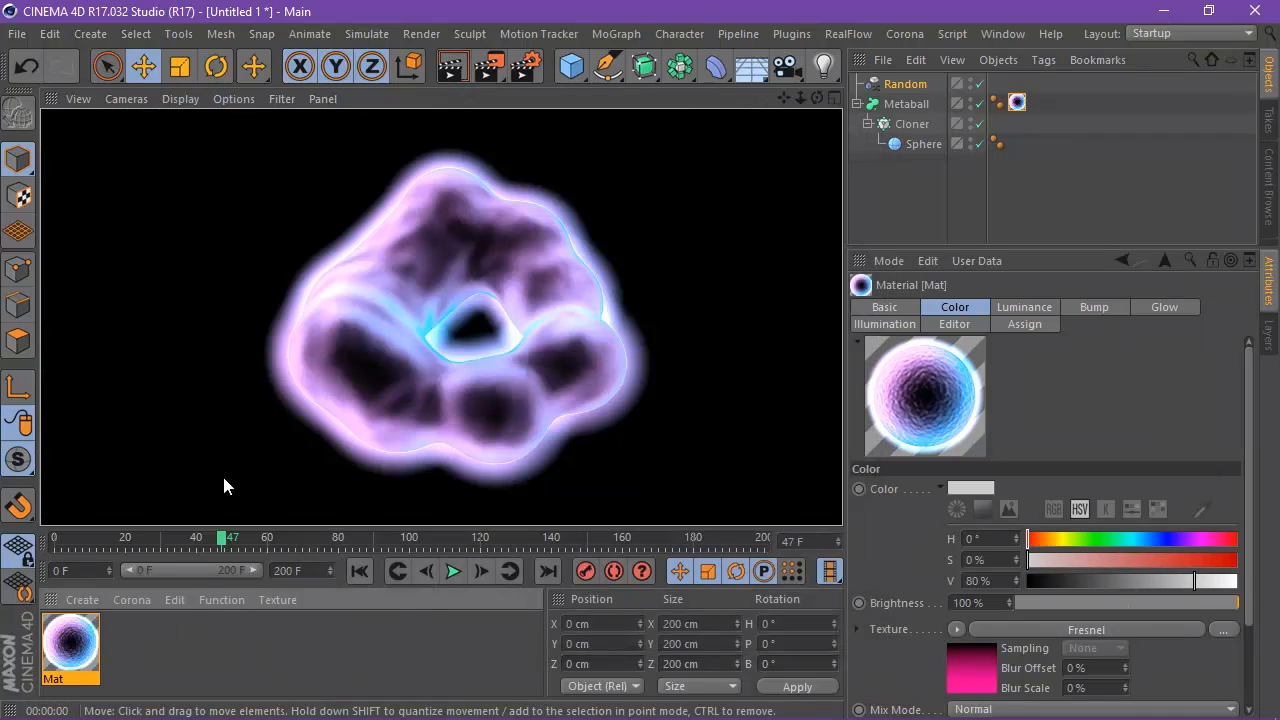
Set the glow's outer strength to 100% and render the view.
{"action": "double_click", "coordinate": [90, 634]}
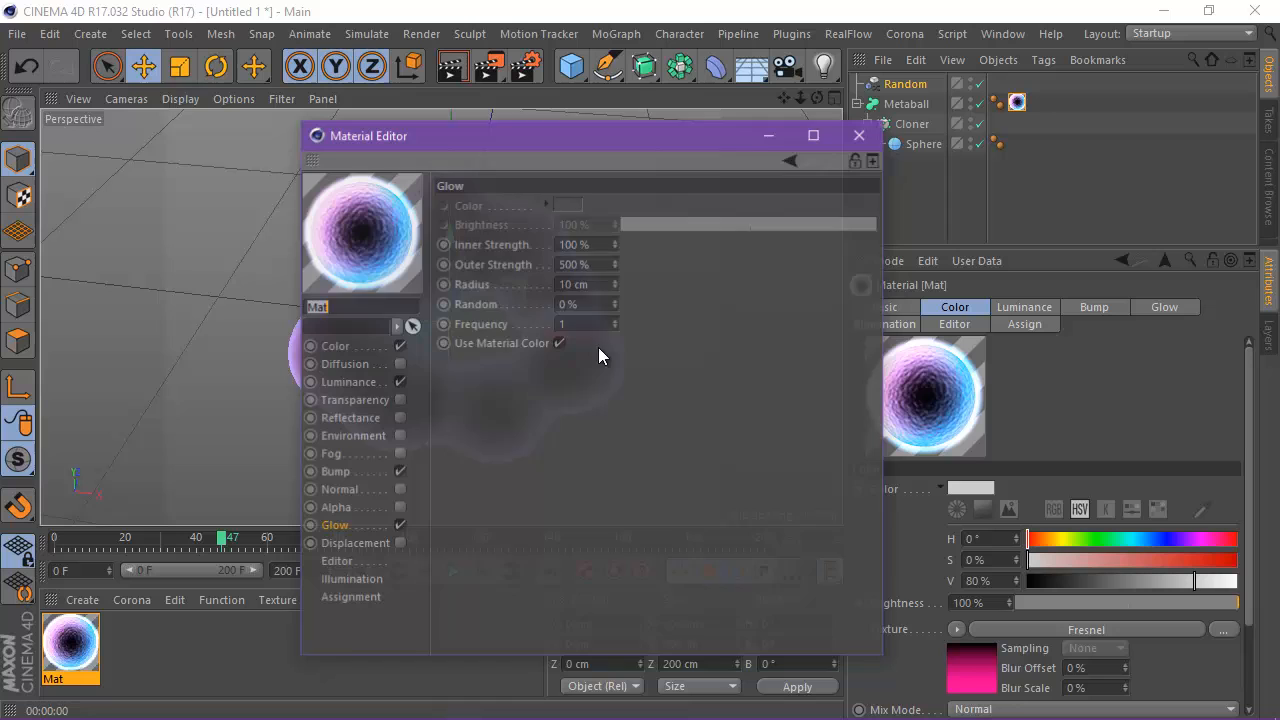
{"action": "left_click", "coordinate": [575, 264]}
{"action": "type", "text": "100"}
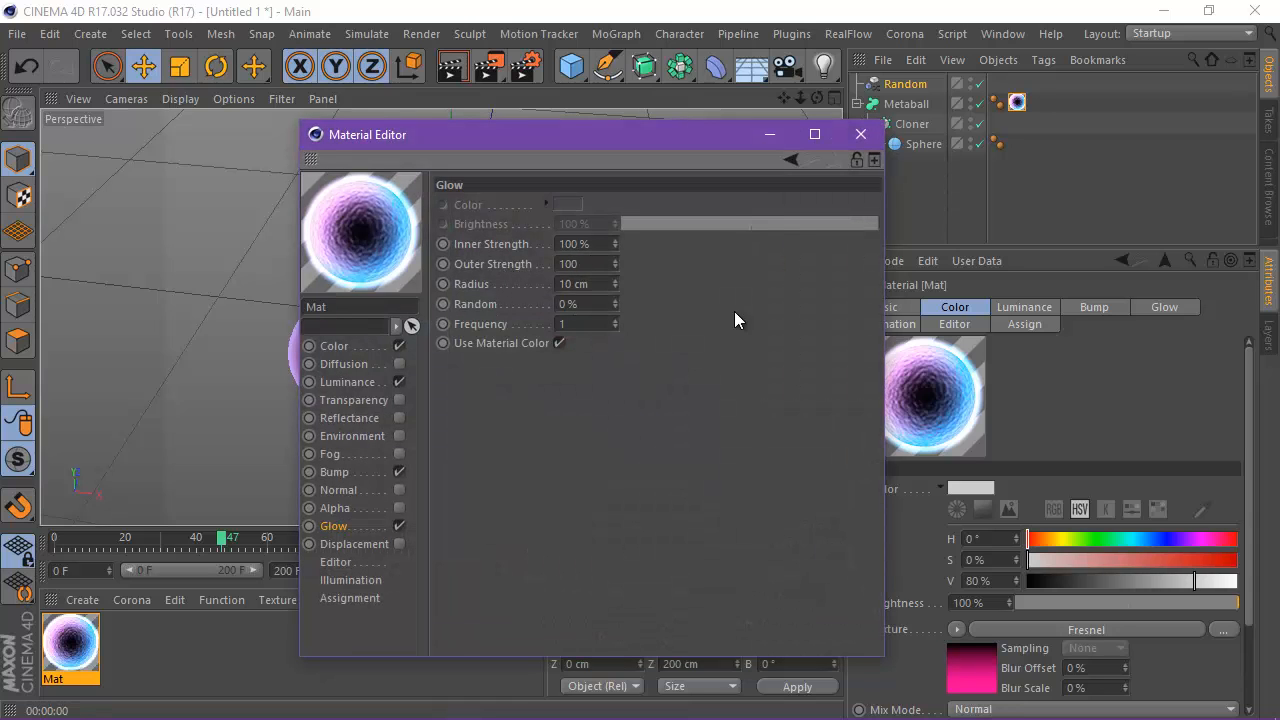
{"action": "key", "text": "Return"}
{"action": "left_click", "coordinate": [860, 134]}
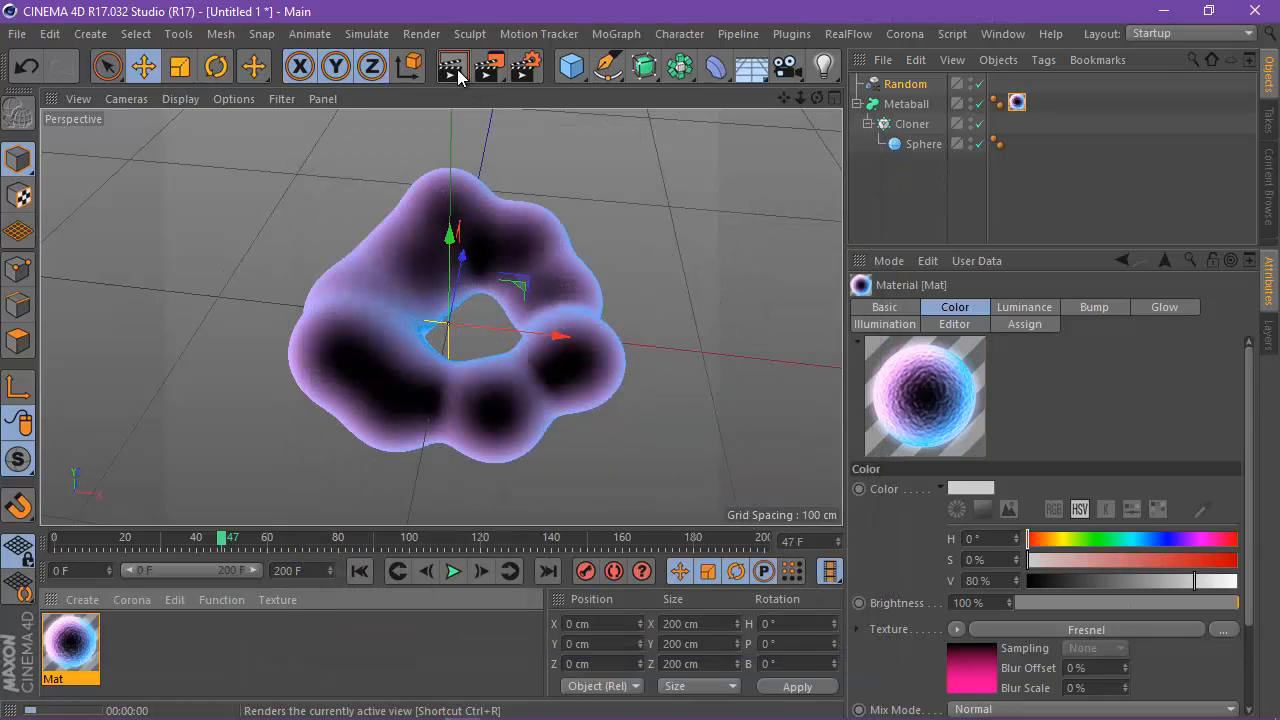
{"action": "left_click", "coordinate": [456, 72]}
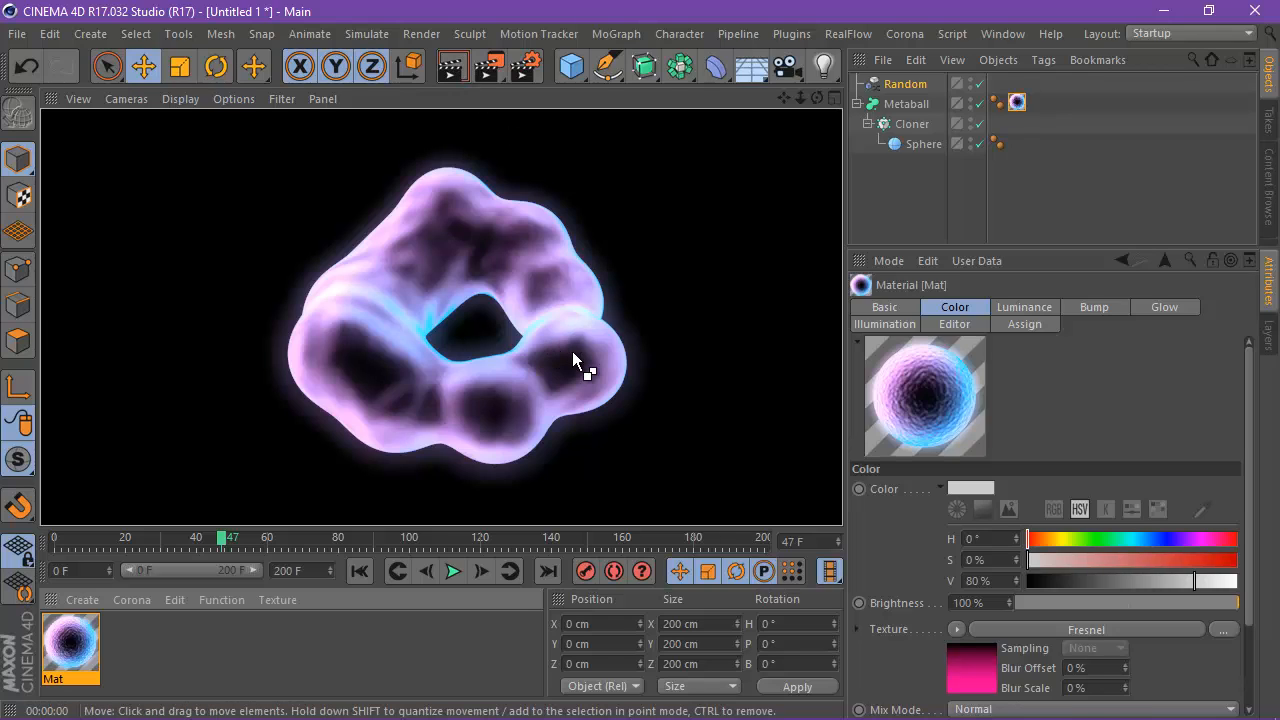
Replay the animation from the start, stop it at frame 19, and render the glowing metaball.
{"action": "left_click", "coordinate": [368, 570]}
{"action": "left_click", "coordinate": [427, 570]}
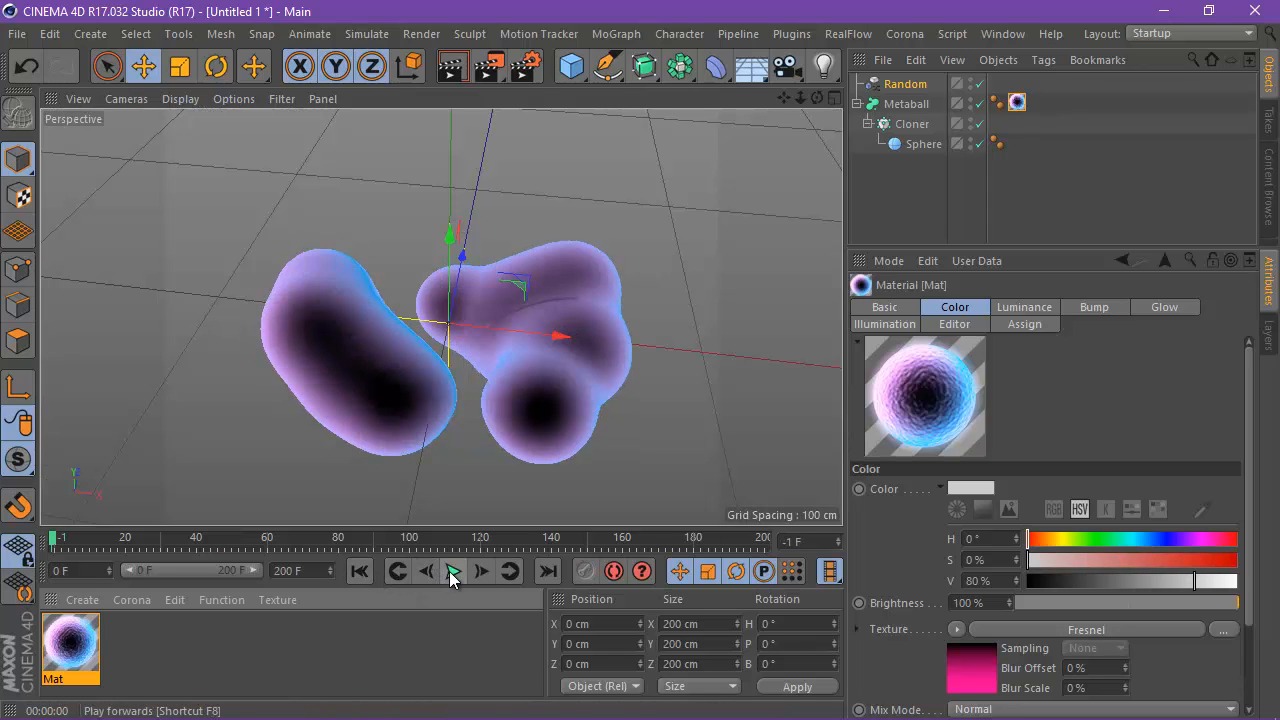
{"action": "left_click", "coordinate": [451, 571]}
{"action": "left_click", "coordinate": [455, 571]}
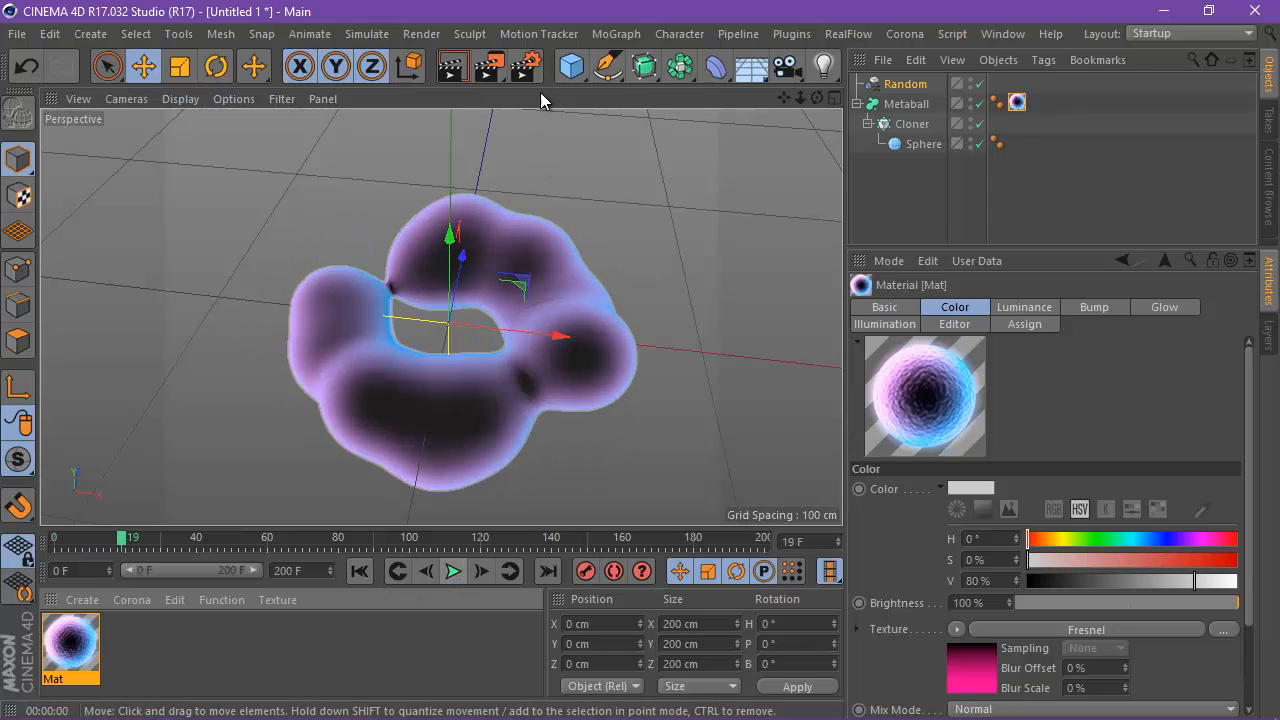
{"action": "left_click", "coordinate": [451, 66]}
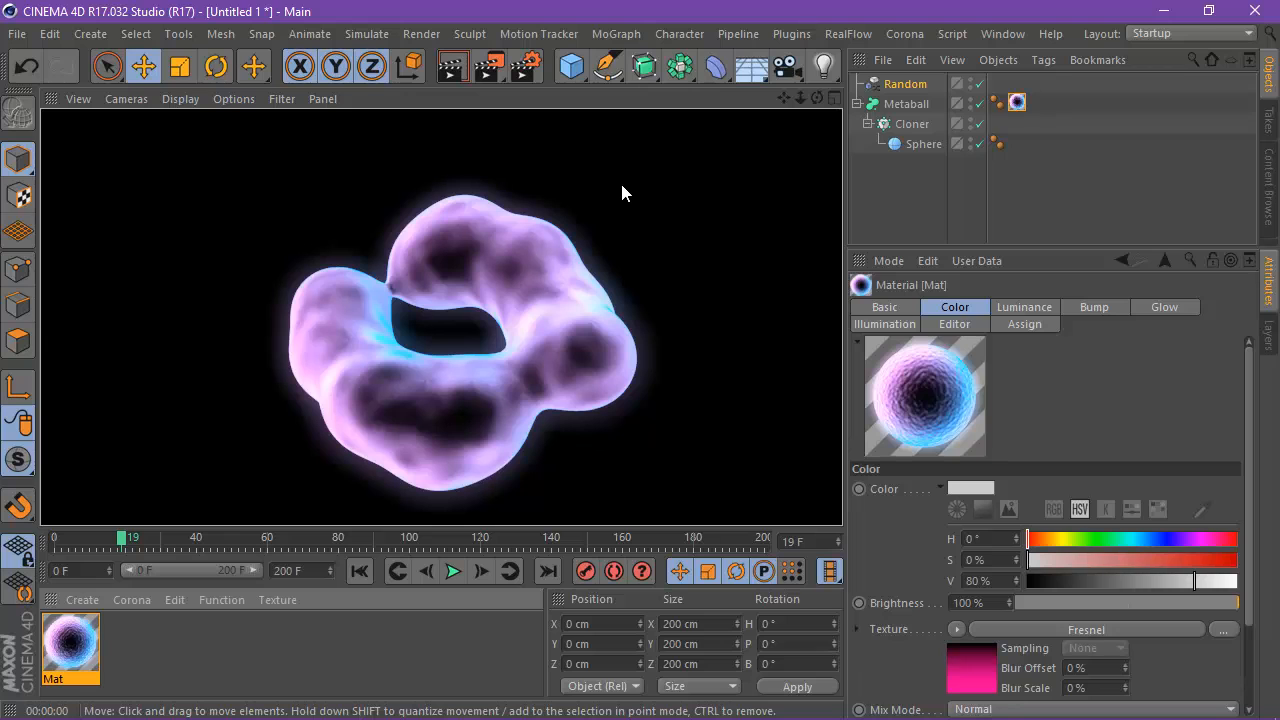
Set the glow radius to 50 cm and render the view.
{"action": "double_click", "coordinate": [66, 643]}
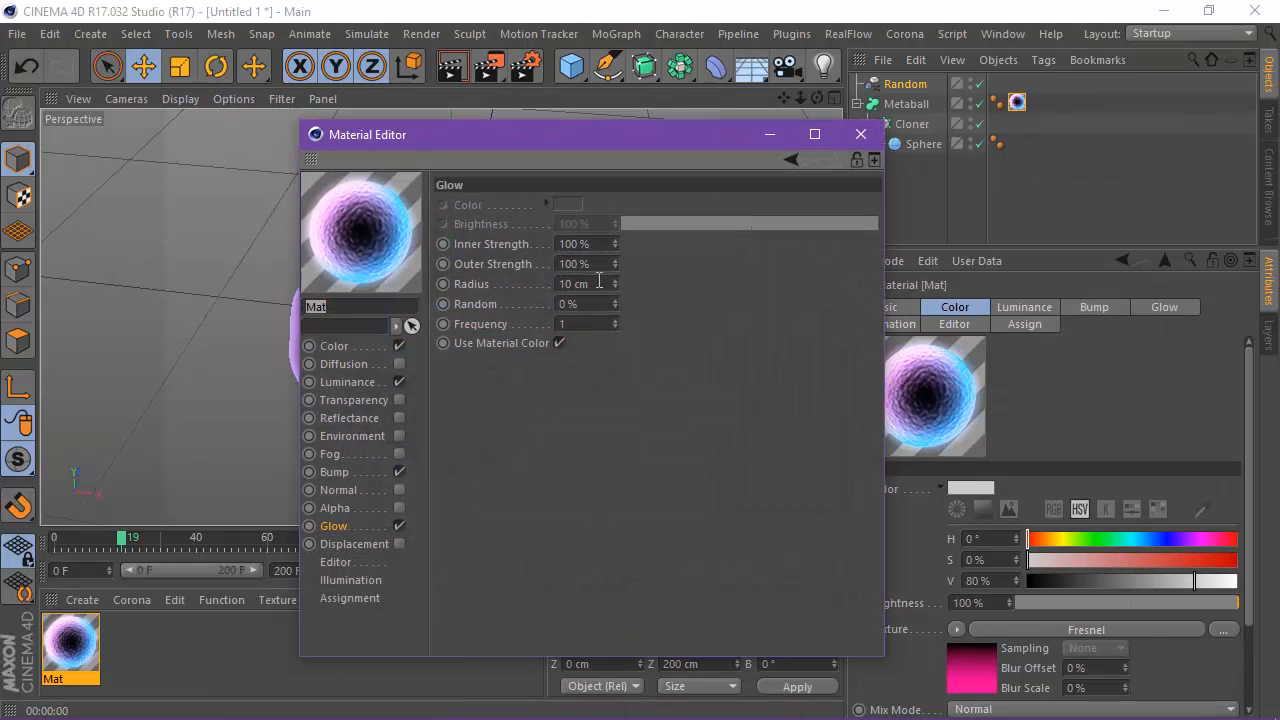
{"action": "left_click", "coordinate": [594, 283]}
{"action": "type", "text": "50"}
{"action": "left_click", "coordinate": [855, 135]}
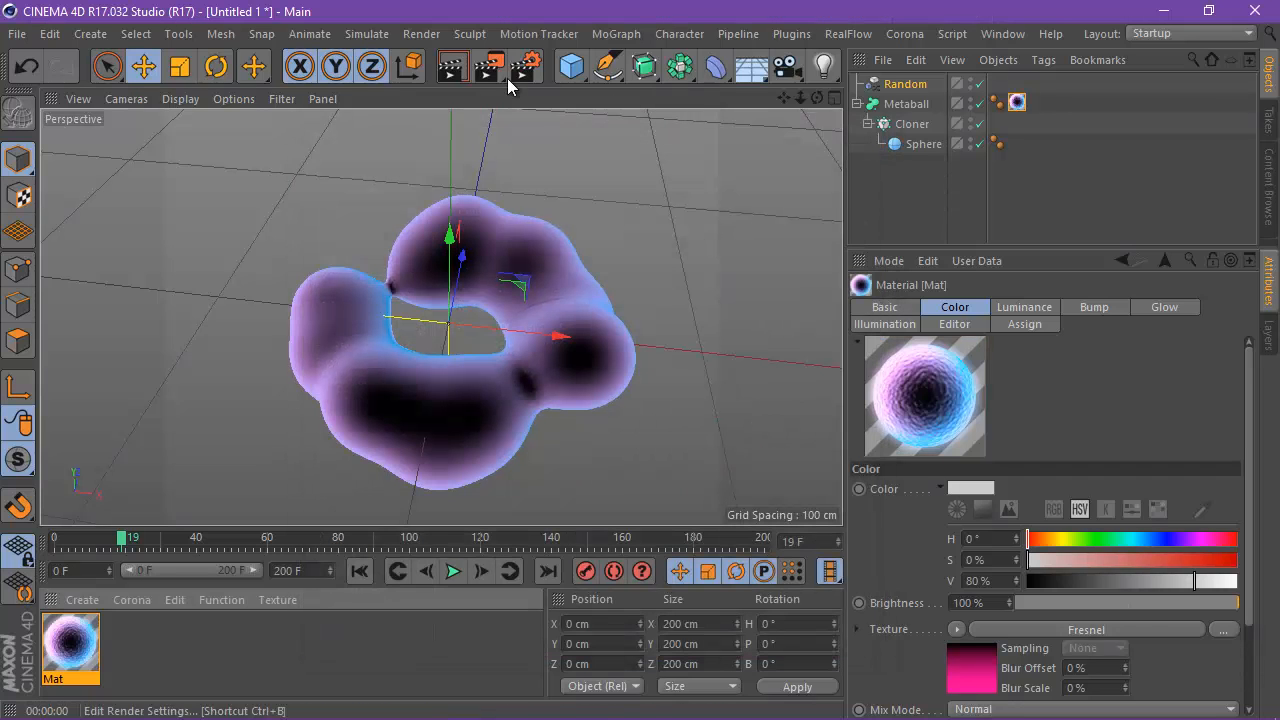
{"action": "left_click", "coordinate": [455, 68]}
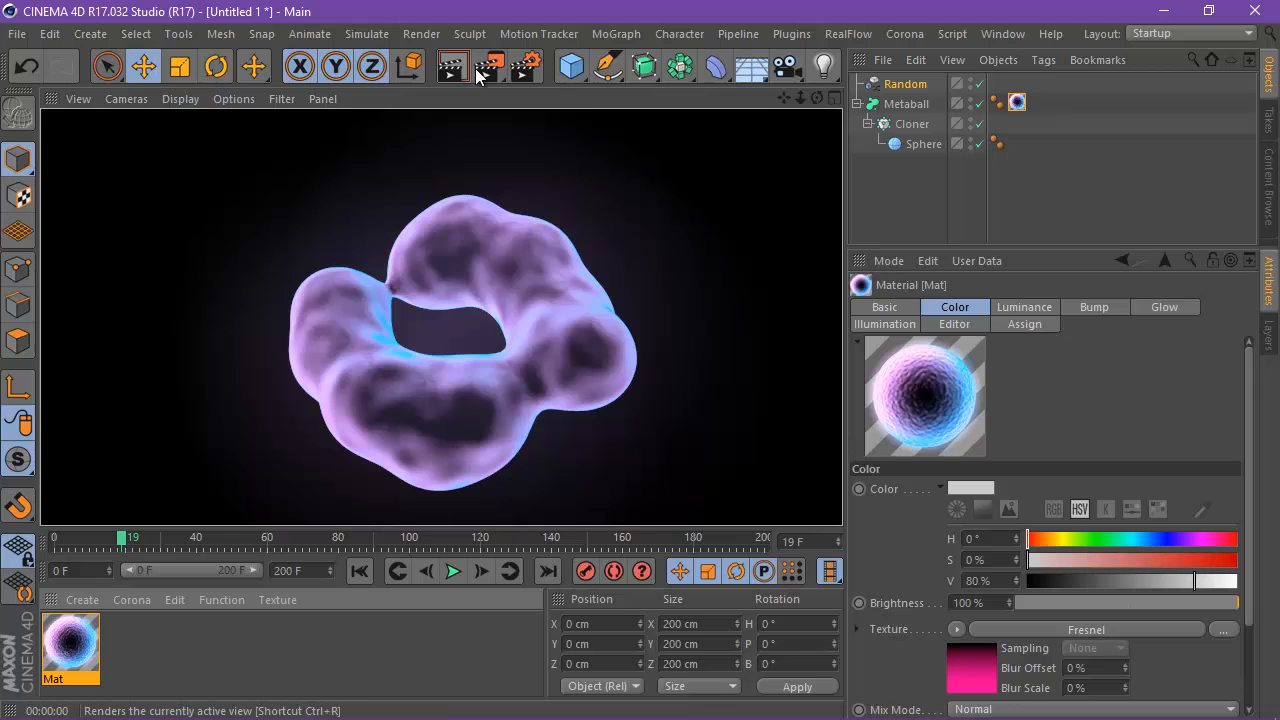
Set both the inner and outer glow strength to 200%.
{"action": "double_click", "coordinate": [70, 645]}
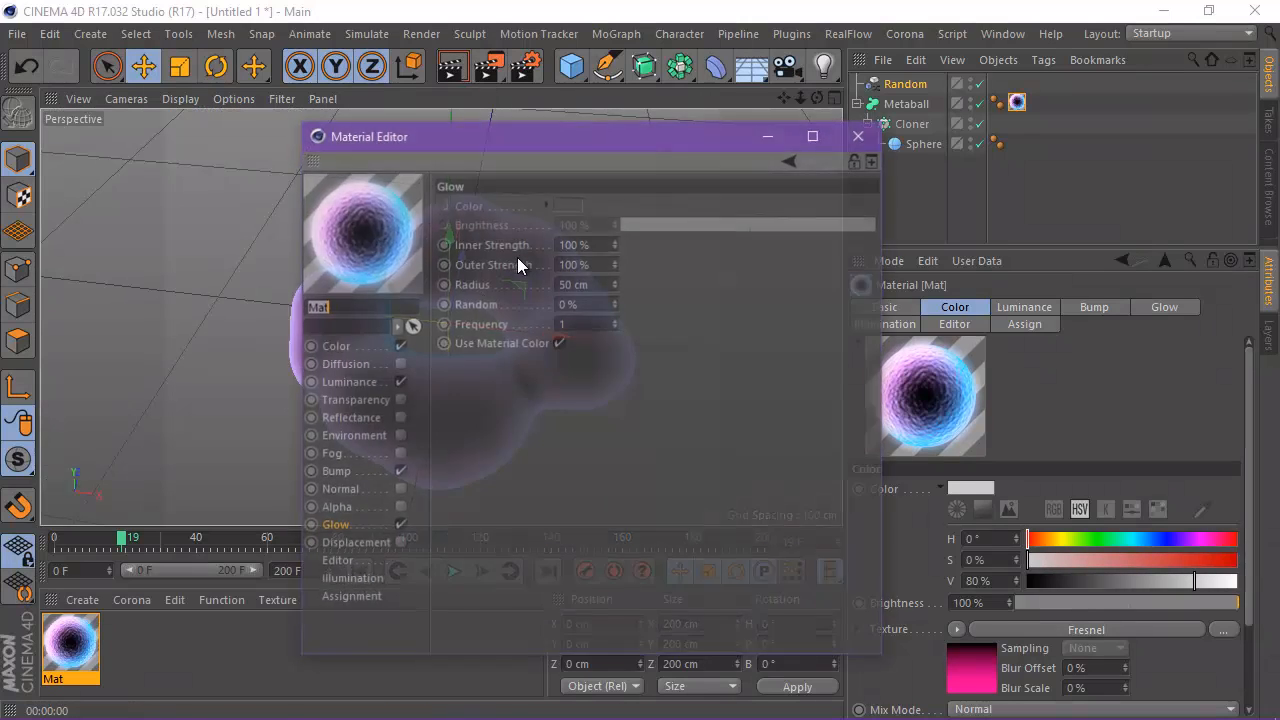
{"action": "double_click", "coordinate": [575, 244]}
{"action": "type", "text": "200"}
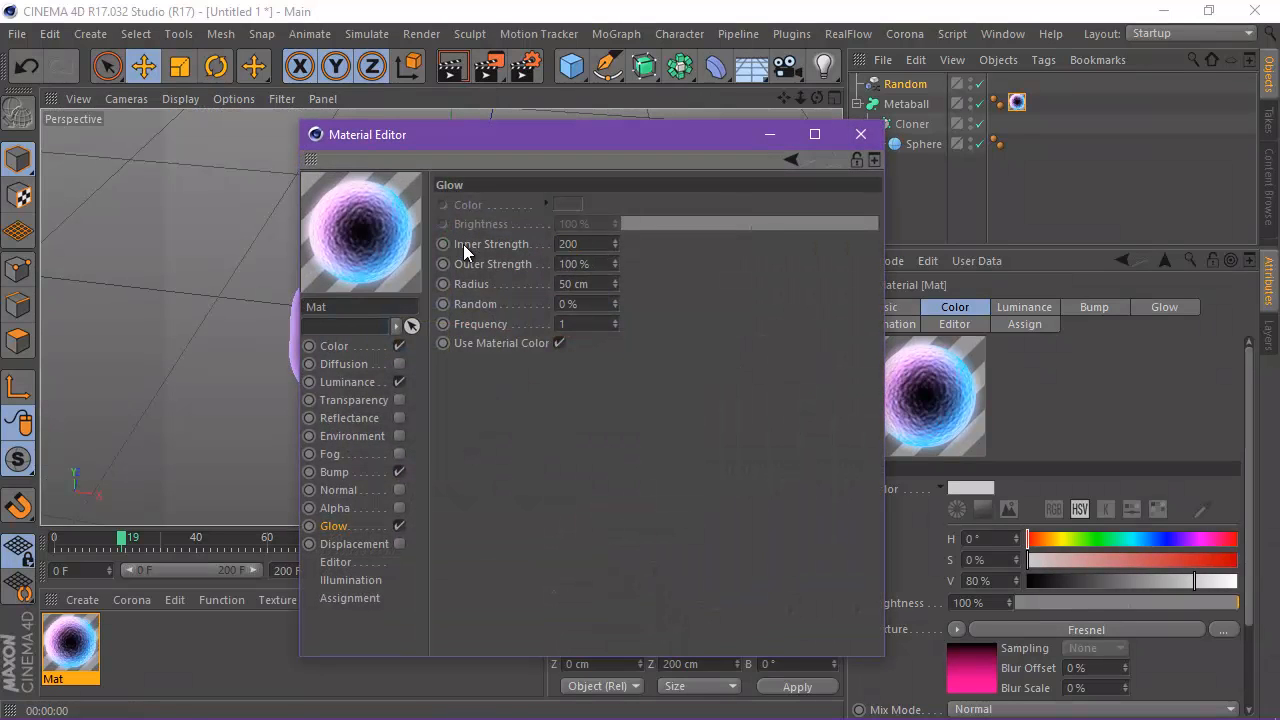
{"action": "key", "text": "Tab"}
{"action": "type", "text": "200"}
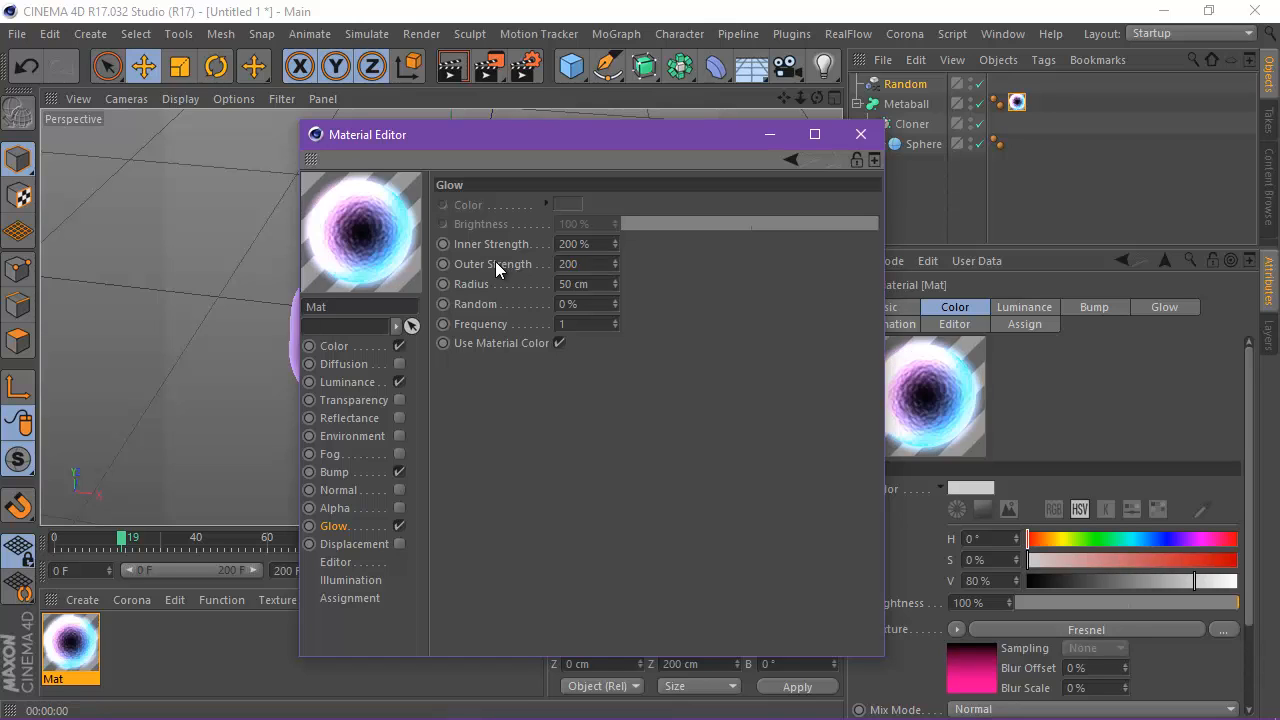
{"action": "key", "text": "Return"}
Turn off Use Material Color for the glow, set its color to orange (H 37°, S 98%, V 100%), and render the view.
{"action": "left_click", "coordinate": [559, 343]}
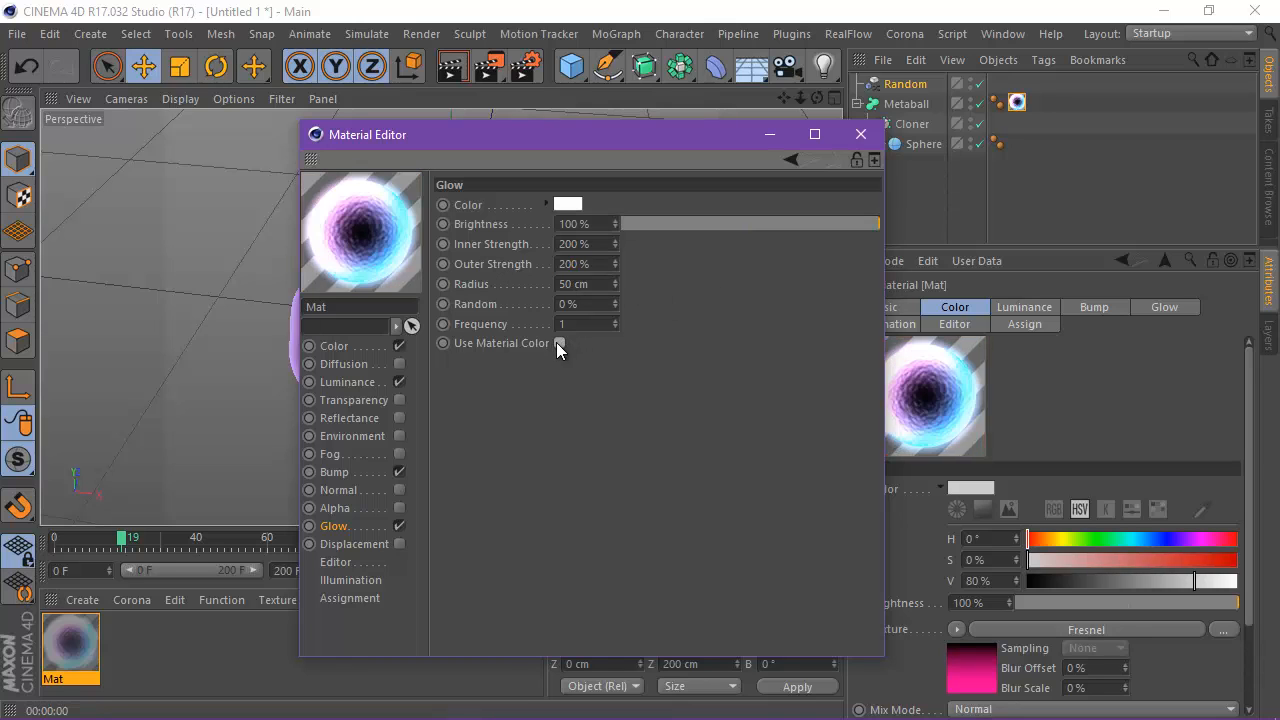
{"action": "left_click", "coordinate": [556, 204]}
{"action": "left_click_drag", "start_coordinate": [552, 198], "coordinate": [687, 222]}
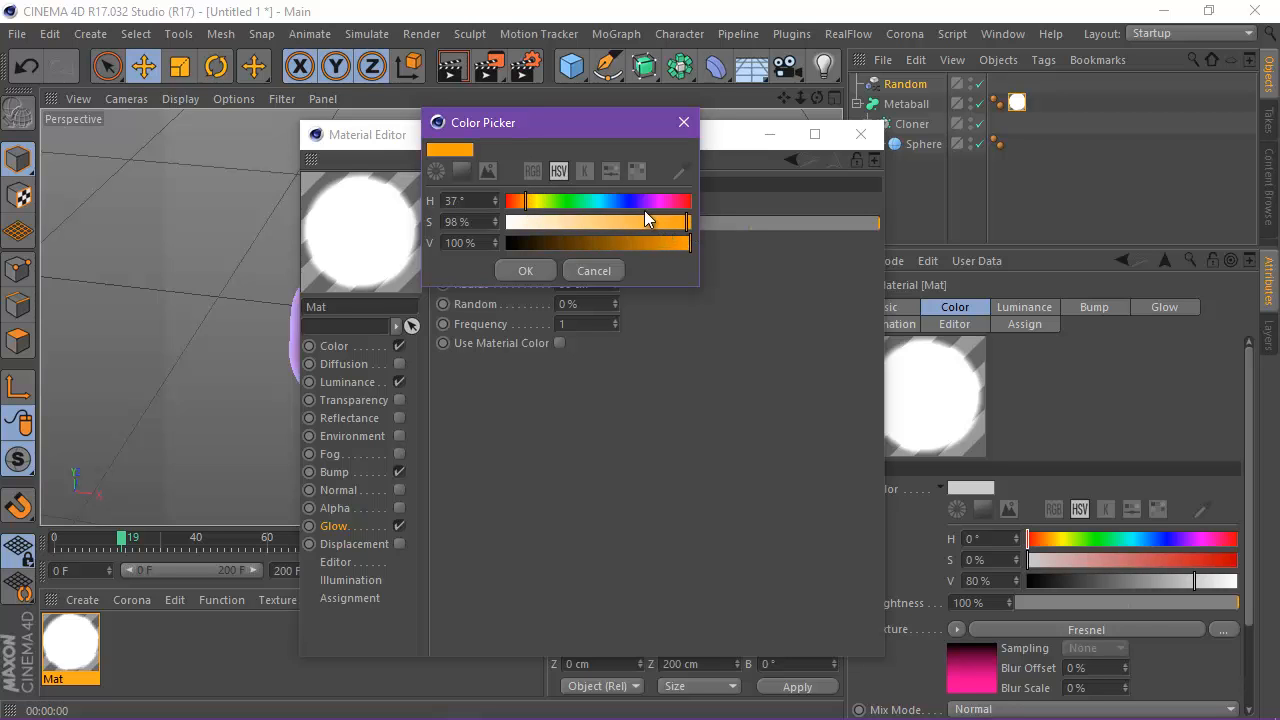
{"action": "left_click", "coordinate": [537, 276]}
{"action": "left_click", "coordinate": [858, 134]}
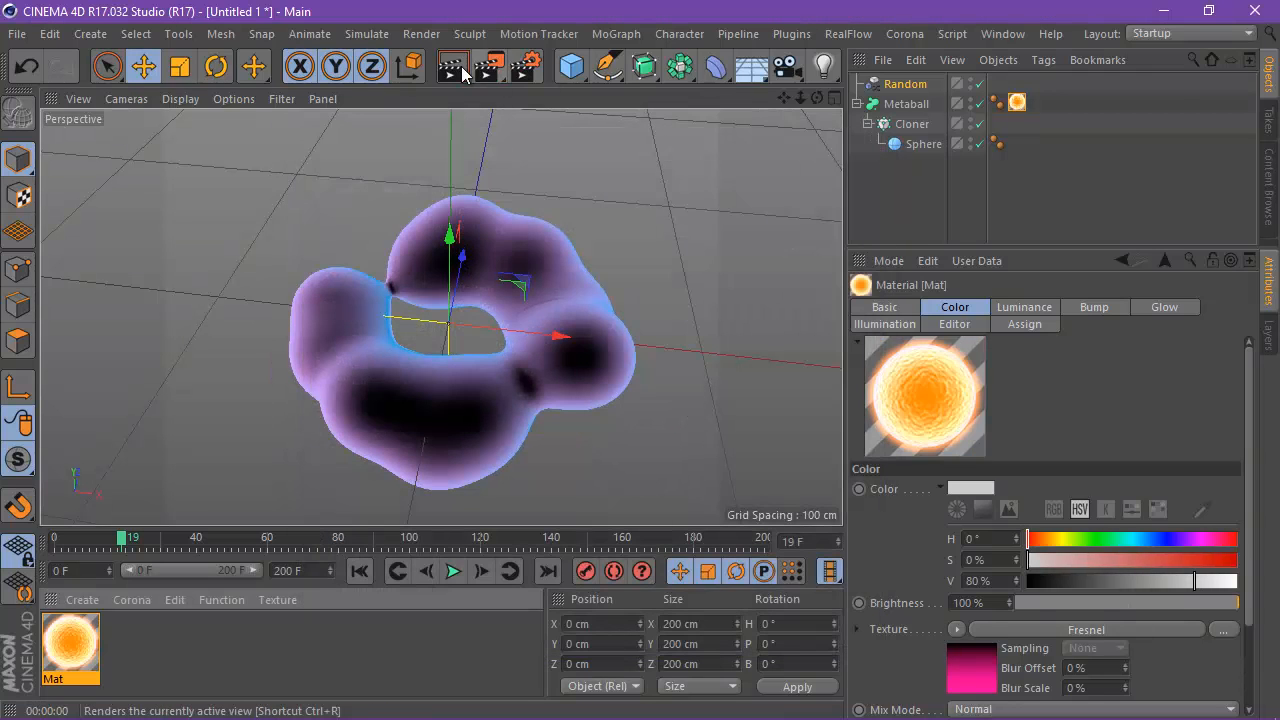
{"action": "left_click", "coordinate": [461, 66]}
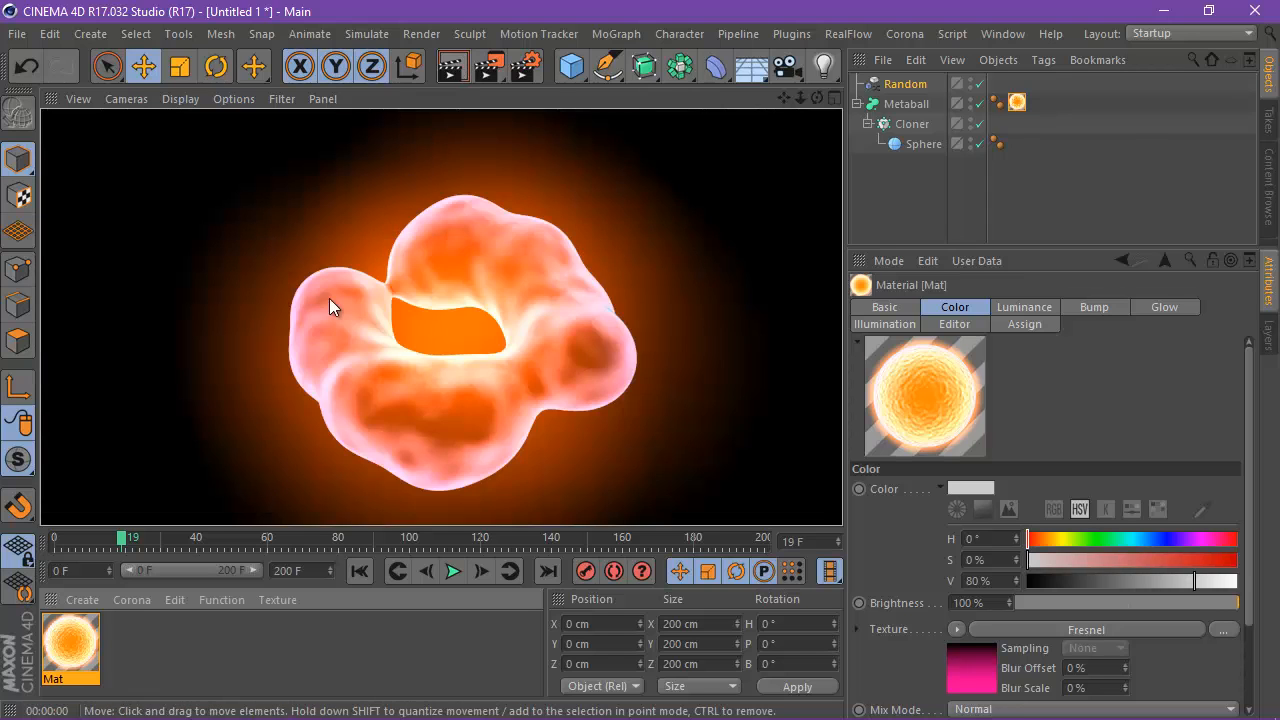
Turn Use Material Color back on for the glow and render the view.
{"action": "double_click", "coordinate": [70, 650]}
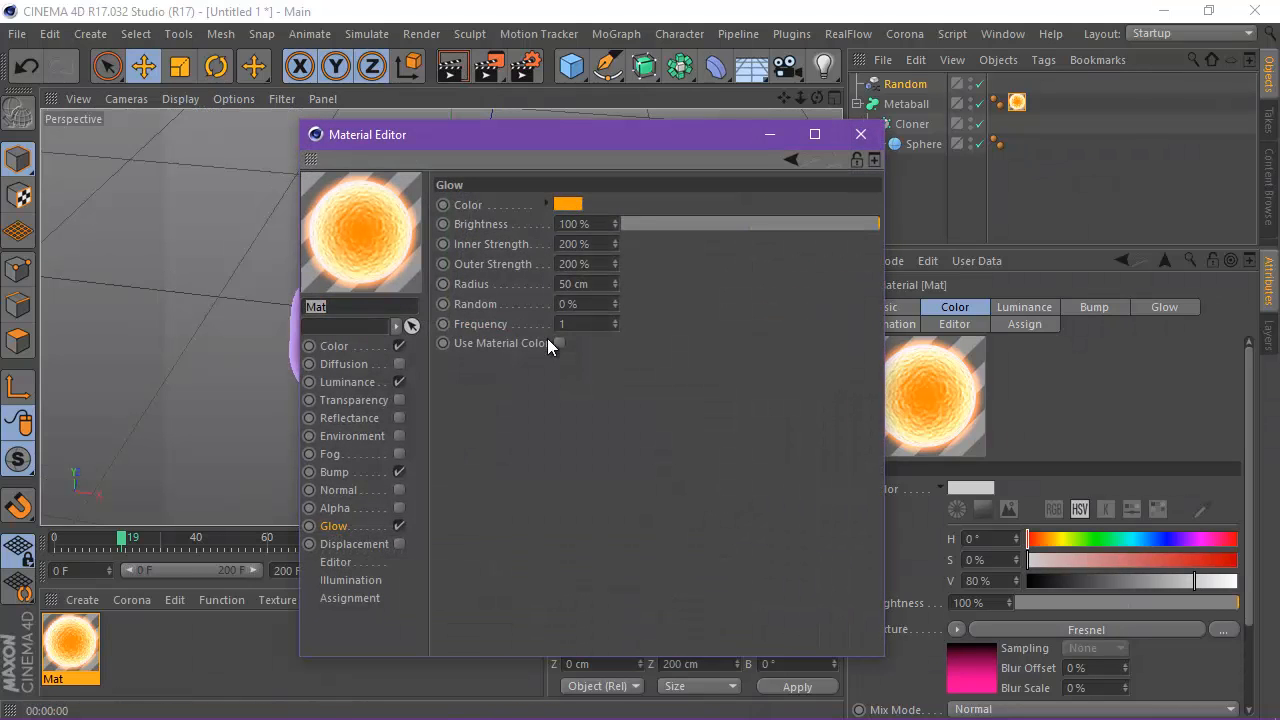
{"action": "left_click", "coordinate": [559, 343]}
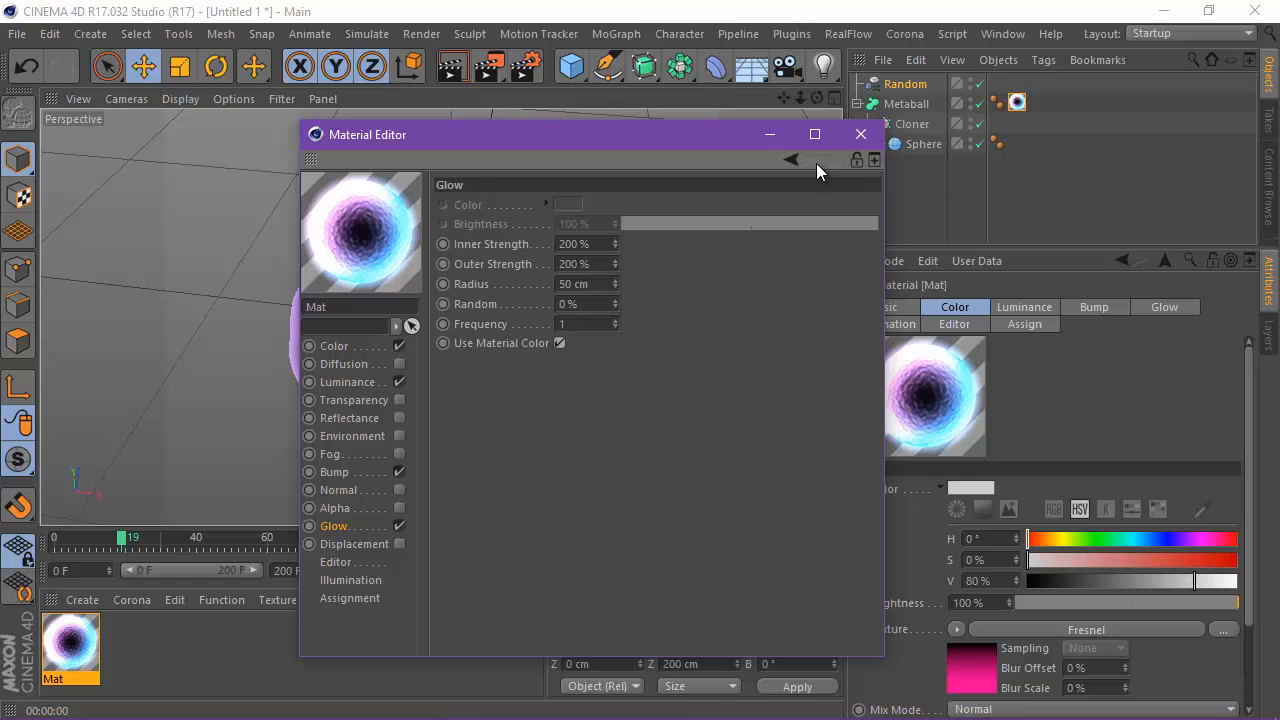
{"action": "left_click", "coordinate": [852, 142]}
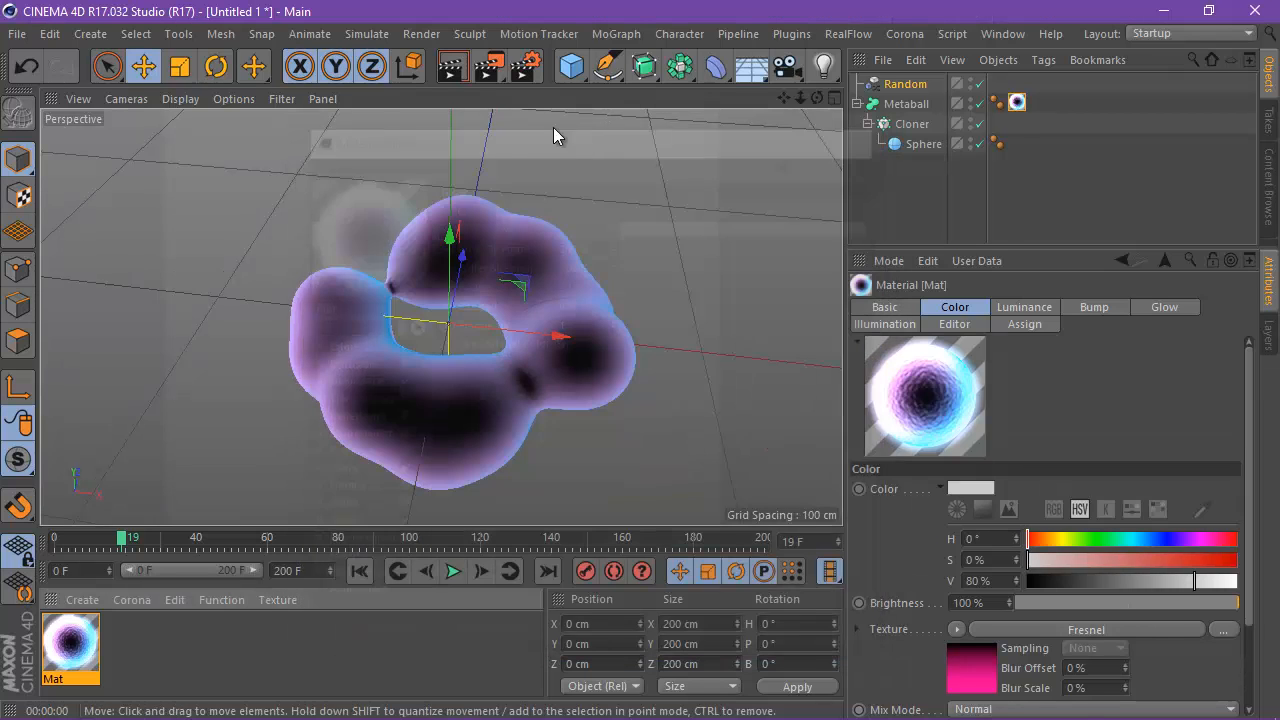
{"action": "left_click", "coordinate": [456, 70]}
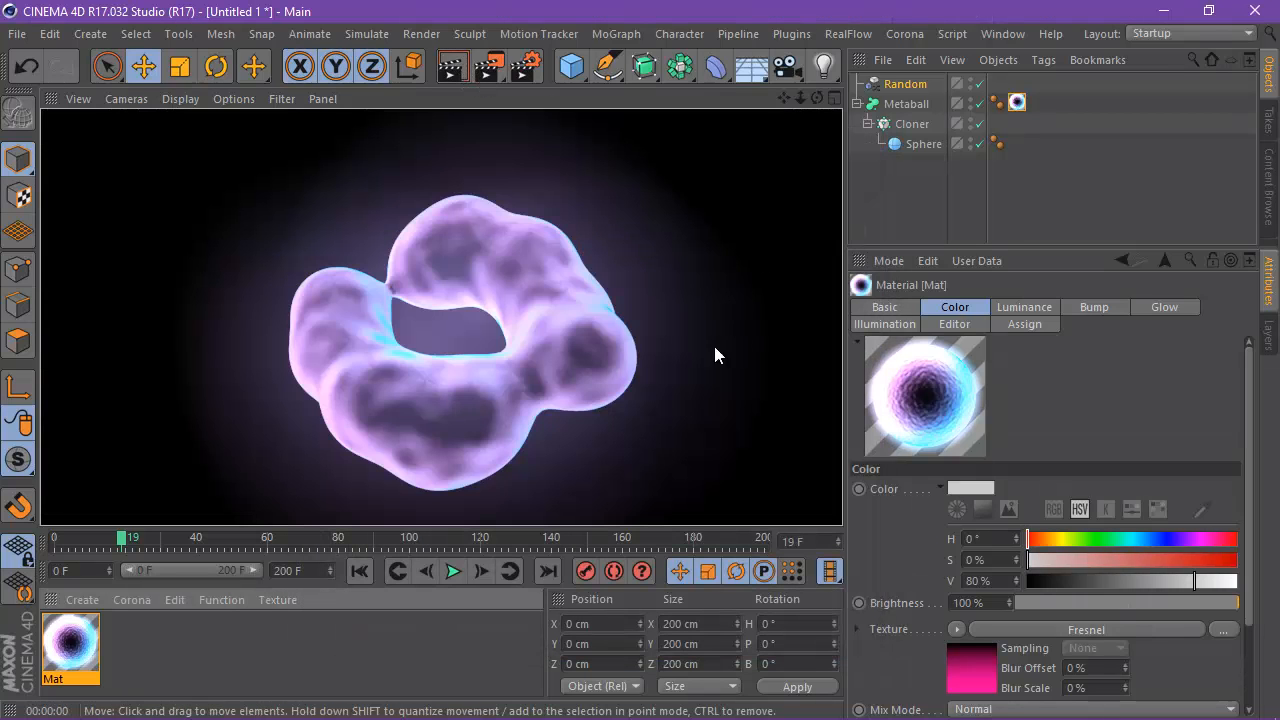
Set the render output to the HDV/HDTV 720 29.97 preset with the frame range covering All Frames.
{"action": "left_click", "coordinate": [620, 298]}
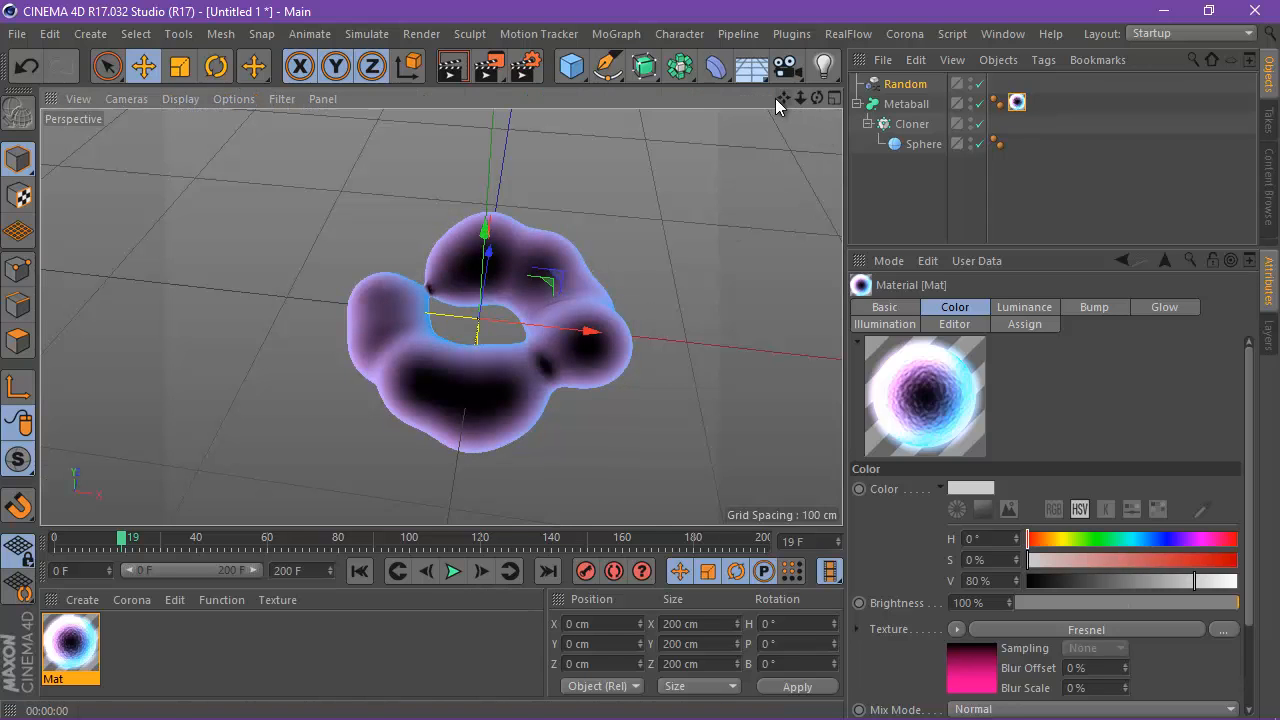
{"action": "left_click_drag", "start_coordinate": [786, 98], "coordinate": [639, 360]}
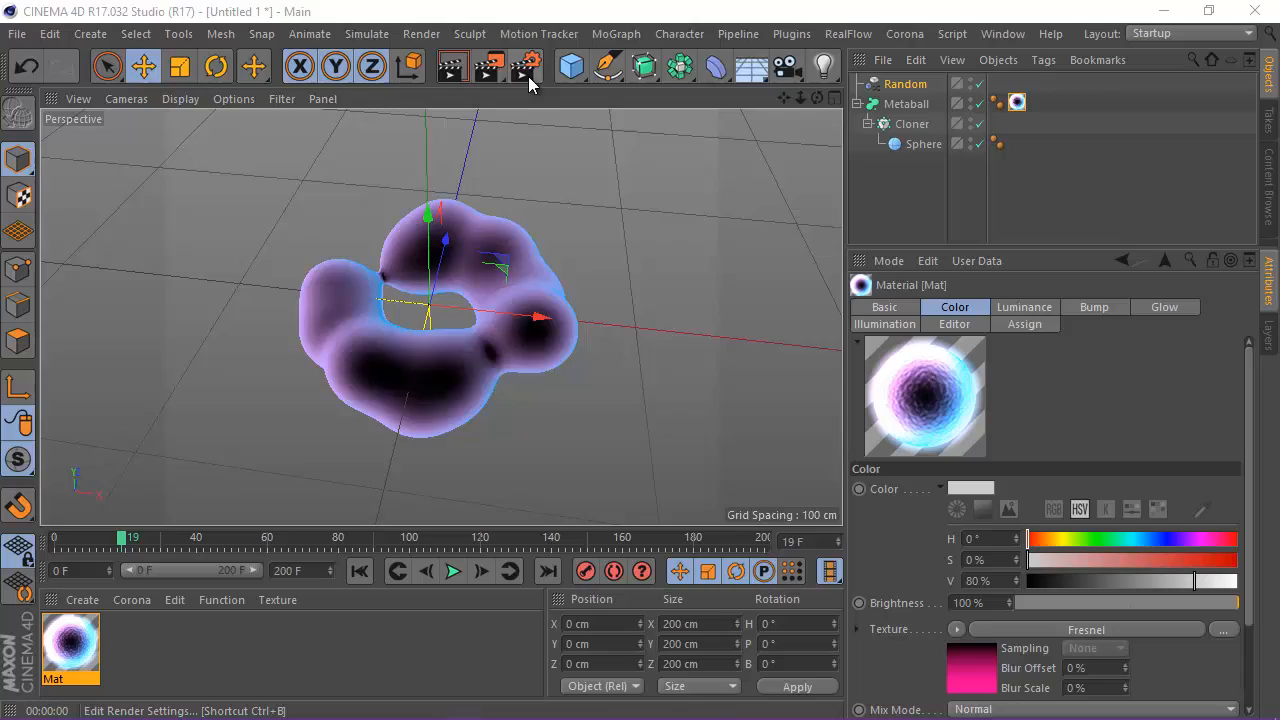
{"action": "left_click", "coordinate": [524, 70]}
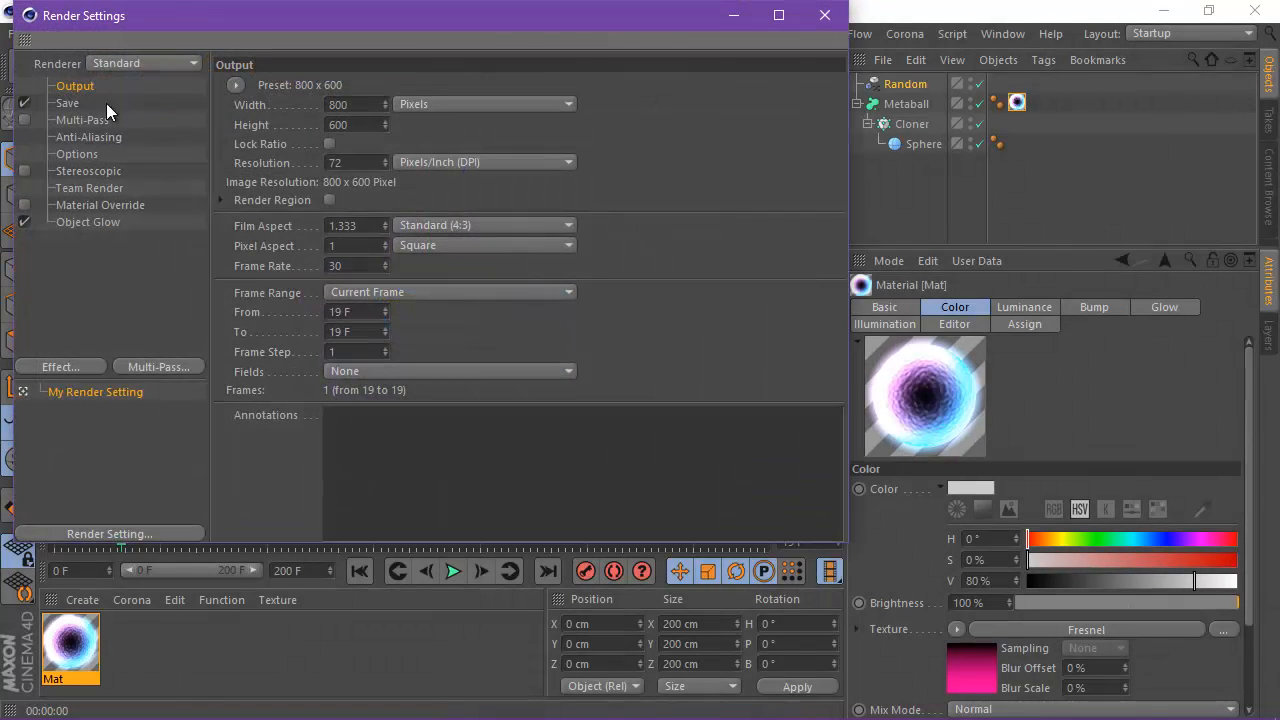
{"action": "left_click", "coordinate": [238, 85]}
{"action": "mouse_move", "coordinate": [330, 146]}
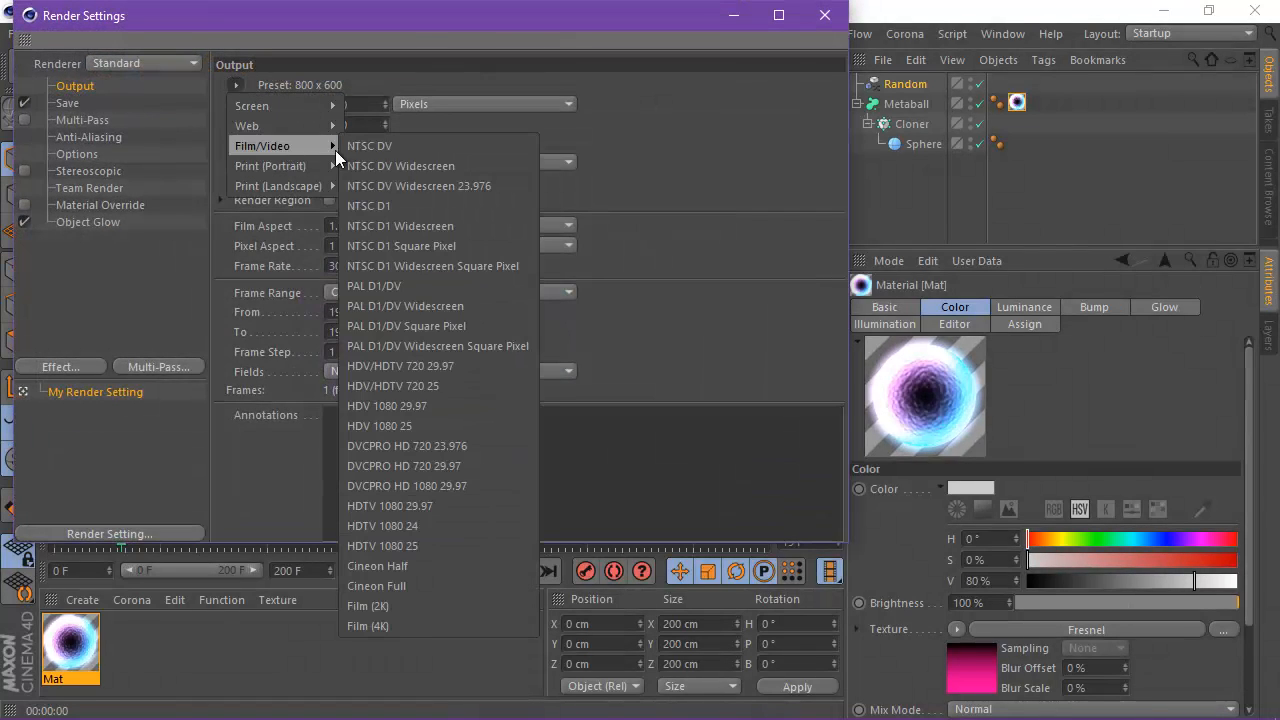
{"action": "left_click", "coordinate": [458, 366]}
{"action": "left_click", "coordinate": [388, 293]}
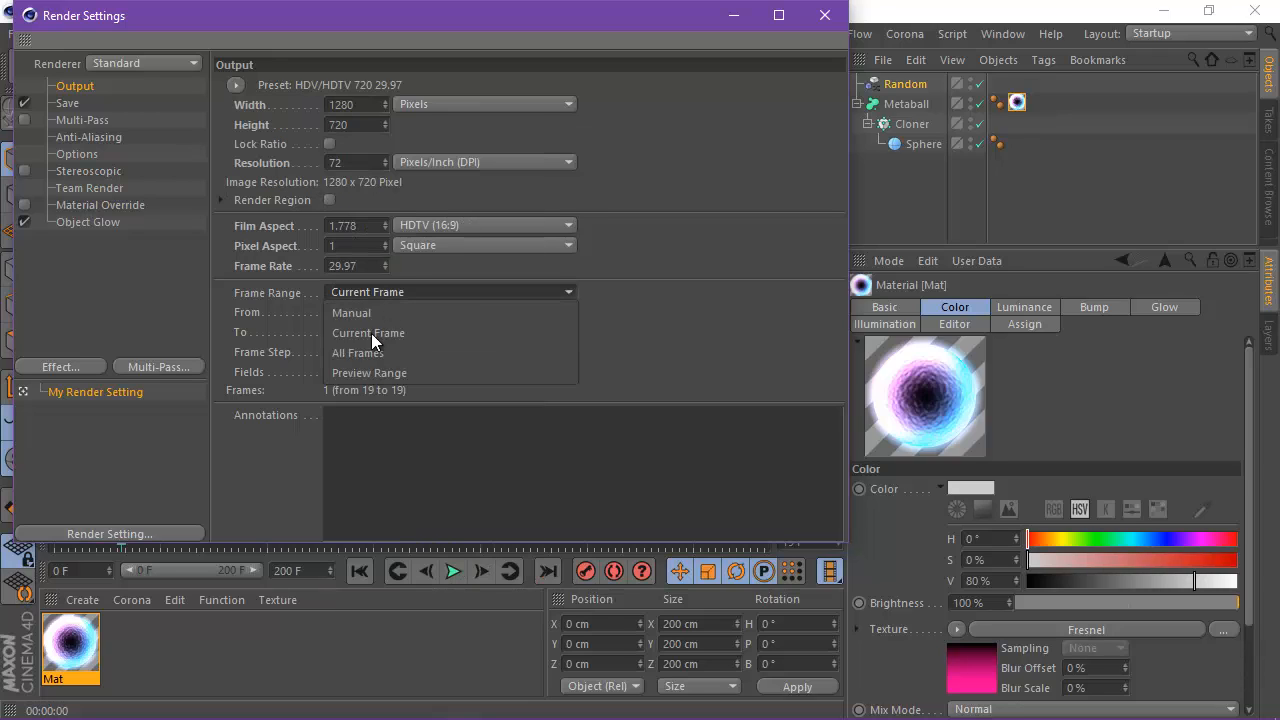
{"action": "left_click", "coordinate": [381, 356]}
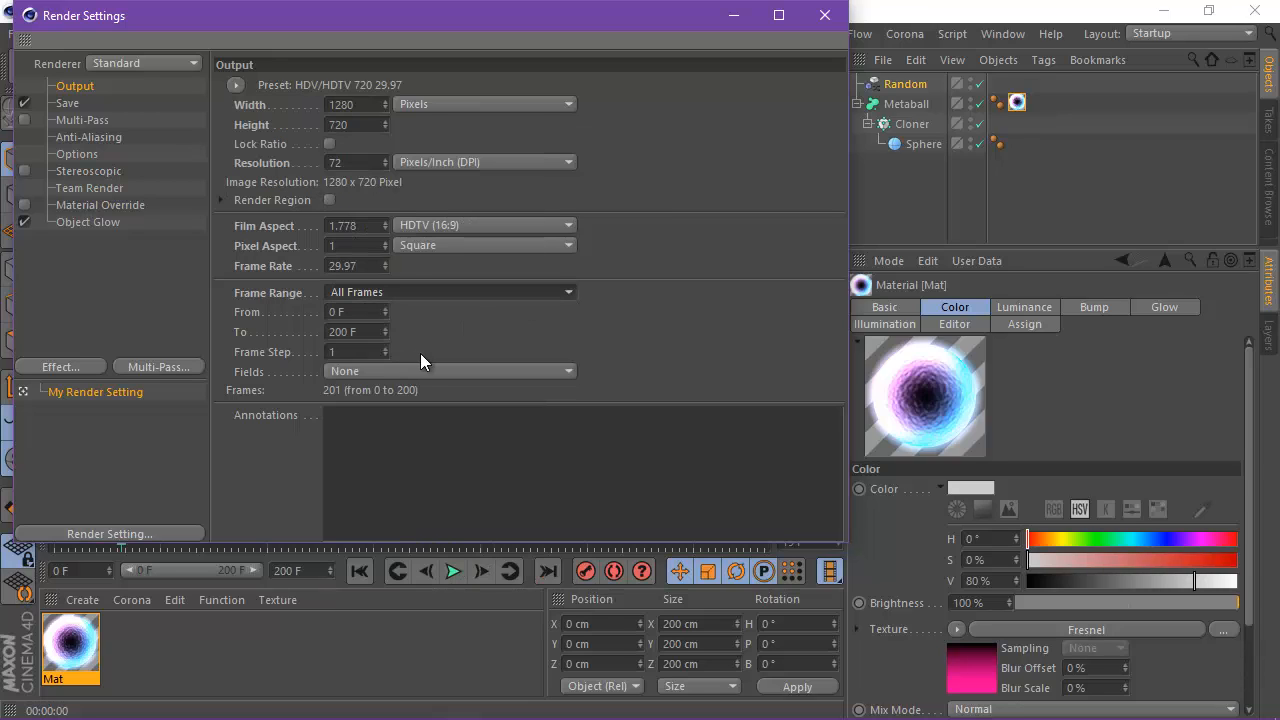
Set the render's save format to AVI Movie and its anti-aliasing to Best.
{"action": "left_click", "coordinate": [63, 102]}
{"action": "left_click", "coordinate": [391, 143]}
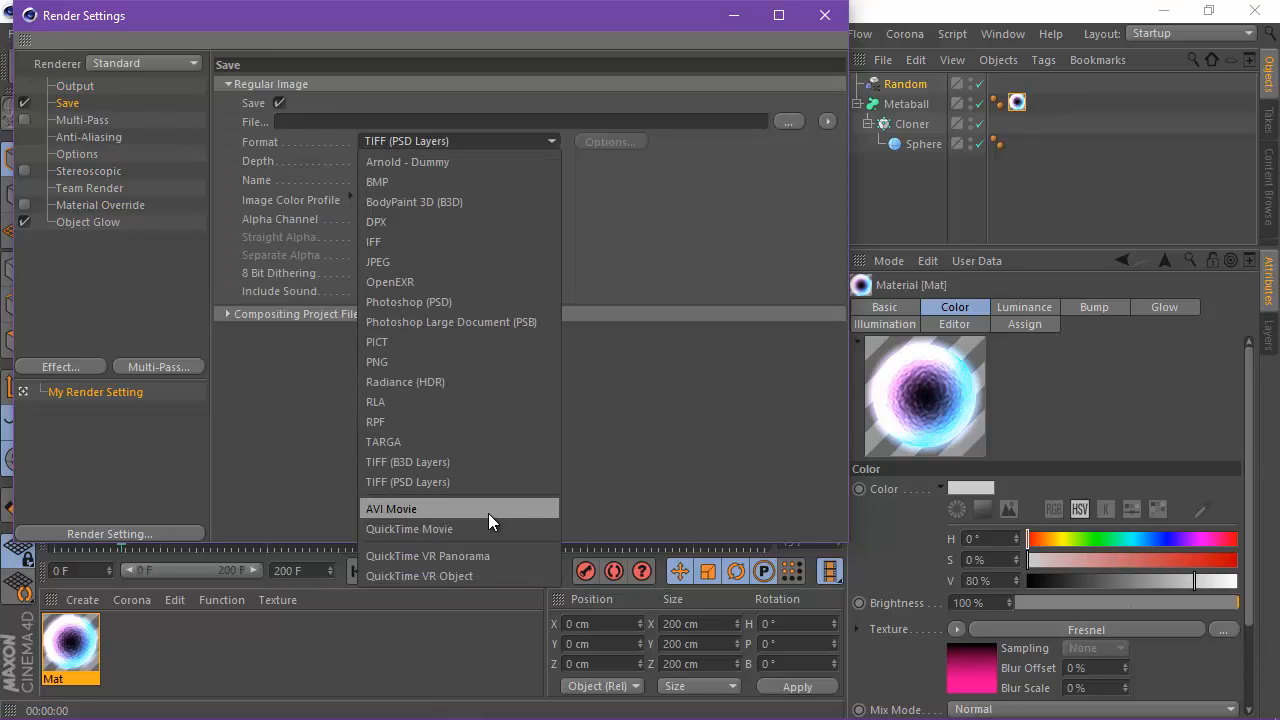
{"action": "left_click", "coordinate": [446, 510]}
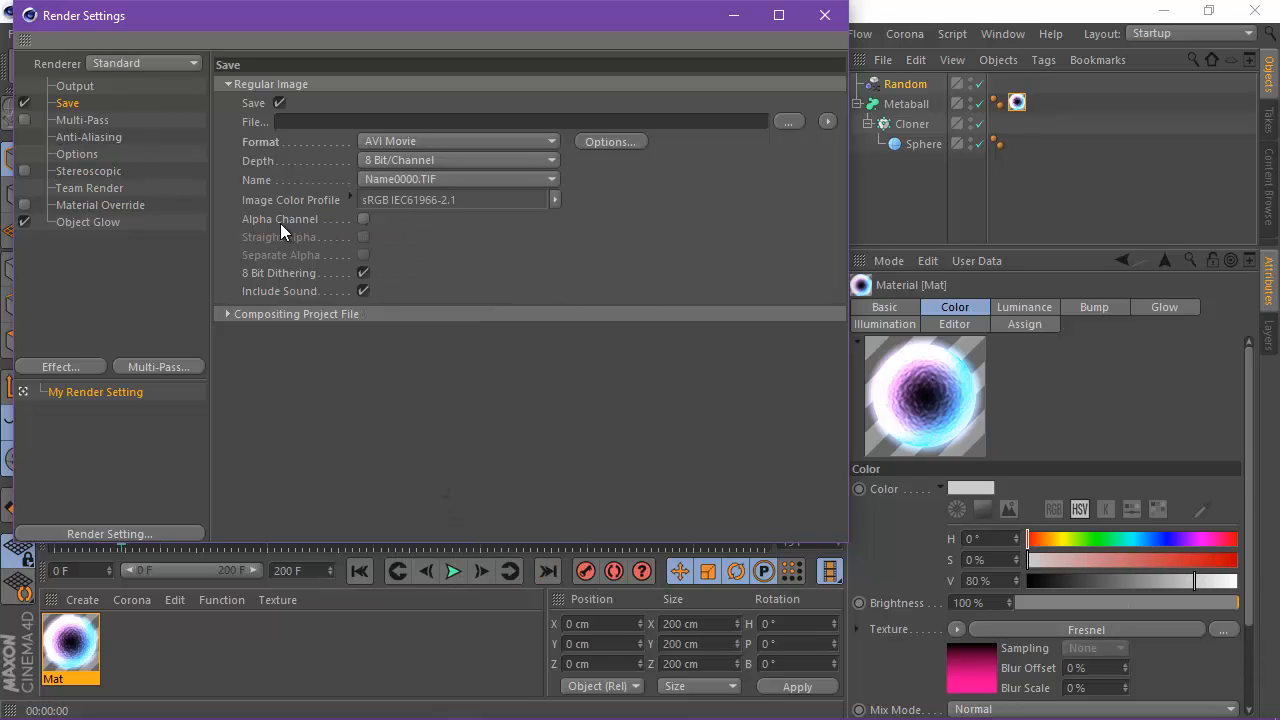
{"action": "left_click", "coordinate": [461, 88]}
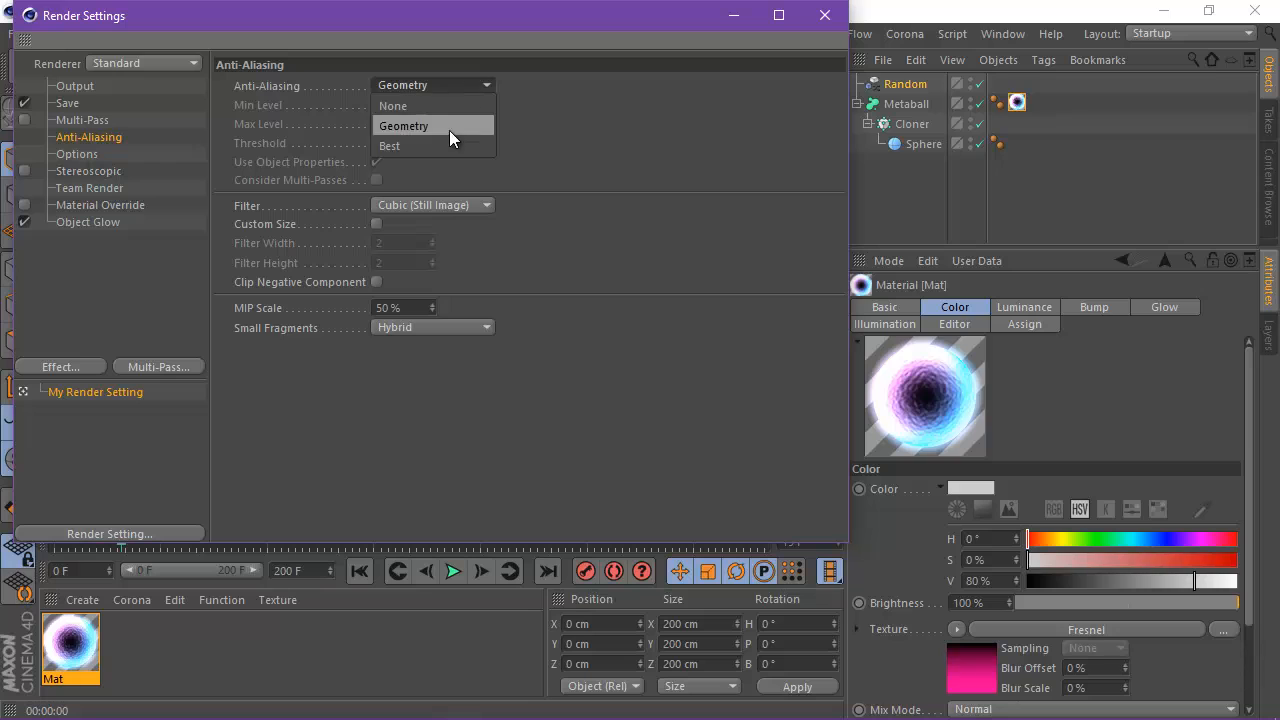
{"action": "left_click", "coordinate": [455, 145]}
Set the render's save file to 3d on the Desktop and render the view.
{"action": "left_click", "coordinate": [73, 100]}
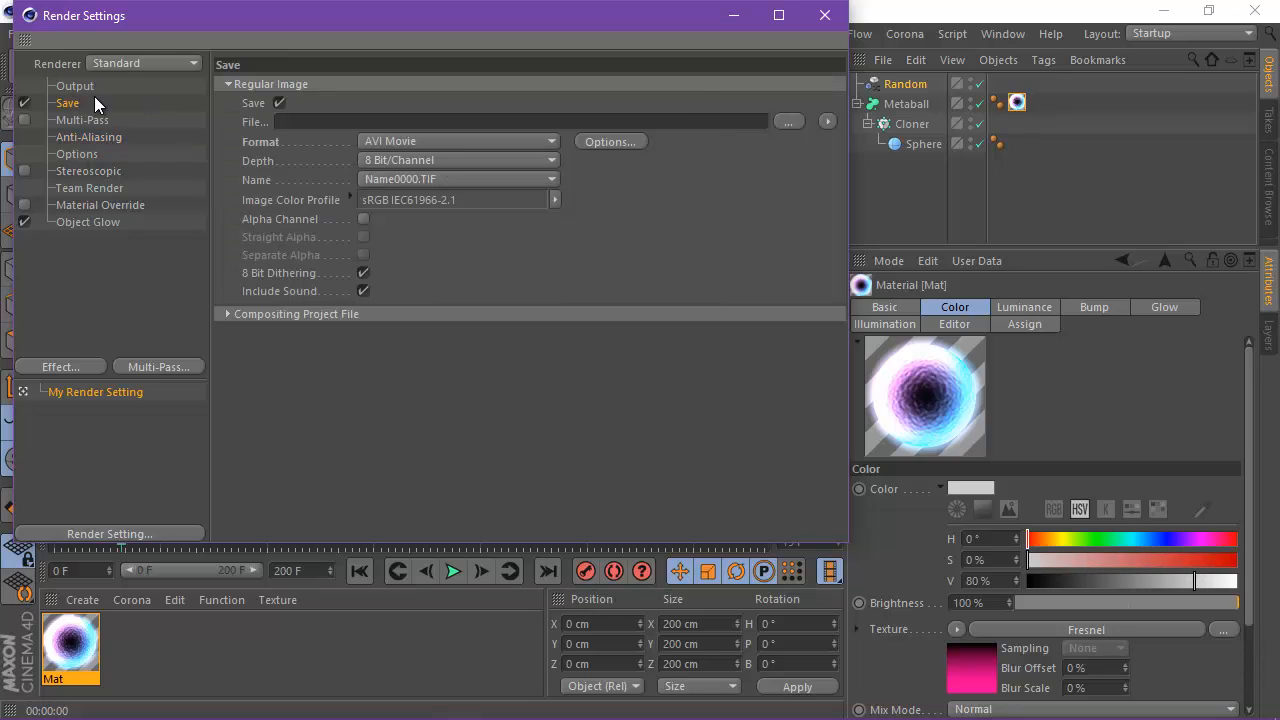
{"action": "left_click", "coordinate": [72, 87]}
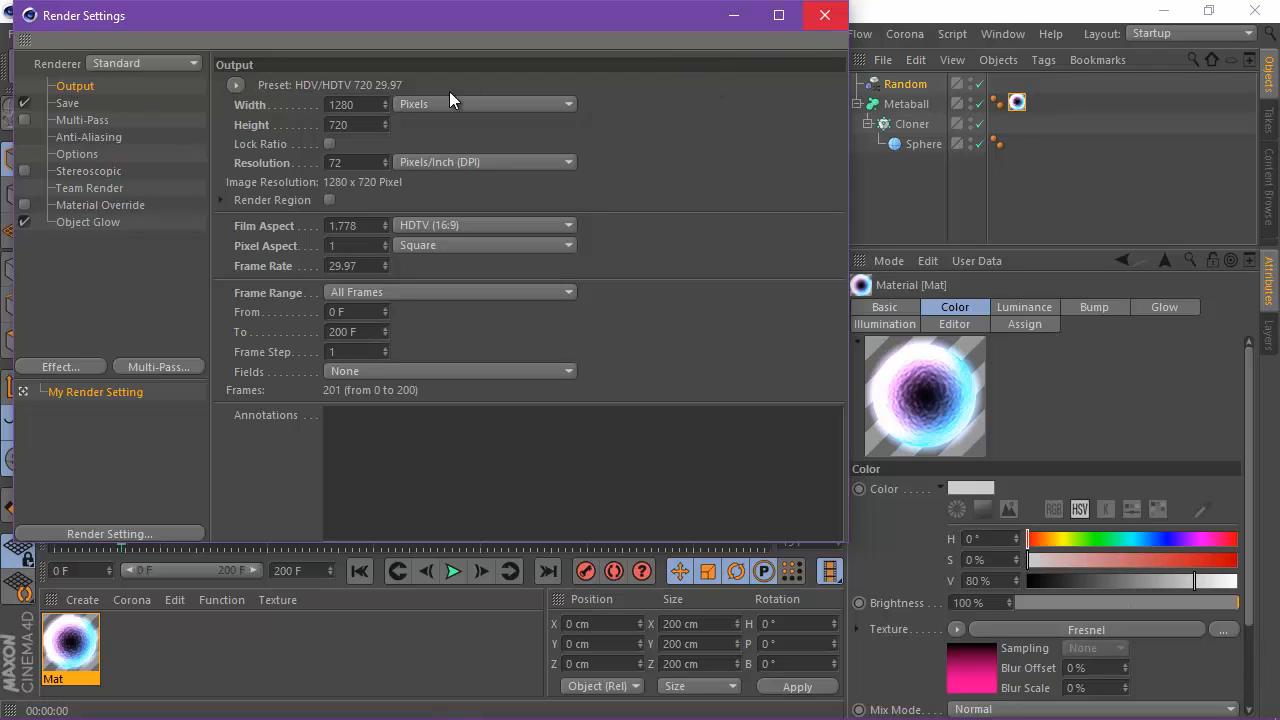
{"action": "left_click", "coordinate": [66, 104]}
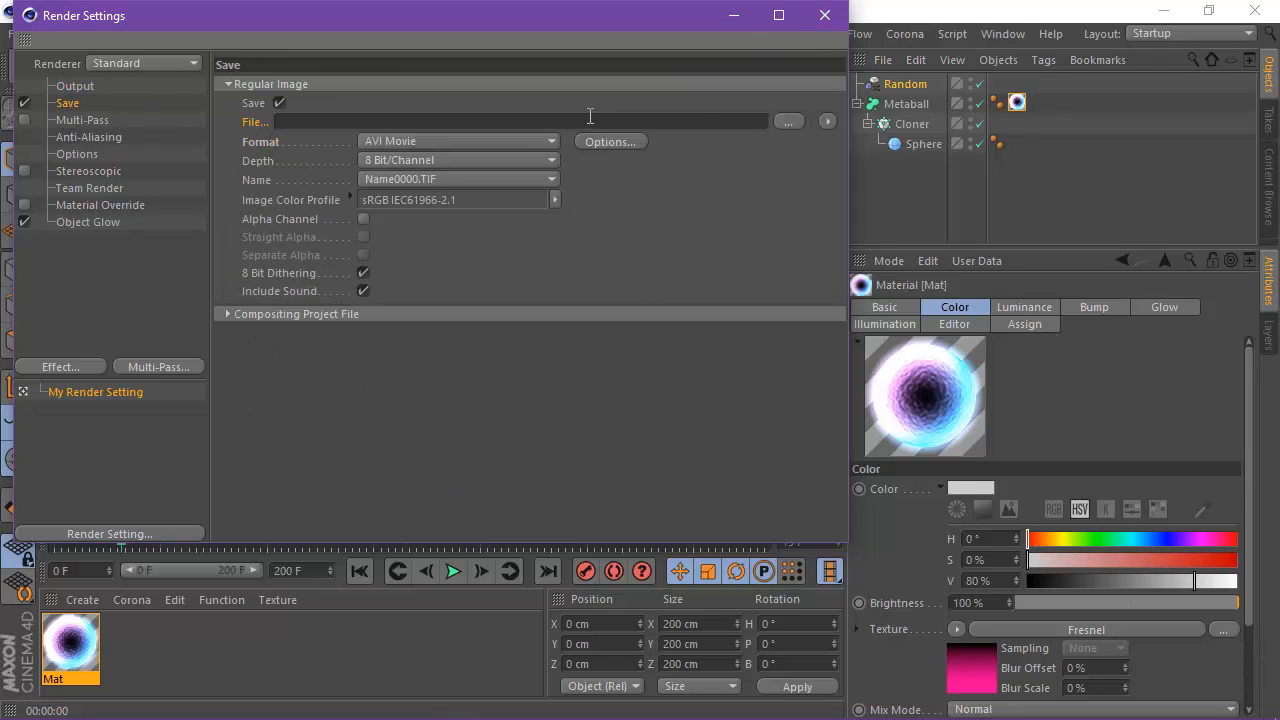
{"action": "left_click", "coordinate": [786, 122]}
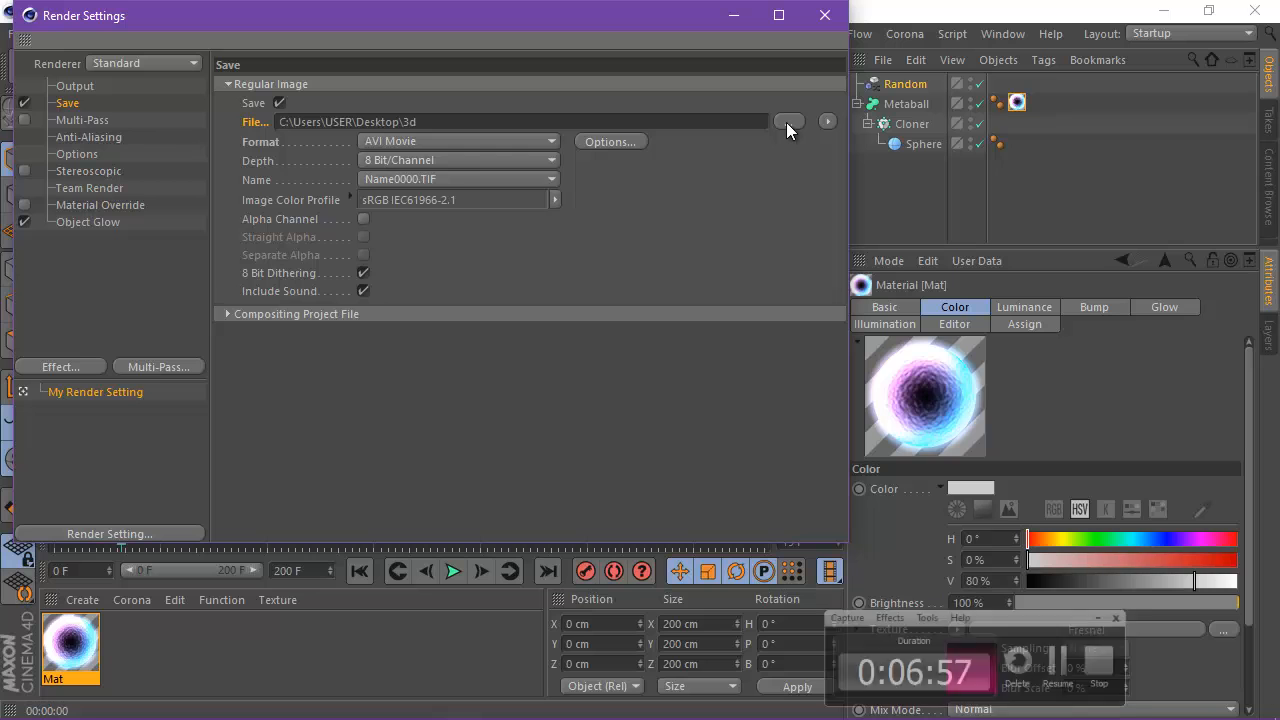
{"action": "left_click", "coordinate": [824, 17]}
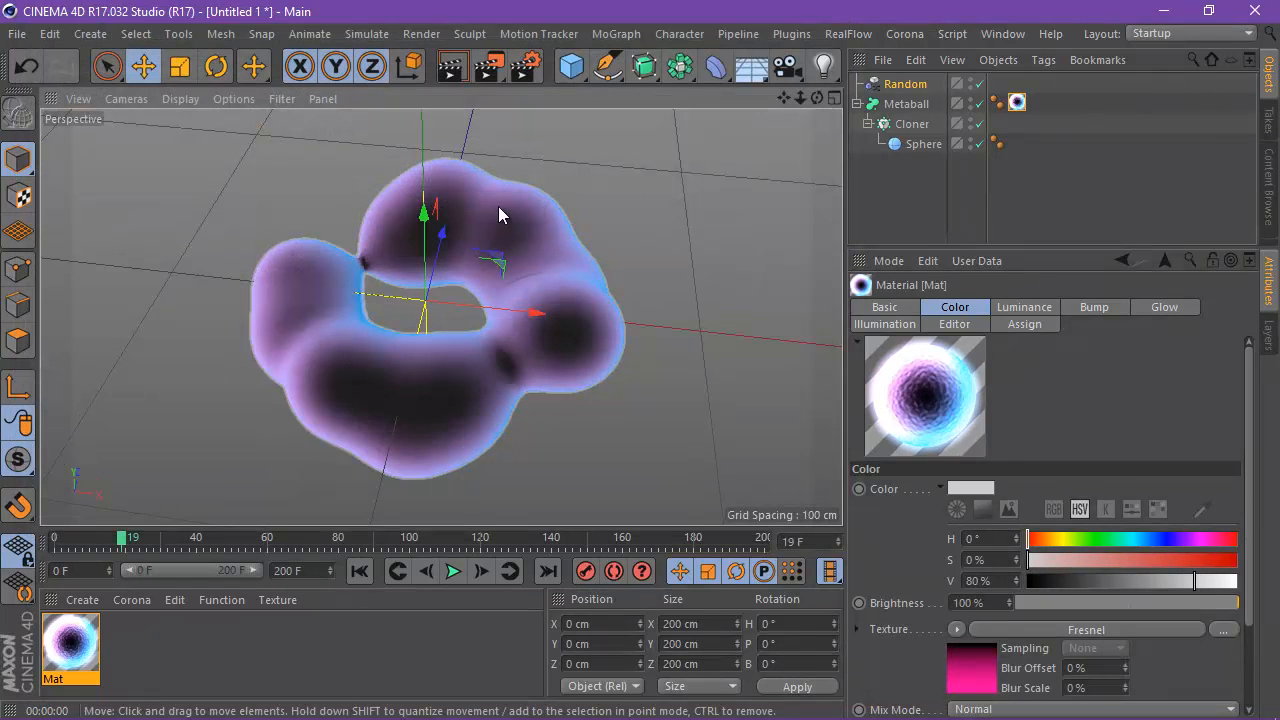
{"action": "left_click", "coordinate": [449, 67]}
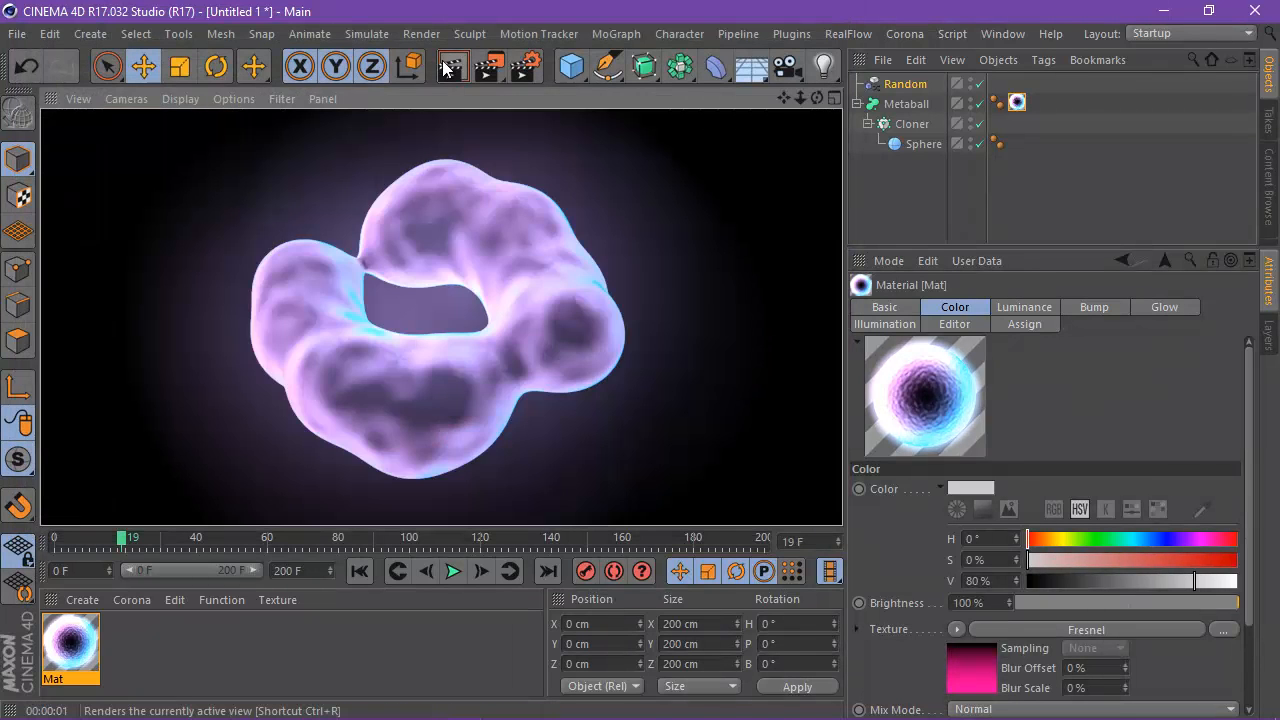
Review the available render effects in the render settings and render the view again.
{"action": "left_click", "coordinate": [522, 68]}
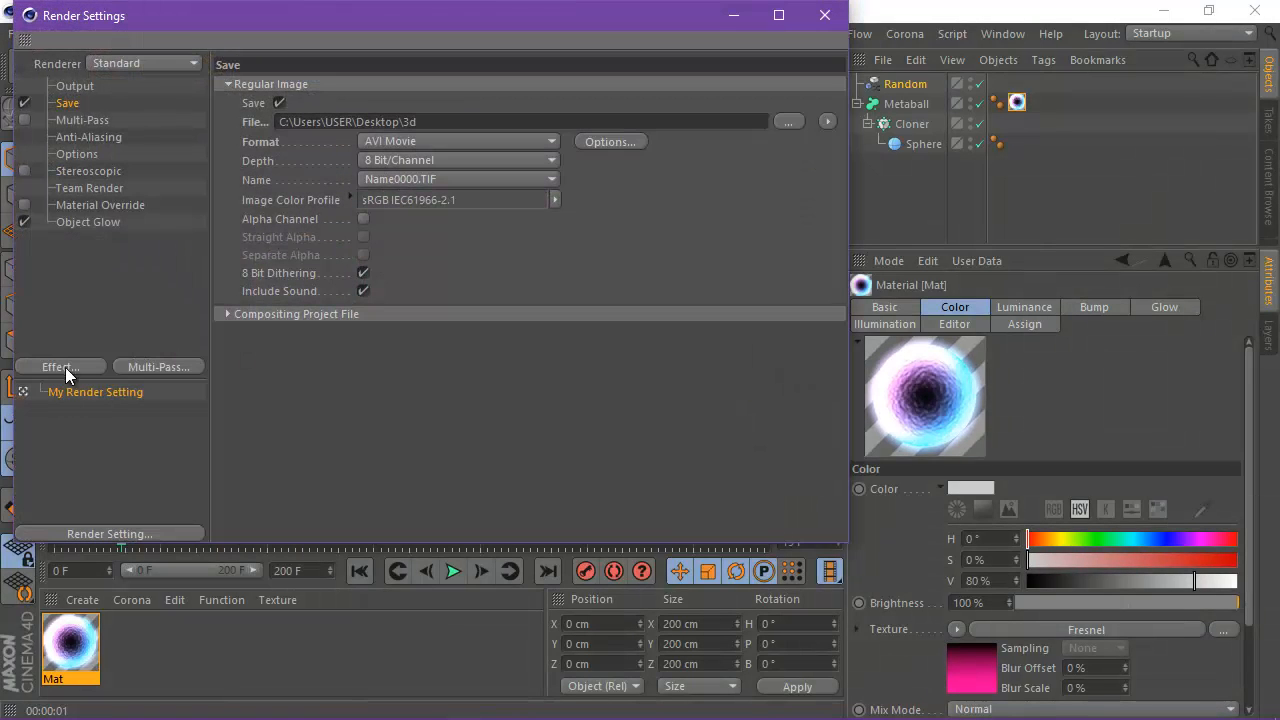
{"action": "left_click", "coordinate": [66, 366]}
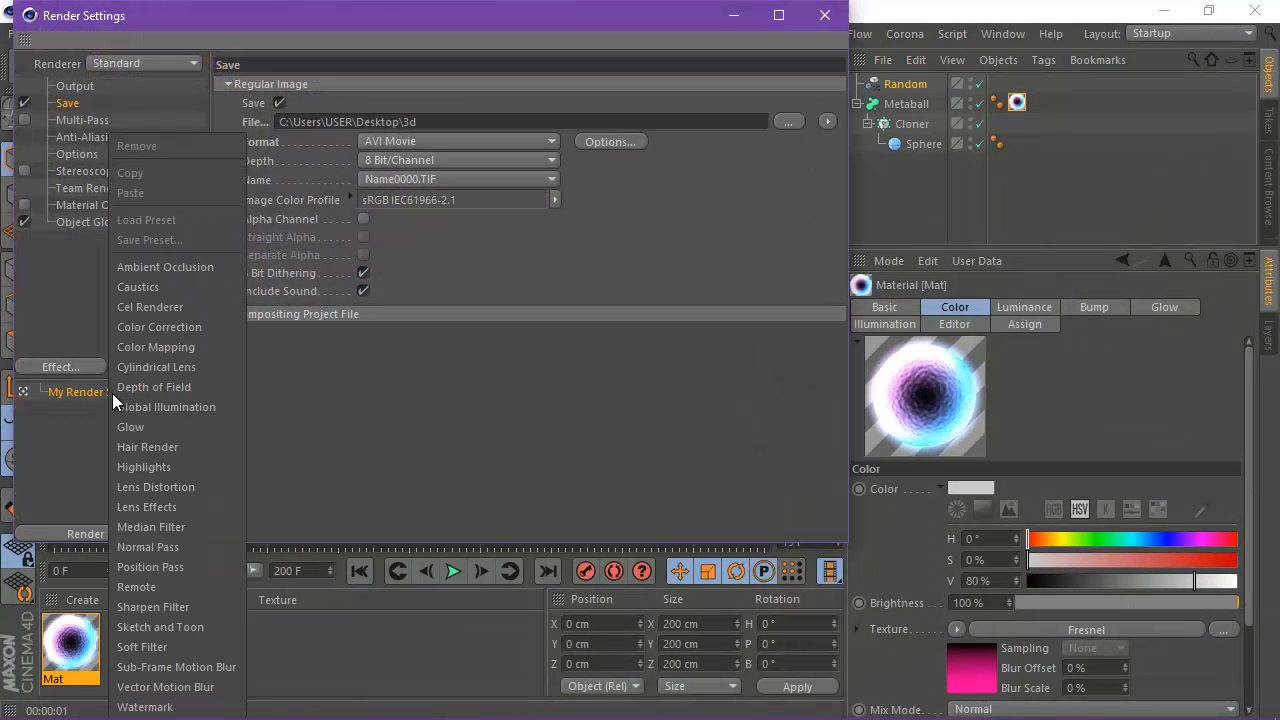
{"action": "left_click", "coordinate": [159, 425]}
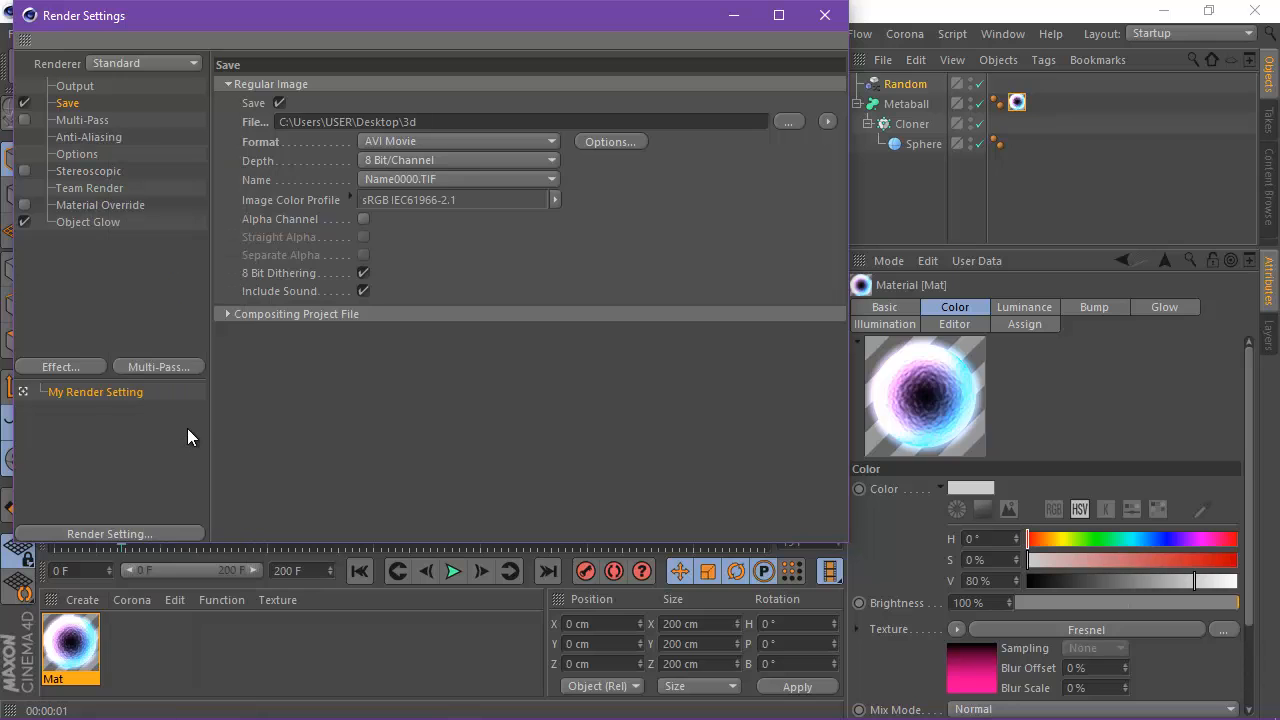
{"action": "left_click", "coordinate": [827, 24]}
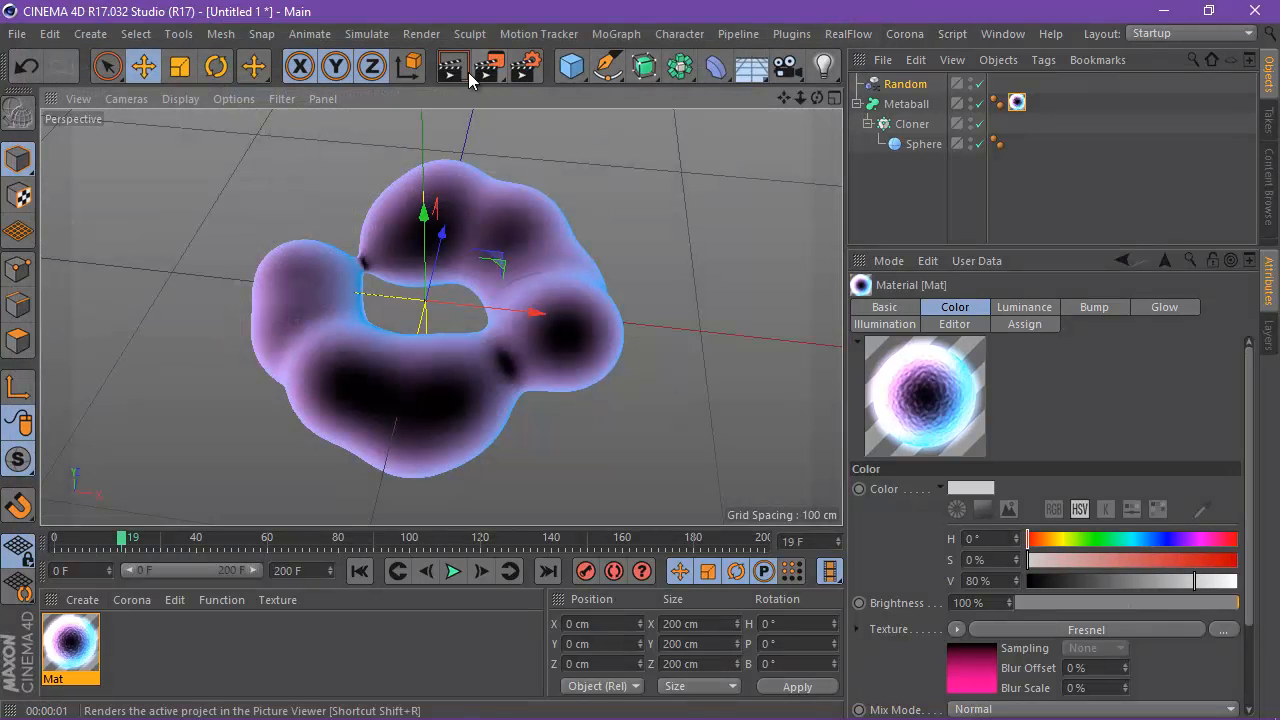
{"action": "left_click", "coordinate": [455, 69]}
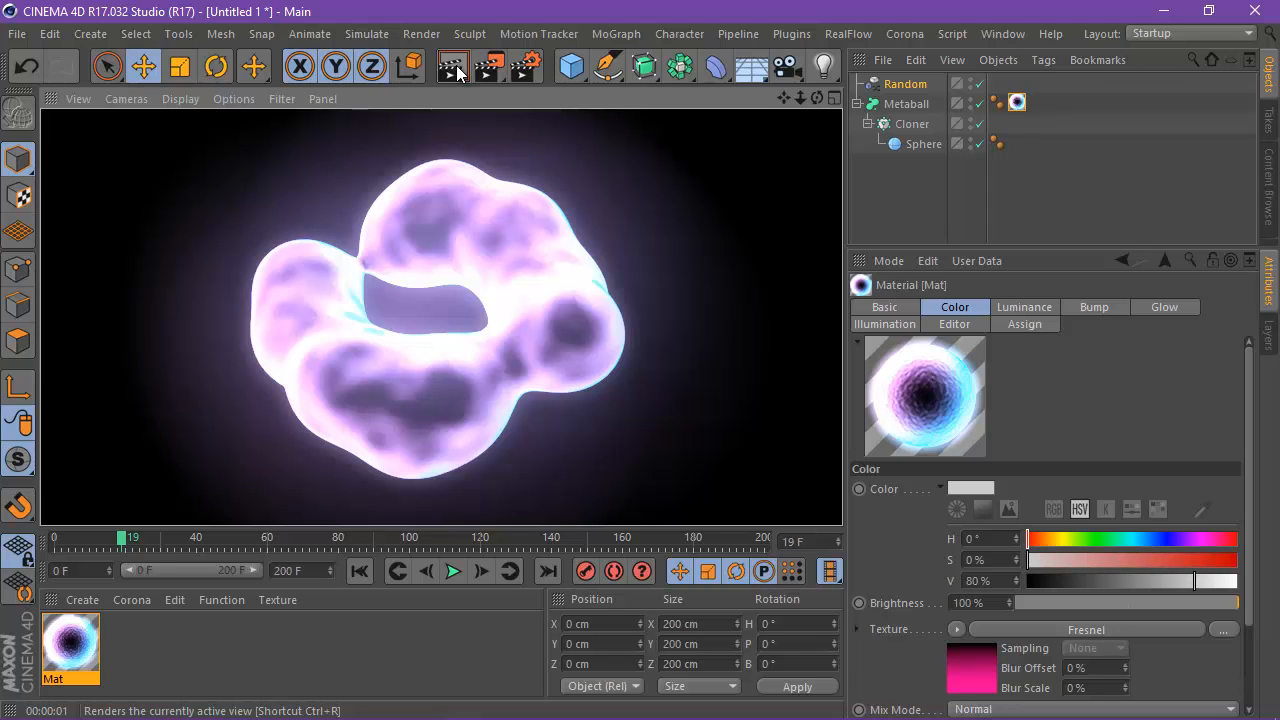
Set the material's inner and outer glow strength both to 100% and render the view.
{"action": "double_click", "coordinate": [88, 646]}
{"action": "double_click", "coordinate": [598, 244]}
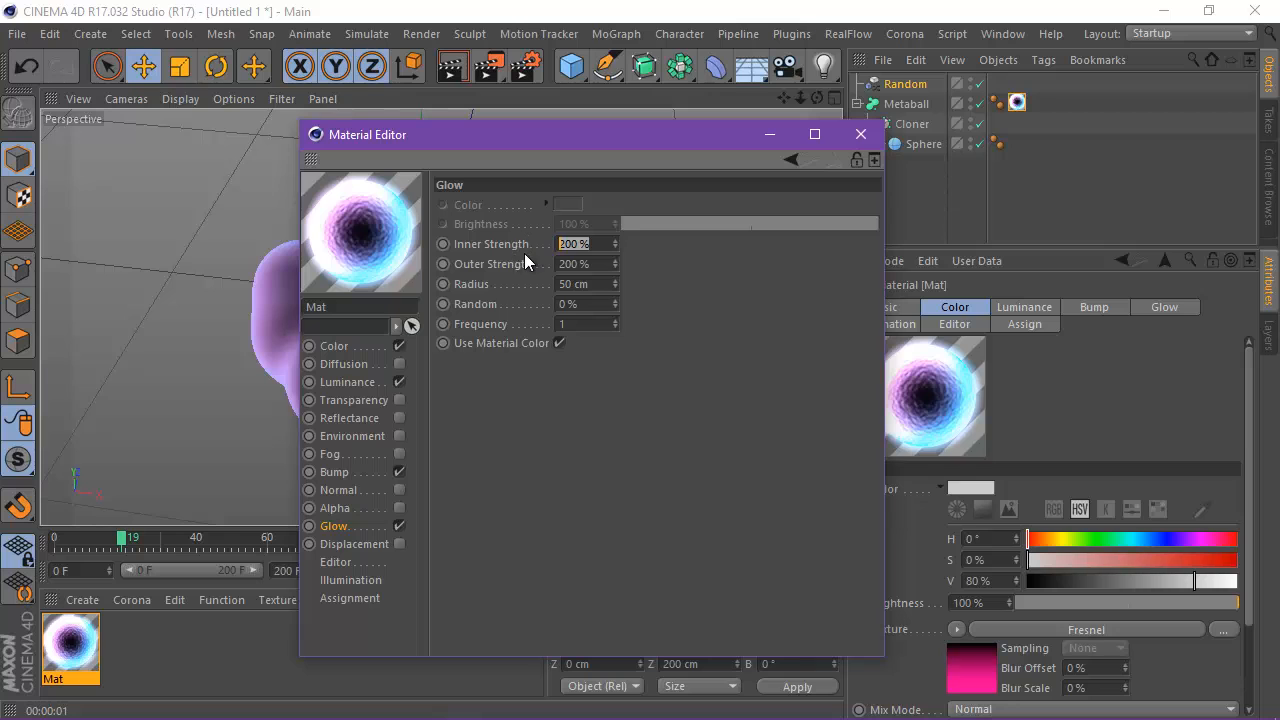
{"action": "type", "text": "100"}
{"action": "double_click", "coordinate": [596, 262]}
{"action": "type", "text": "100"}
{"action": "key", "text": "Return"}
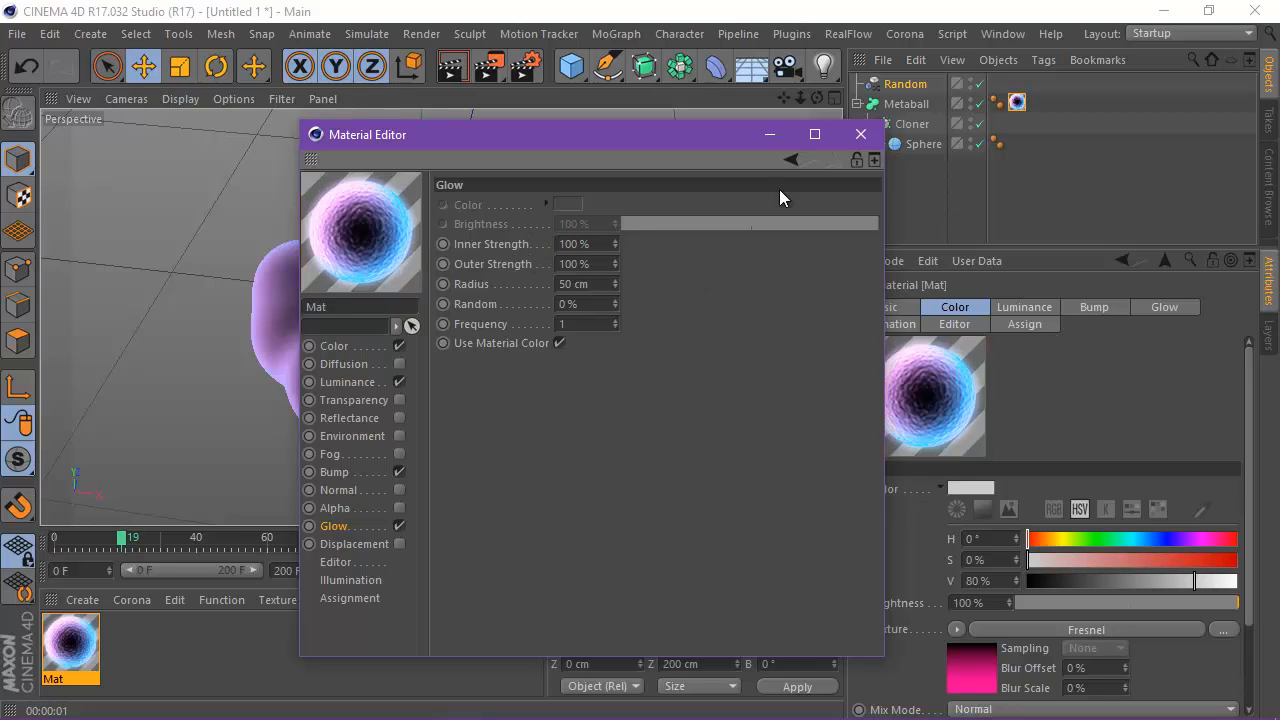
{"action": "left_click", "coordinate": [860, 134]}
{"action": "left_click", "coordinate": [453, 68]}
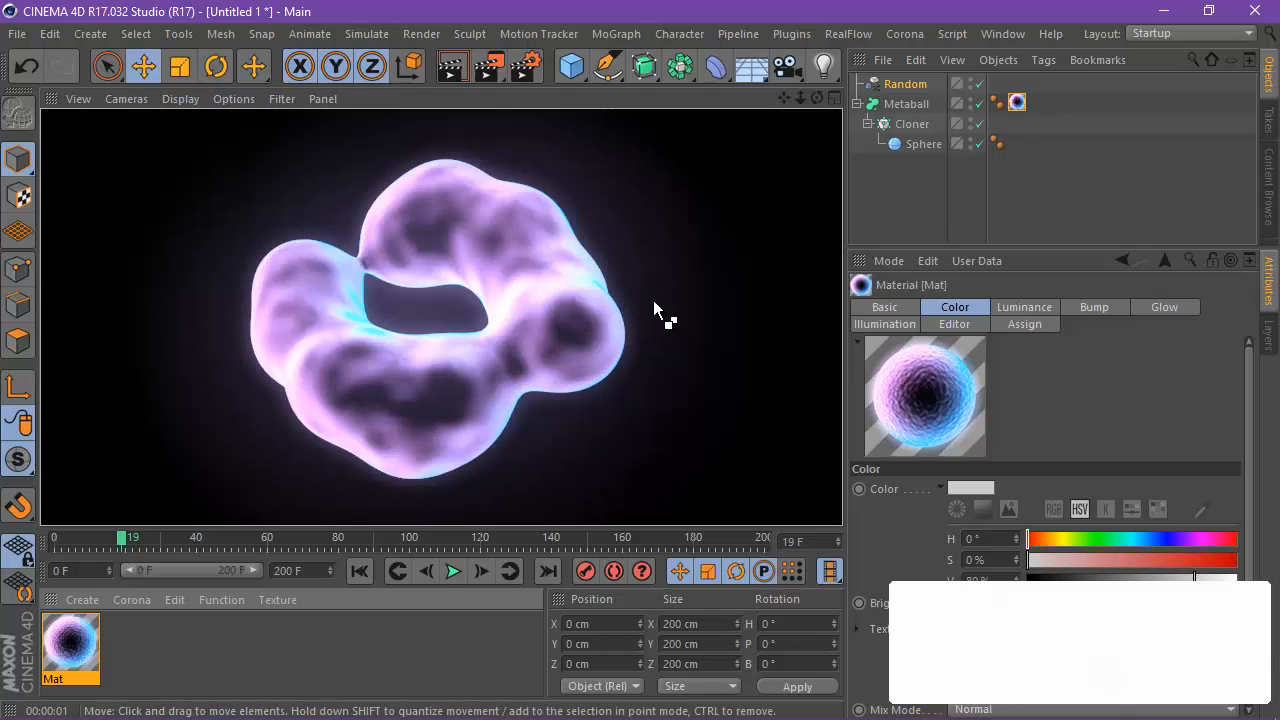
Play the animation from the start, rendering the view partway through, and stop playback.
{"action": "left_click", "coordinate": [368, 574]}
{"action": "left_click", "coordinate": [449, 574]}
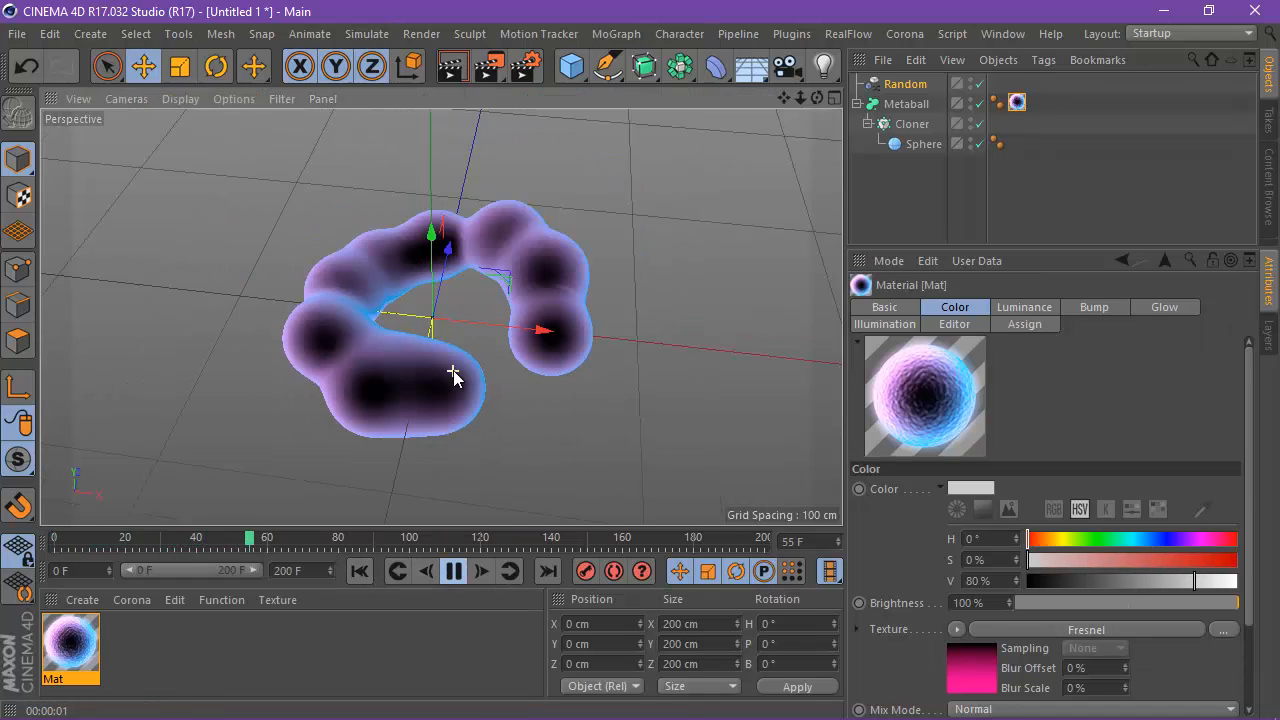
{"action": "left_click", "coordinate": [455, 70]}
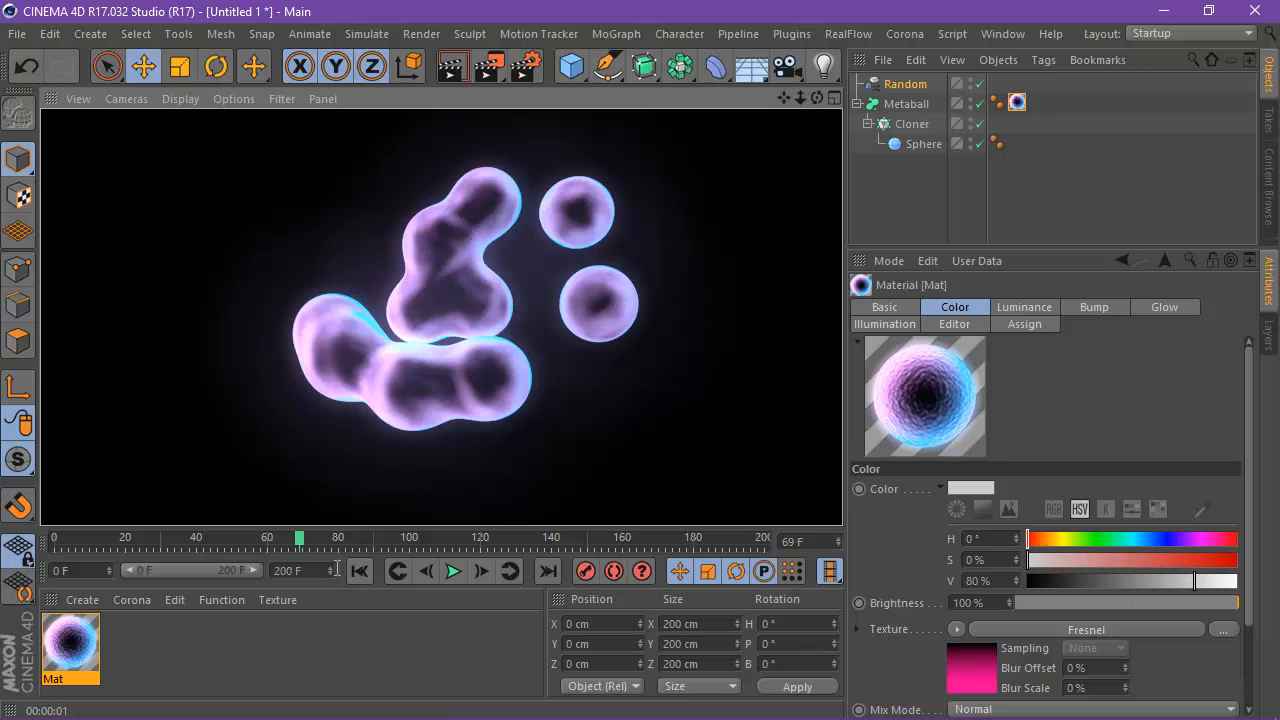
{"action": "left_click", "coordinate": [452, 571]}
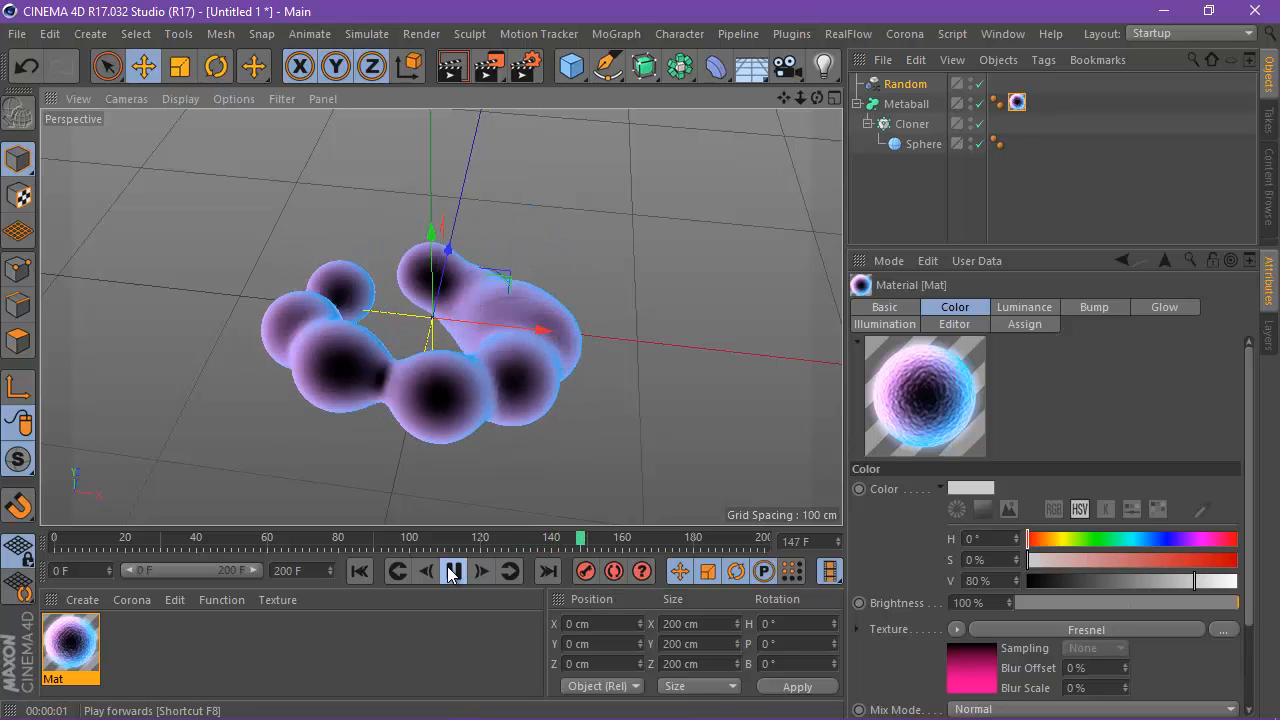
{"action": "left_click", "coordinate": [452, 571]}
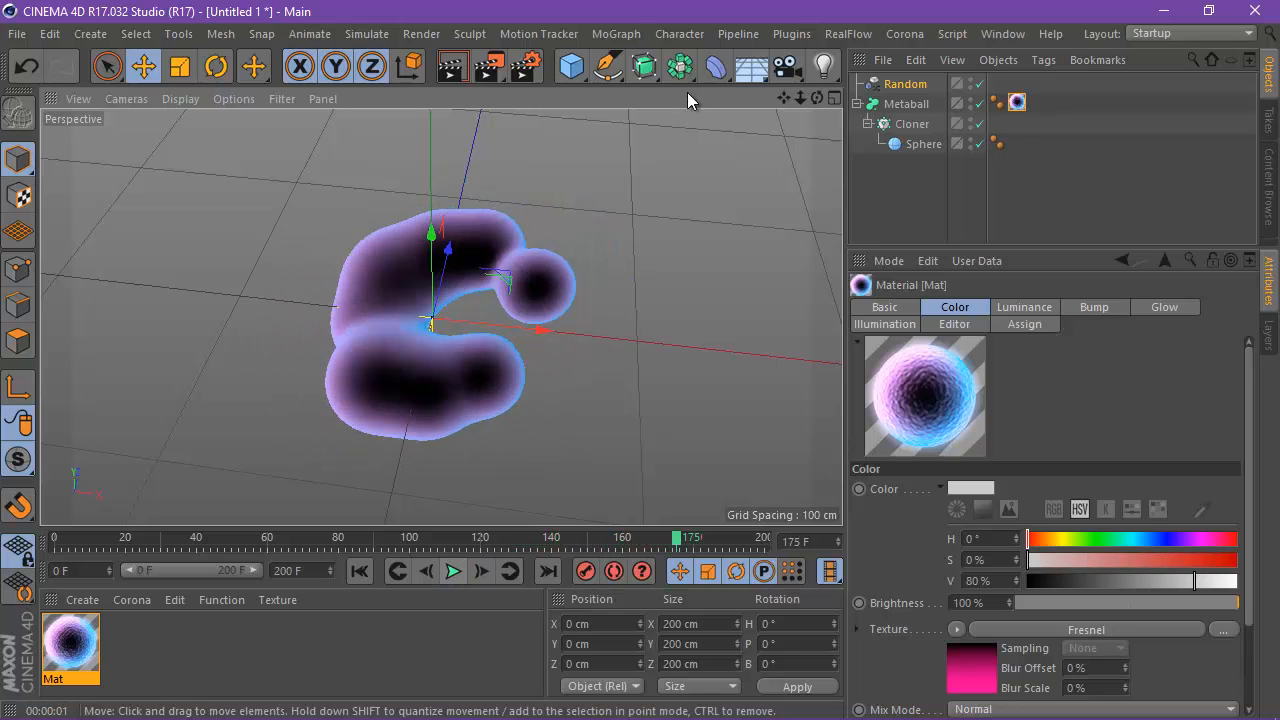
Return to frame 0, frame the metaball closer from a more frontal angle, and render the view.
{"action": "mouse_move", "coordinate": [800, 99]}
{"action": "left_mouse_down"}
{"action": "mouse_move", "coordinate": [643, 360]}
{"action": "mouse_move", "coordinate": [800, 99]}
{"action": "mouse_move", "coordinate": [642, 358]}
{"action": "mouse_move", "coordinate": [779, 99]}
{"action": "left_mouse_up"}
{"action": "left_click", "coordinate": [360, 571]}
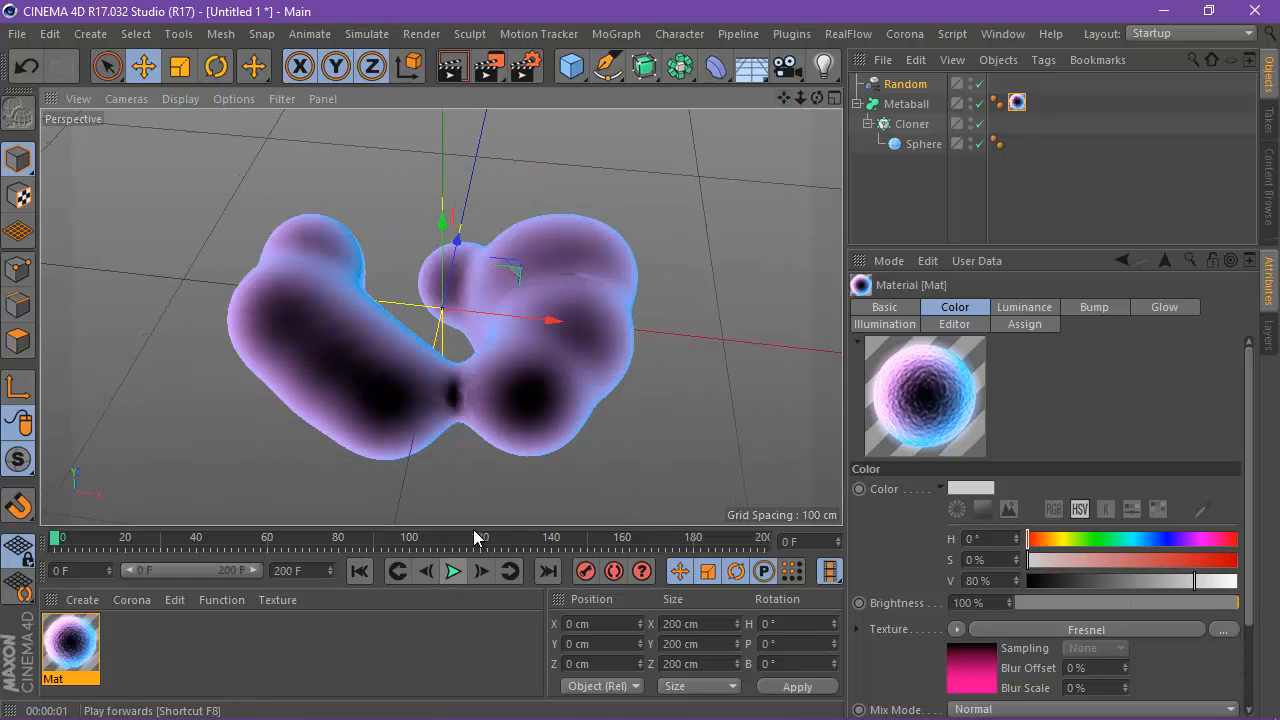
{"action": "left_click_drag", "start_coordinate": [817, 97], "coordinate": [790, 158]}
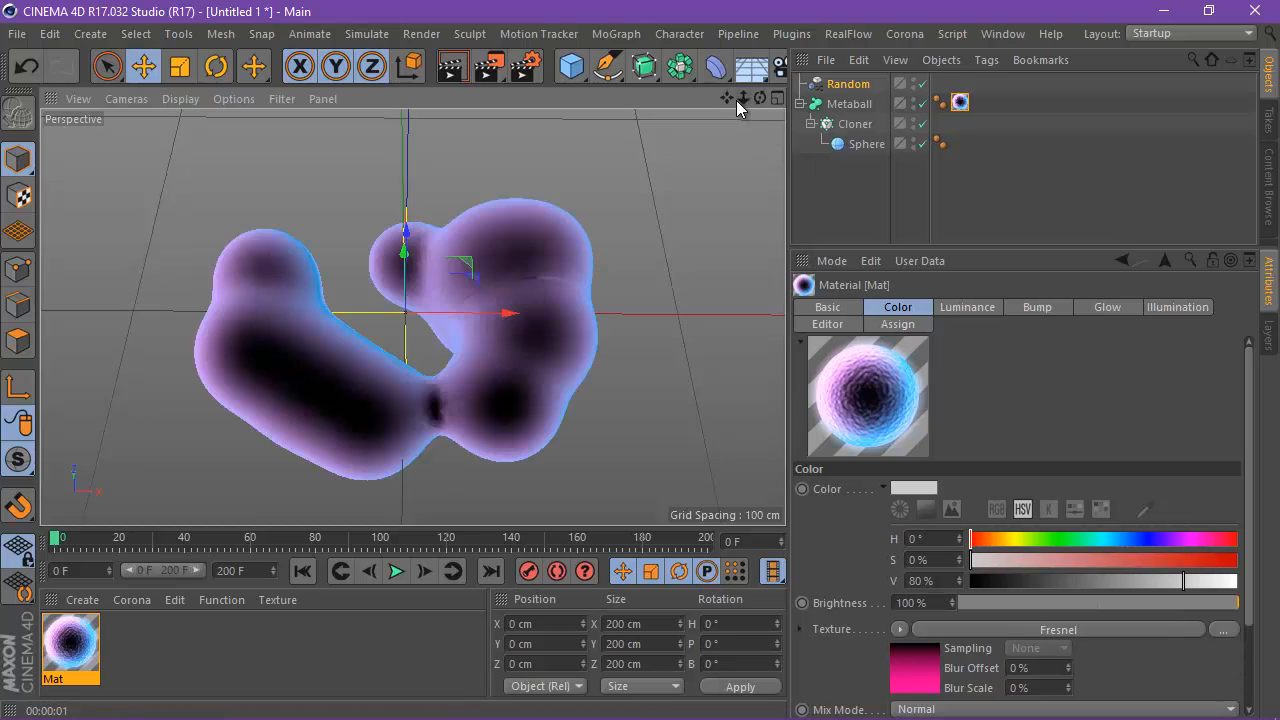
{"action": "left_click_drag", "start_coordinate": [736, 100], "coordinate": [640, 359]}
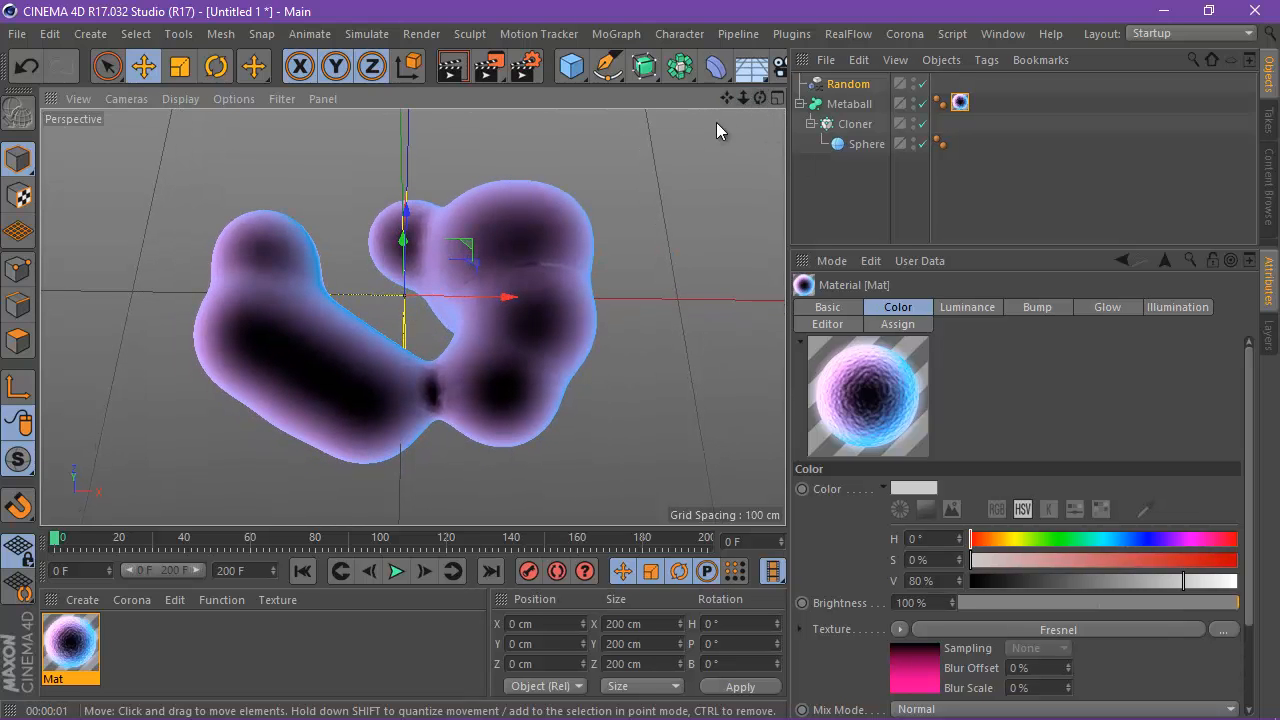
{"action": "left_click_drag", "start_coordinate": [760, 97], "coordinate": [641, 360]}
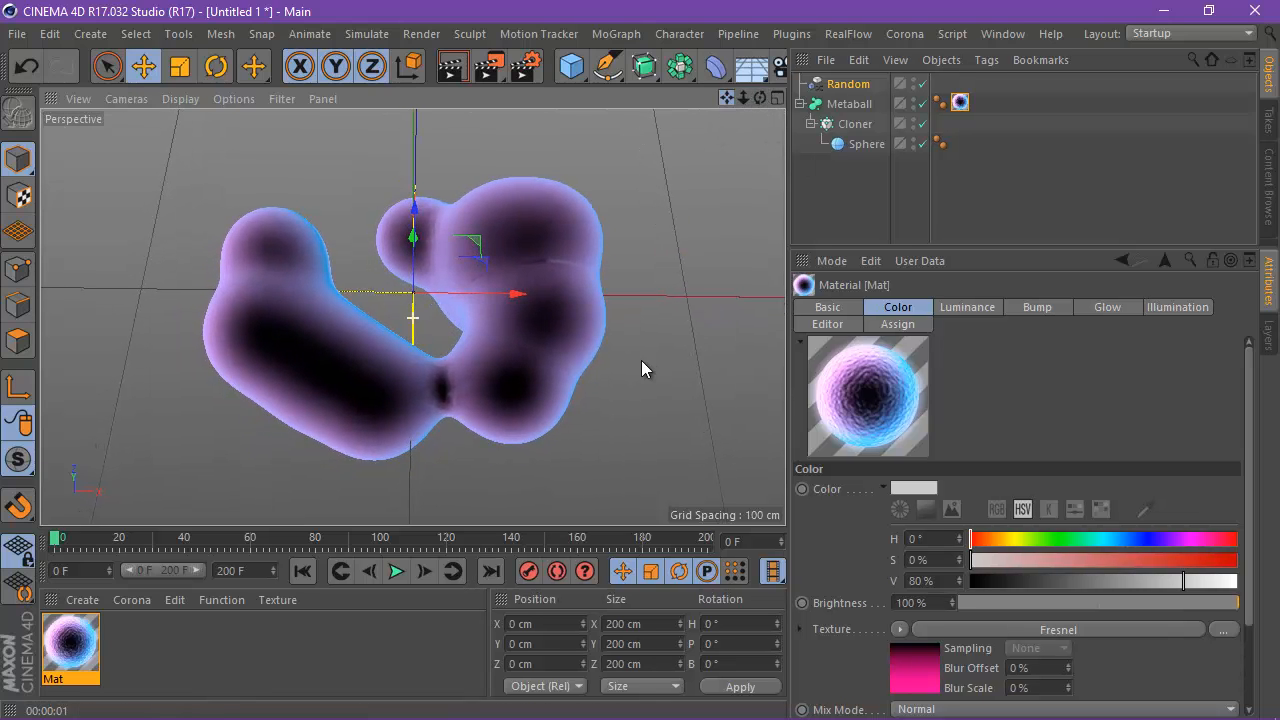
{"action": "left_click", "coordinate": [451, 67]}
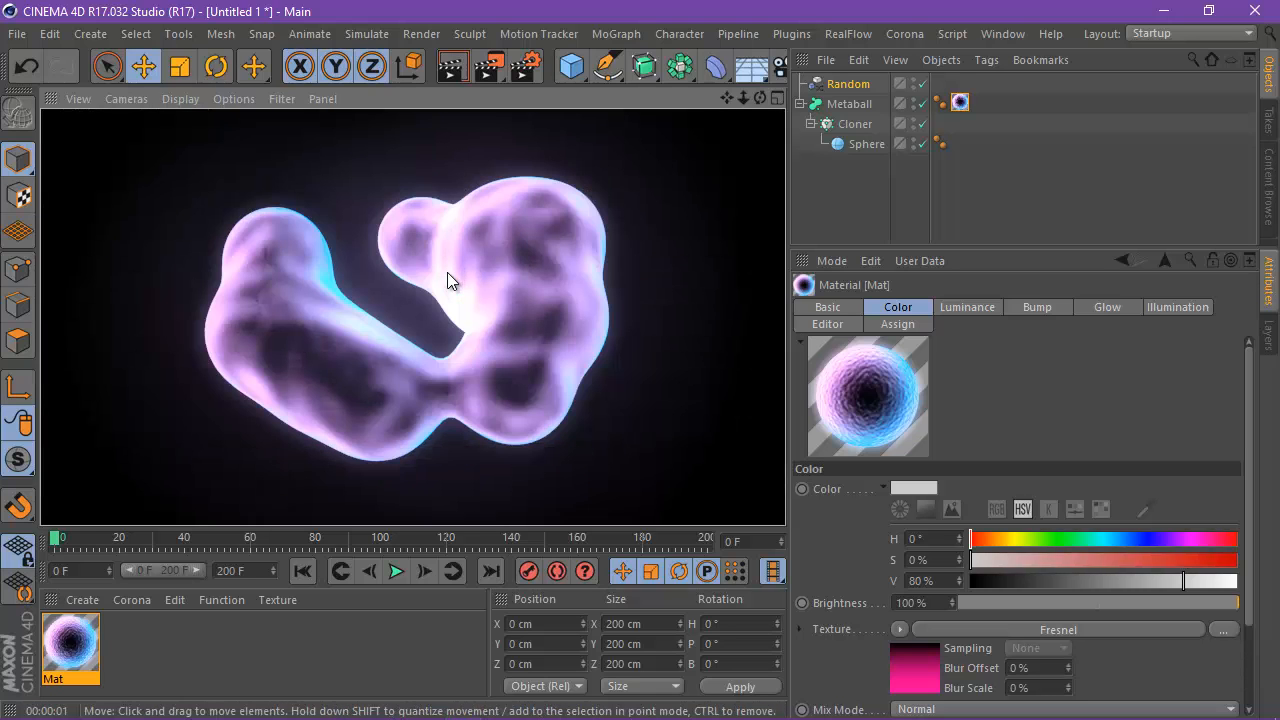
Set the material's bump strength to 15% and close the Material Editor.
{"action": "double_click", "coordinate": [90, 633]}
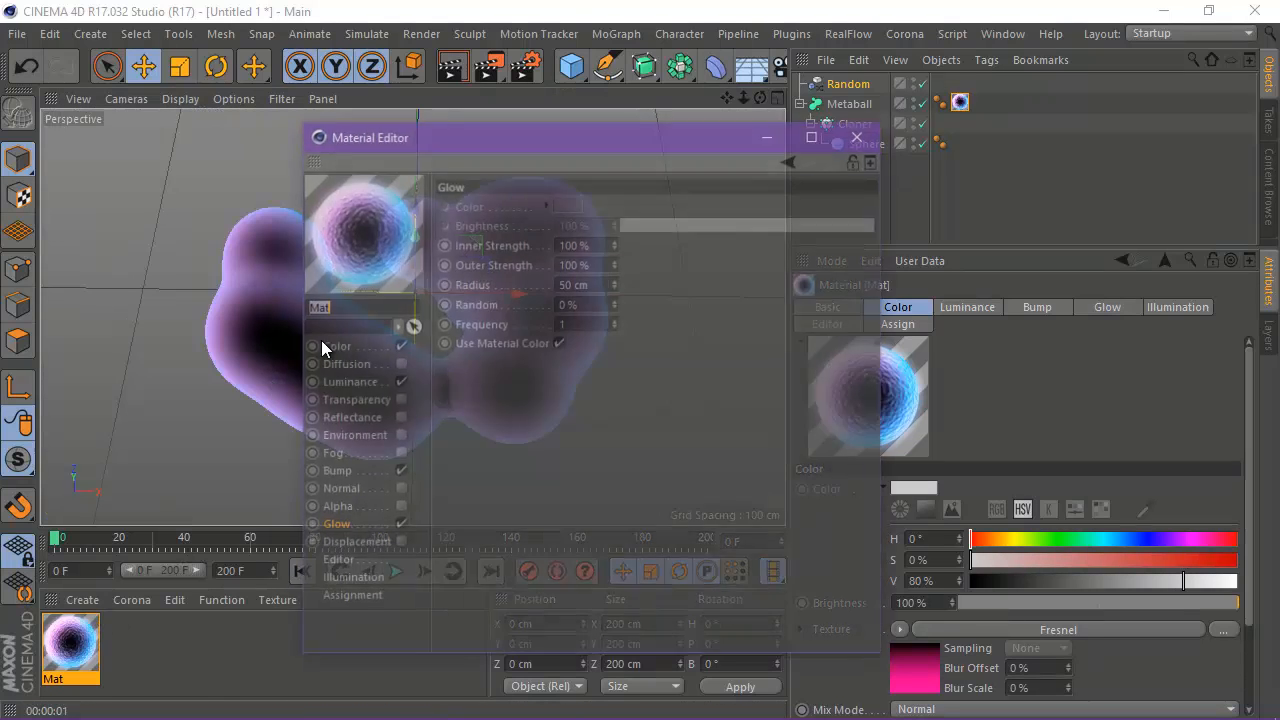
{"action": "left_click", "coordinate": [335, 472]}
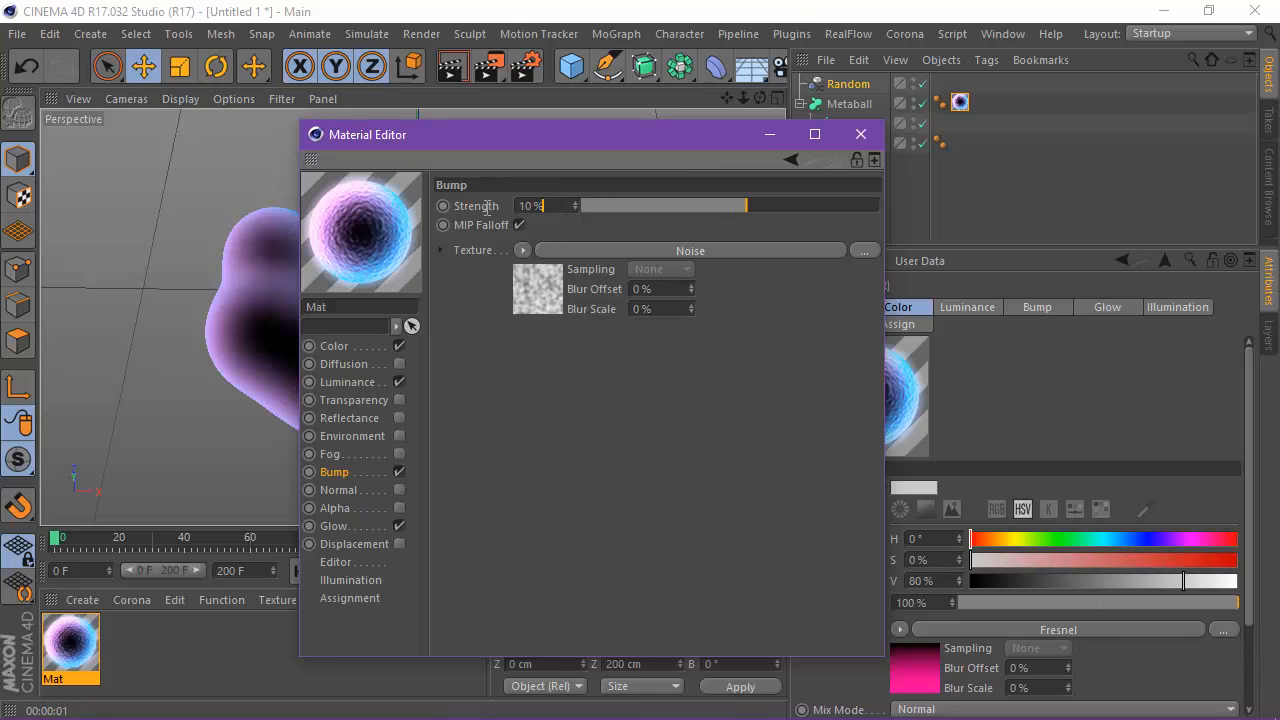
{"action": "left_click", "coordinate": [530, 205]}
{"action": "type", "text": "15"}
{"action": "key", "text": "Return"}
{"action": "left_click", "coordinate": [860, 134]}
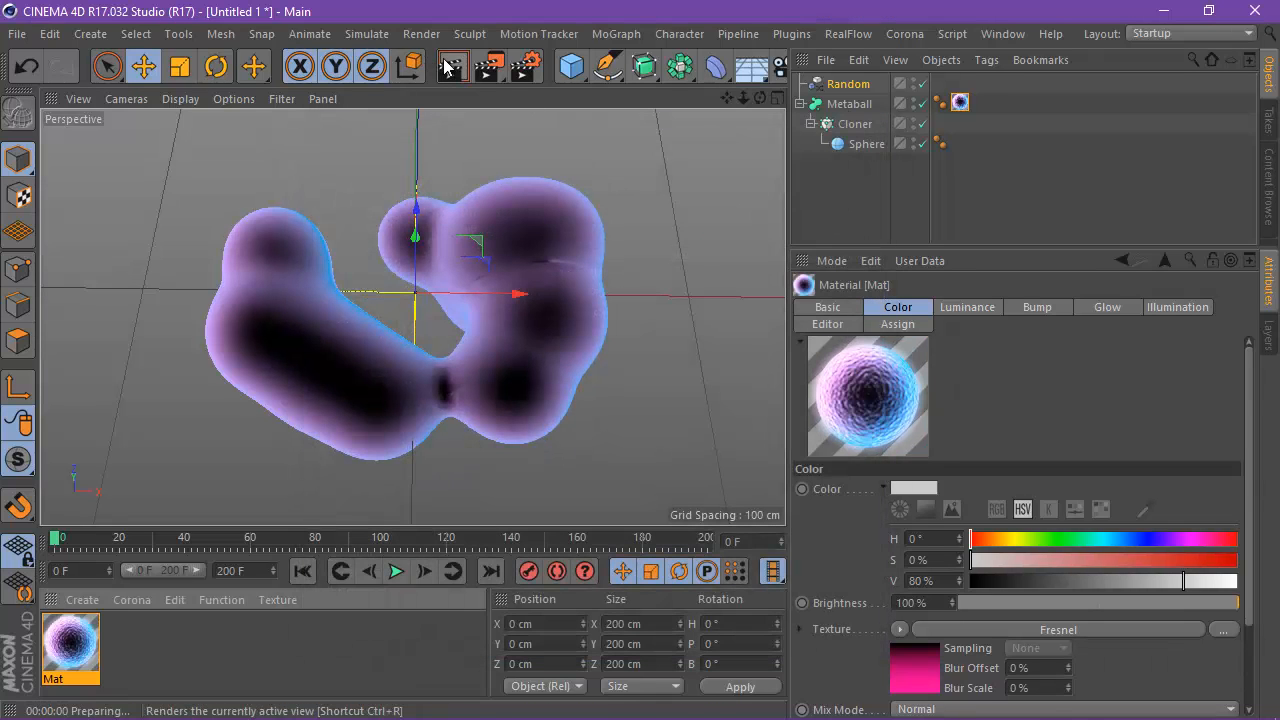
Render the view, then set the global scale of the material's bump noise to 80%.
{"action": "left_click", "coordinate": [449, 67]}
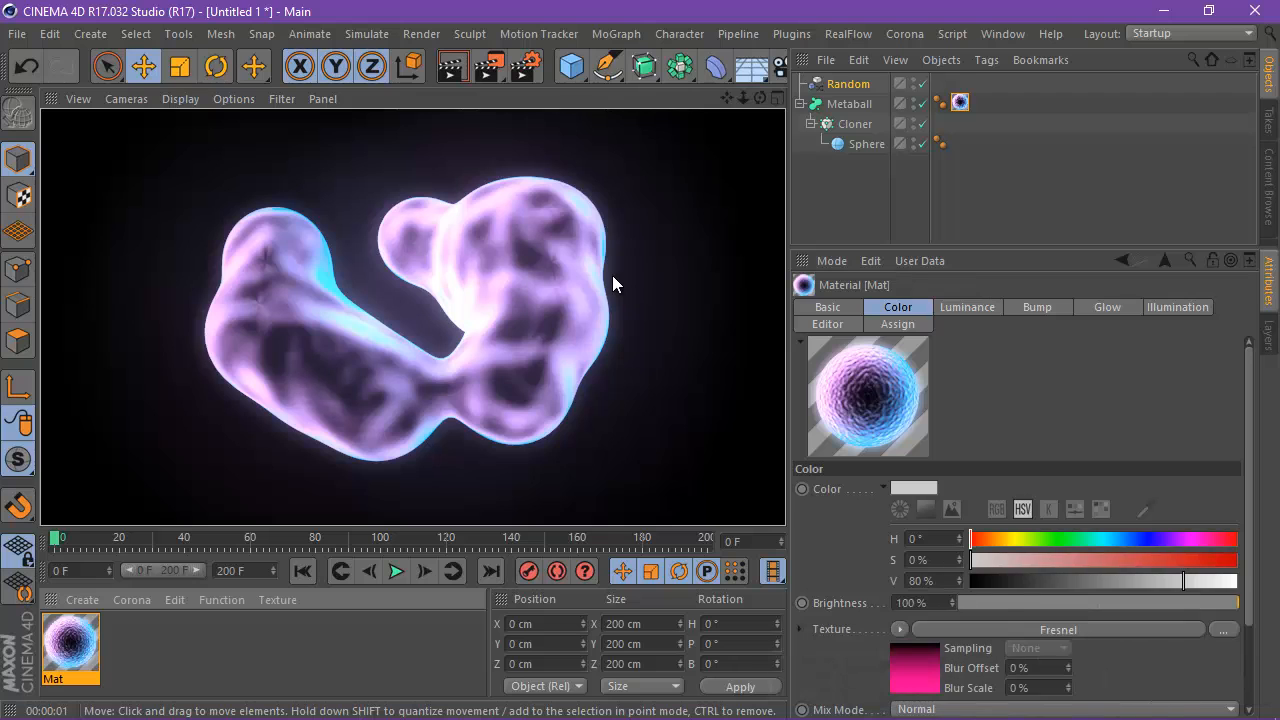
{"action": "double_click", "coordinate": [70, 648]}
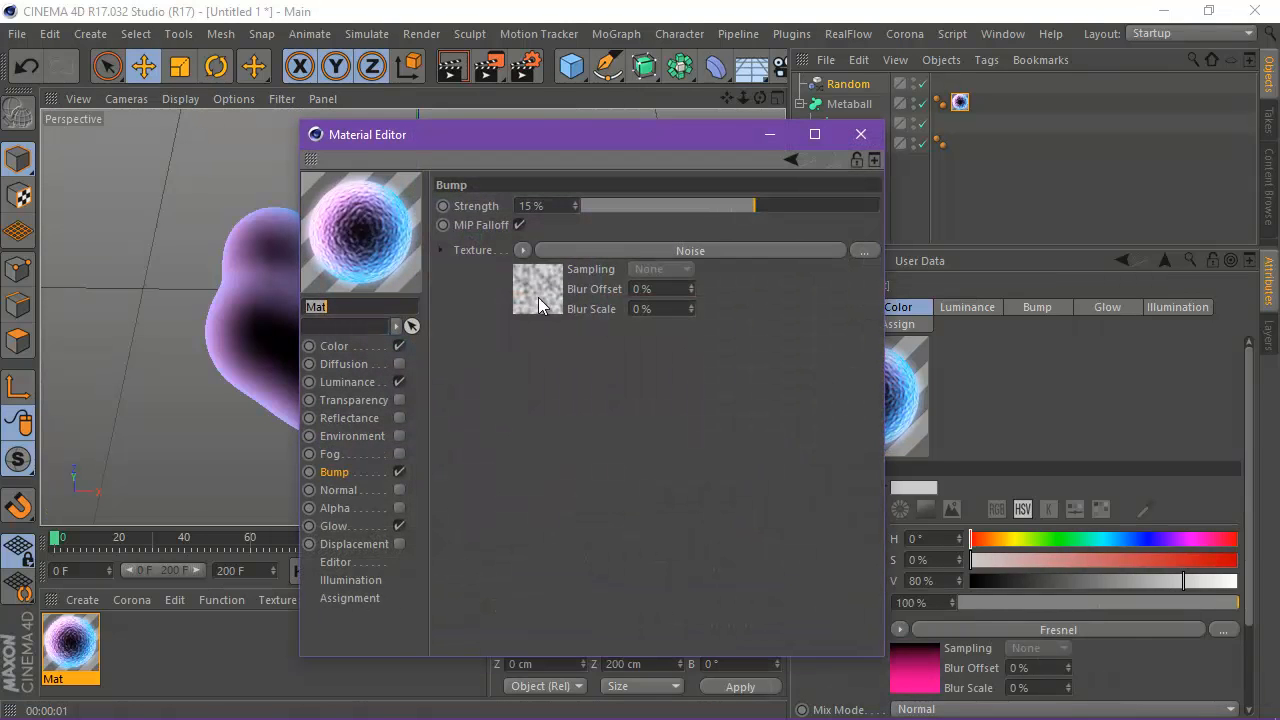
{"action": "left_click", "coordinate": [634, 250]}
{"action": "double_click", "coordinate": [570, 459]}
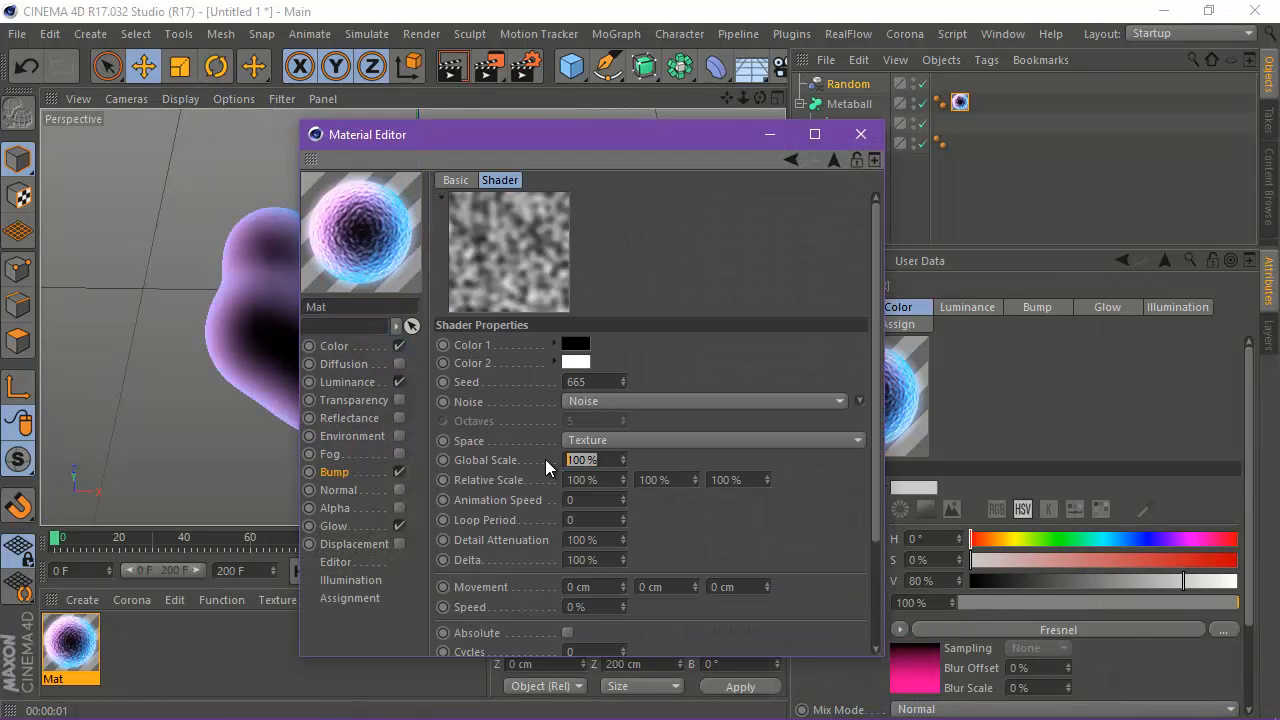
{"action": "type", "text": "80"}
Set all three relative scale values of the bump noise to 80%, close the Material Editor, and render the view.
{"action": "double_click", "coordinate": [590, 480]}
{"action": "type", "text": "80"}
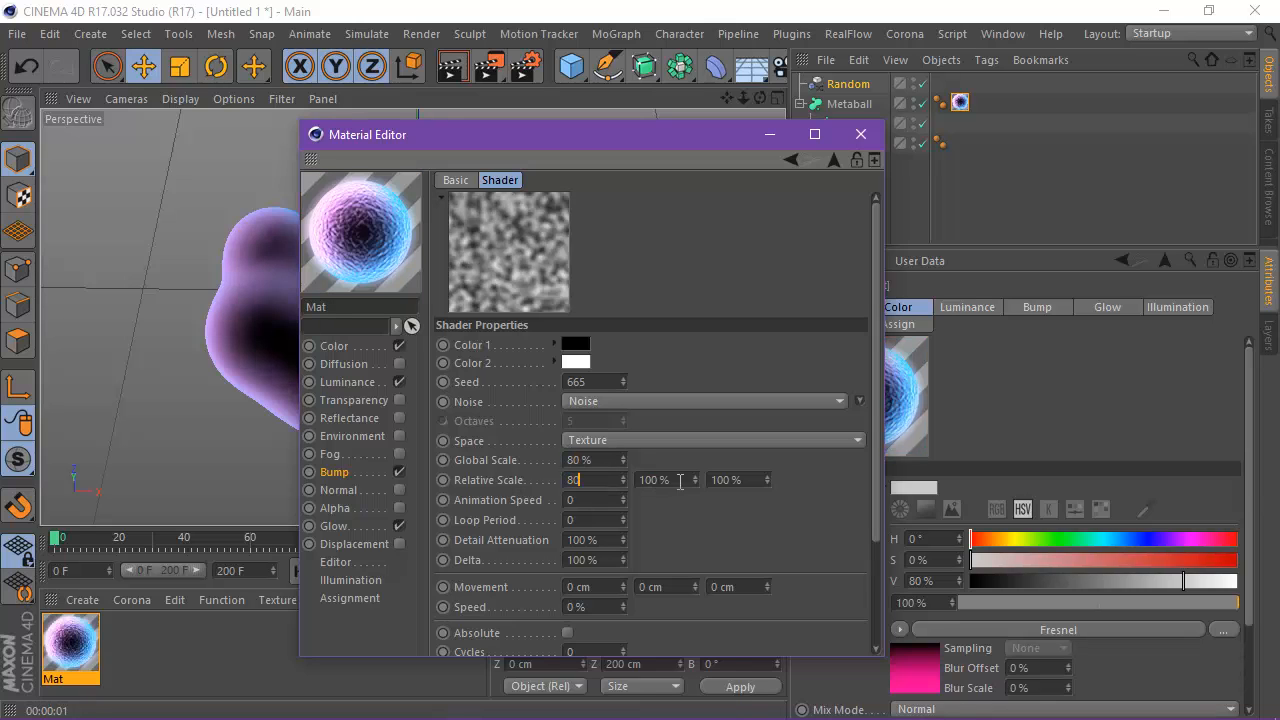
{"action": "key", "text": "Tab"}
{"action": "type", "text": "80"}
{"action": "key", "text": "Tab"}
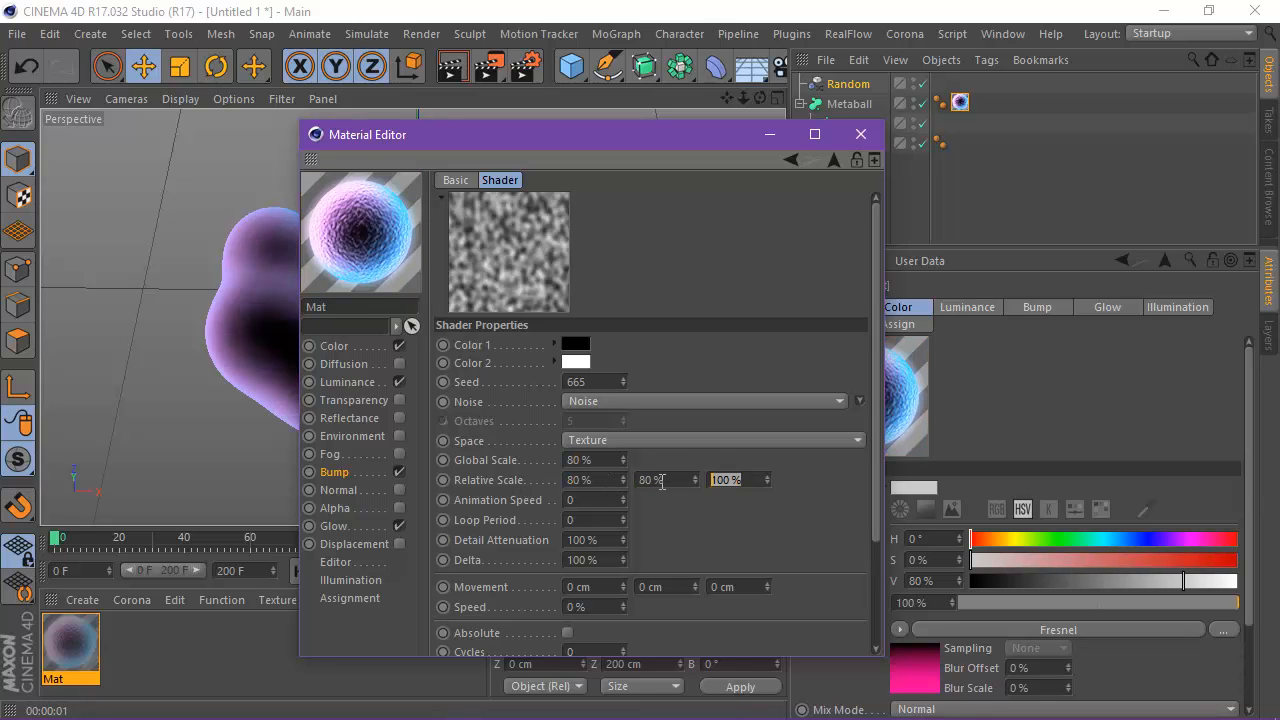
{"action": "type", "text": "80"}
{"action": "key", "text": "Return"}
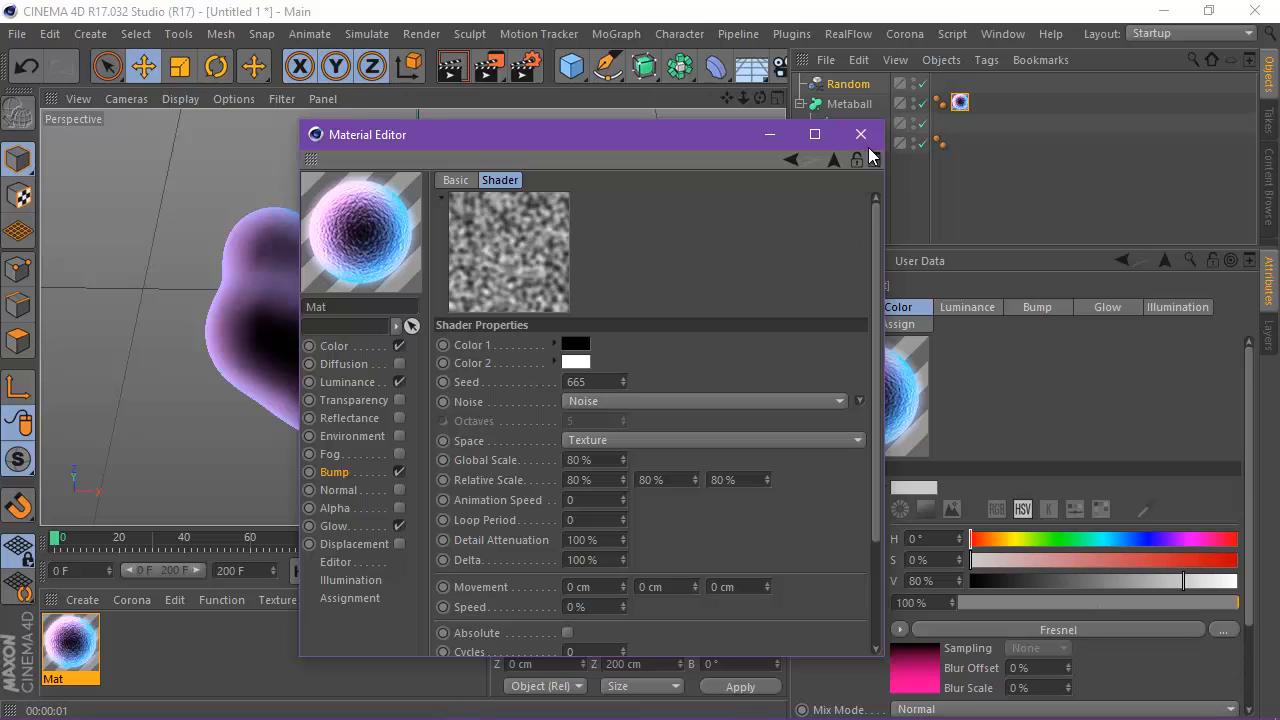
{"action": "left_click", "coordinate": [860, 134]}
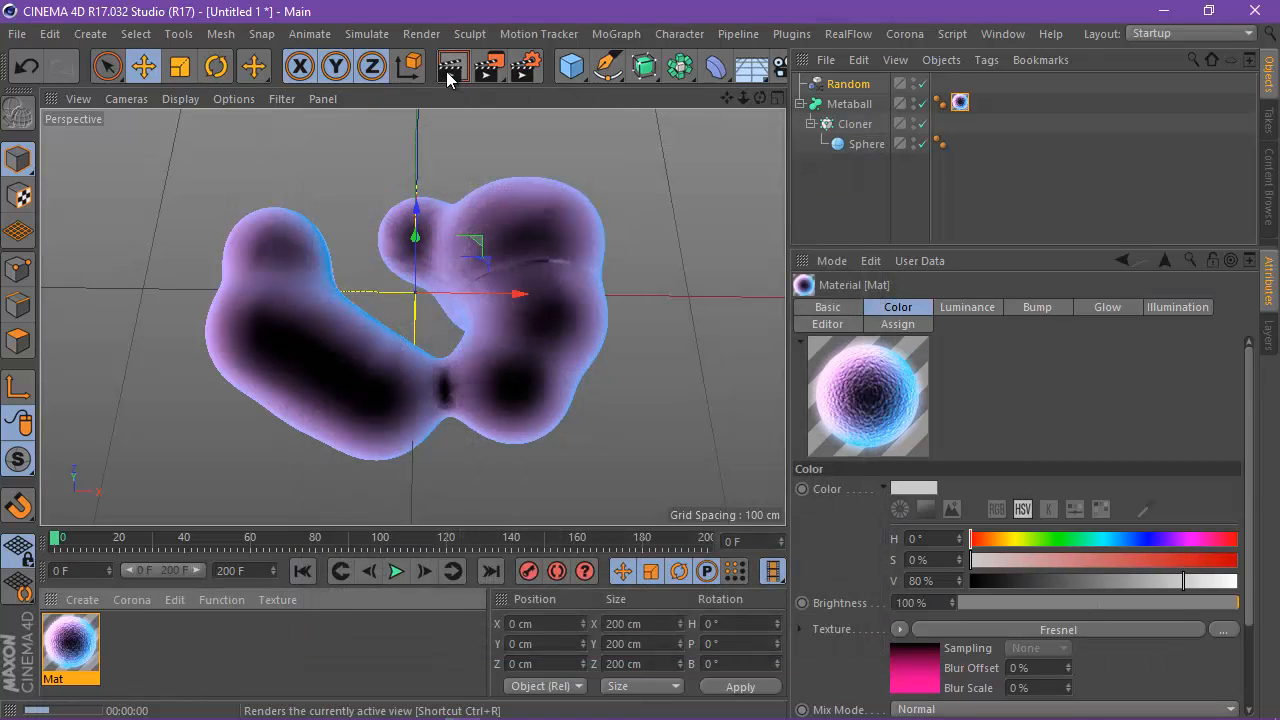
{"action": "left_click", "coordinate": [448, 74]}
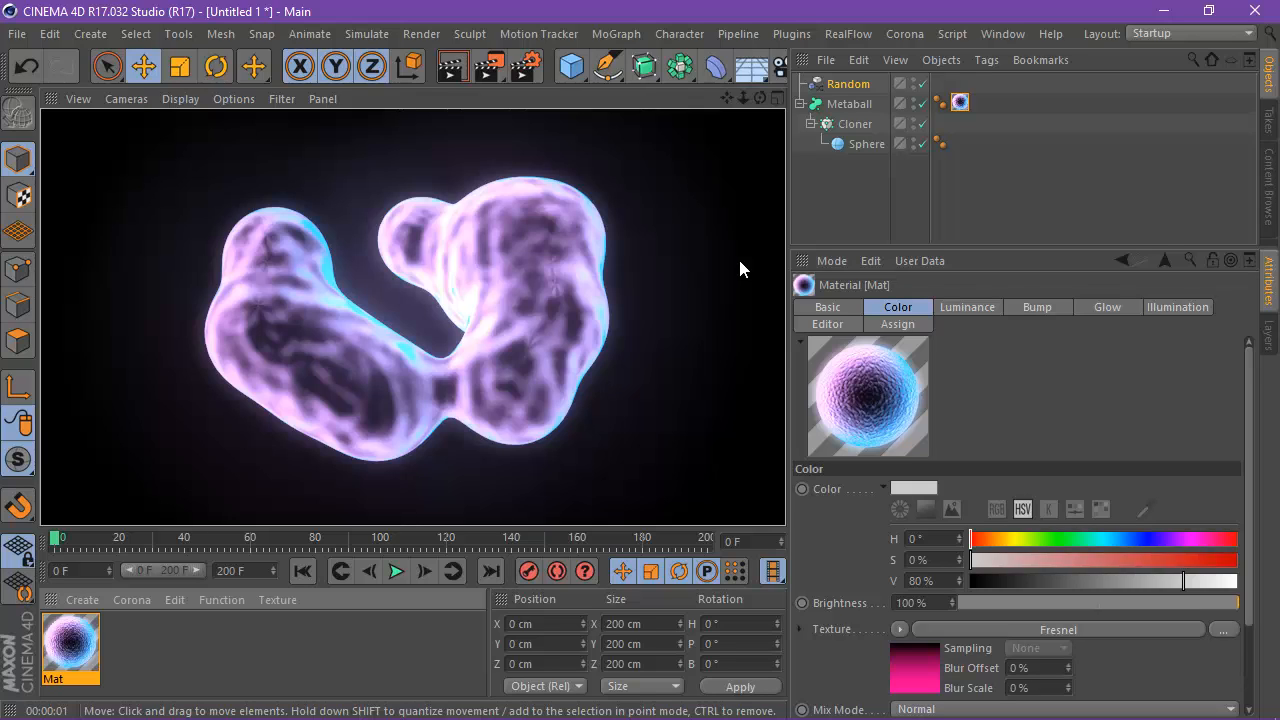
Play the animation with the metaball framed from farther away, and render the view partway through.
{"action": "left_click", "coordinate": [760, 98]}
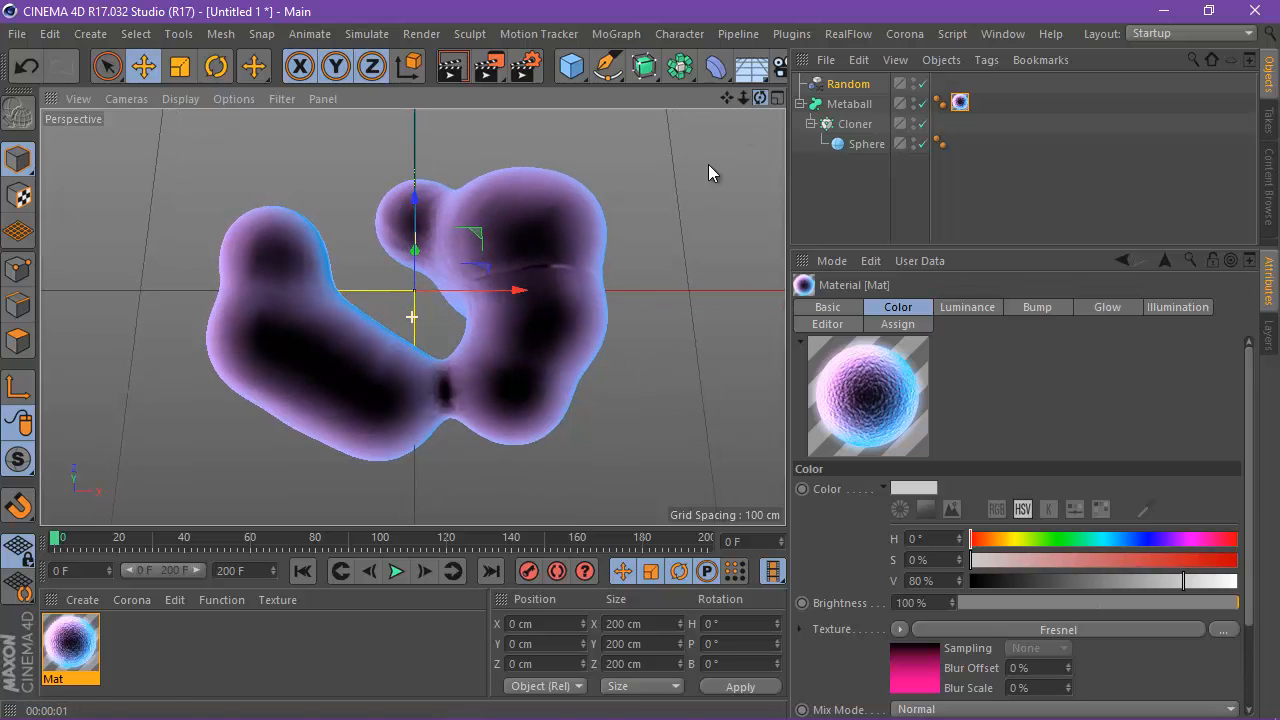
{"action": "left_click", "coordinate": [396, 570]}
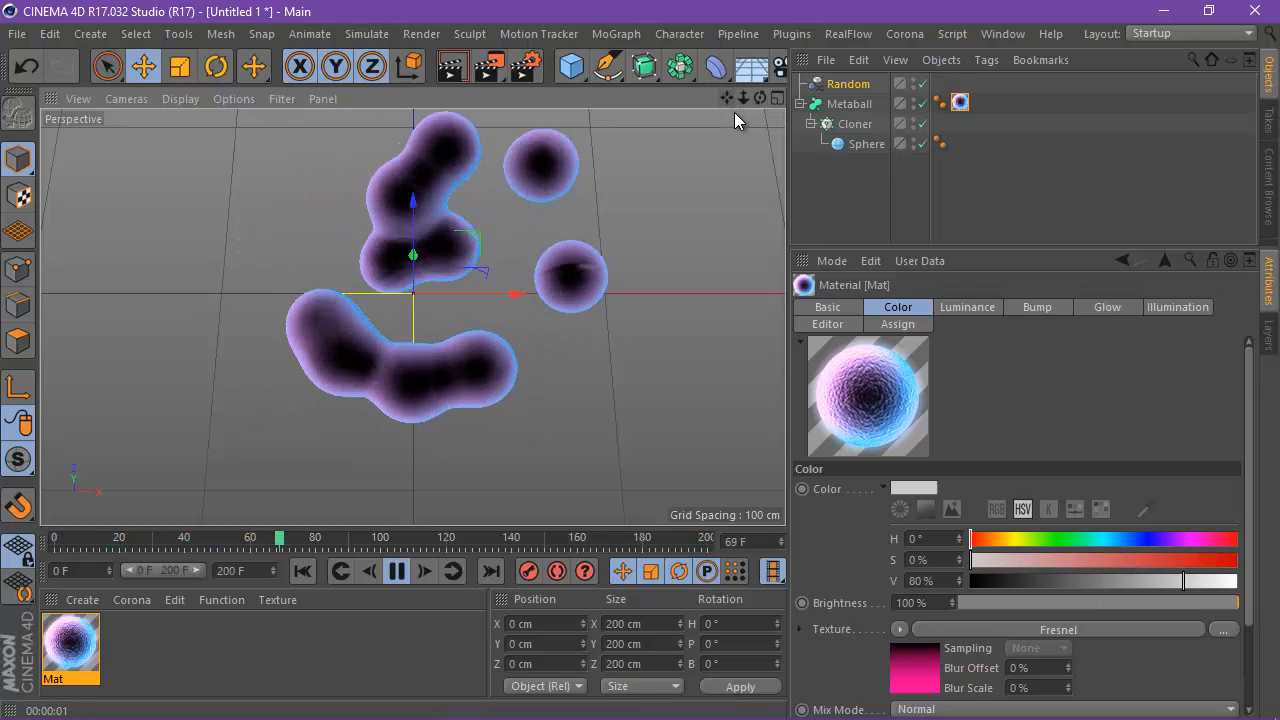
{"action": "left_click_drag", "start_coordinate": [742, 99], "coordinate": [640, 360]}
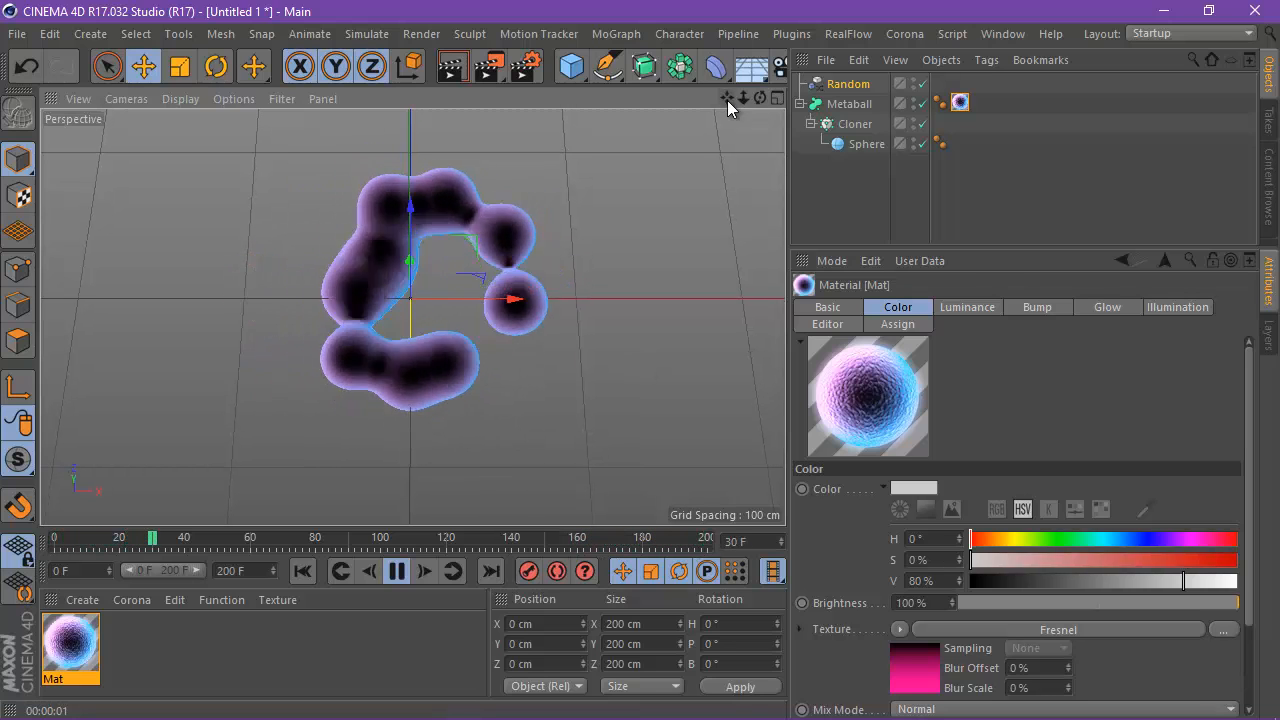
{"action": "left_click", "coordinate": [459, 67]}
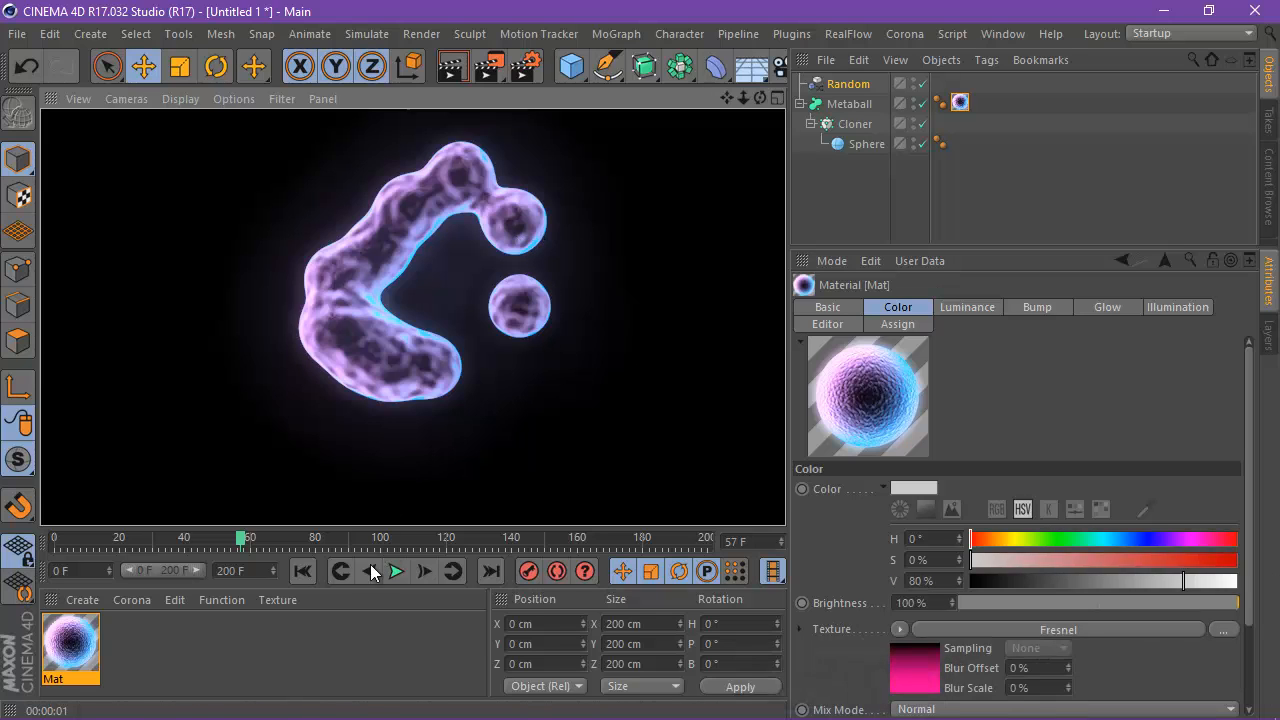
Return to frame 0, adjust the viewing angle slightly, play the animation through, and rewind it to the start.
{"action": "left_click", "coordinate": [305, 570]}
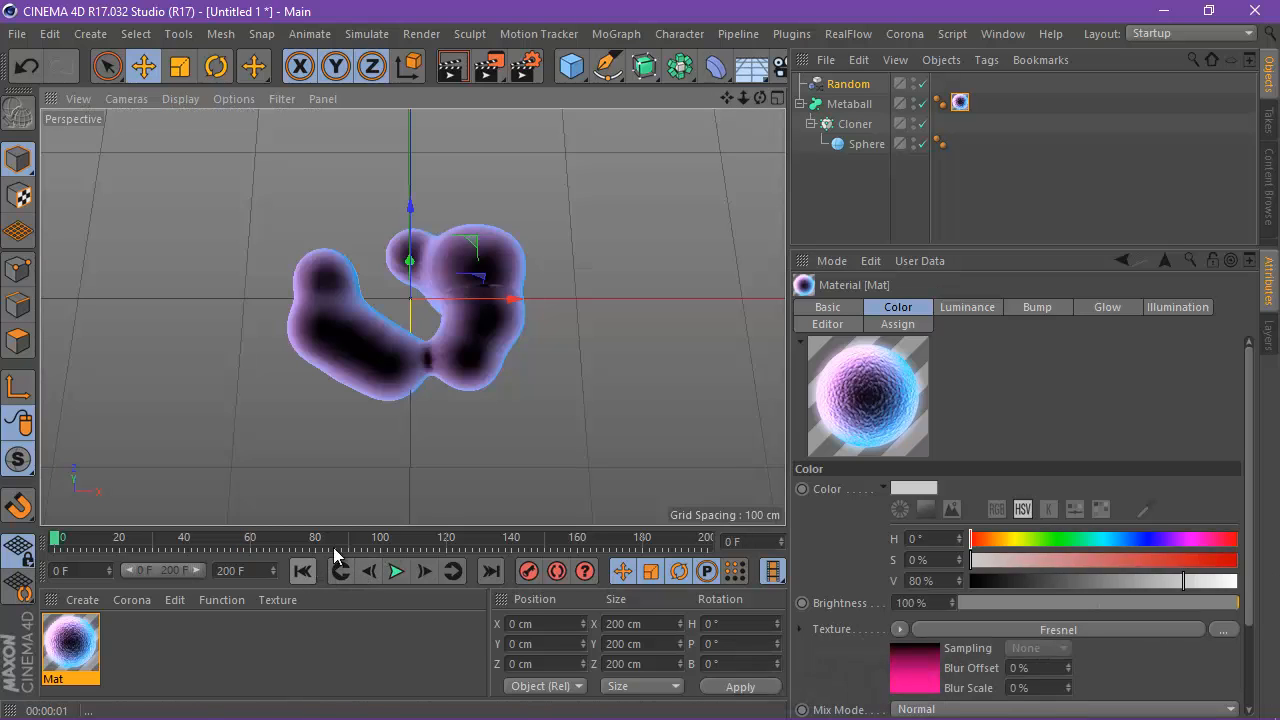
{"action": "left_click_drag", "start_coordinate": [761, 97], "coordinate": [640, 366]}
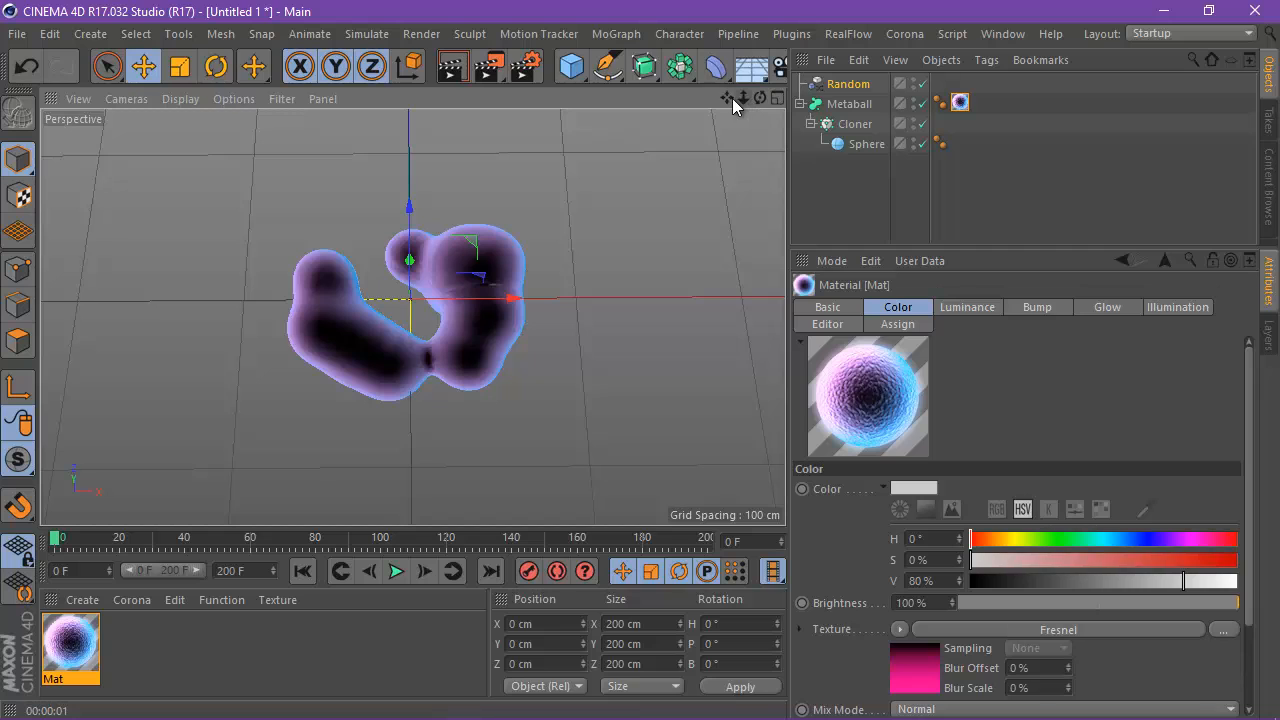
{"action": "left_click_drag", "start_coordinate": [732, 98], "coordinate": [640, 361]}
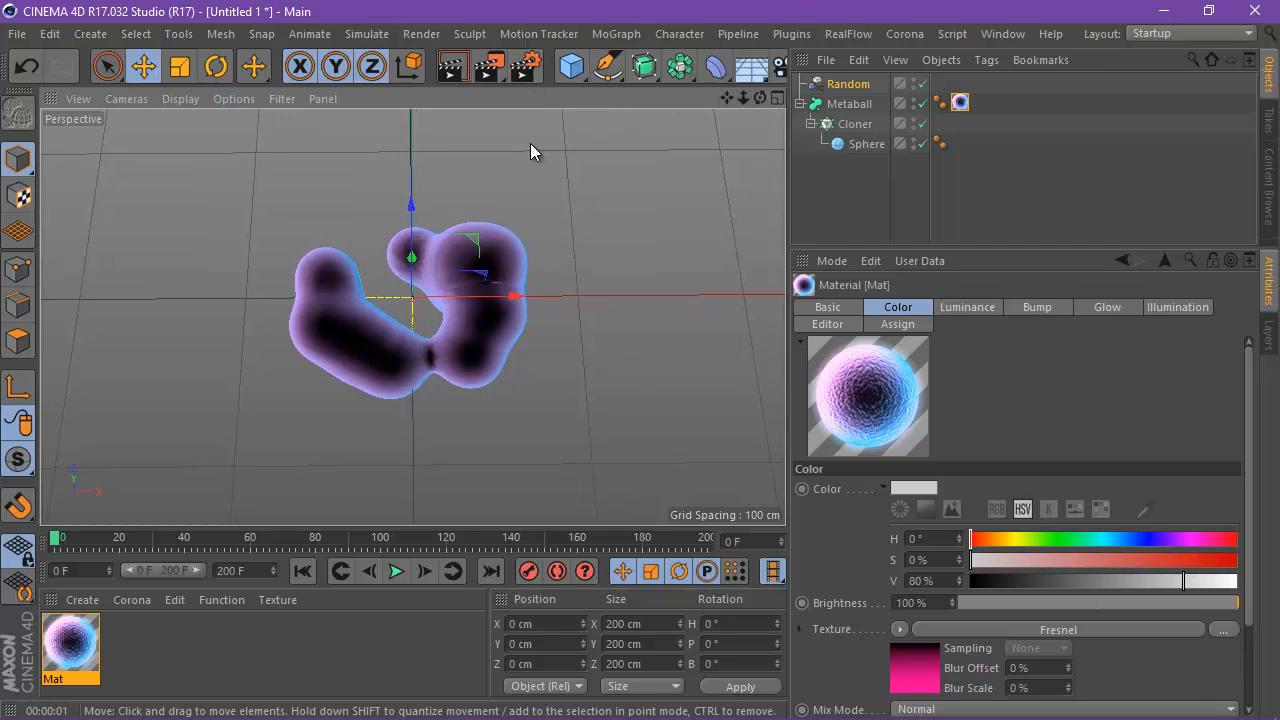
{"action": "left_click", "coordinate": [389, 570]}
{"action": "left_click", "coordinate": [396, 572]}
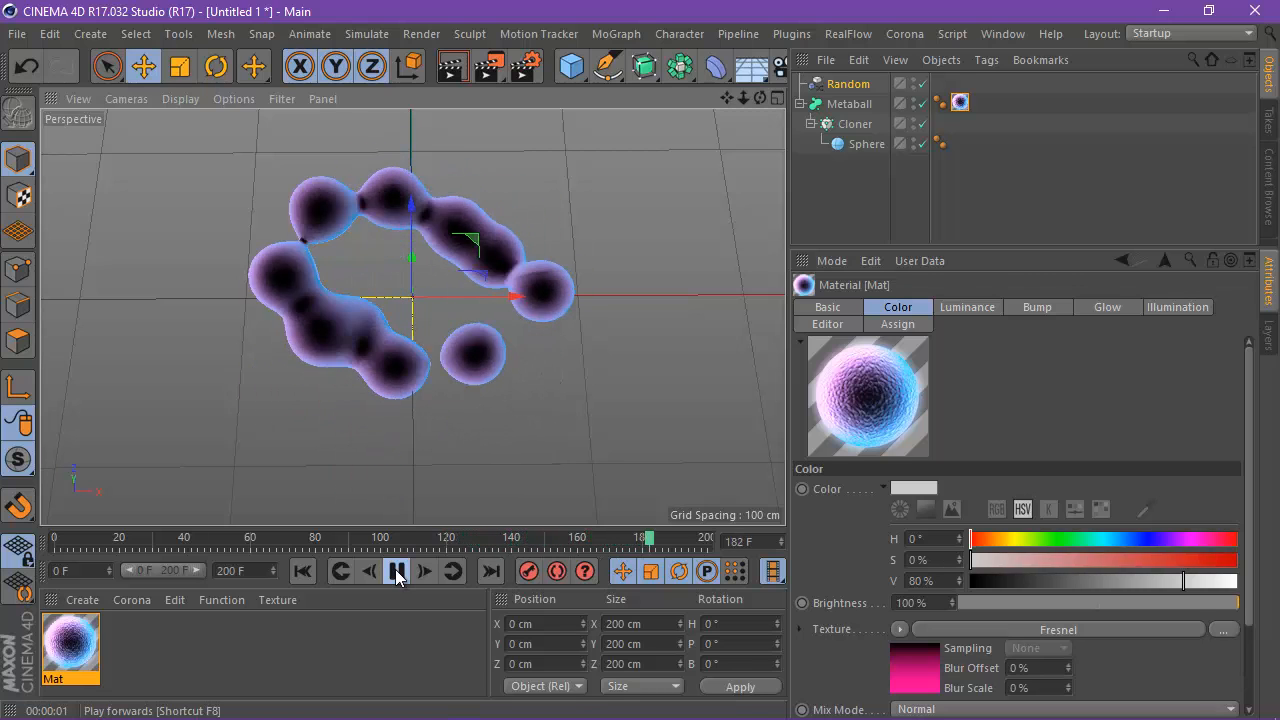
{"action": "left_click", "coordinate": [397, 571]}
{"action": "left_click", "coordinate": [302, 570]}
Review the anti-aliasing and save options in the render settings.
{"action": "left_click", "coordinate": [521, 67]}
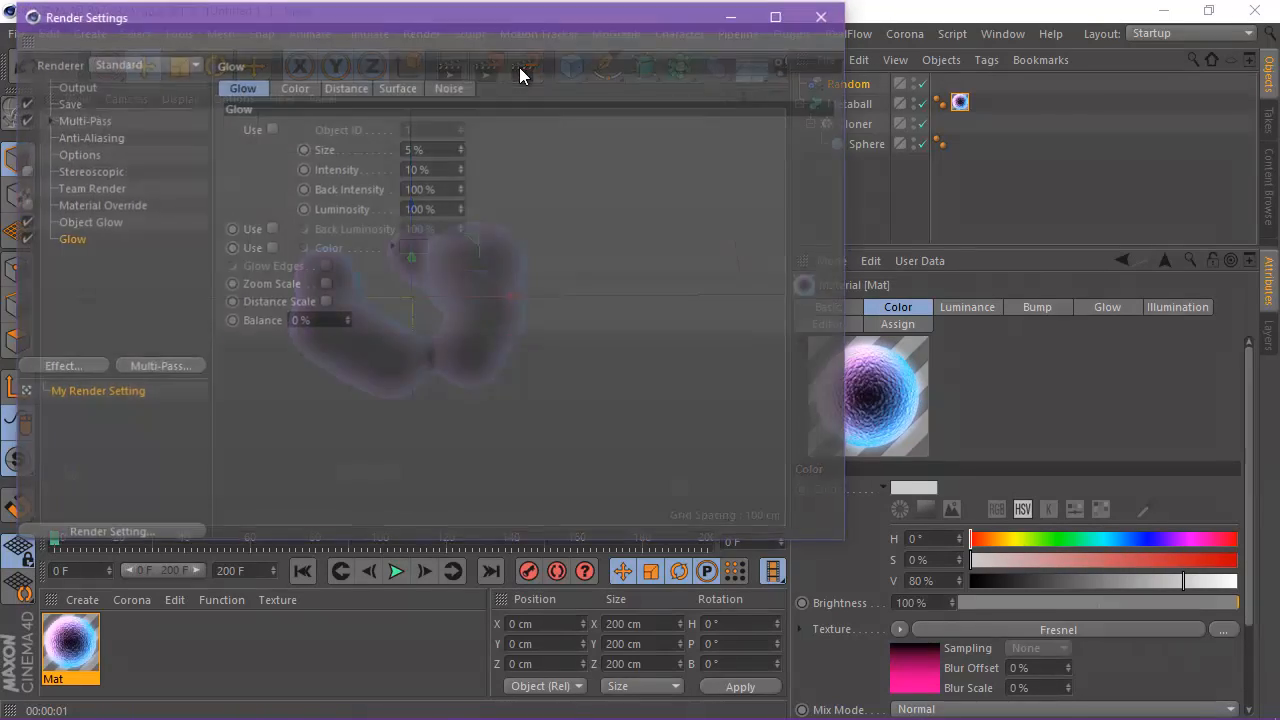
{"action": "left_click", "coordinate": [88, 137]}
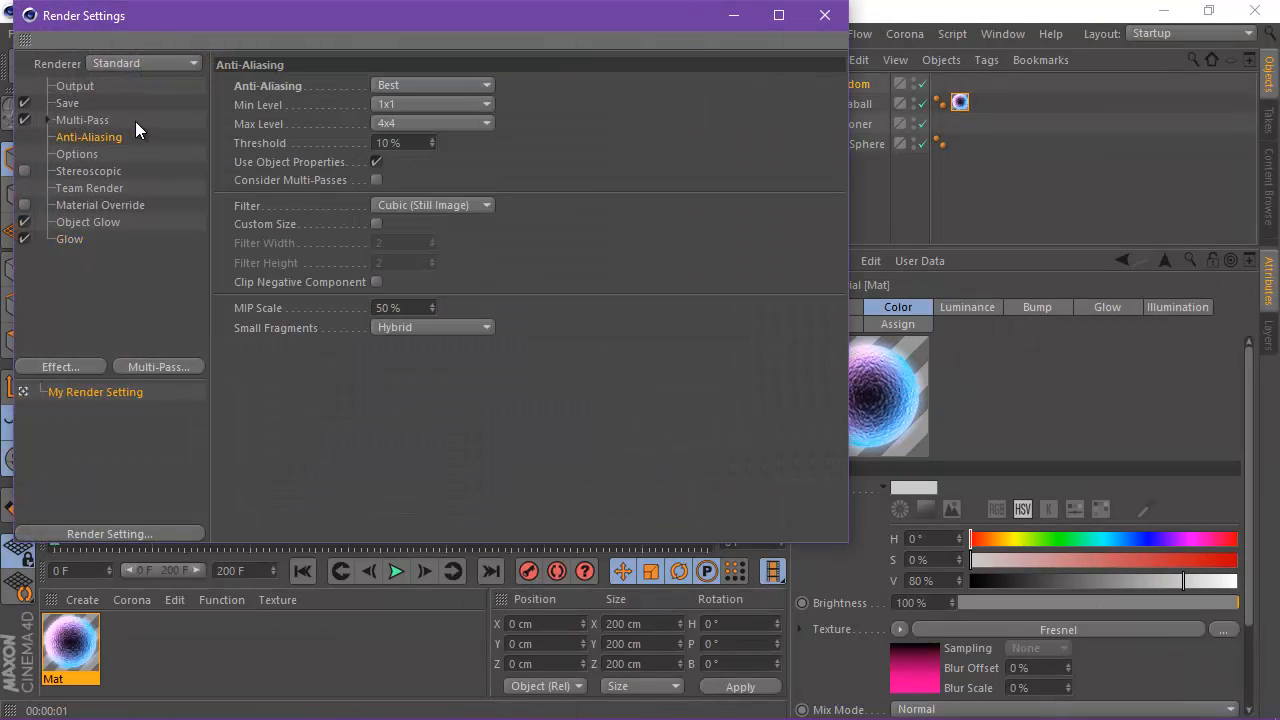
{"action": "left_click", "coordinate": [66, 103]}
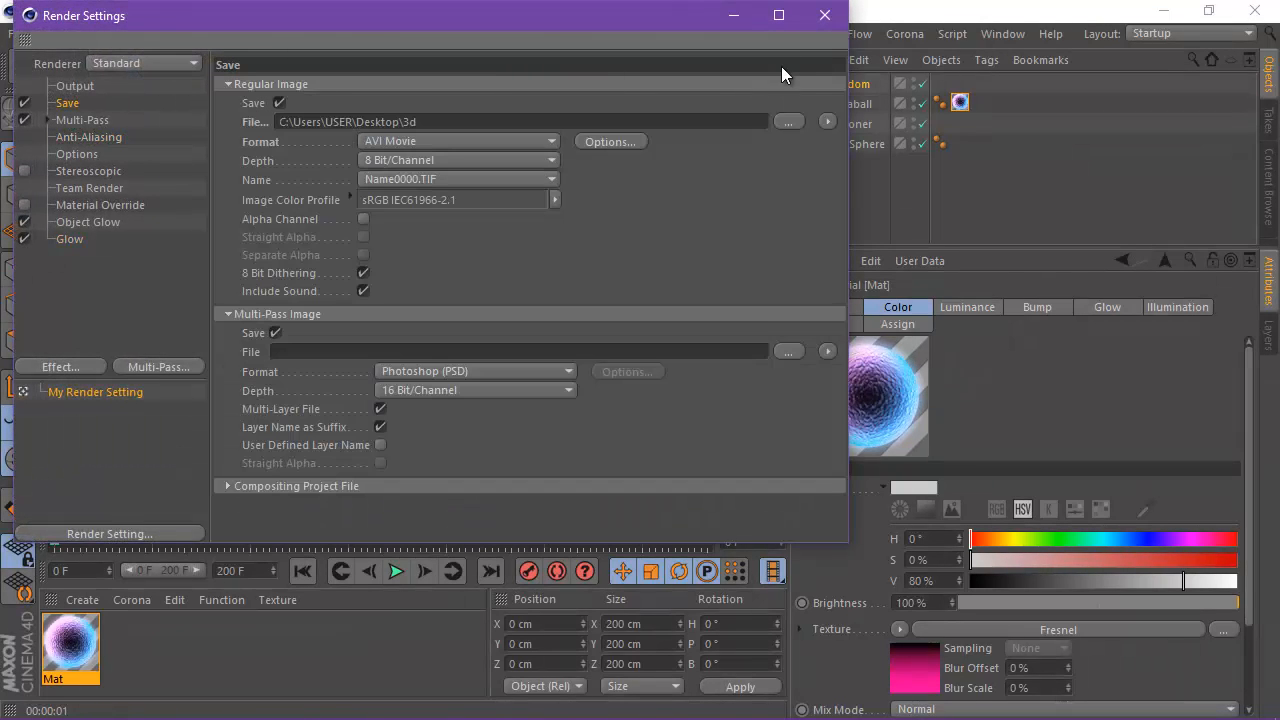
{"action": "left_click", "coordinate": [824, 15]}
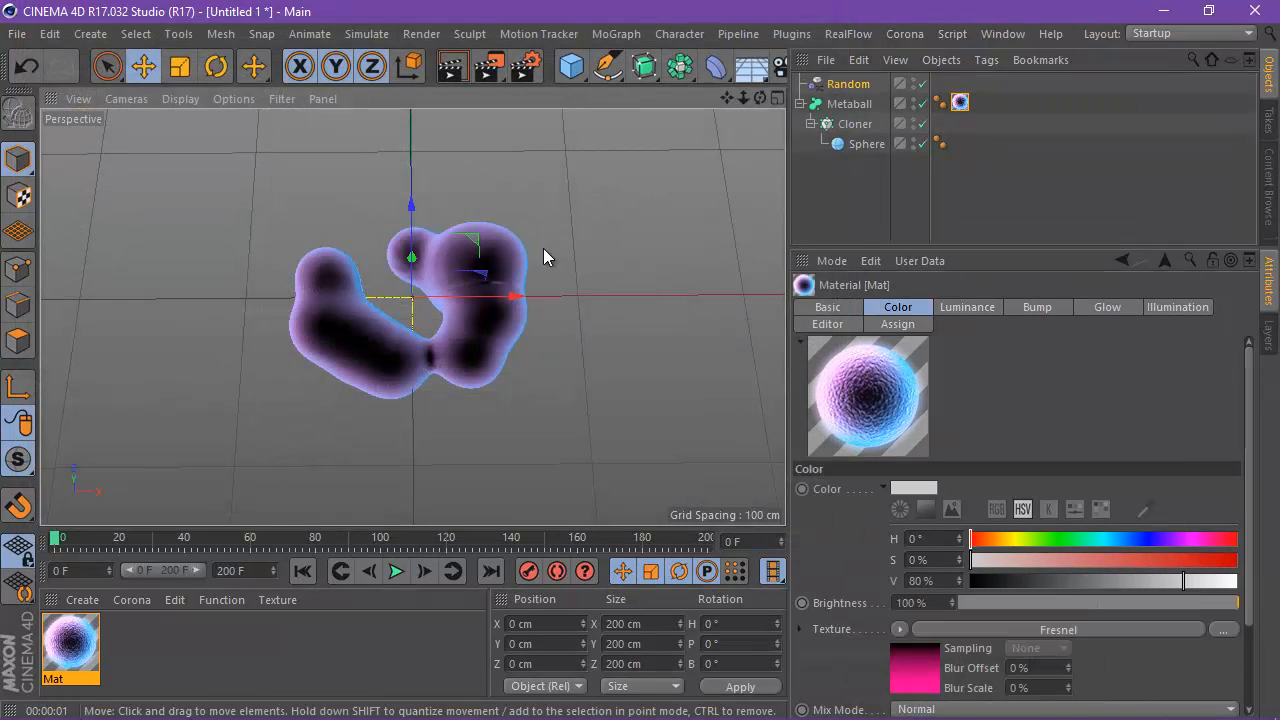
Remove the Object Glow and Glow effects from the render settings.
{"action": "left_click", "coordinate": [529, 80]}
{"action": "left_click", "coordinate": [80, 223]}
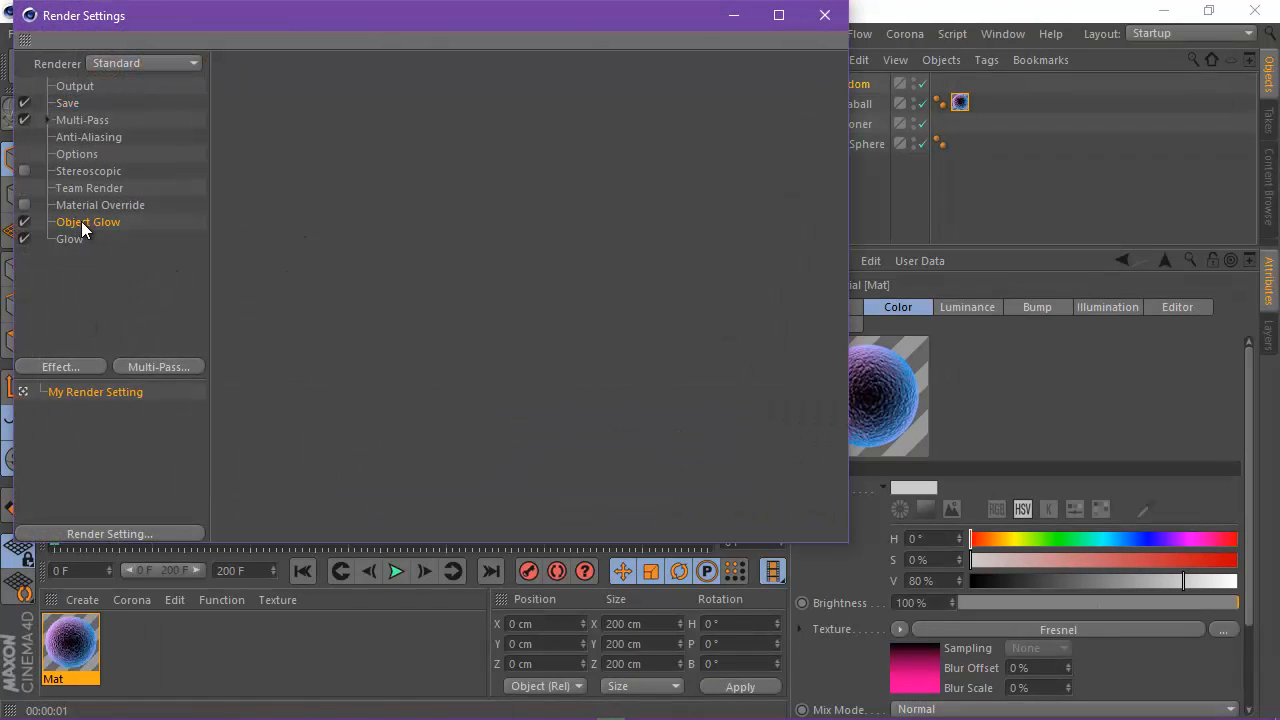
{"action": "key", "text": "Delete"}
{"action": "left_click", "coordinate": [64, 223]}
{"action": "key", "text": "Delete"}
{"action": "left_click", "coordinate": [822, 17]}
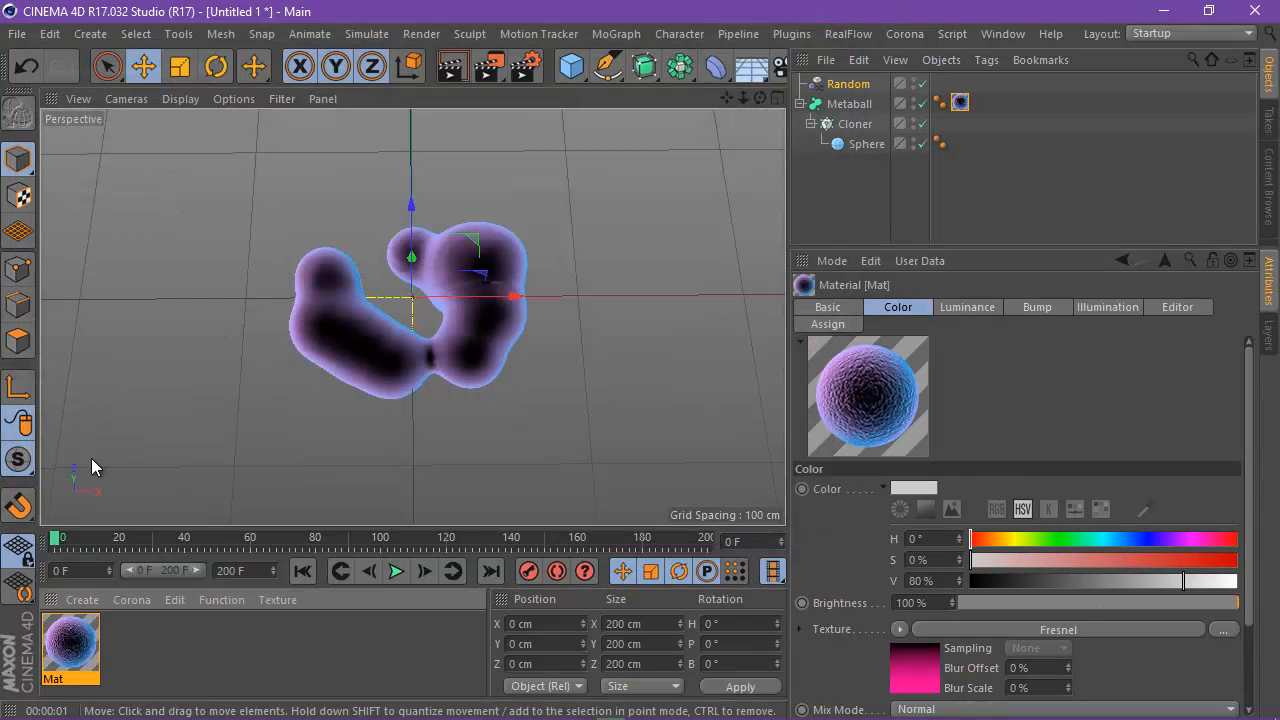
Enable the material's Glow channel and set its radius to 10 cm.
{"action": "double_click", "coordinate": [78, 642]}
{"action": "left_click", "coordinate": [400, 527]}
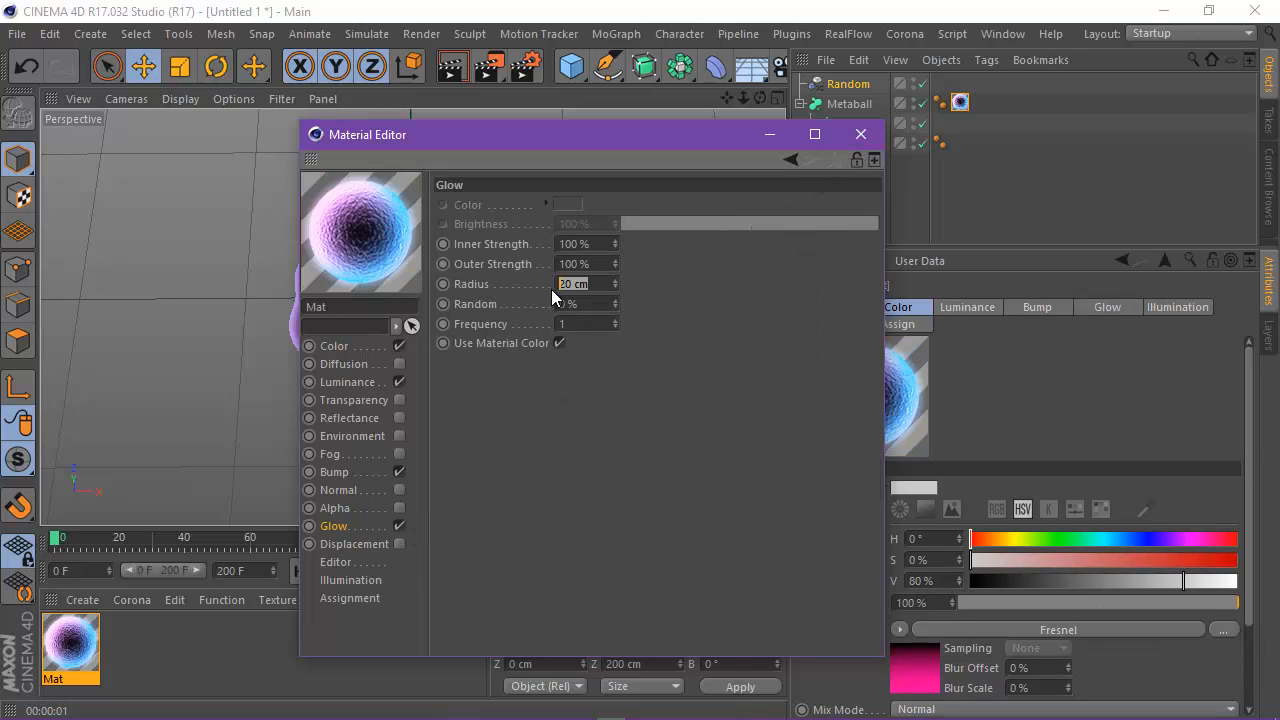
{"action": "type", "text": "10"}
{"action": "key", "text": "Return"}
{"action": "left_click", "coordinate": [861, 134]}
Check the list of effects in the render settings and render the view.
{"action": "left_click", "coordinate": [525, 66]}
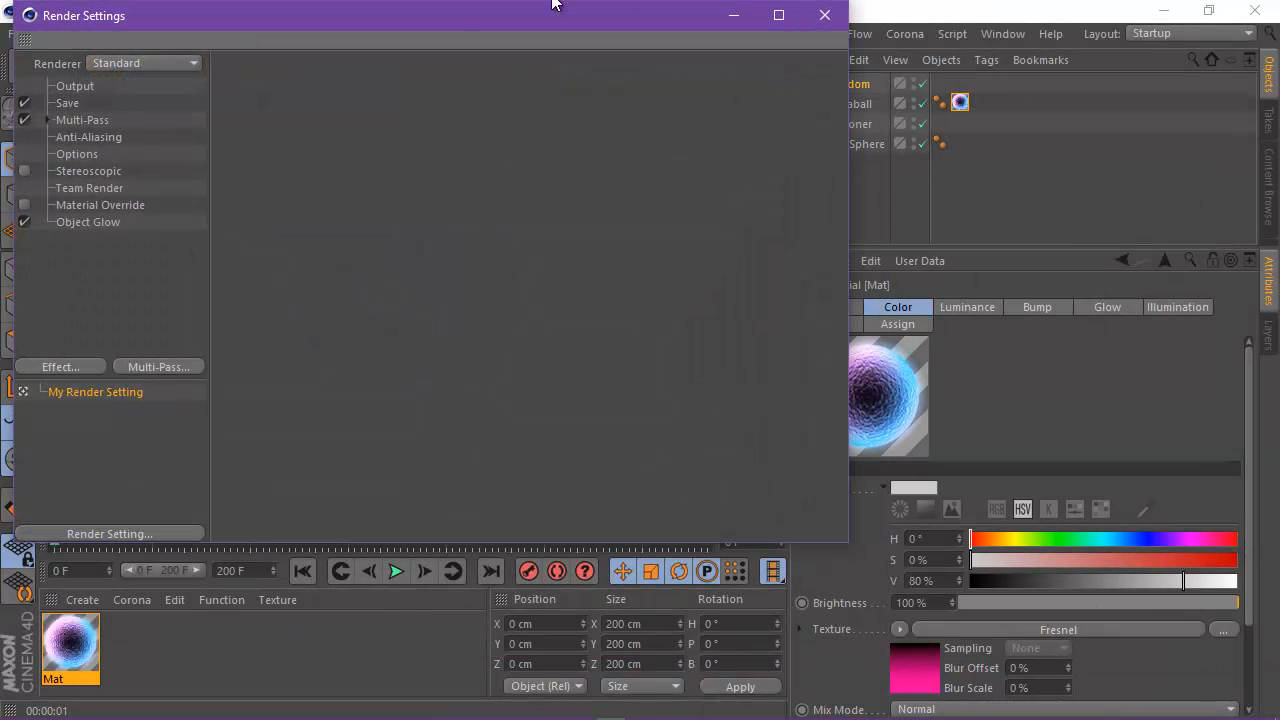
{"action": "left_click", "coordinate": [824, 15]}
{"action": "left_click", "coordinate": [448, 74]}
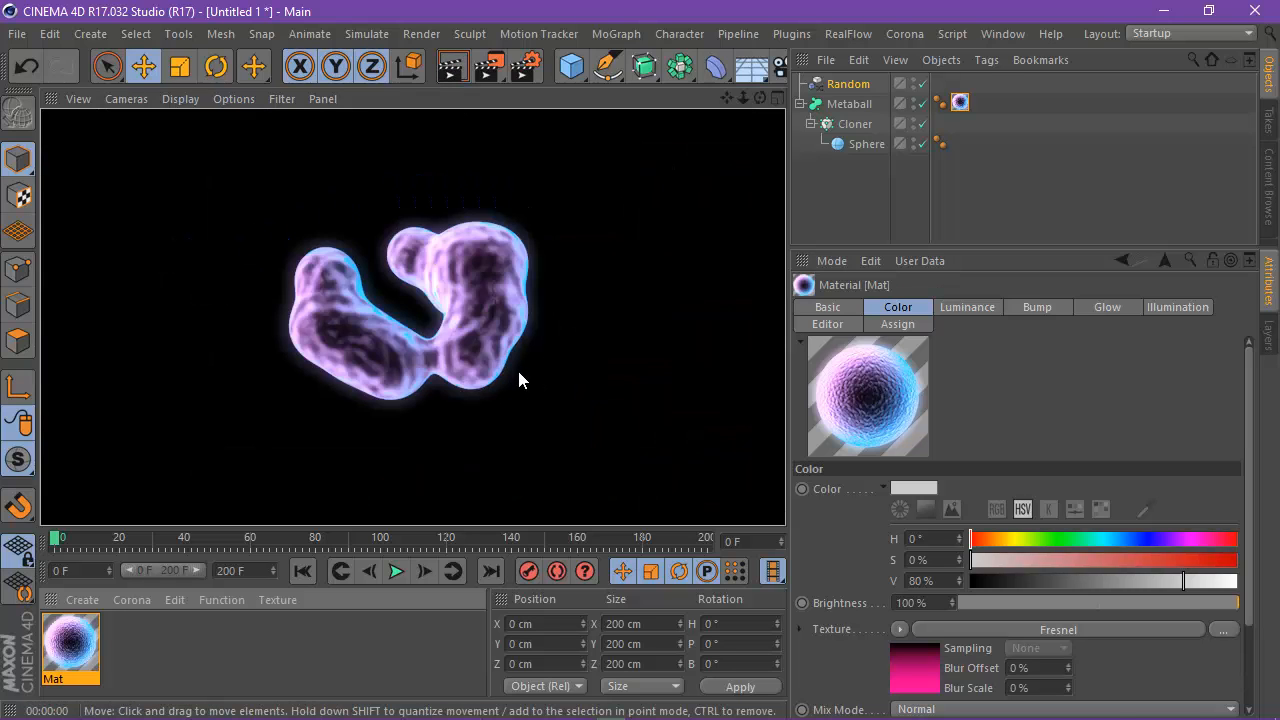
Clear the rendered preview and turn off the material's Glow channel.
{"action": "left_click", "coordinate": [348, 395]}
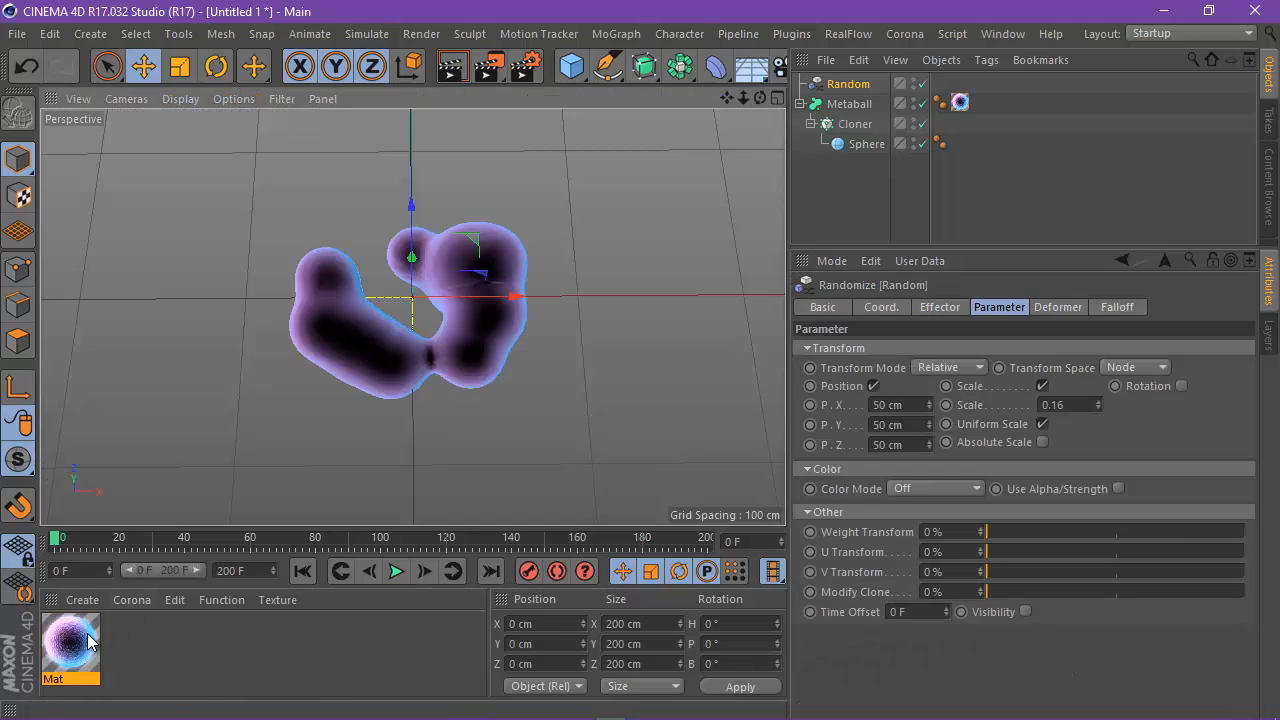
{"action": "left_click", "coordinate": [87, 634]}
{"action": "double_click", "coordinate": [89, 638]}
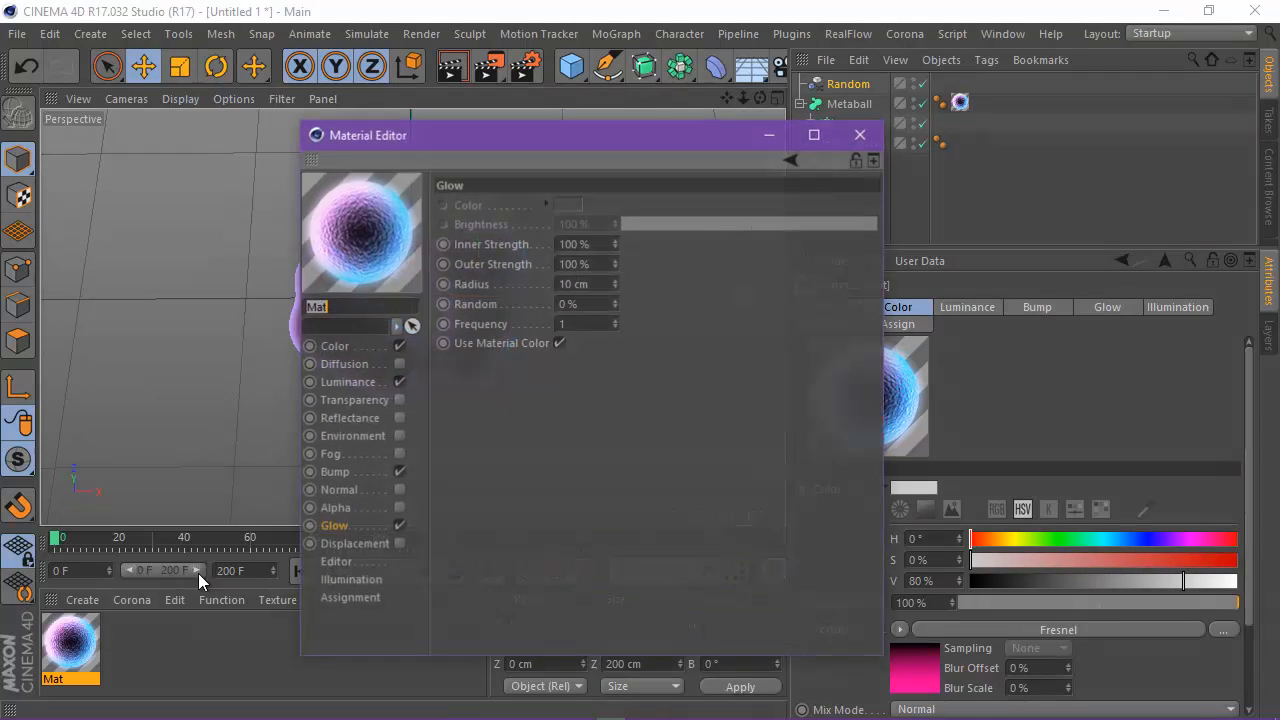
{"action": "left_click", "coordinate": [398, 526]}
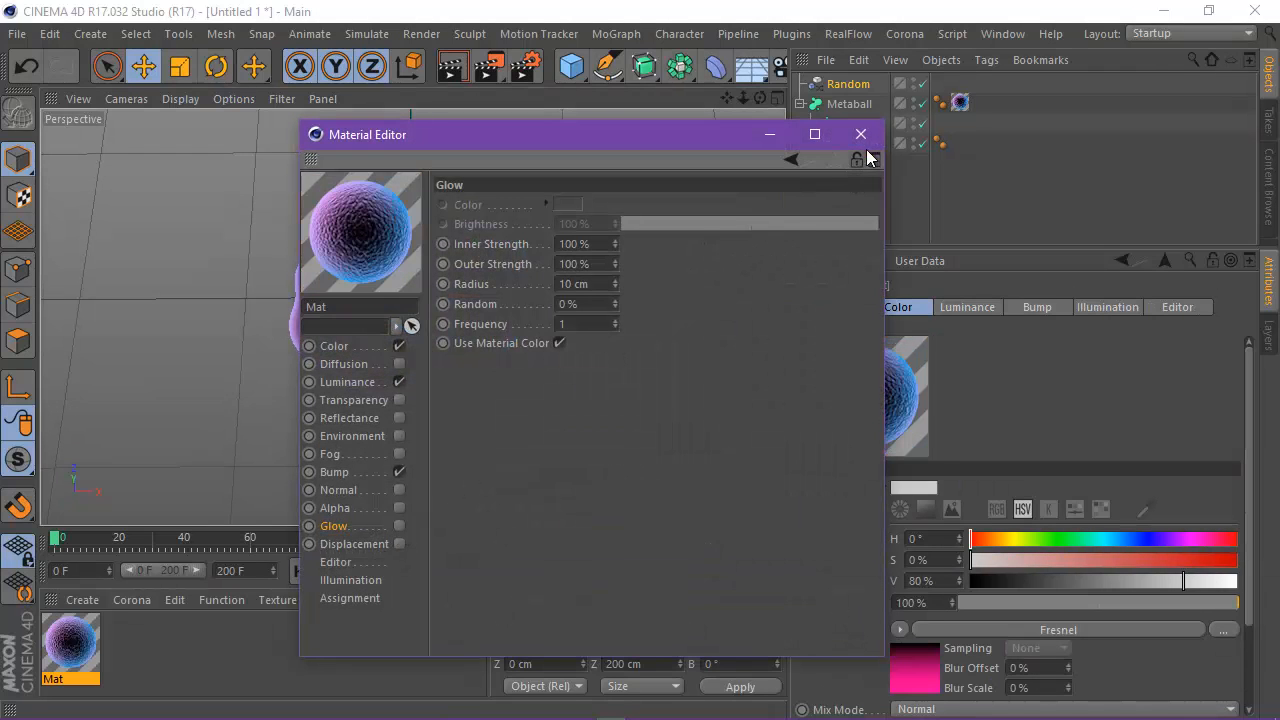
Try a luminance brightness of 262% on the material, render the view, and reset the brightness to 100%.
{"action": "left_click", "coordinate": [346, 382]}
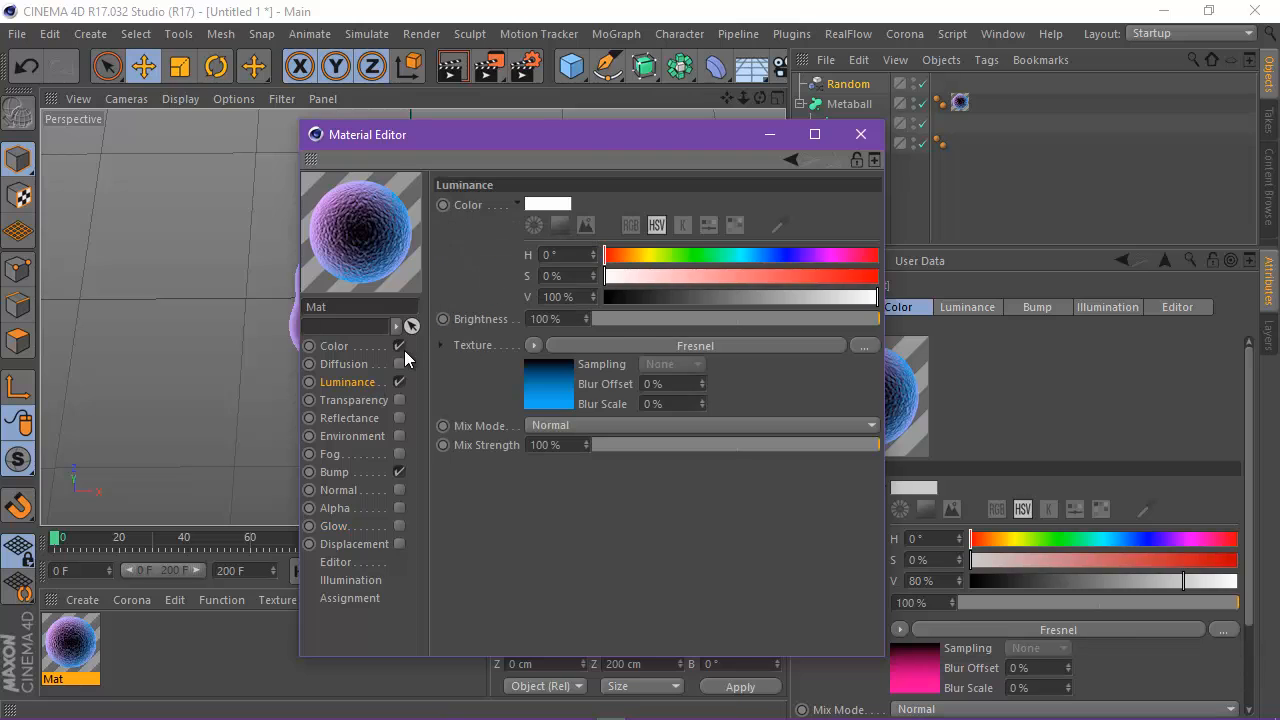
{"action": "left_click_drag", "start_coordinate": [586, 314], "coordinate": [585, 316]}
{"action": "left_click_drag", "start_coordinate": [473, 141], "coordinate": [719, 141]}
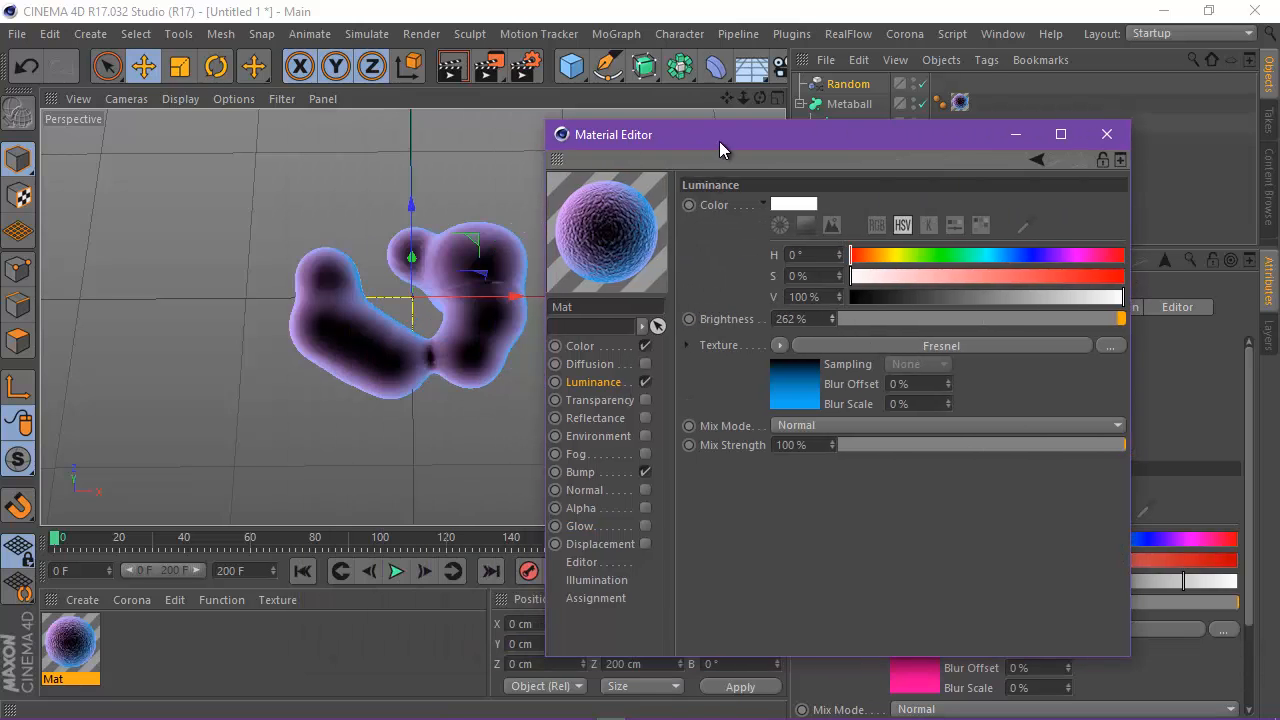
{"action": "left_click", "coordinate": [454, 72]}
{"action": "left_click_drag", "start_coordinate": [826, 318], "coordinate": [655, 316]}
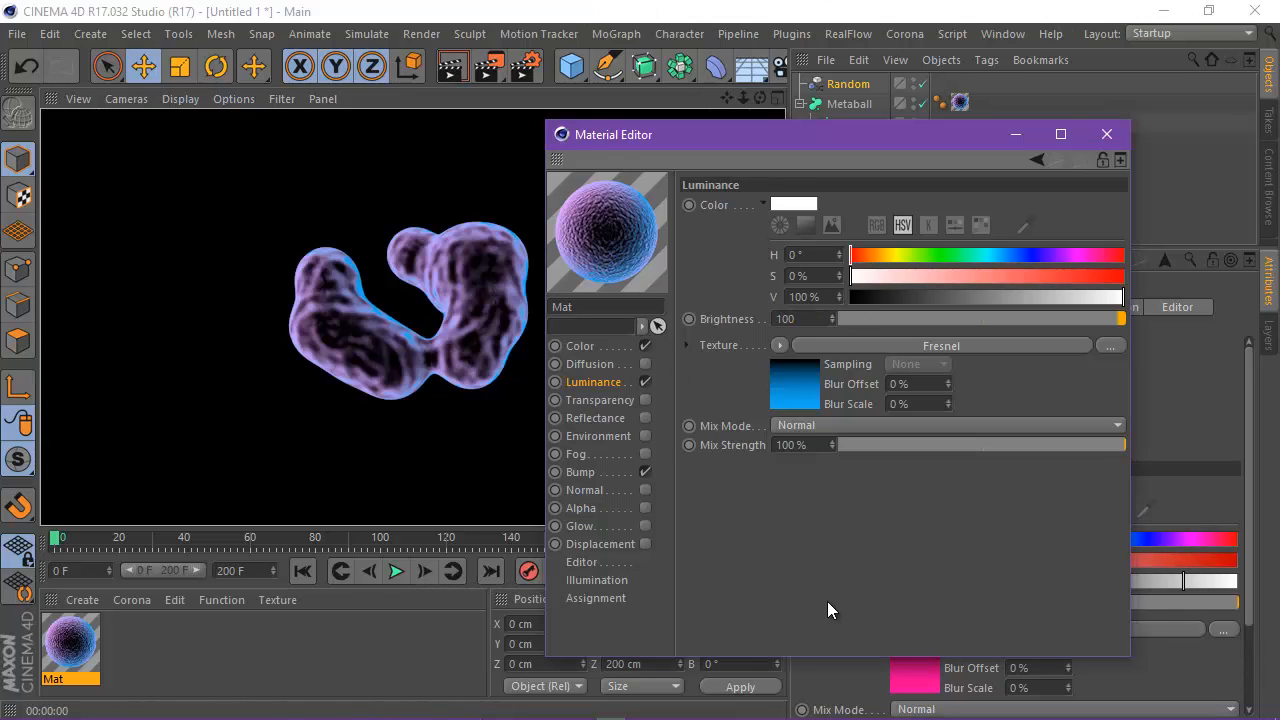
Disable Object Glow in the render settings and close the Material Editor.
{"action": "left_click", "coordinate": [521, 74]}
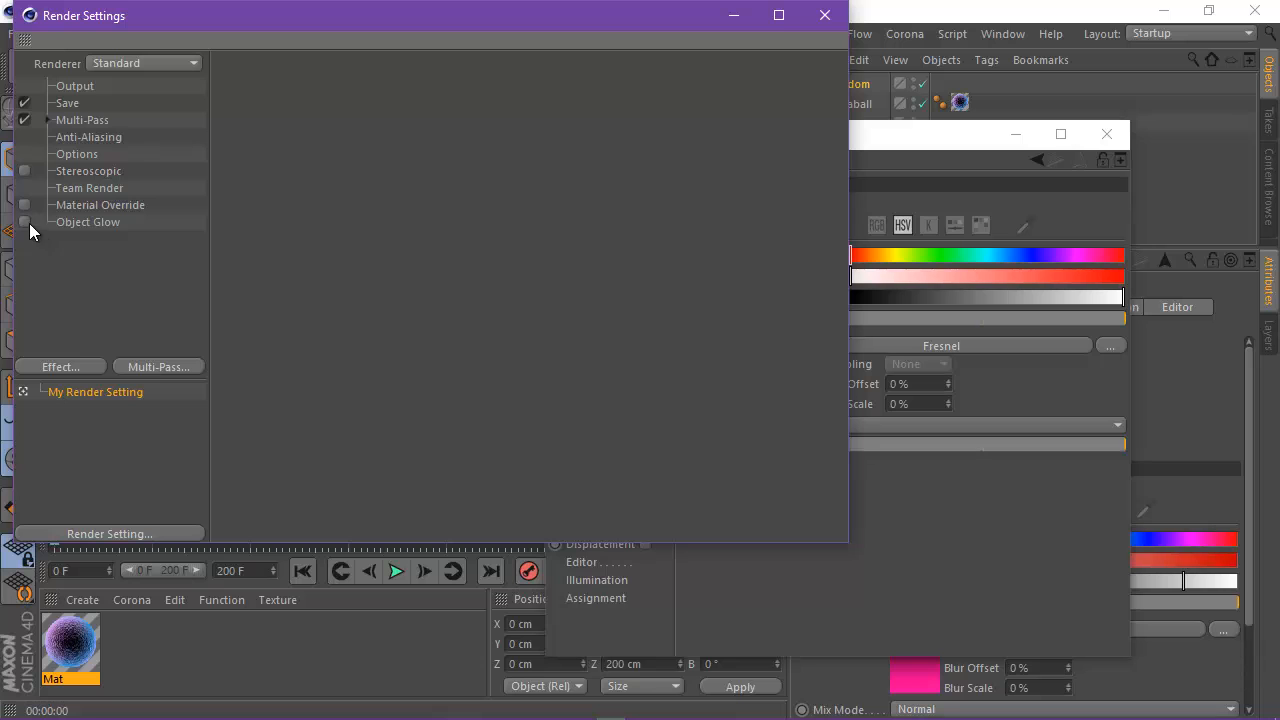
{"action": "left_click", "coordinate": [825, 15]}
{"action": "left_click", "coordinate": [1106, 133]}
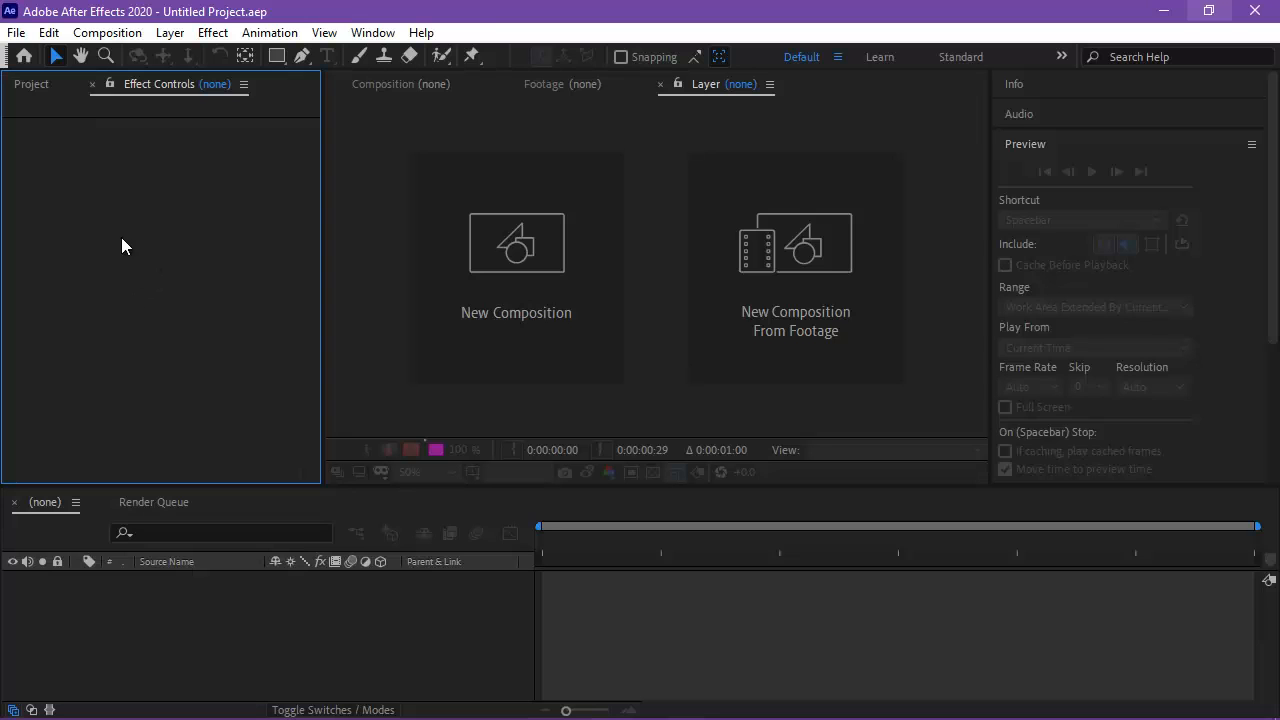
Import the footage file 3d.avi, create a composition from it, and preview the animation from the start.
{"action": "left_click", "coordinate": [18, 35]}
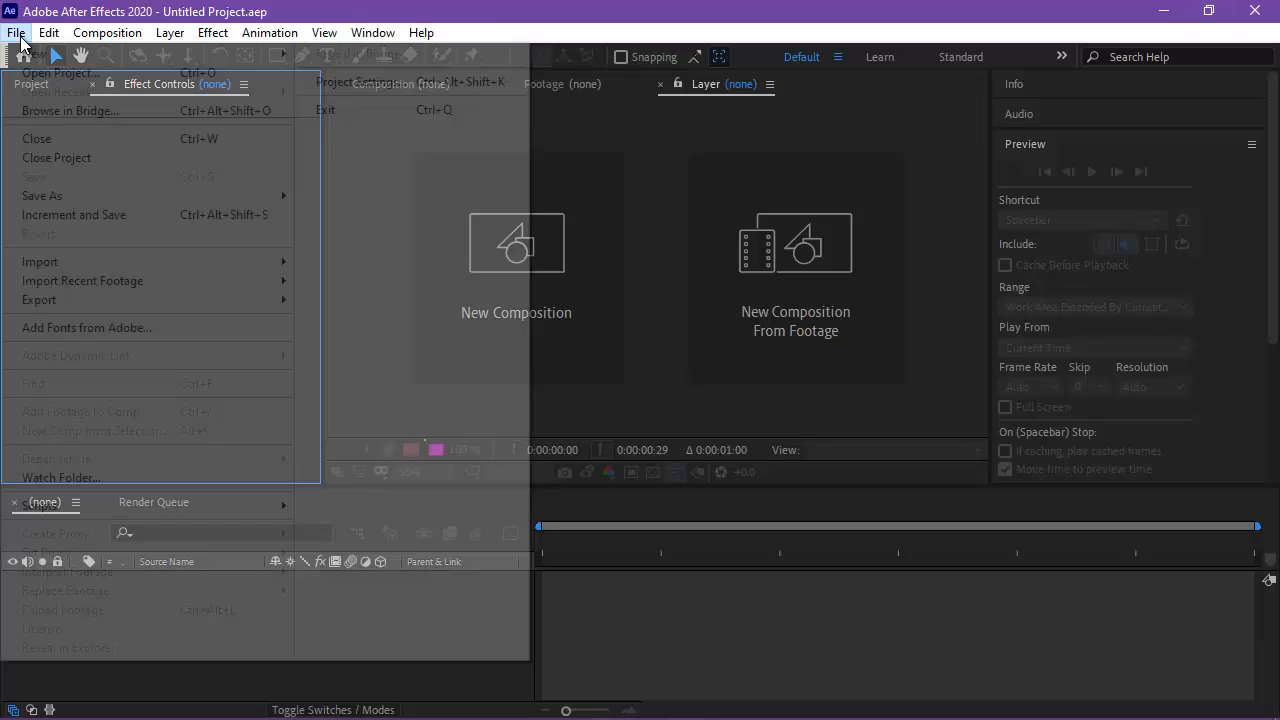
{"action": "mouse_move", "coordinate": [200, 262]}
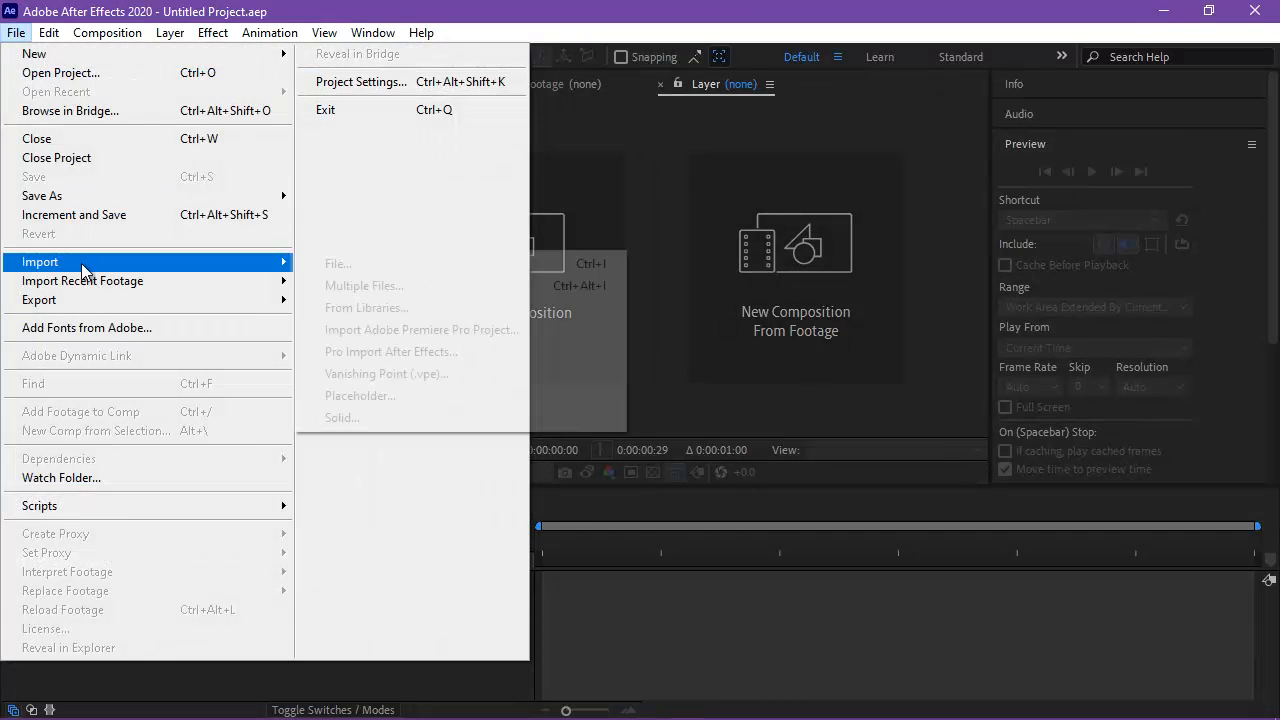
{"action": "left_click", "coordinate": [443, 264]}
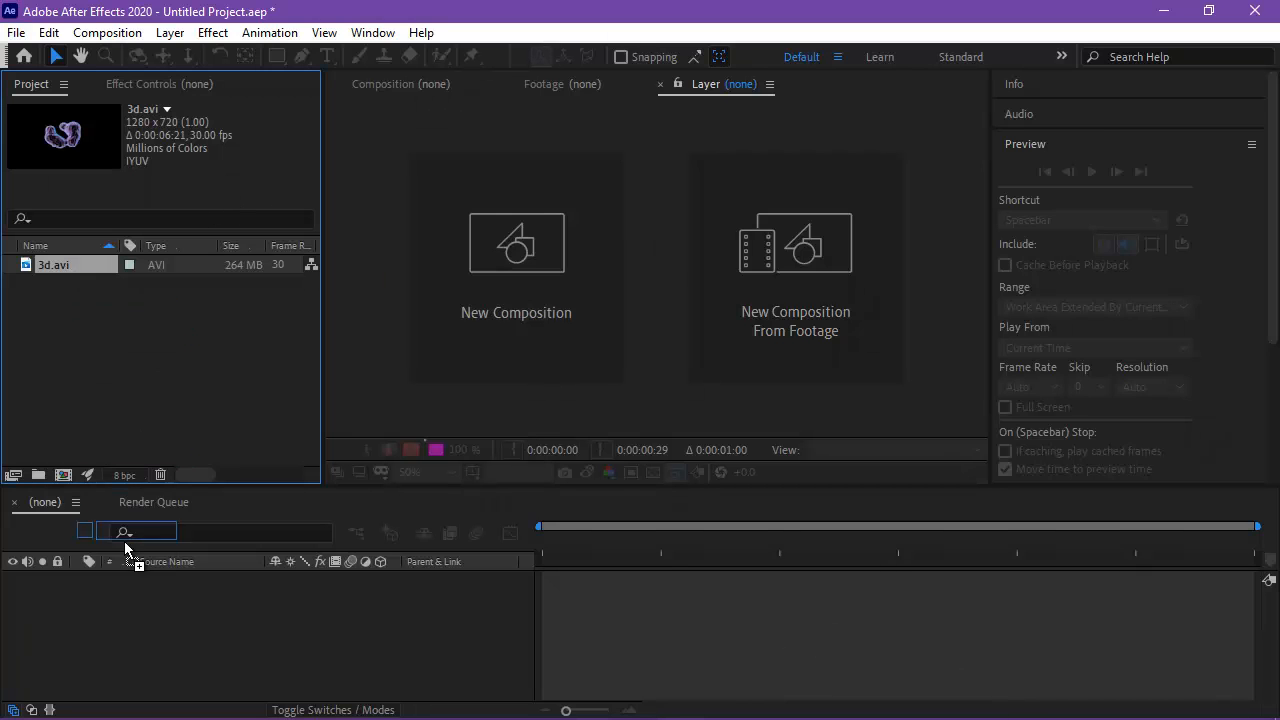
{"action": "left_click_drag", "start_coordinate": [48, 587], "coordinate": [52, 586]}
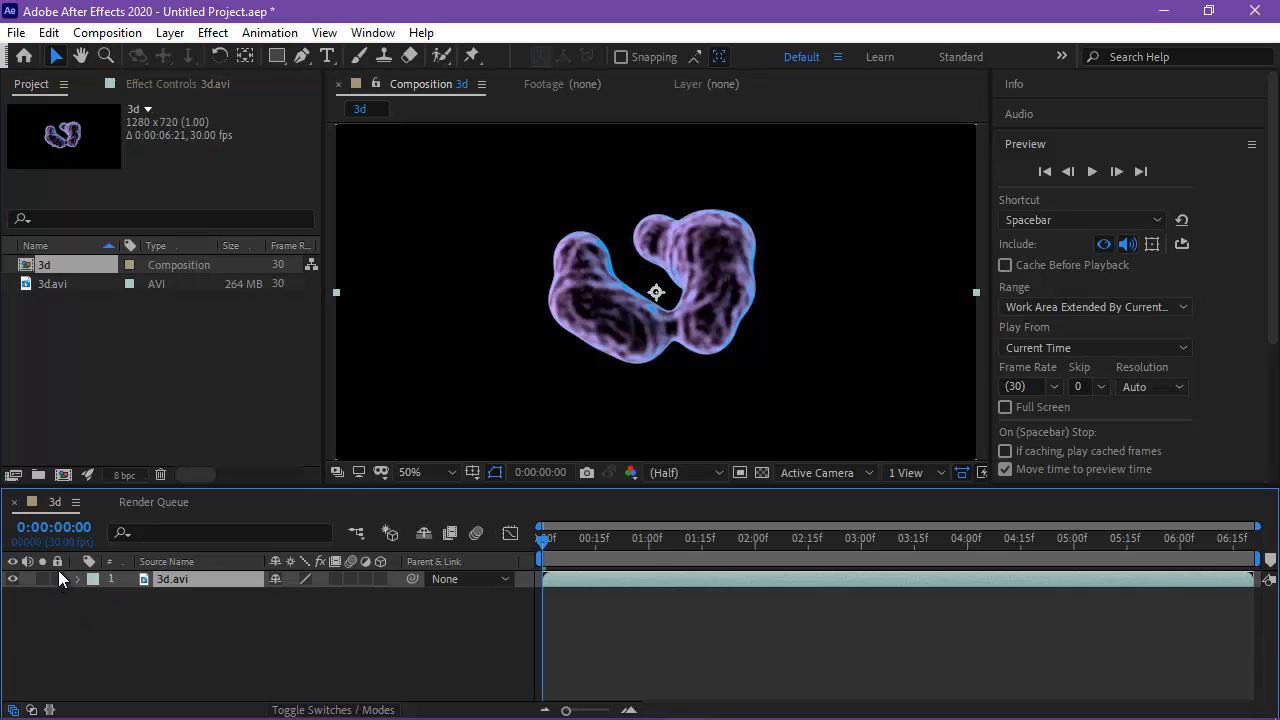
{"action": "left_click", "coordinate": [66, 263]}
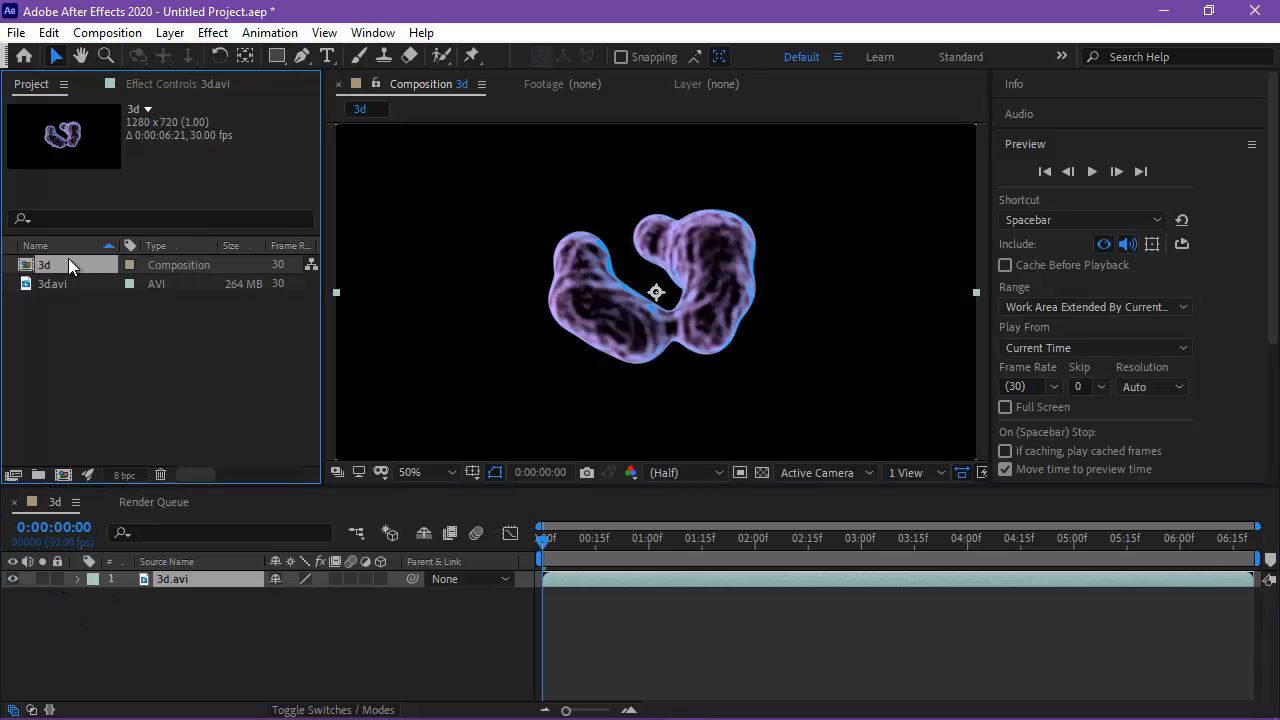
{"action": "left_click", "coordinate": [1047, 173]}
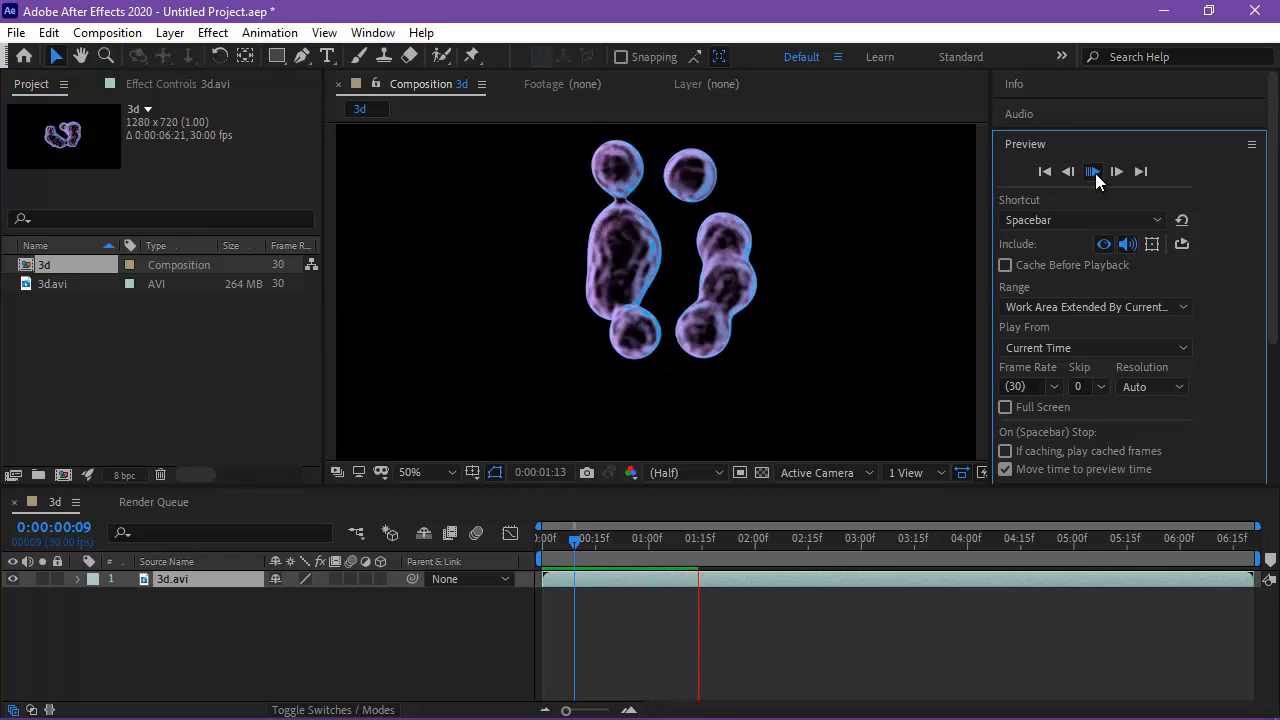
{"action": "left_click", "coordinate": [1094, 173]}
Apply the Stylize Glow effect to the 3d.avi layer.
{"action": "left_click", "coordinate": [212, 32]}
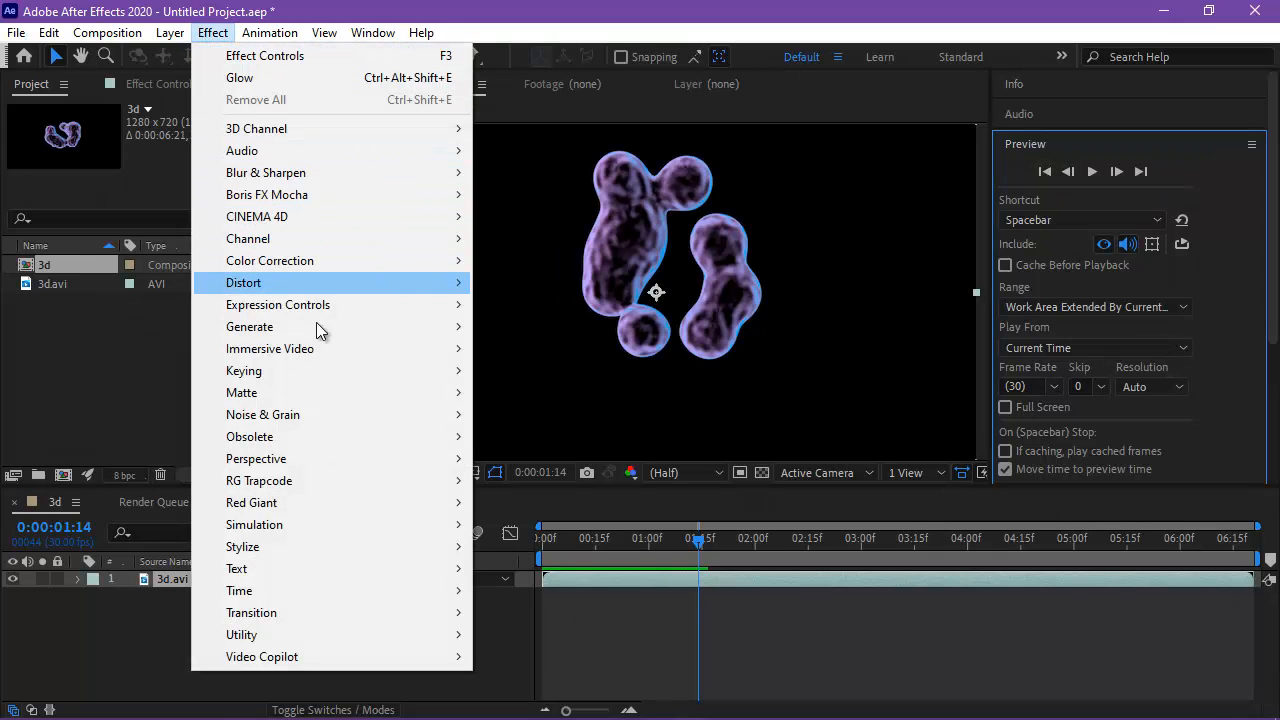
{"action": "mouse_move", "coordinate": [320, 331]}
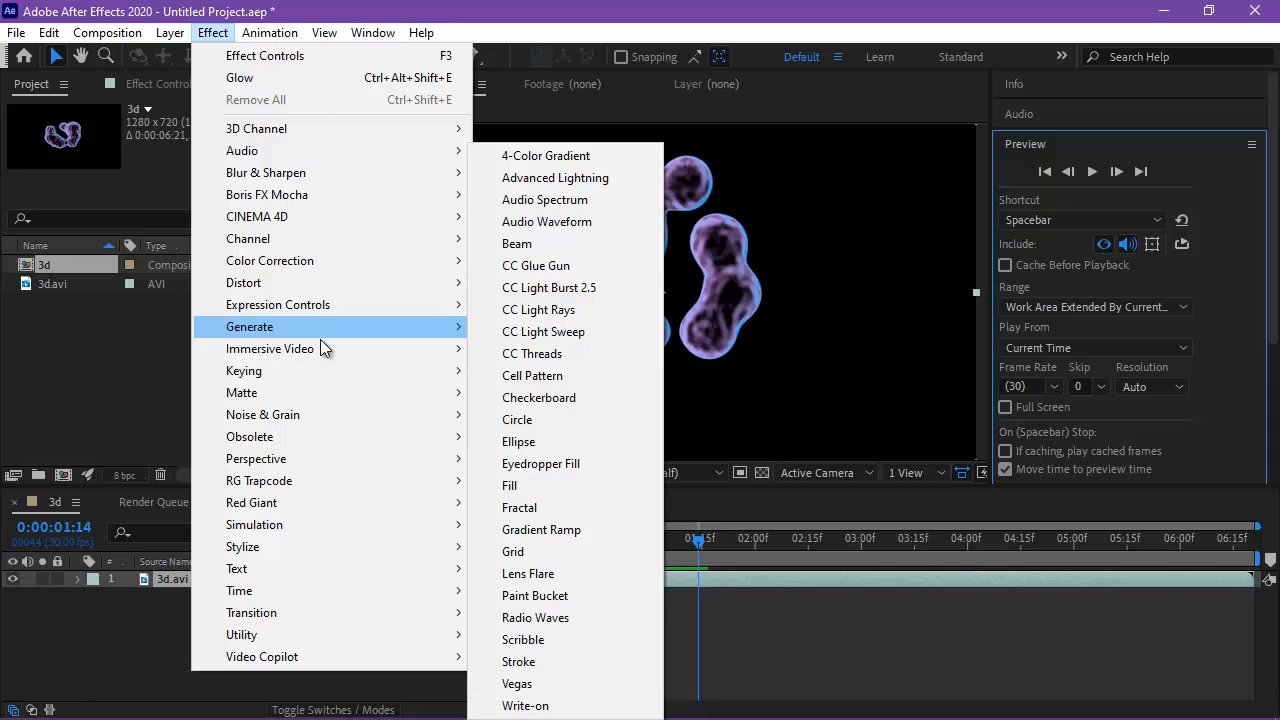
{"action": "mouse_move", "coordinate": [319, 429]}
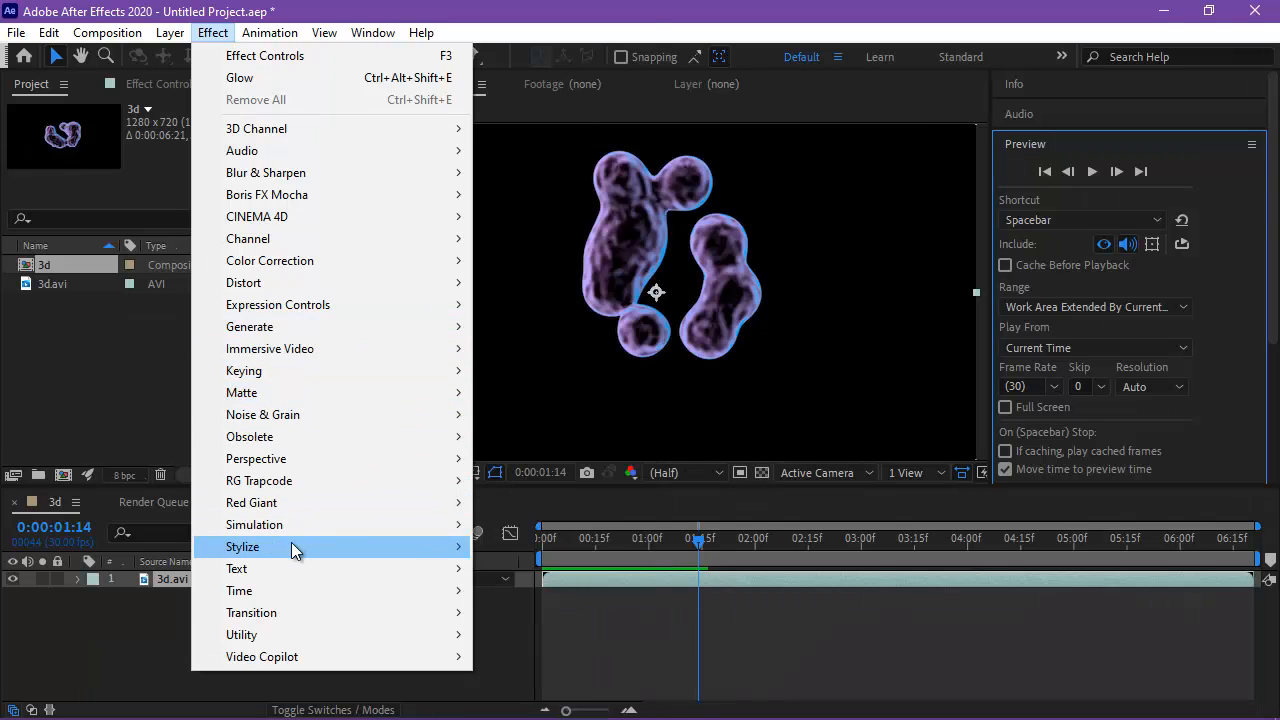
{"action": "mouse_move", "coordinate": [291, 542]}
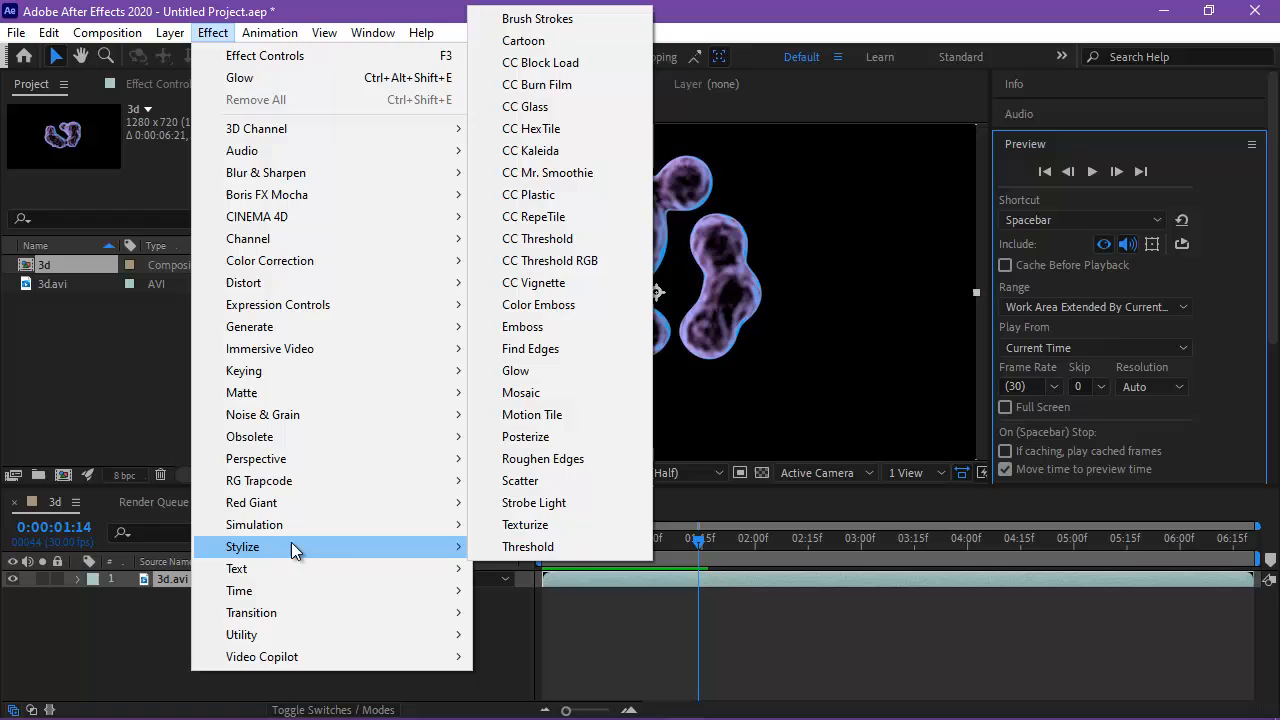
{"action": "left_click", "coordinate": [541, 372]}
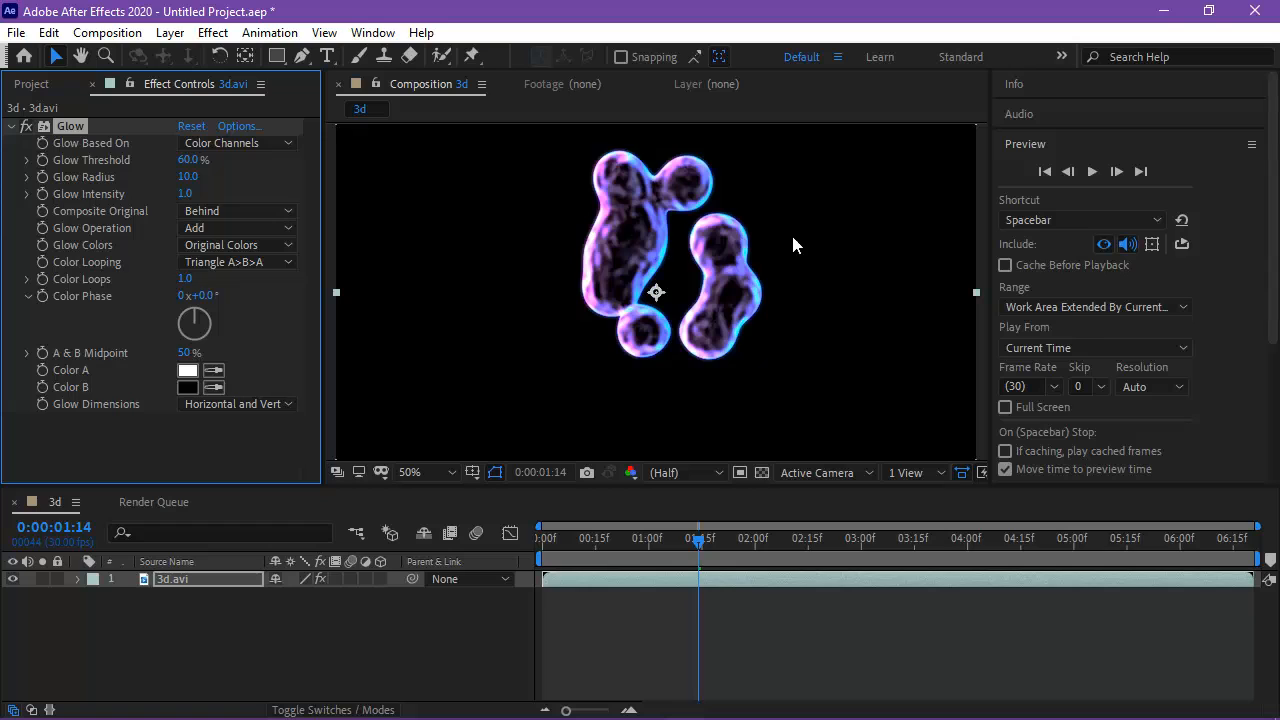
Try a Glow Radius of 233 on the layer and preview the animation from the first frame.
{"action": "left_click_drag", "start_coordinate": [209, 176], "coordinate": [307, 177]}
{"action": "left_click", "coordinate": [189, 176]}
{"action": "type", "text": "176"}
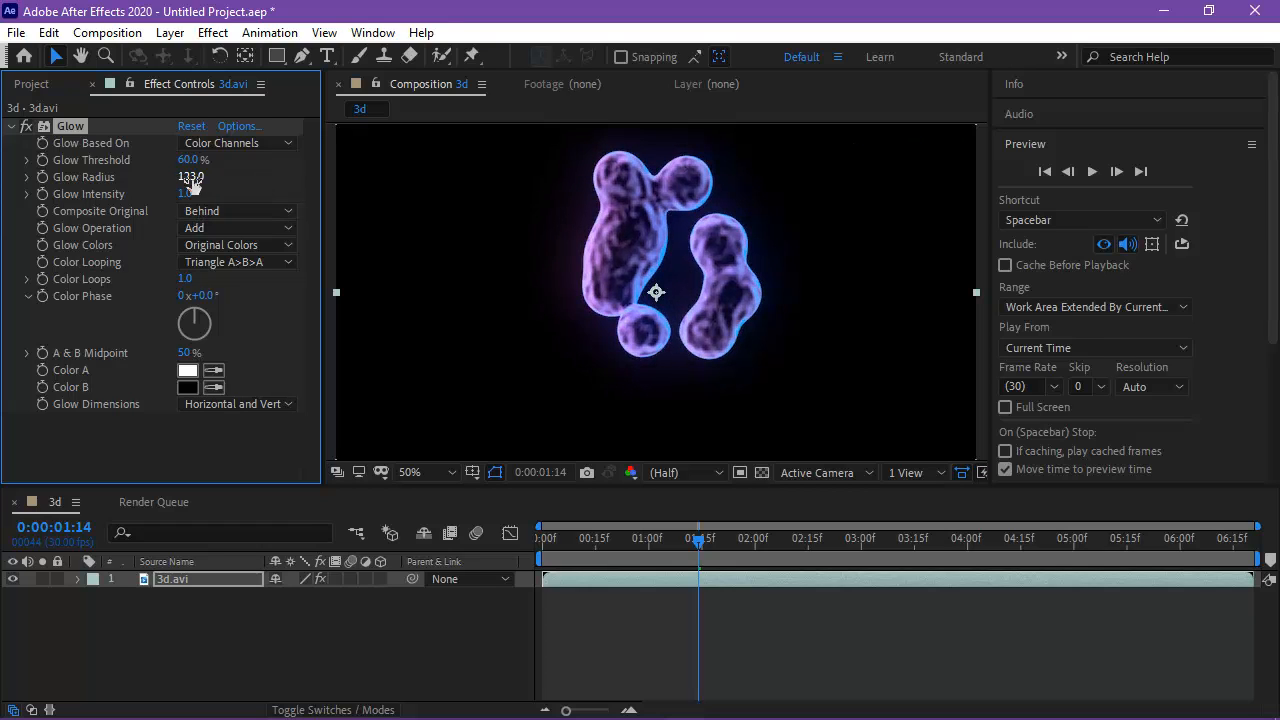
{"action": "key", "text": "Return"}
{"action": "left_click", "coordinate": [1043, 171]}
{"action": "left_click", "coordinate": [1090, 171]}
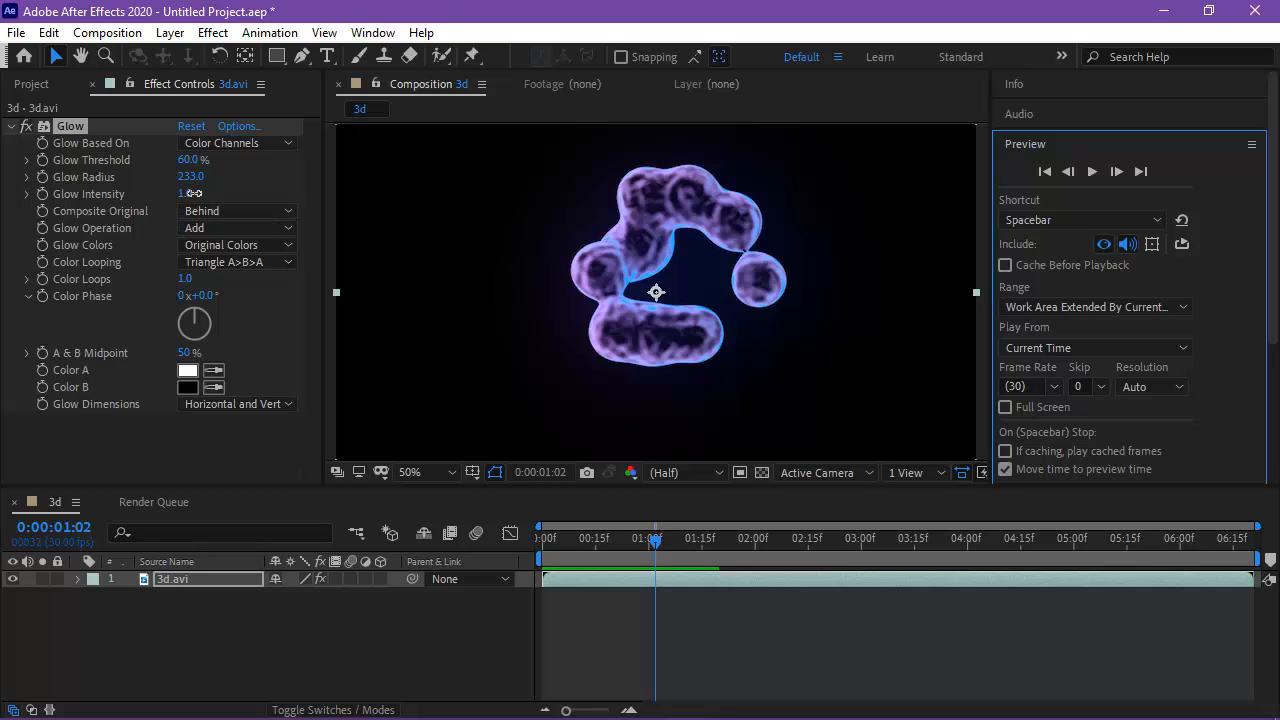
Try a Glow Intensity of 1.7 with a Glow Radius of 30 and preview the animation.
{"action": "left_click_drag", "start_coordinate": [193, 193], "coordinate": [283, 193]}
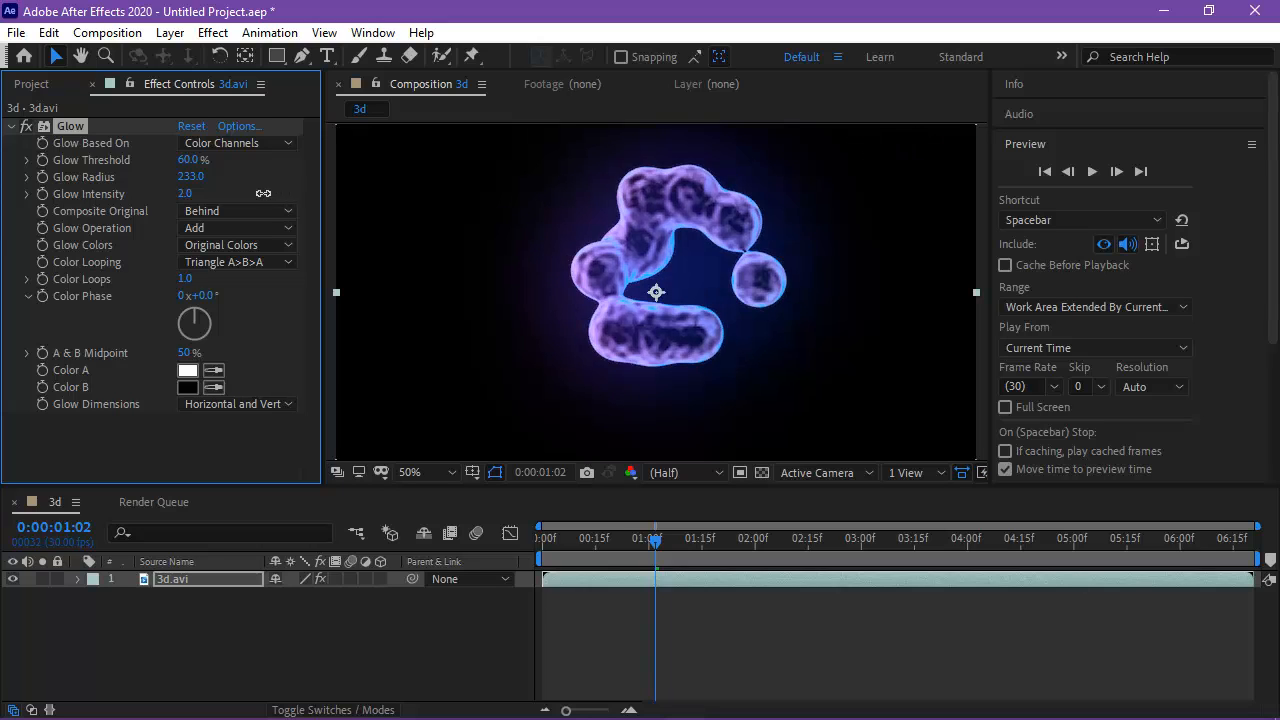
{"action": "left_click_drag", "start_coordinate": [124, 176], "coordinate": [3, 186]}
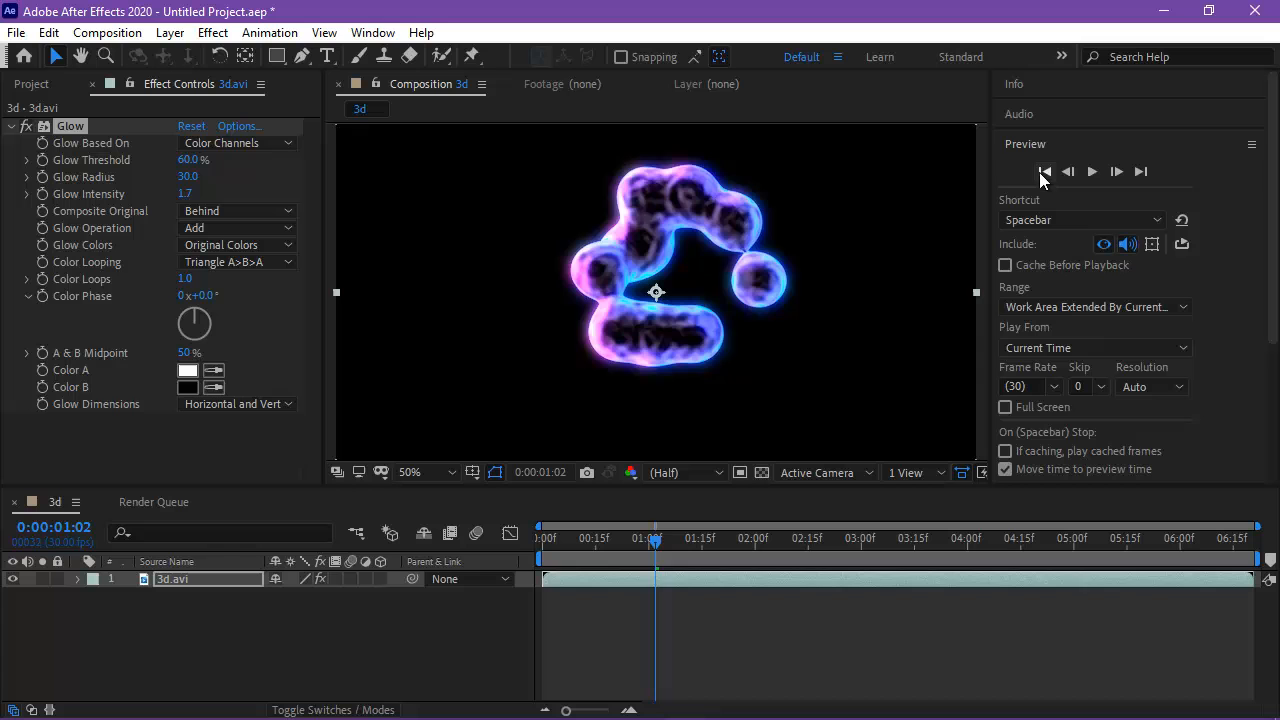
{"action": "left_click", "coordinate": [1044, 171]}
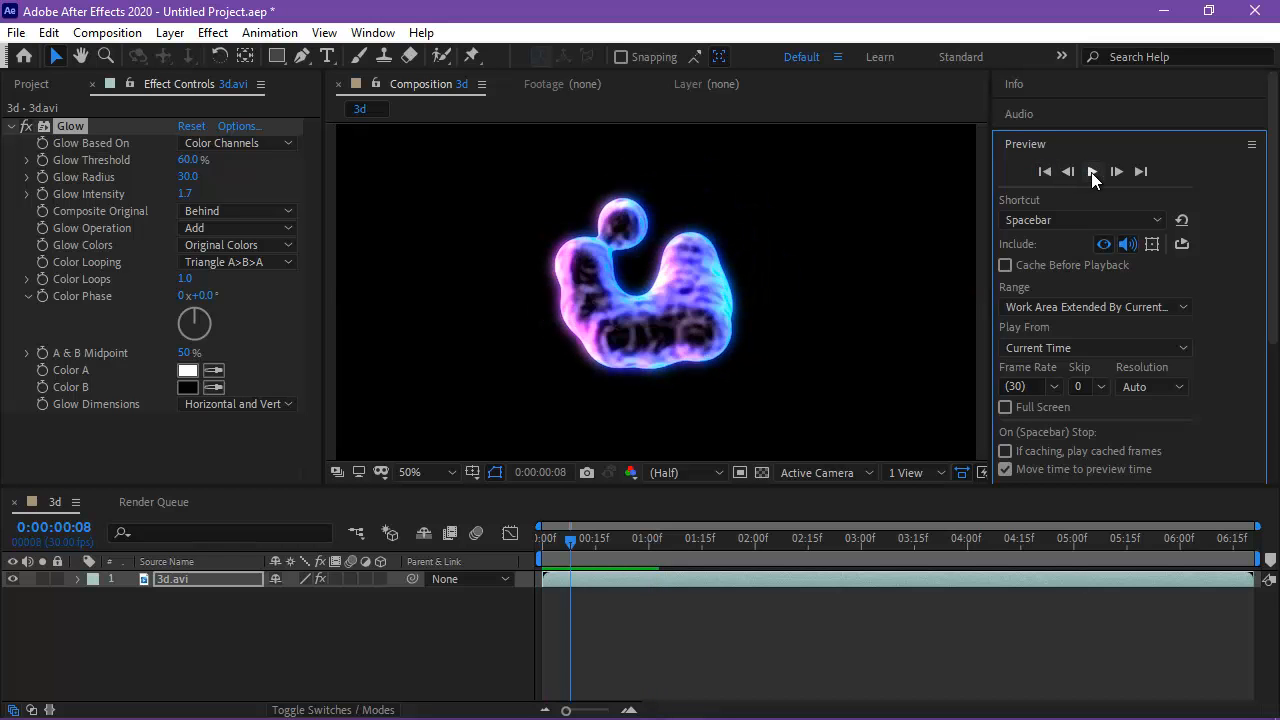
{"action": "left_click", "coordinate": [1092, 171]}
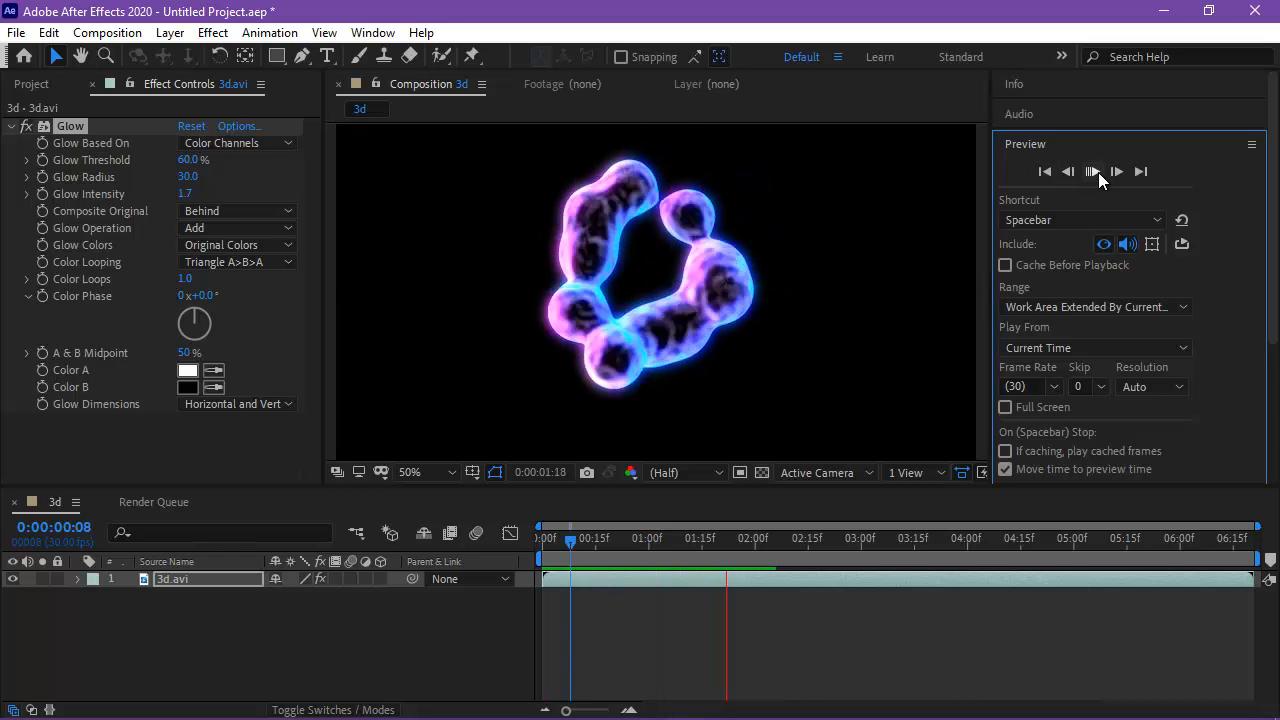
Set the Glow effect's threshold to 50.2%, its radius to 125 and its intensity to 1.2.
{"action": "left_click_drag", "start_coordinate": [187, 176], "coordinate": [213, 176]}
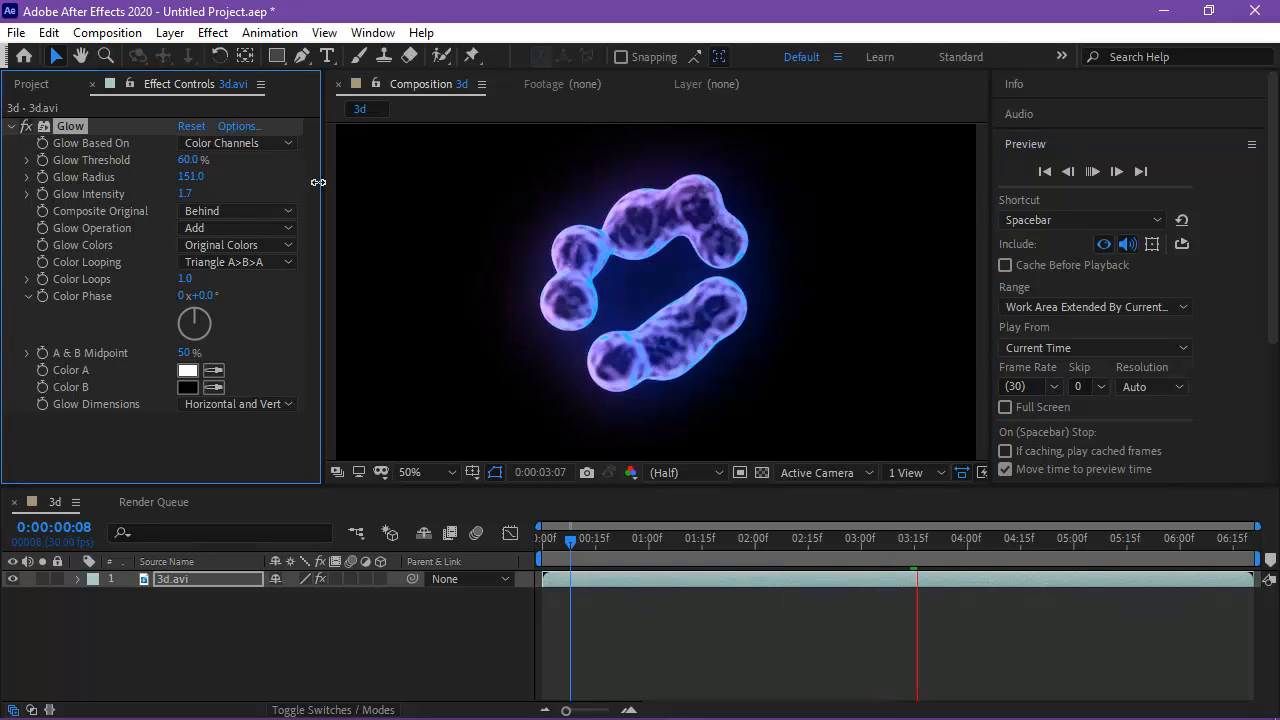
{"action": "left_click_drag", "start_coordinate": [188, 160], "coordinate": [284, 163]}
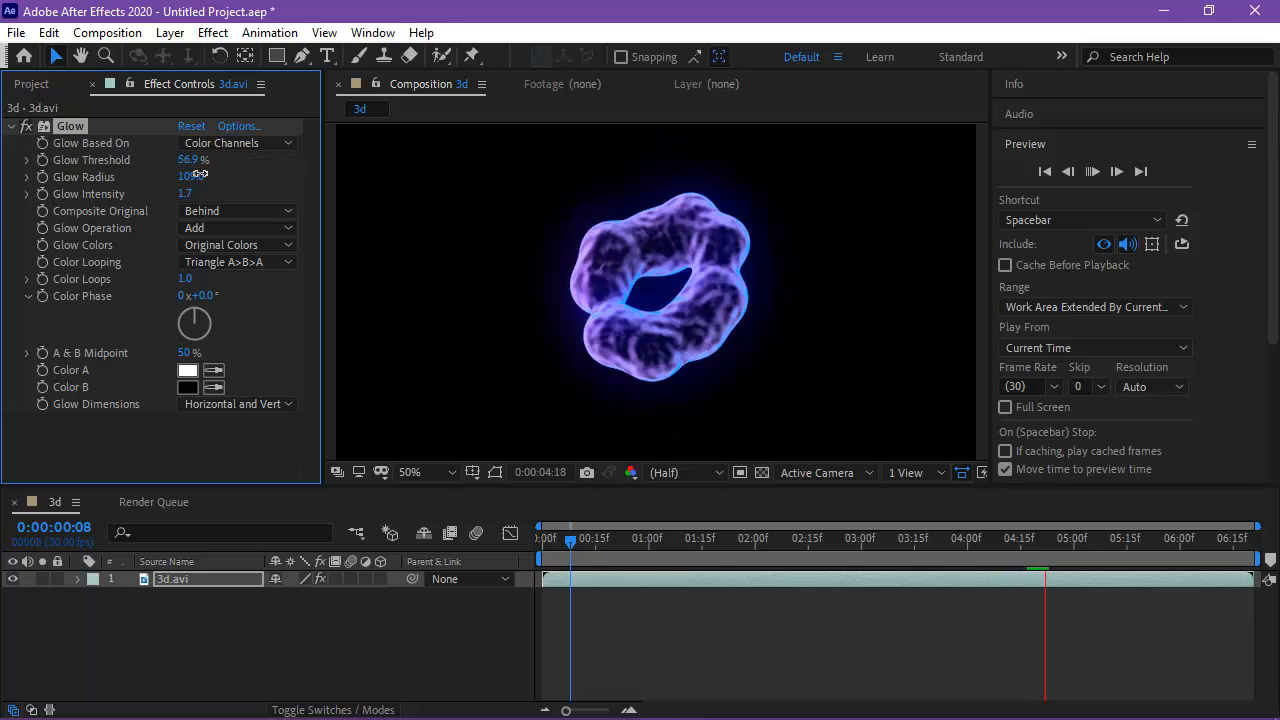
{"action": "left_click_drag", "start_coordinate": [95, 174], "coordinate": [148, 195]}
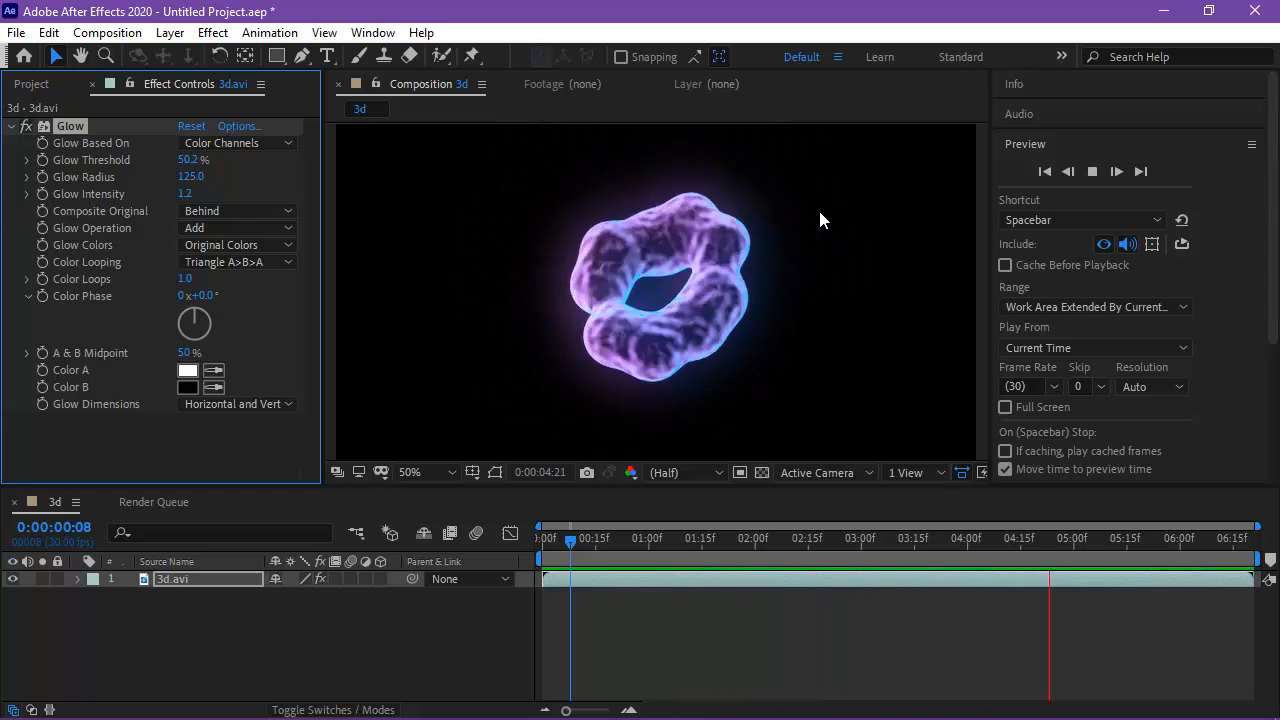
Preview the glowing animation from the first frame at Full resolution.
{"action": "left_click", "coordinate": [1048, 172]}
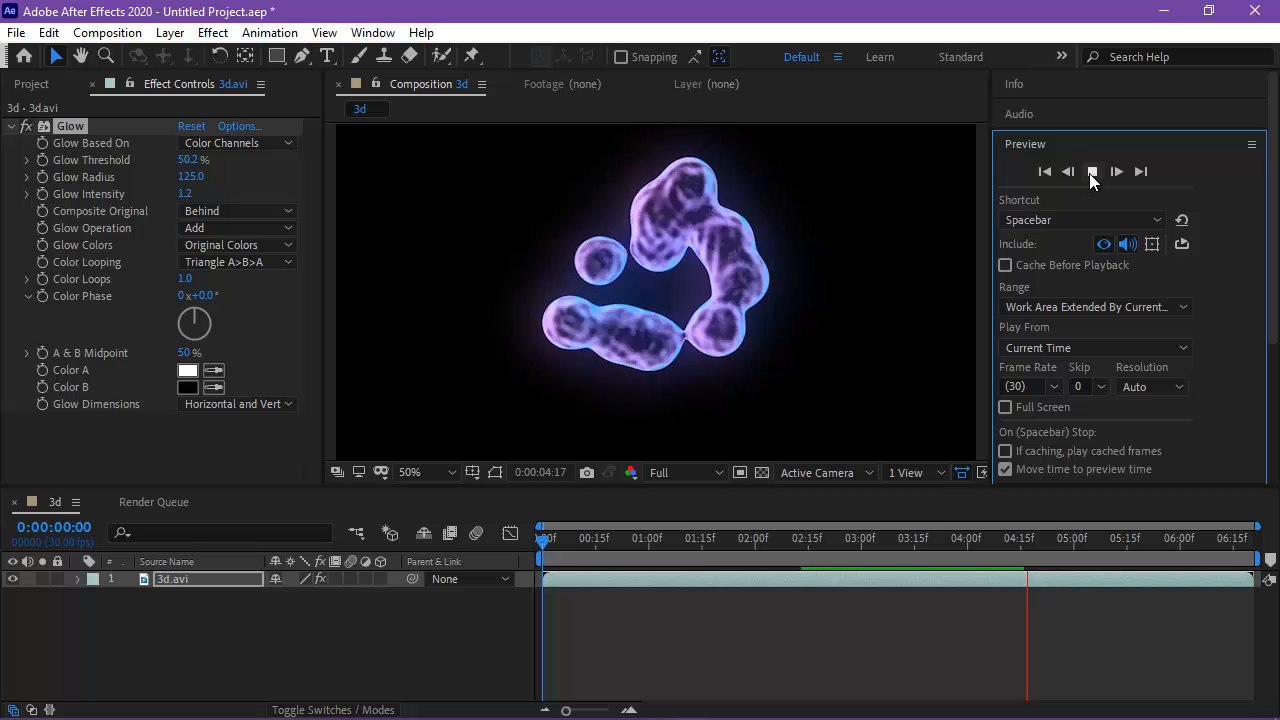
{"action": "left_click", "coordinate": [1045, 172]}
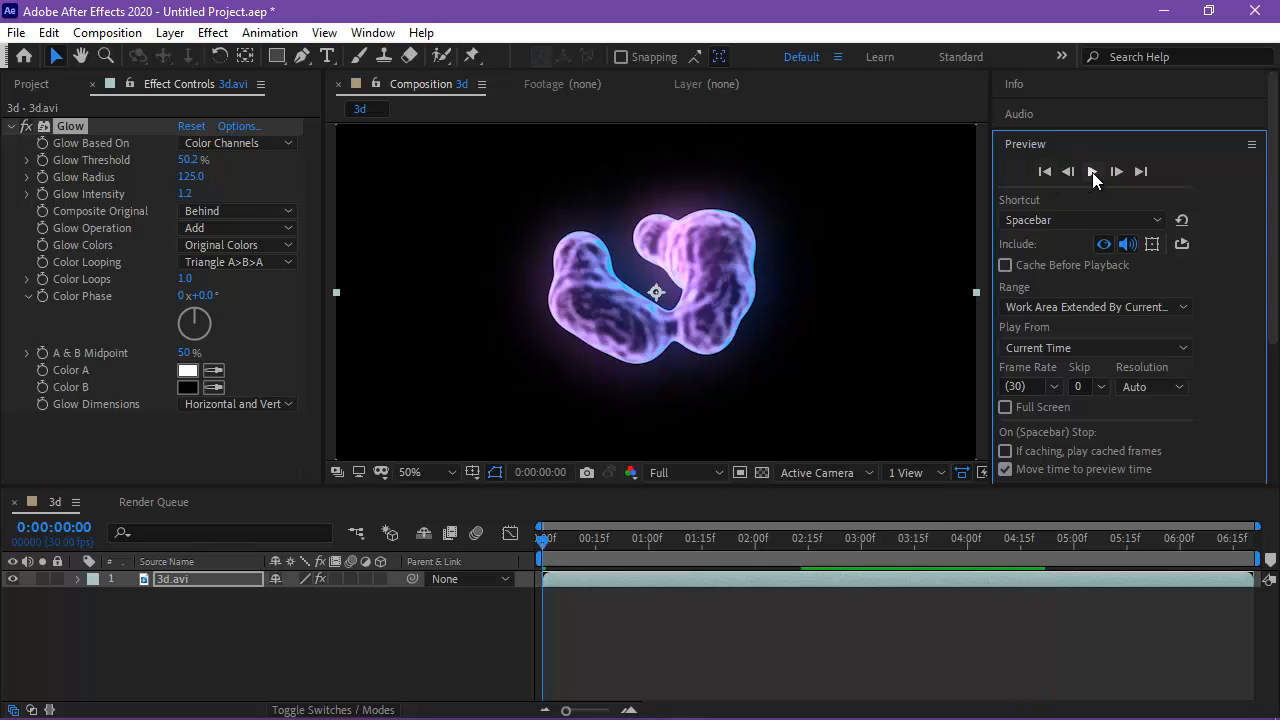
{"action": "left_click", "coordinate": [1092, 172]}
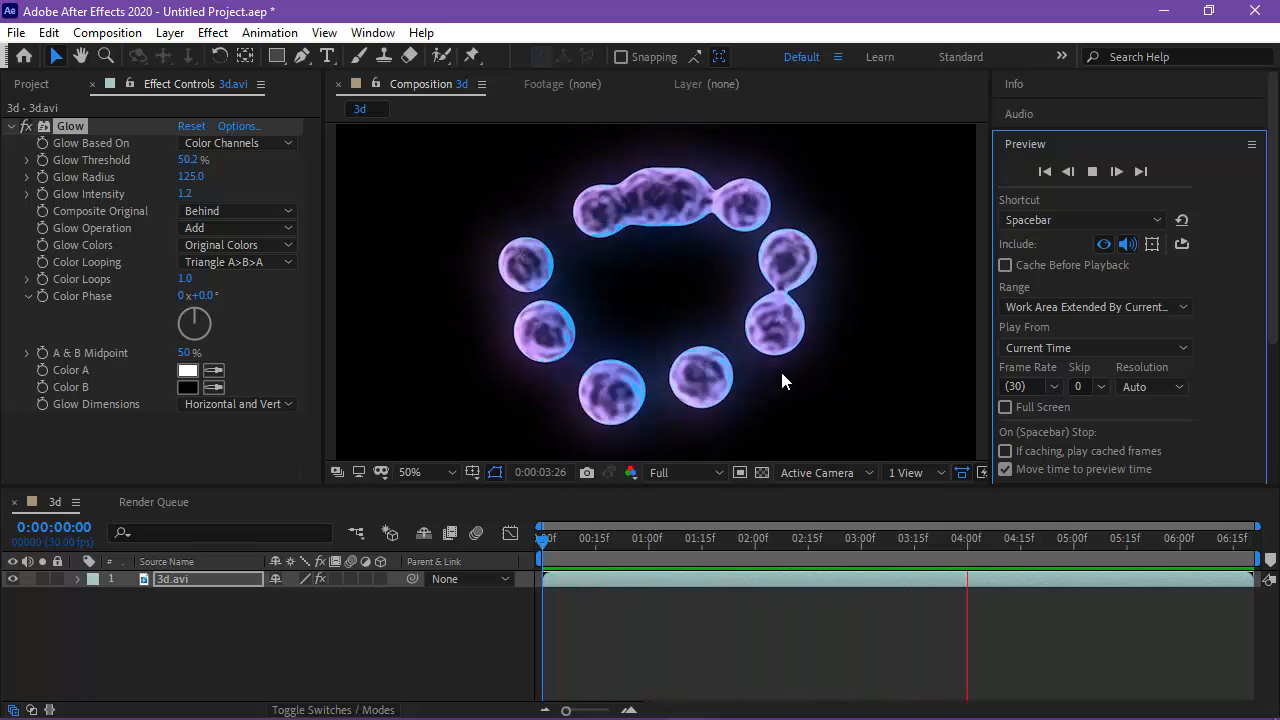
{"action": "key", "text": "comma"}
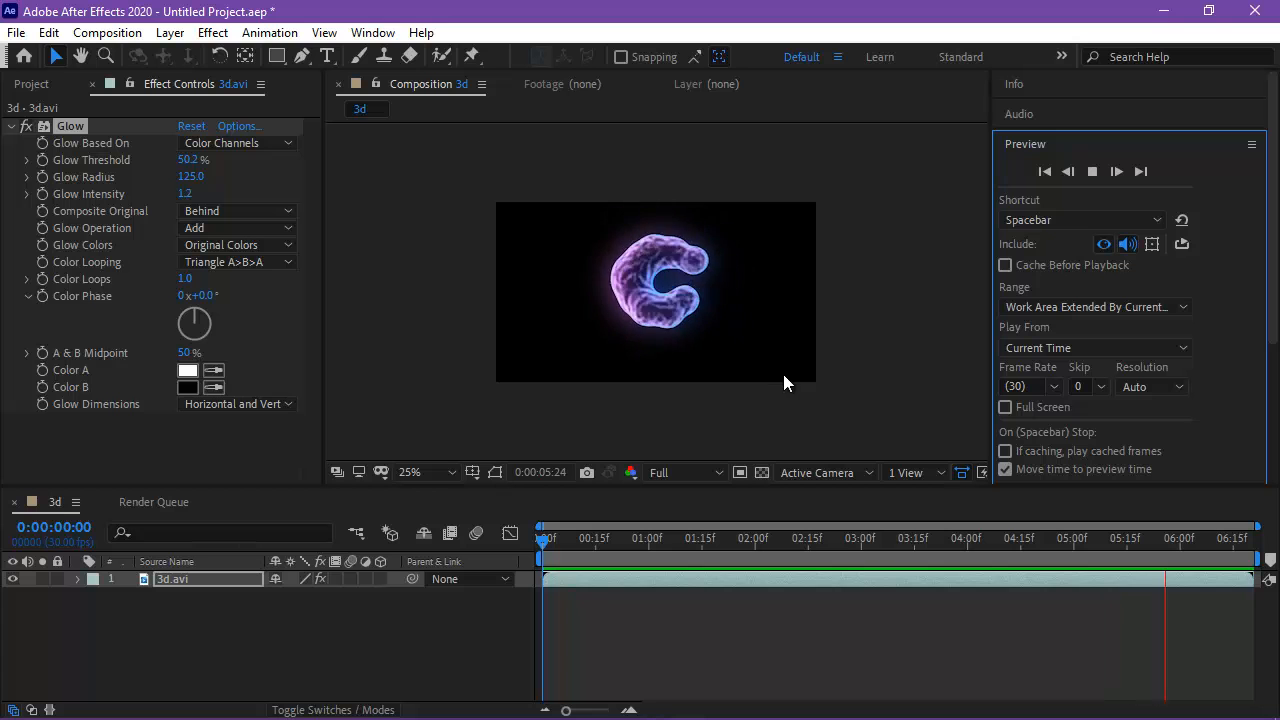
{"action": "key", "text": "period"}
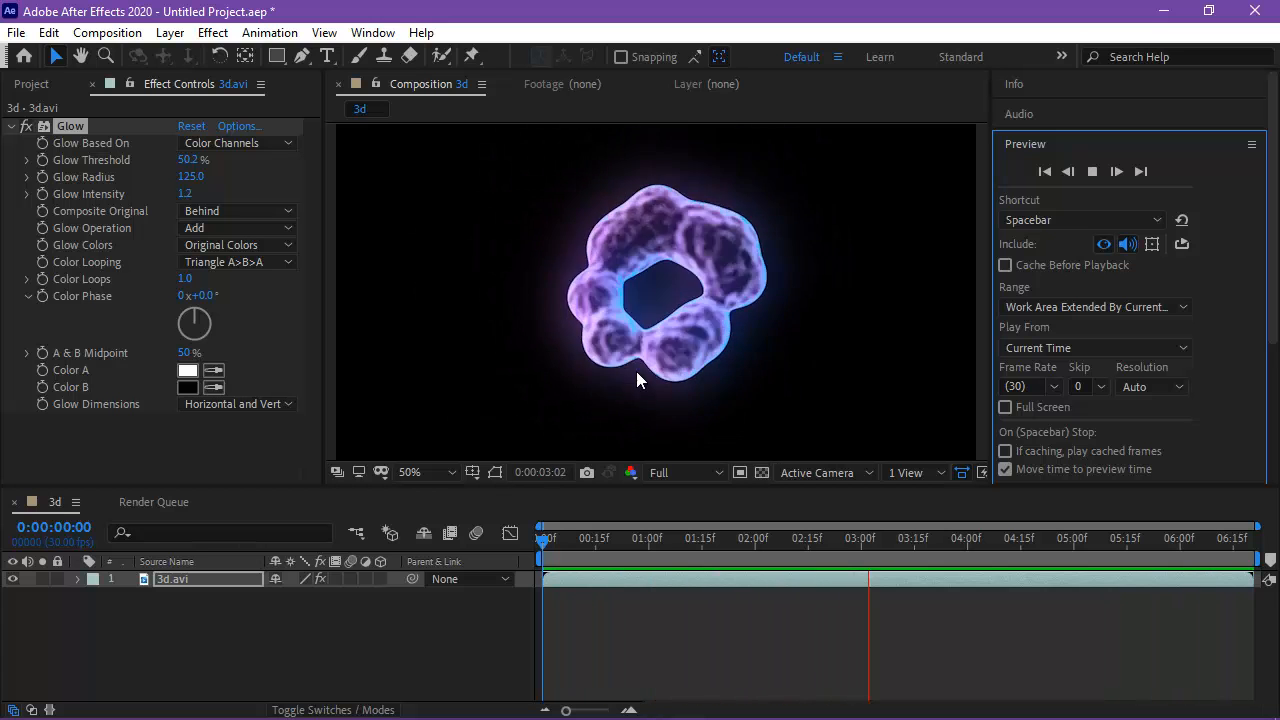
Add the 3d composition to the Render Queue.
{"action": "left_click", "coordinate": [17, 33]}
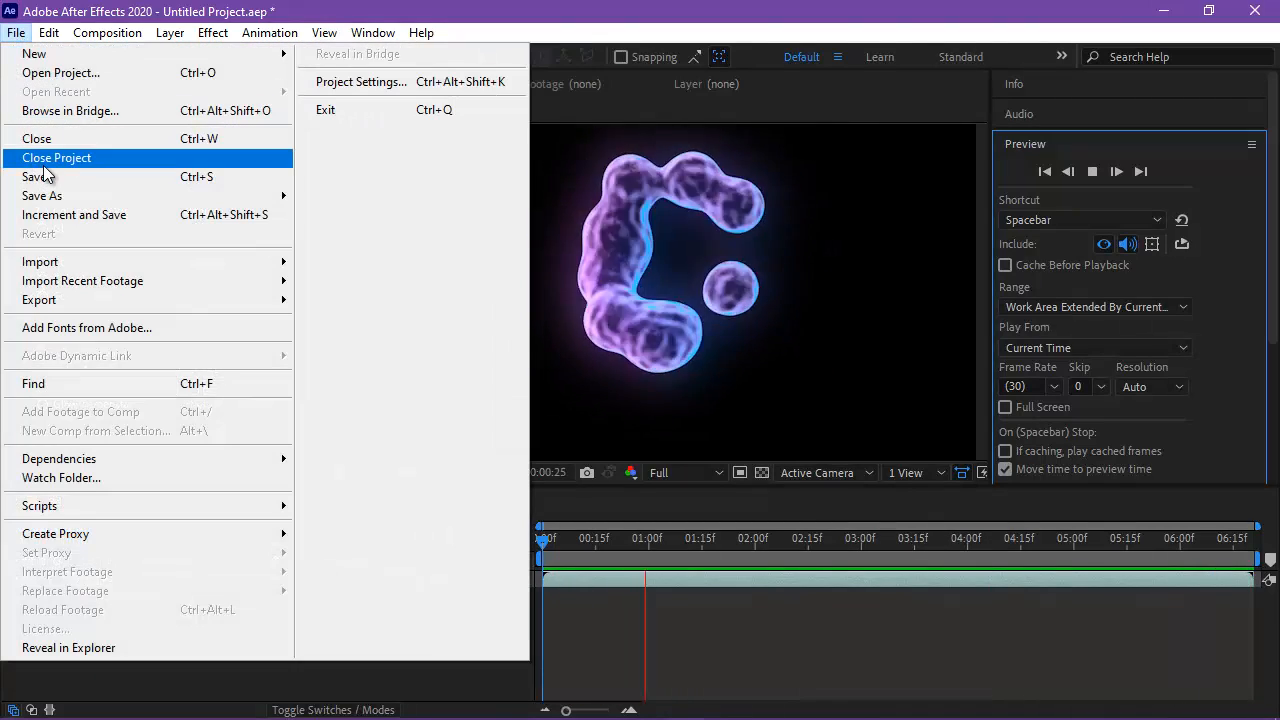
{"action": "mouse_move", "coordinate": [81, 264]}
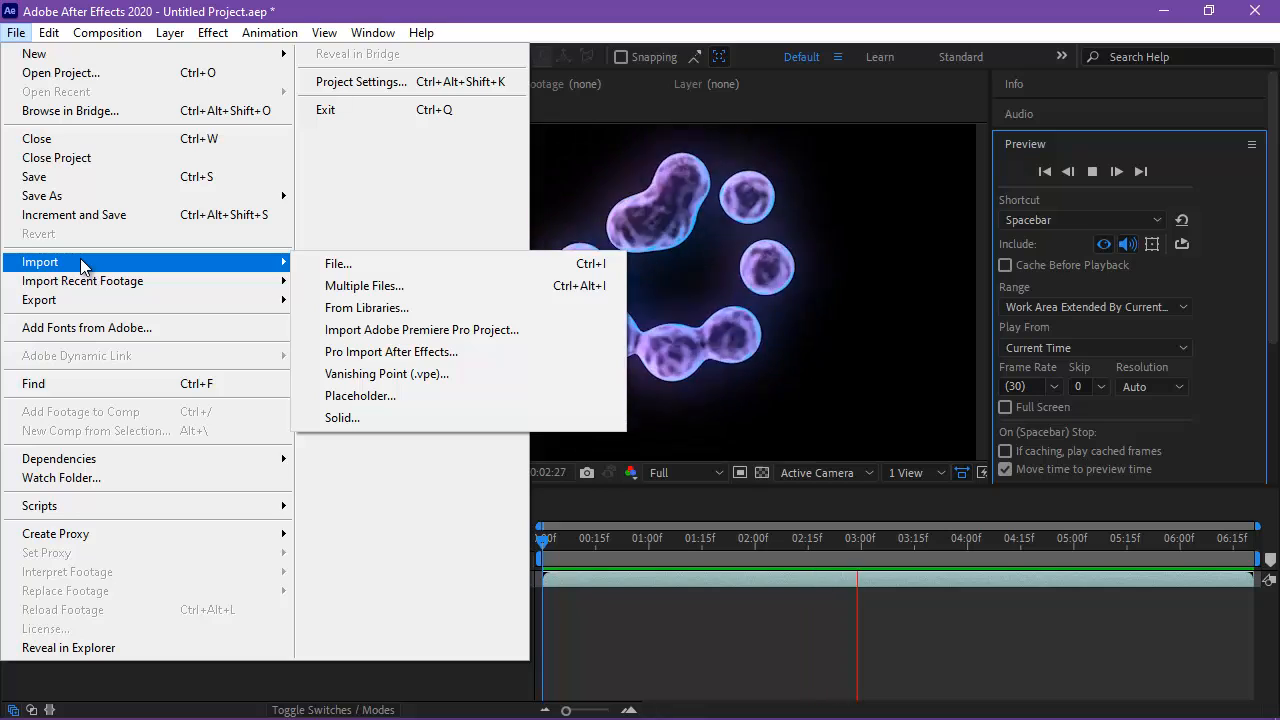
{"action": "mouse_move", "coordinate": [85, 303]}
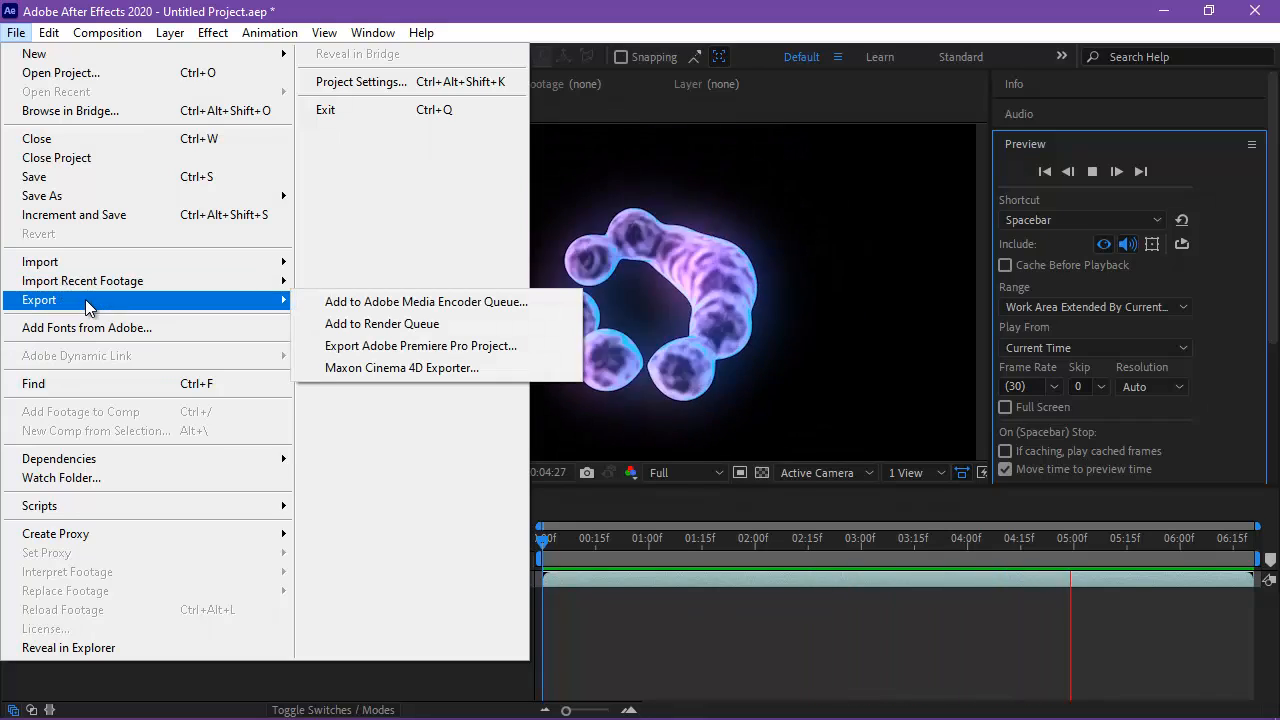
{"action": "left_click", "coordinate": [403, 324]}
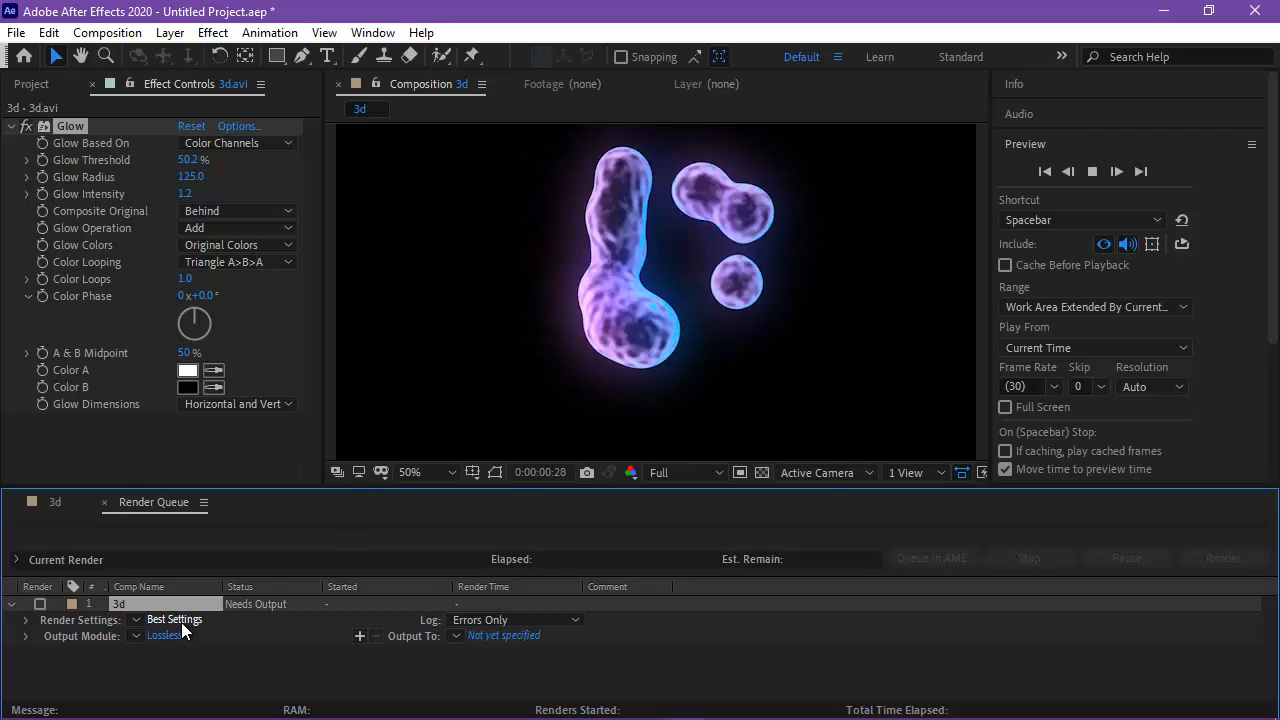
Make the queued render use its own frame rate of 30 instead of the composition's, keeping Best quality.
{"action": "left_click", "coordinate": [176, 620]}
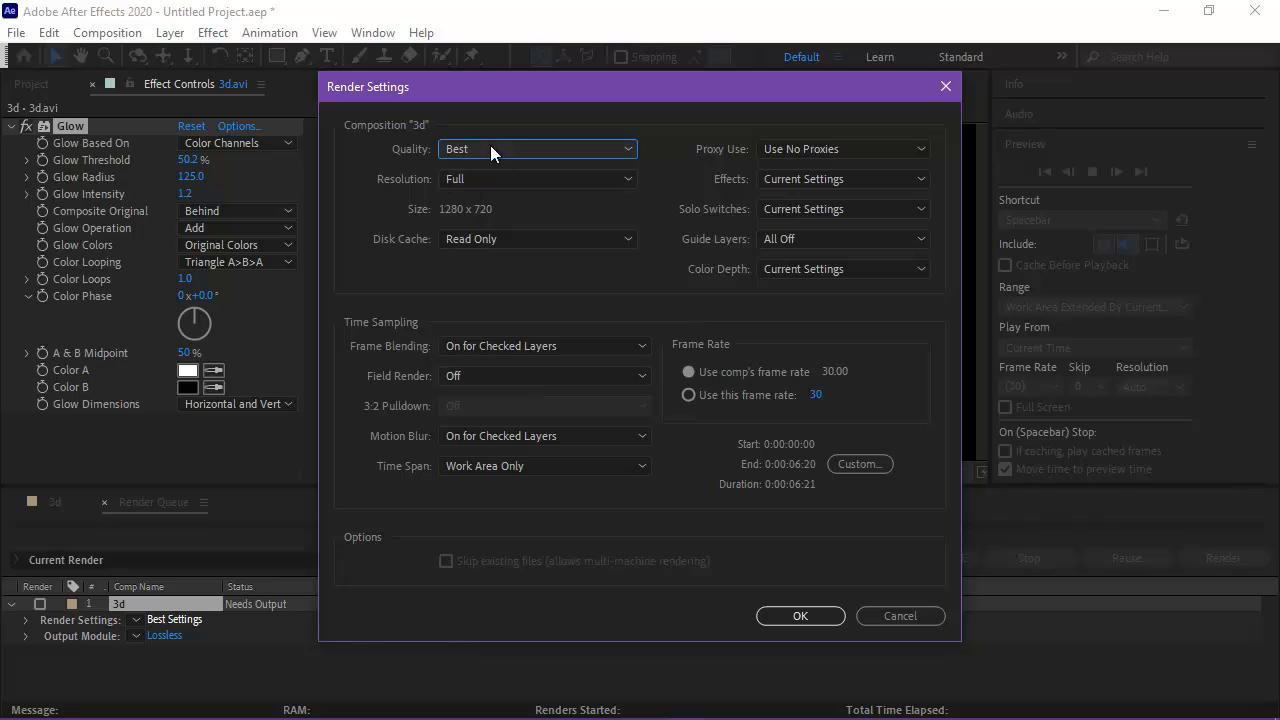
{"action": "left_click", "coordinate": [688, 396]}
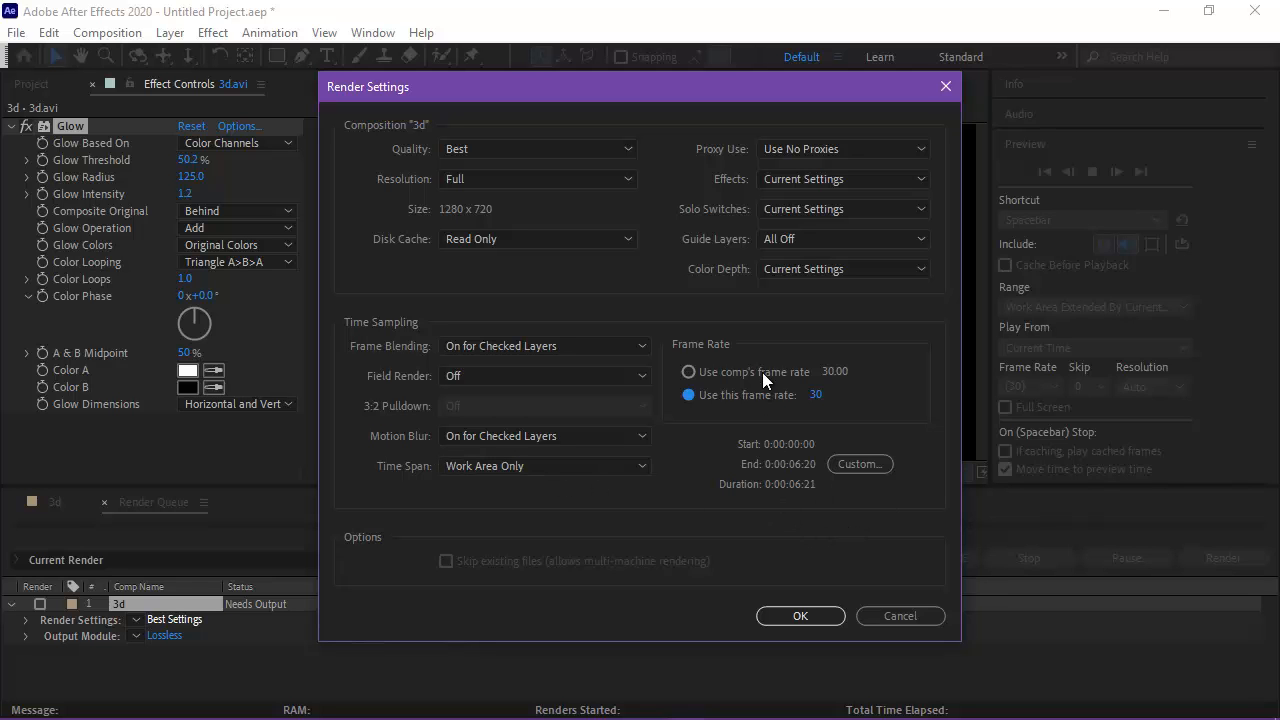
{"action": "left_click", "coordinate": [785, 615]}
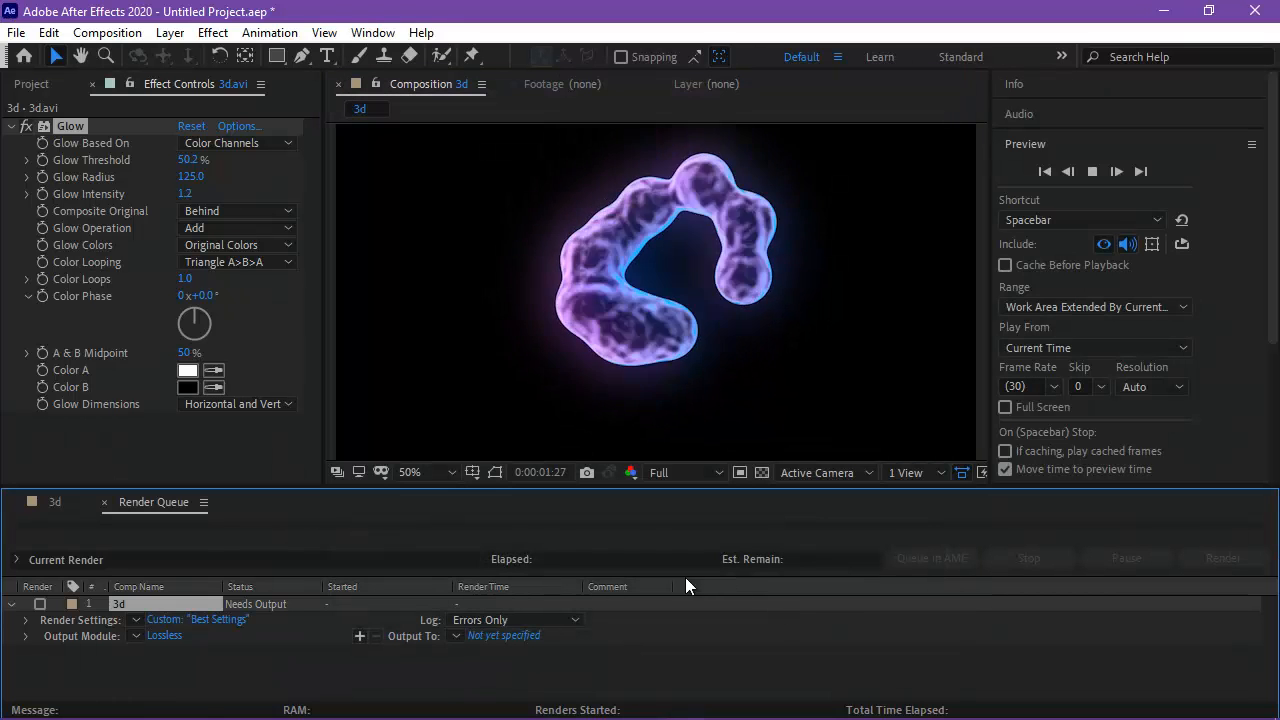
Set the output movie file to 3d1.avi in the a 3d folder and start rendering.
{"action": "left_click", "coordinate": [516, 635]}
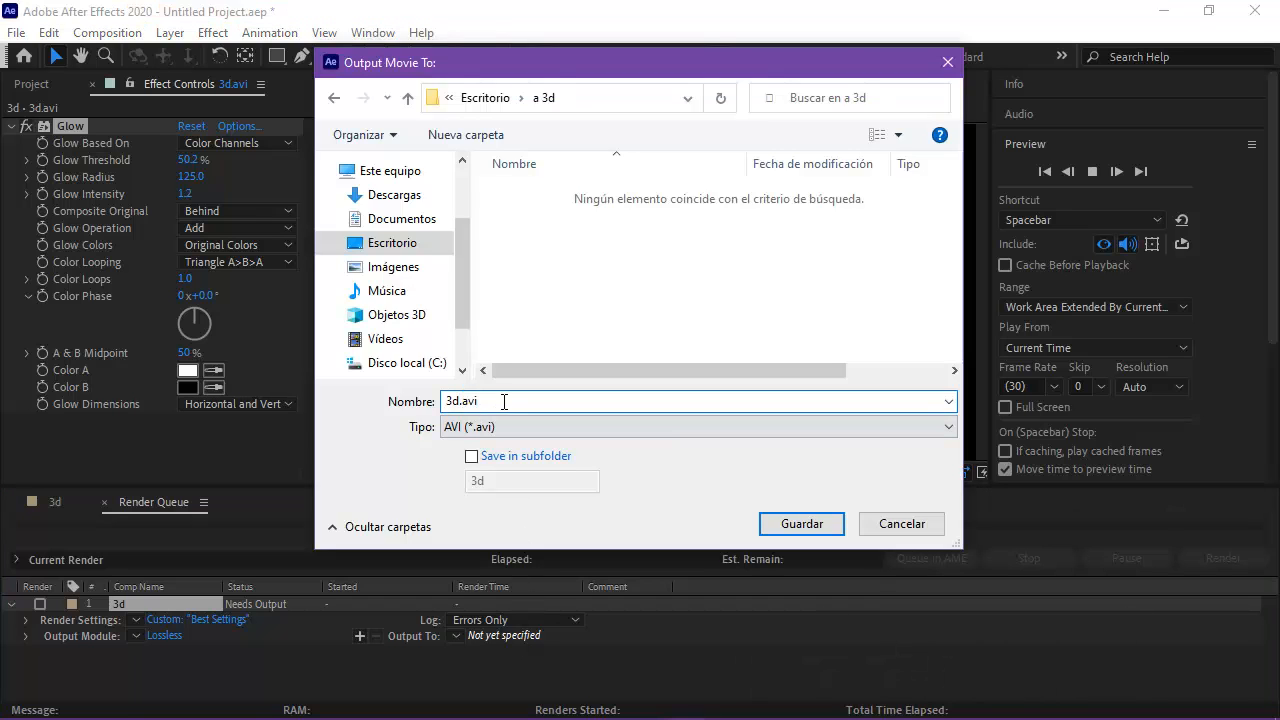
{"action": "left_click", "coordinate": [801, 525]}
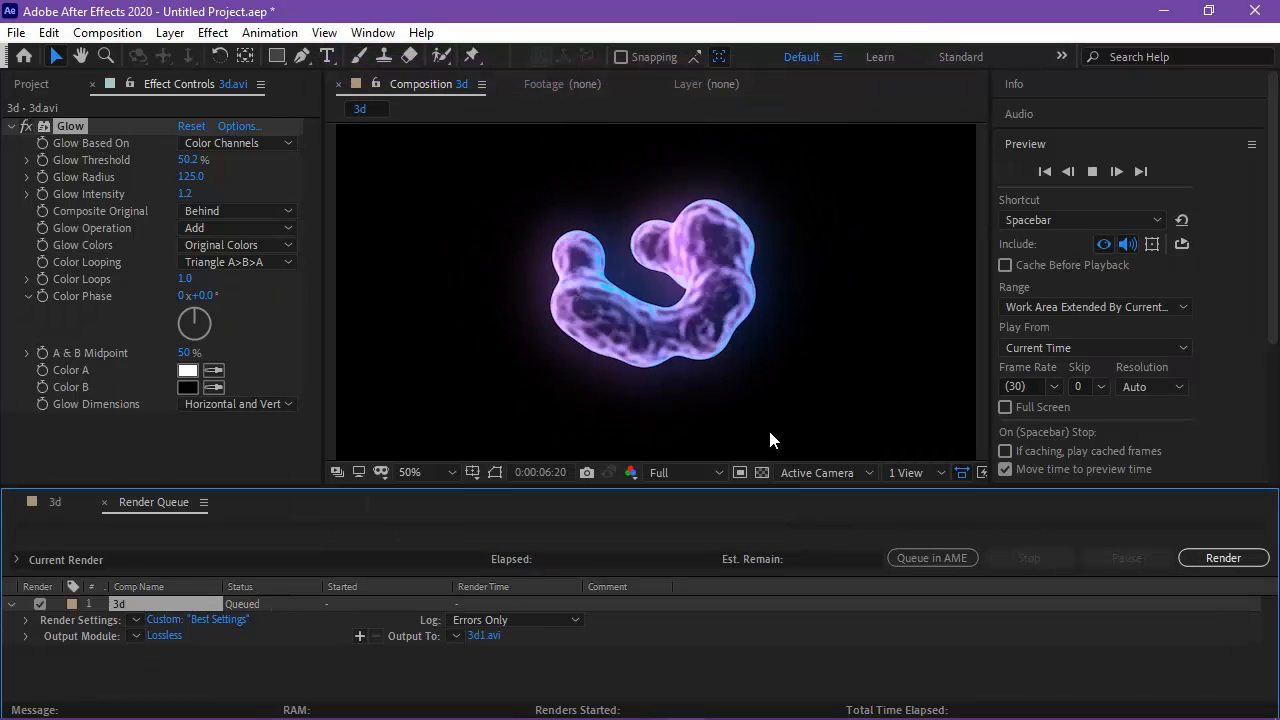
{"action": "left_click", "coordinate": [1223, 558]}
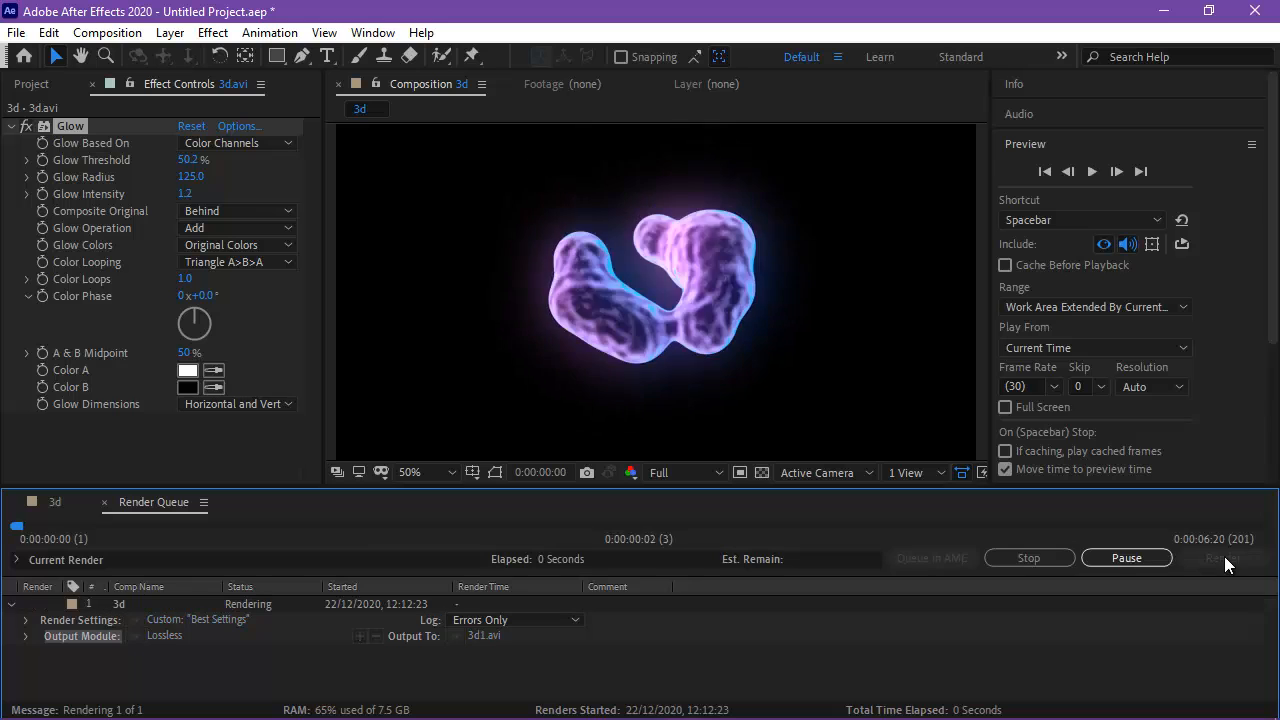